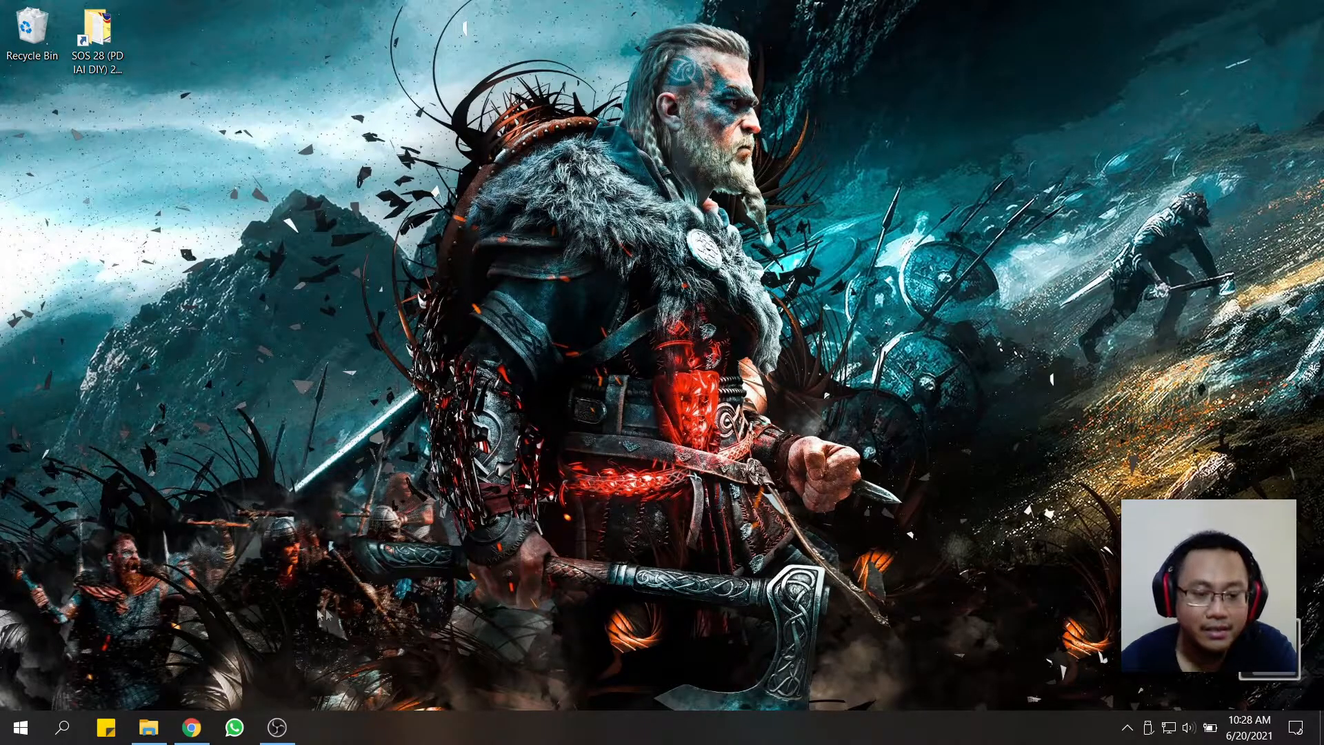
Switch to Google Drive in Chrome and look through the Google Forms template gallery without choosing a template.
click(192, 727)
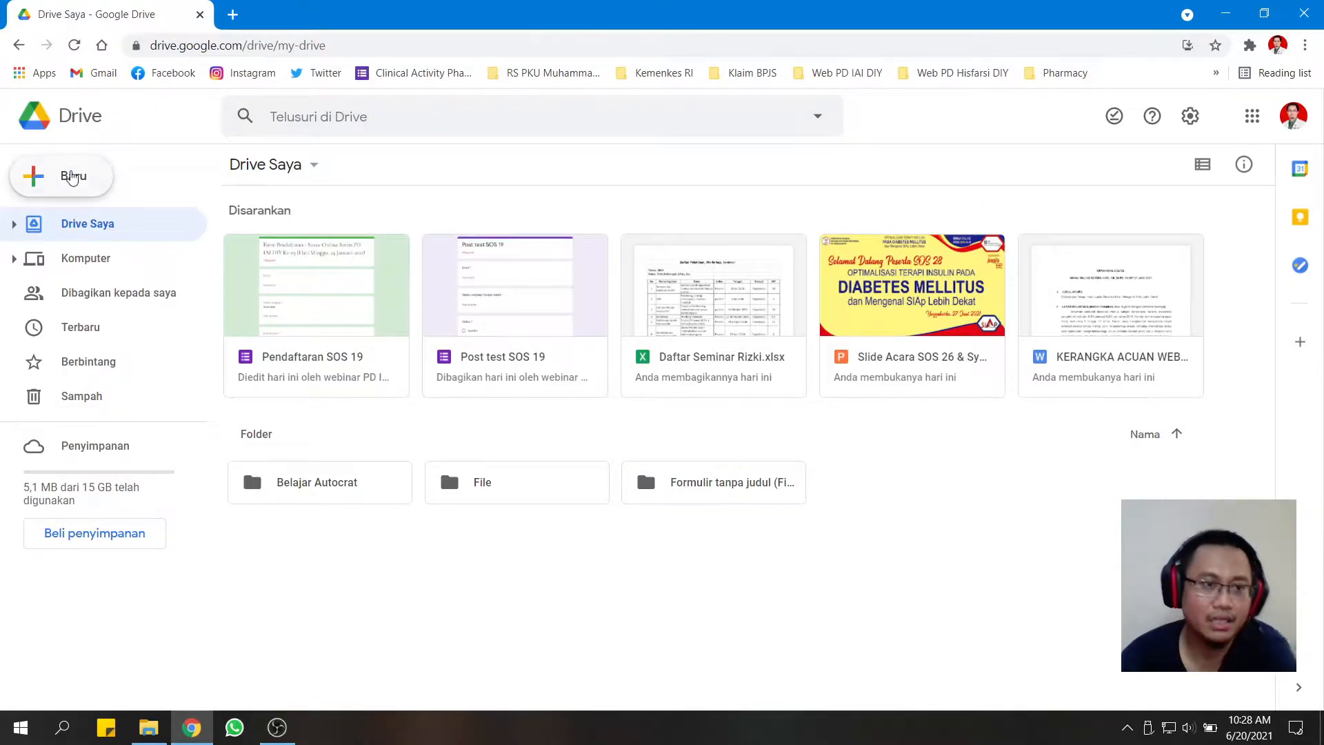
click(75, 177)
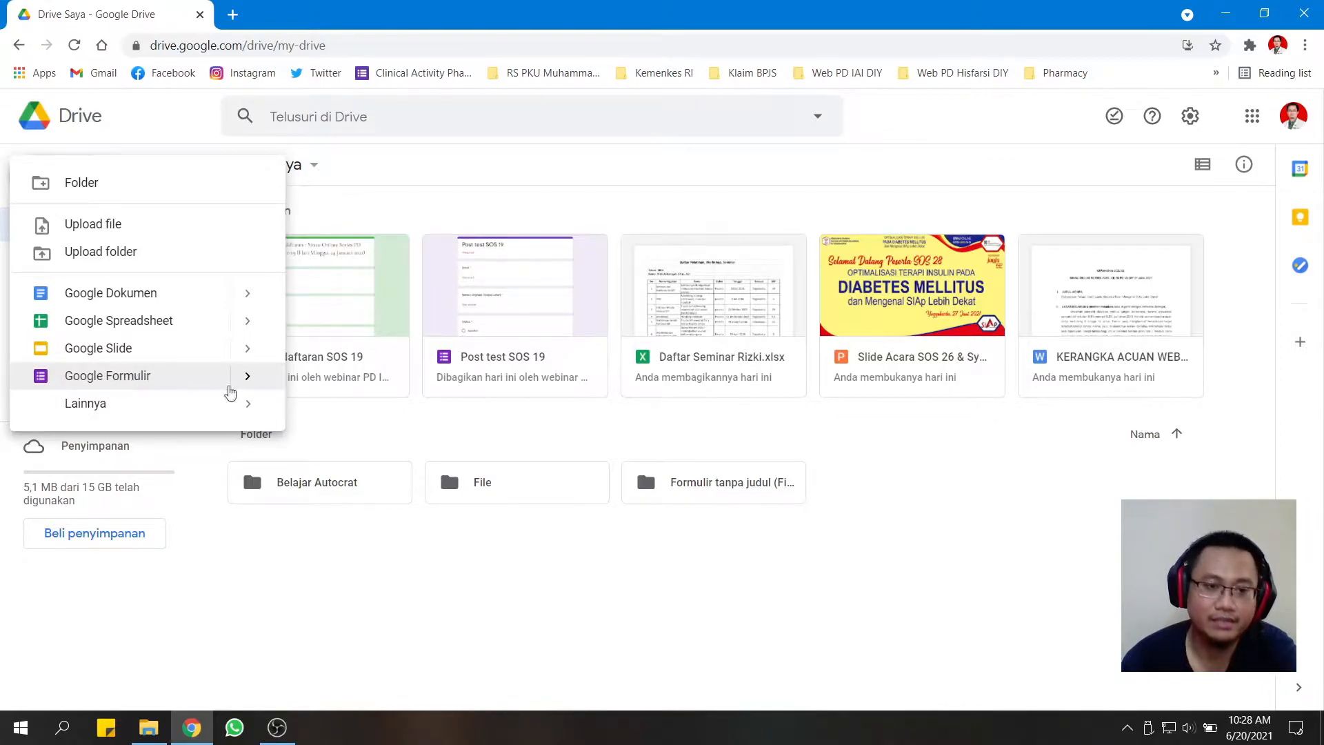
click(247, 378)
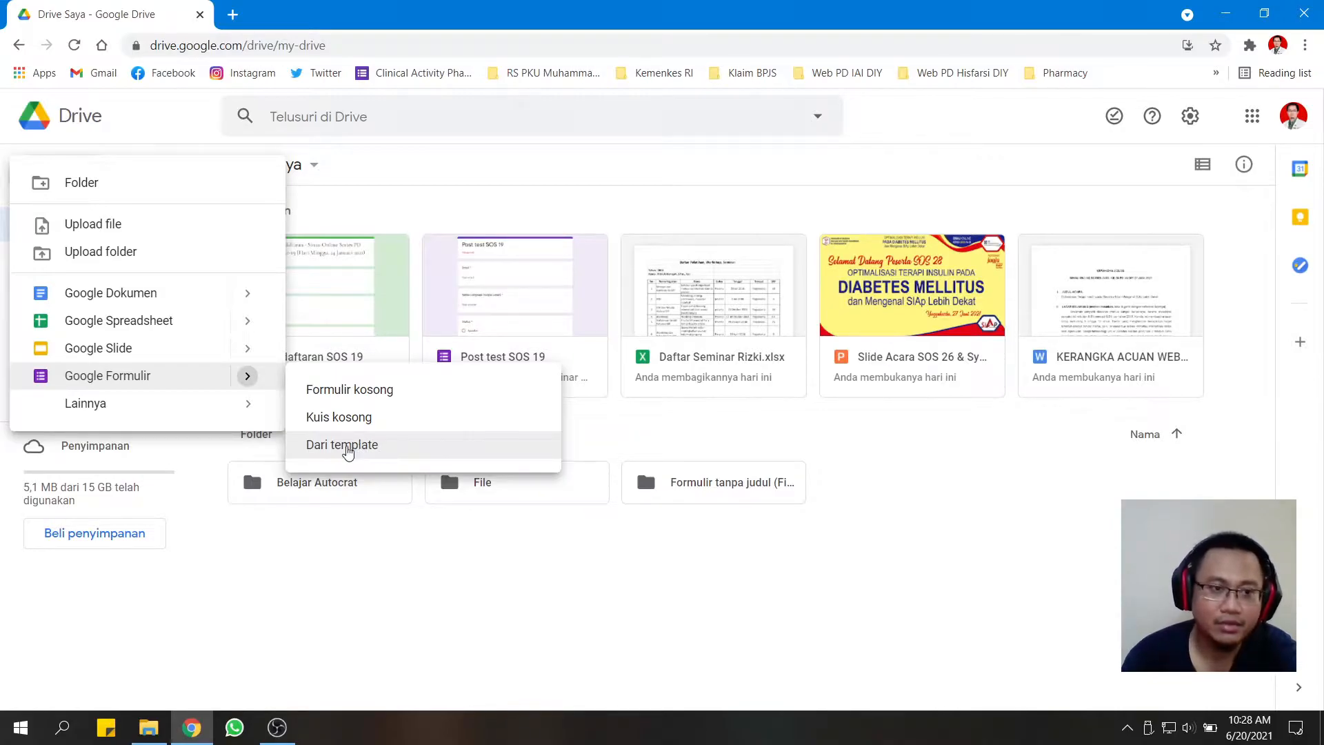
click(348, 450)
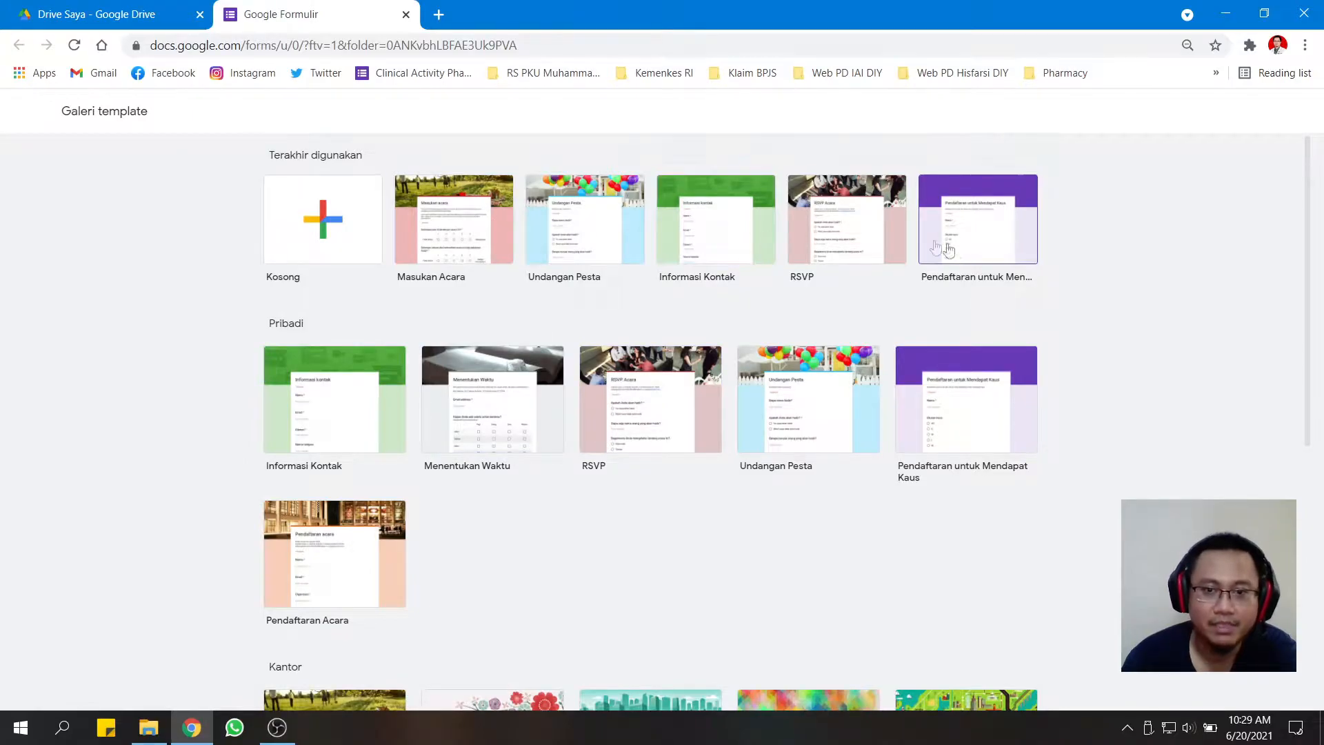
scroll(684, 505, down, 4)
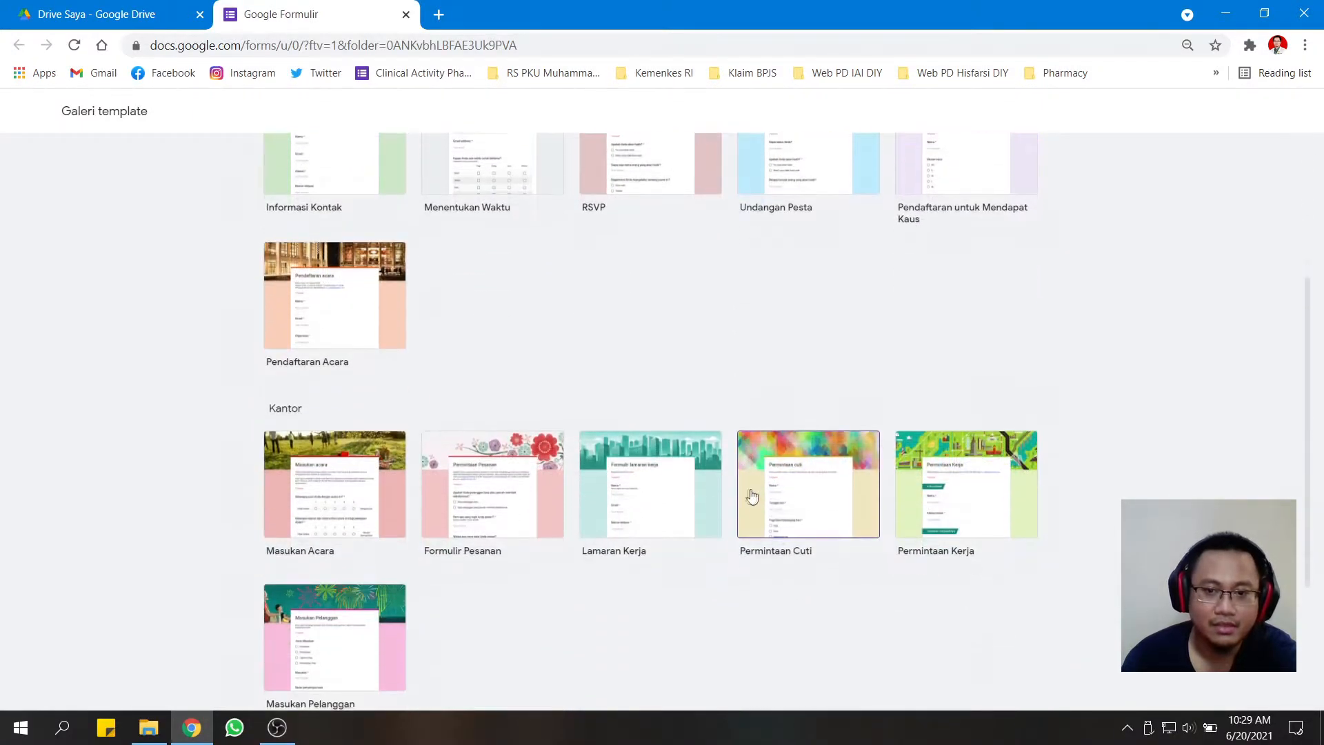
scroll(789, 506, up, 4)
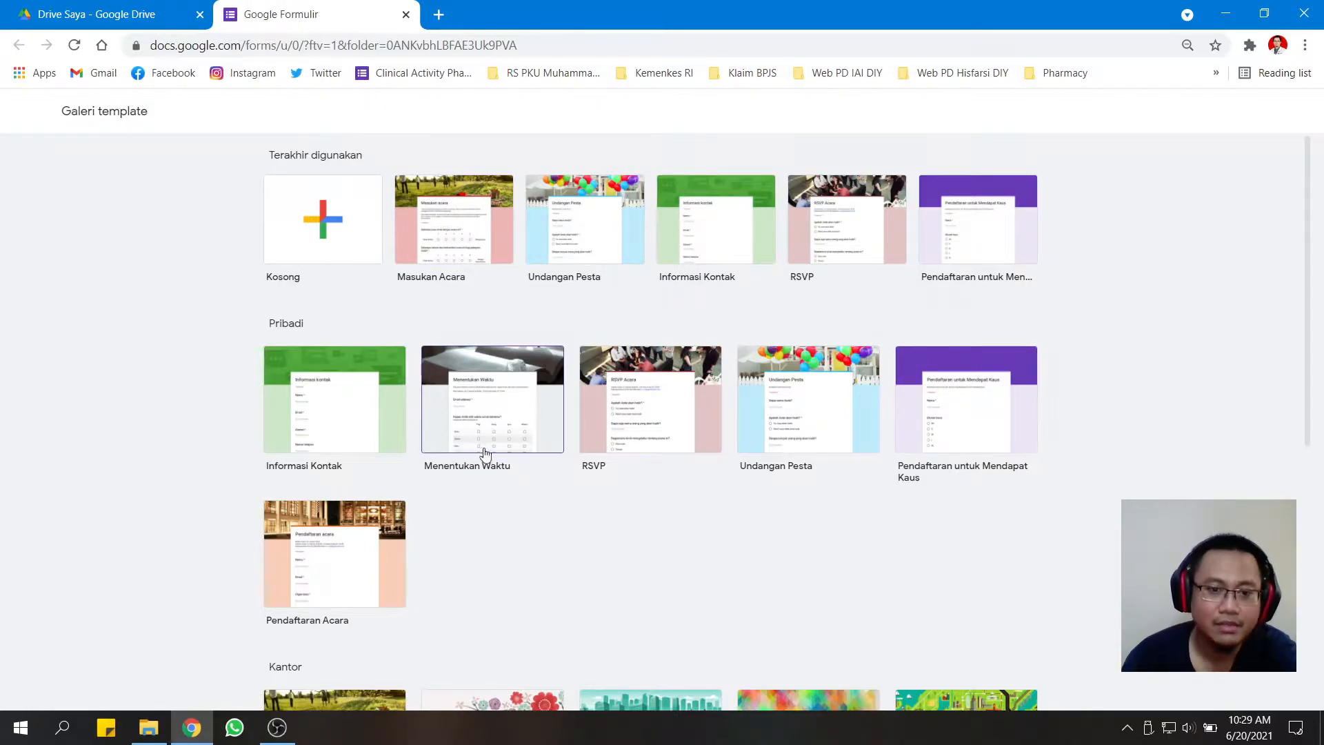
scroll(527, 443, down, 7)
scroll(549, 445, up, 7)
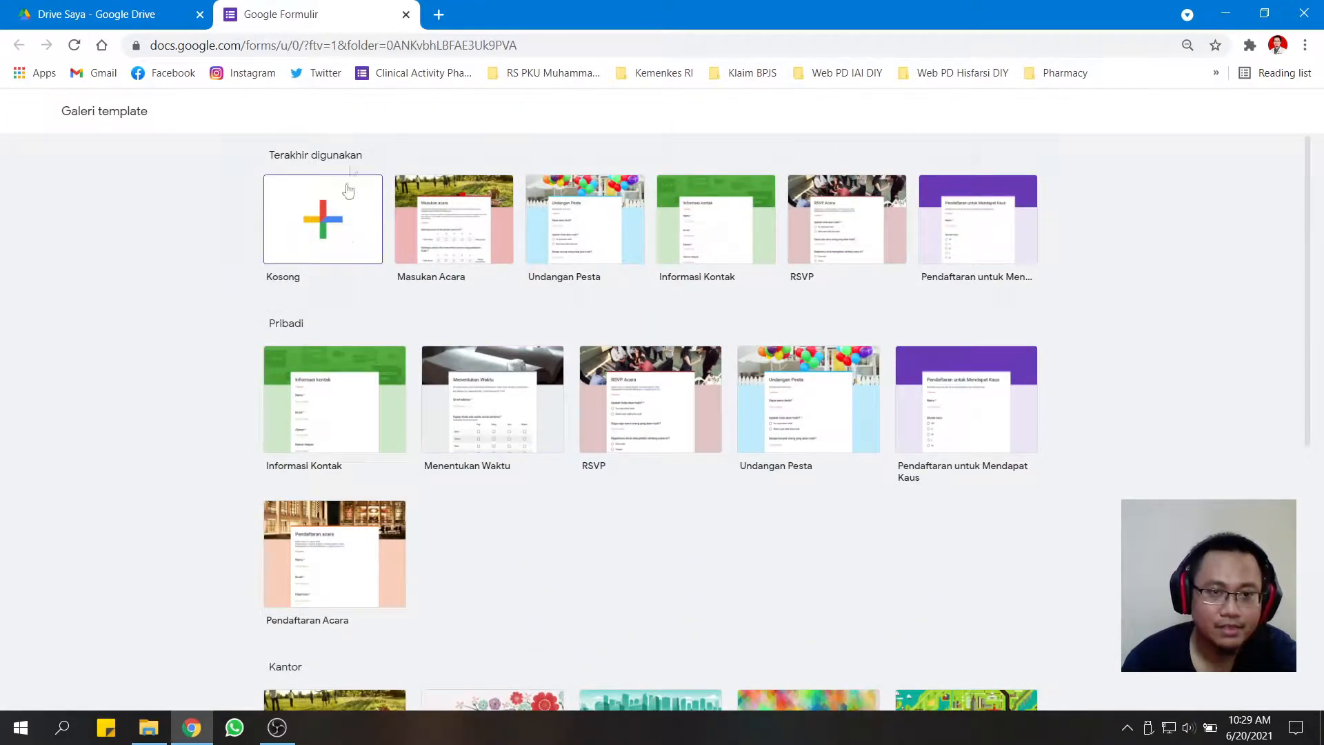
click(405, 15)
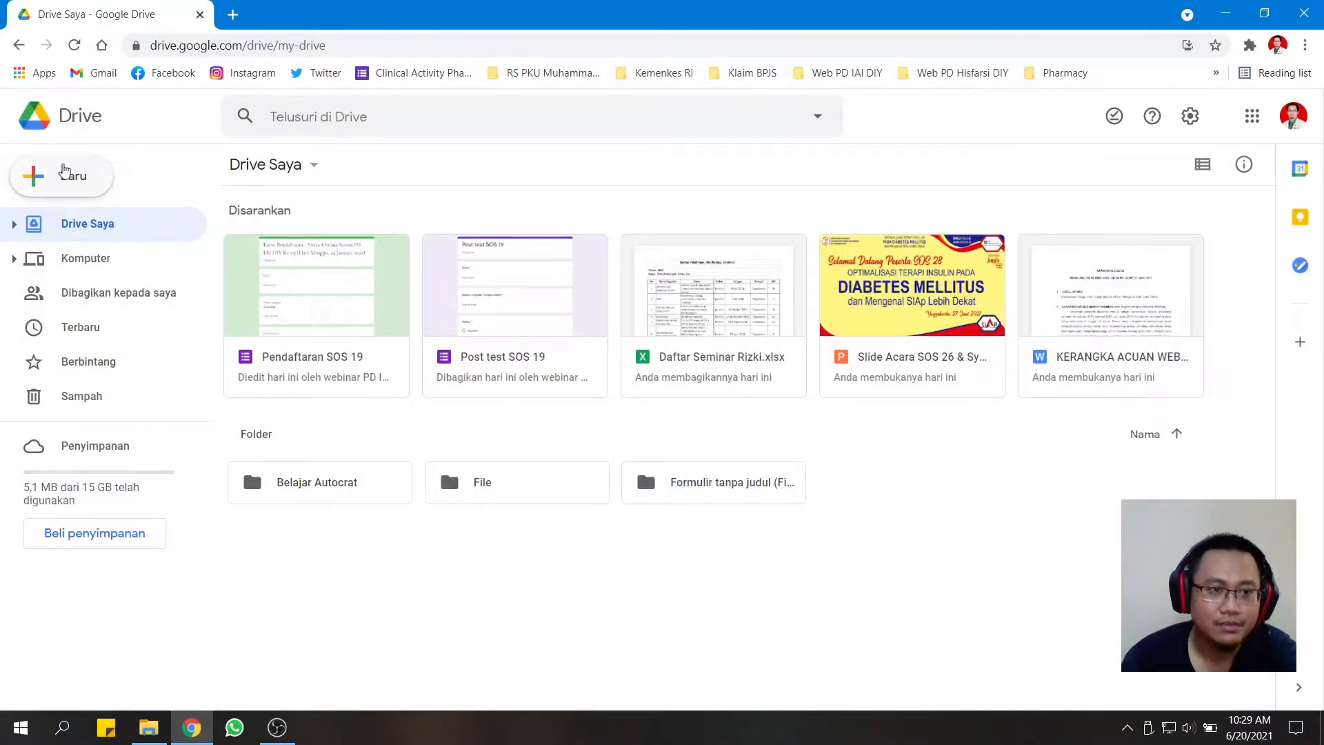
Create a new blank Google Form in My Drive.
click(66, 173)
mouse_move(255, 384)
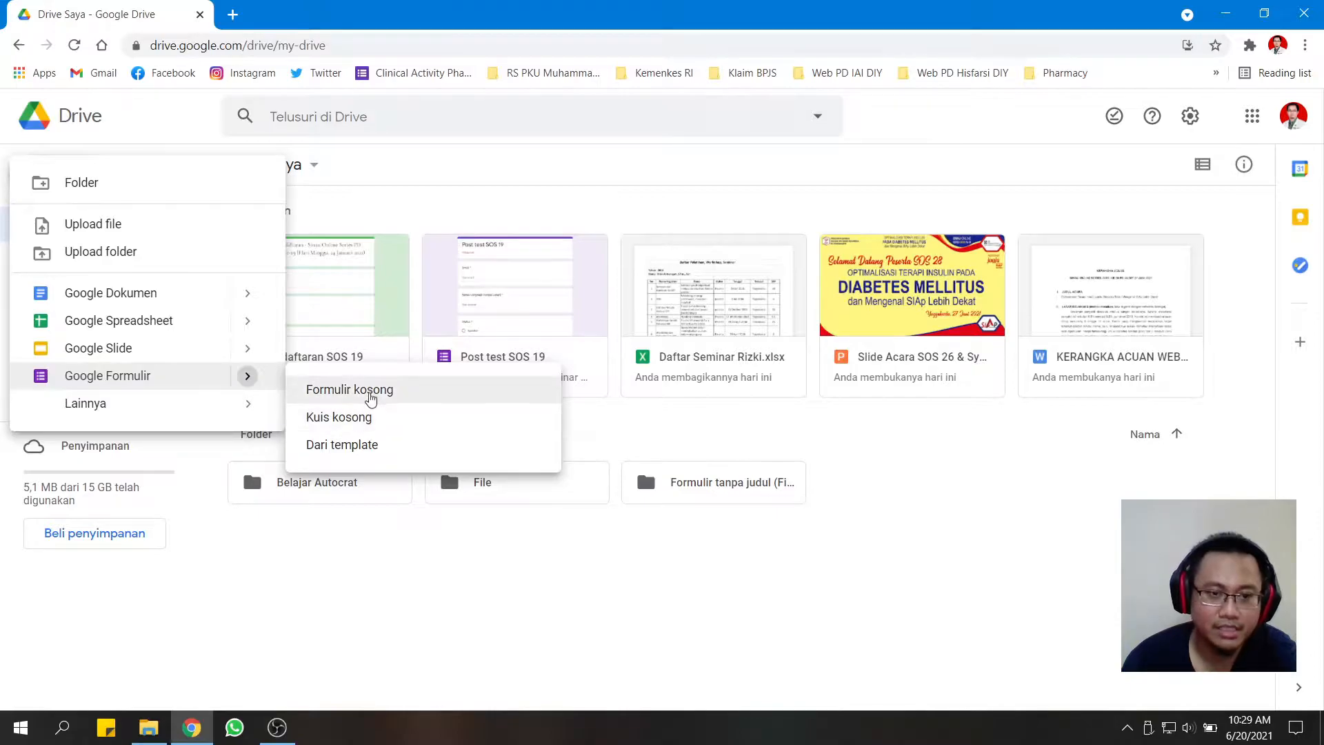
click(371, 391)
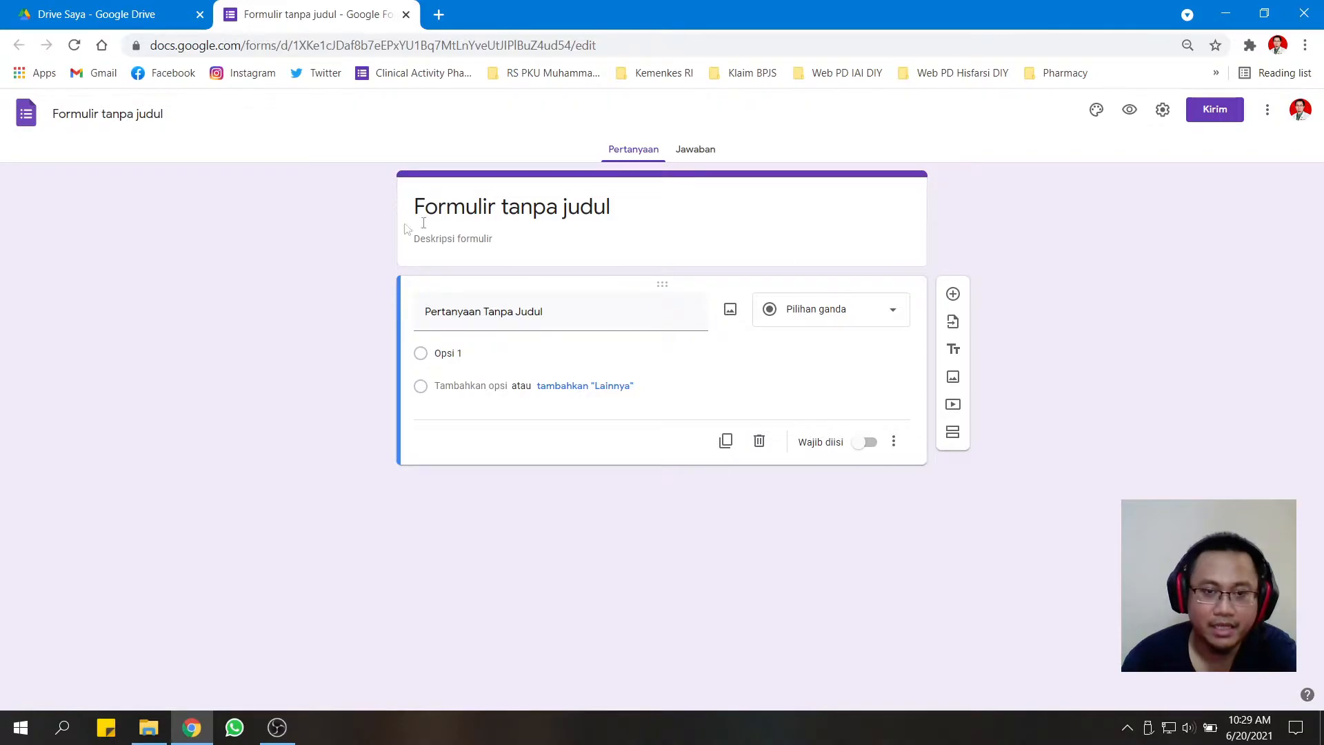
Check My Drive for the new untitled form and return to the form editor.
click(83, 116)
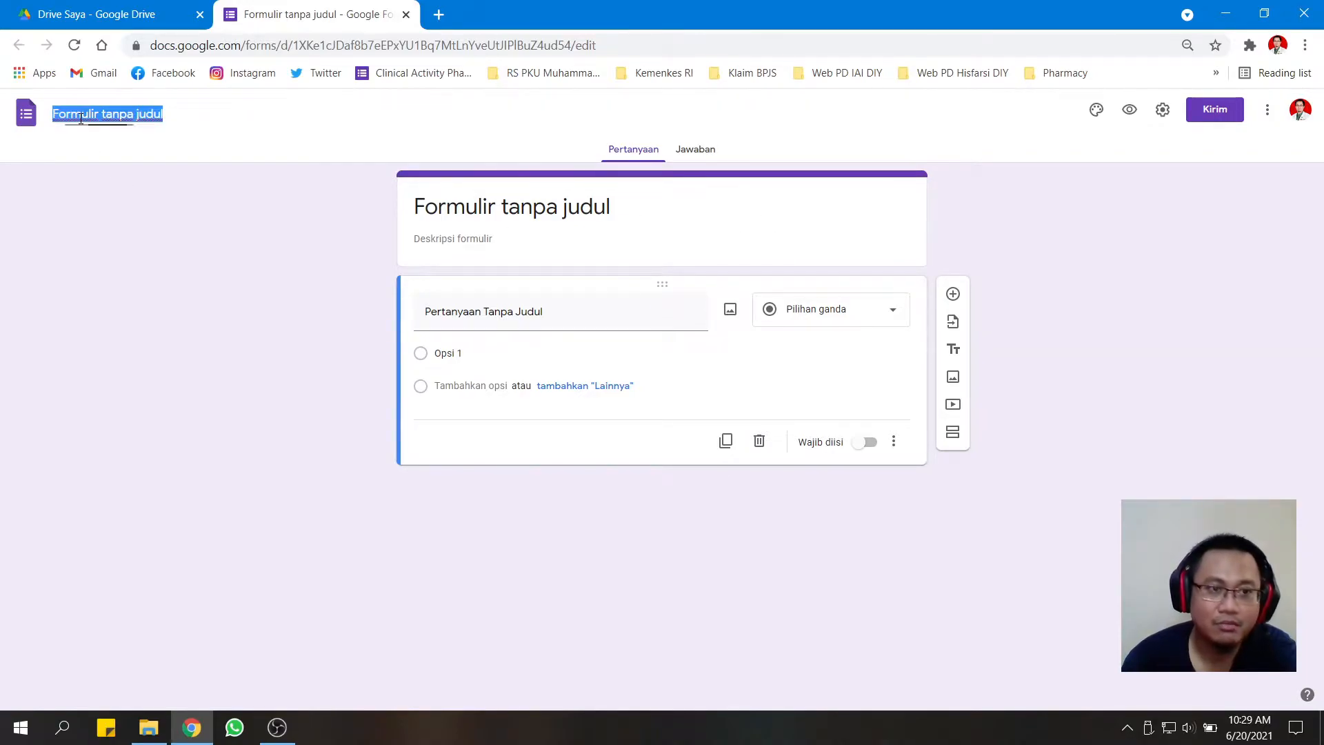
click(96, 15)
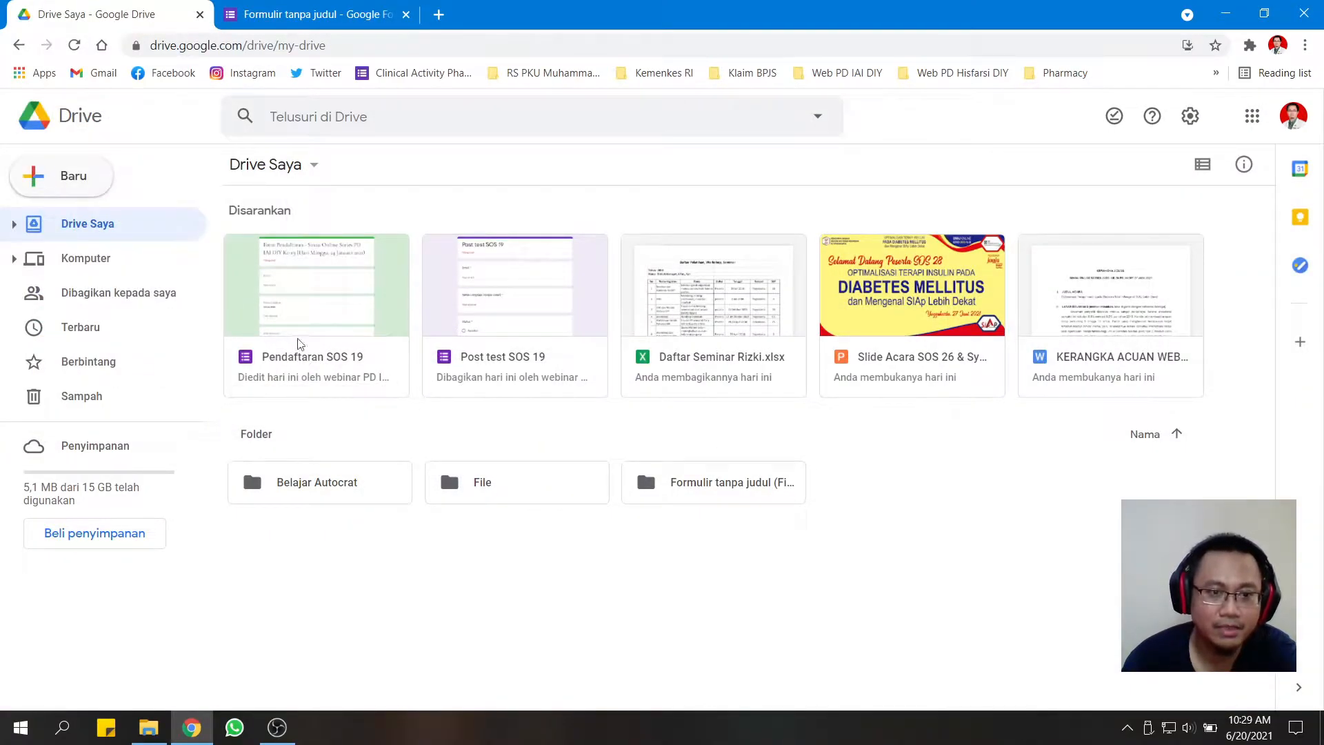
click(271, 10)
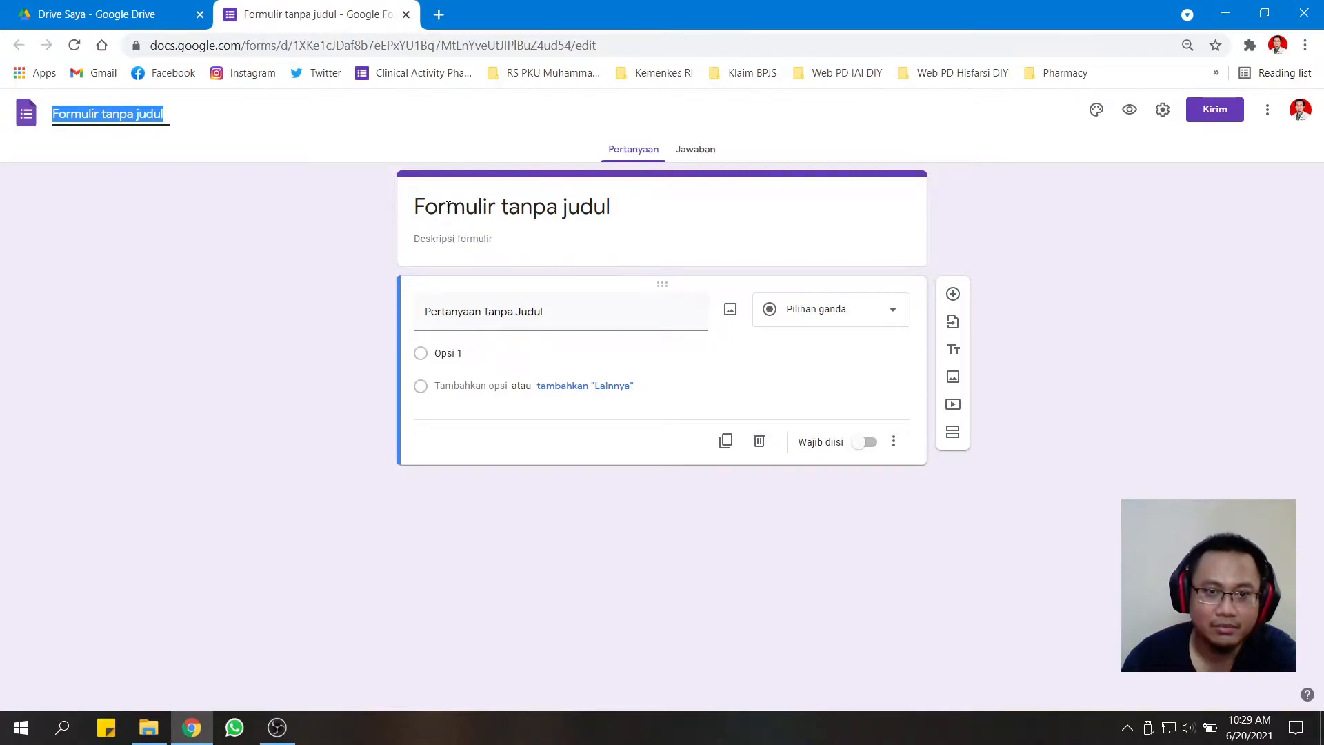
Title the form "Form Registrasi" and apply the same name to the form file.
click(622, 213)
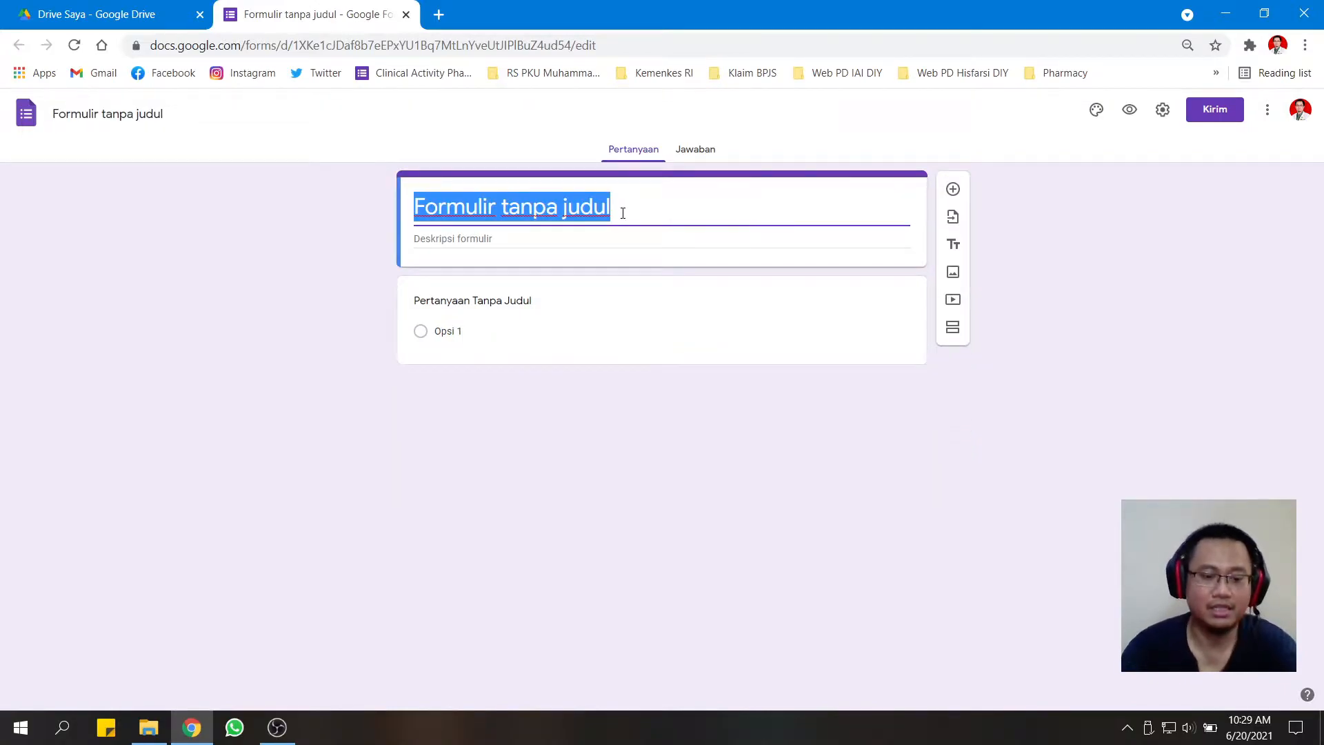
text(Form Registrasi)
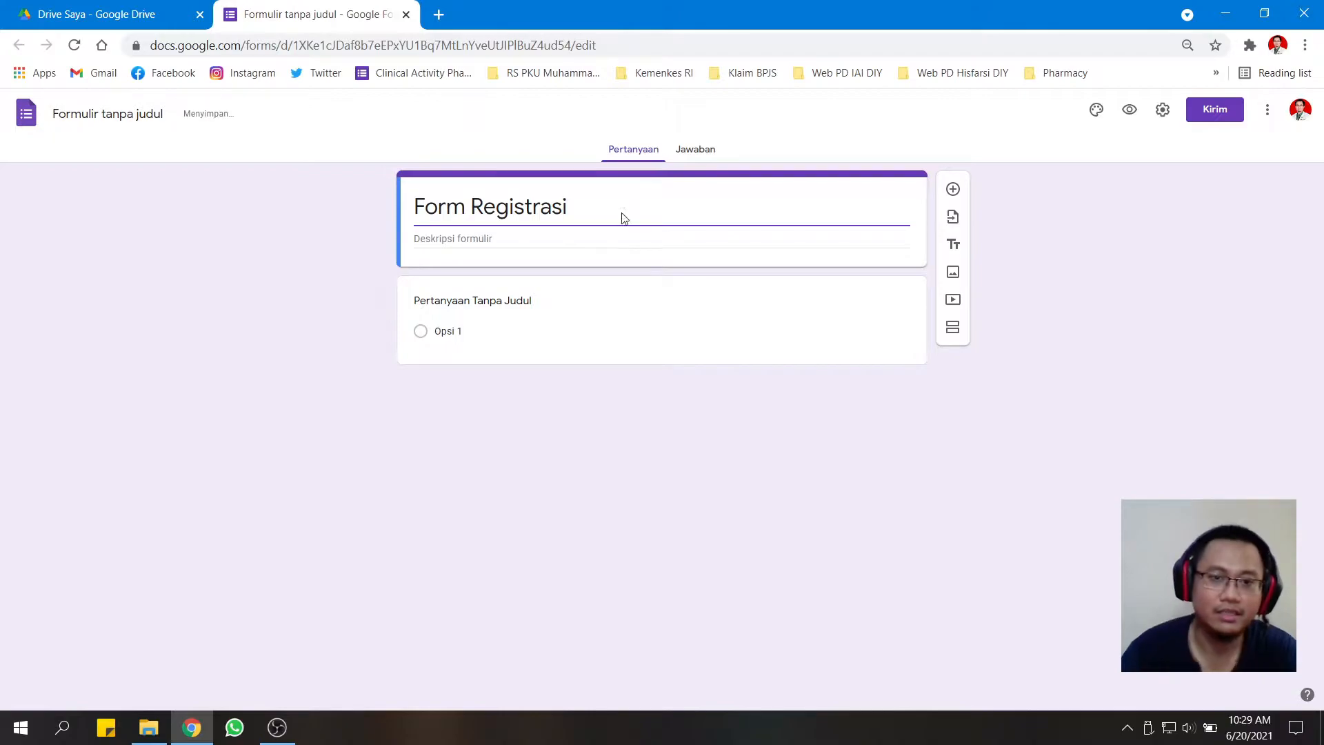
click(302, 278)
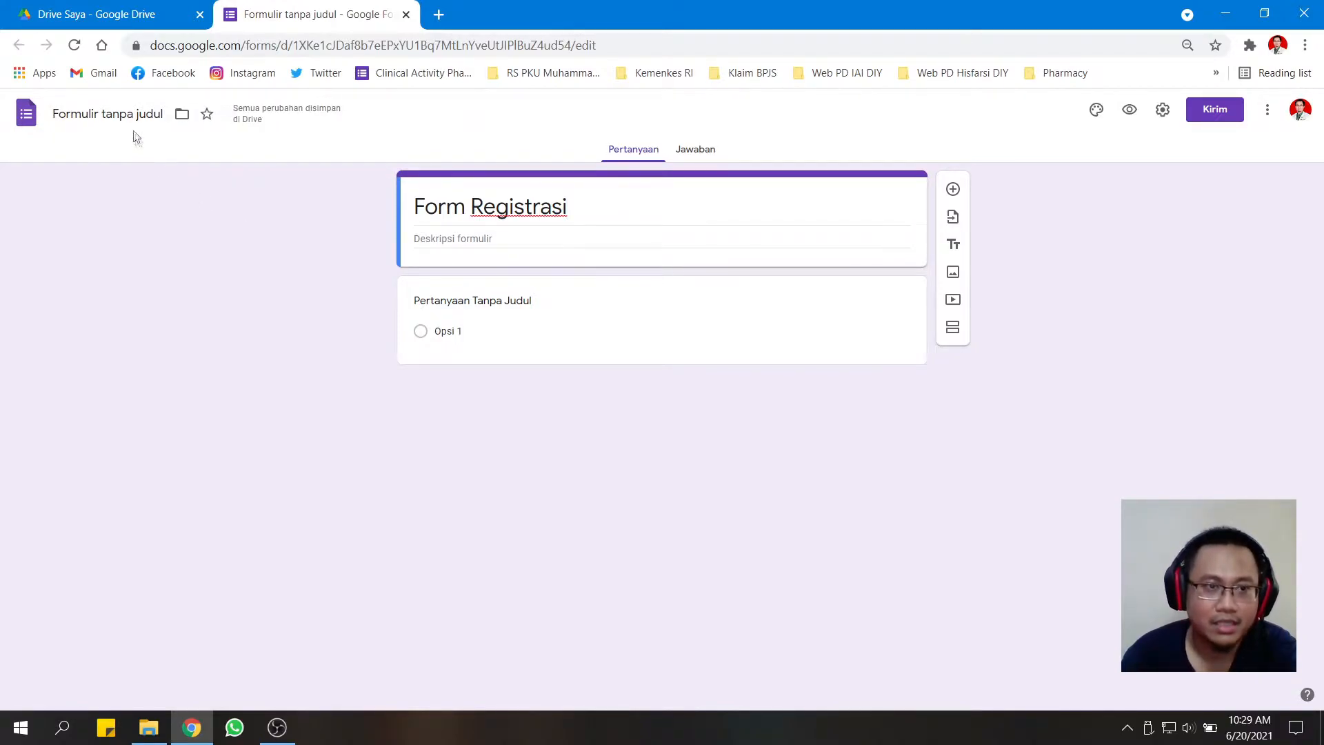
click(119, 115)
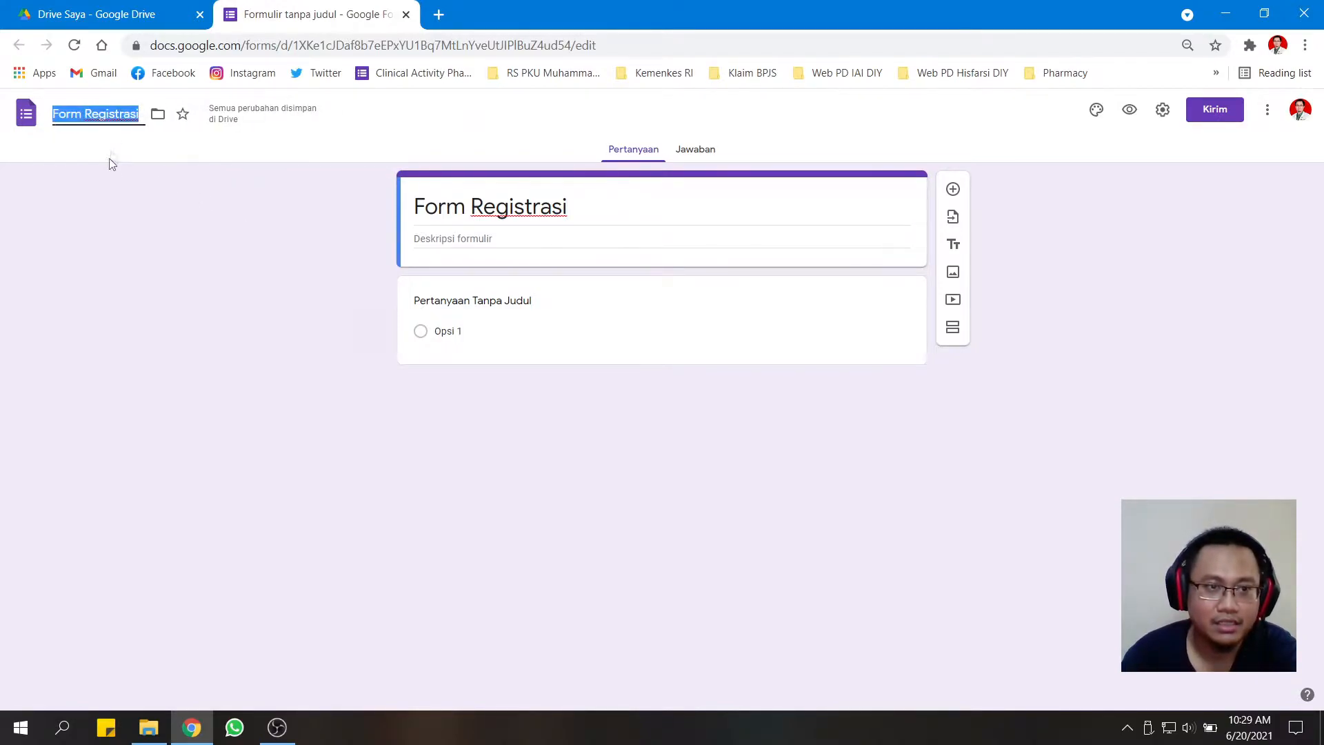
click(183, 236)
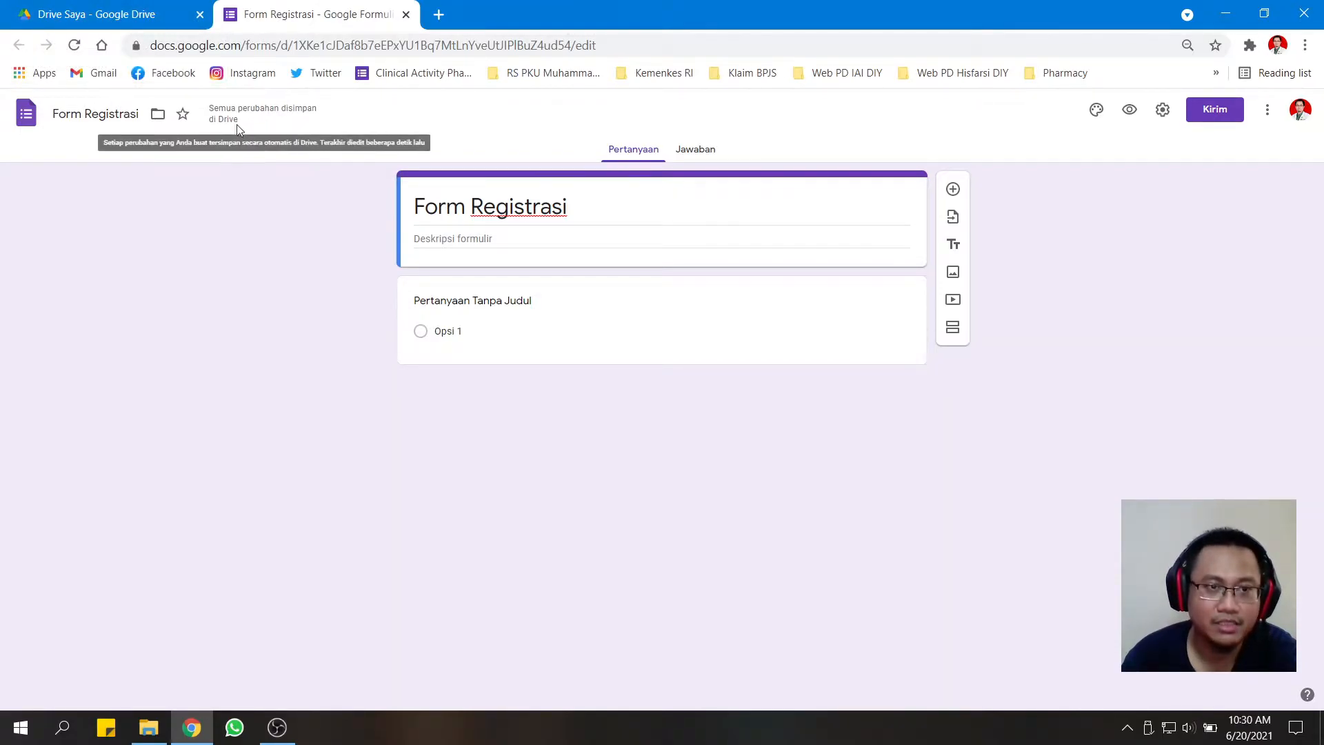
Look up the renamed form among the My Drive files and return to its description field in the editor.
click(131, 18)
scroll(468, 569, down, 1)
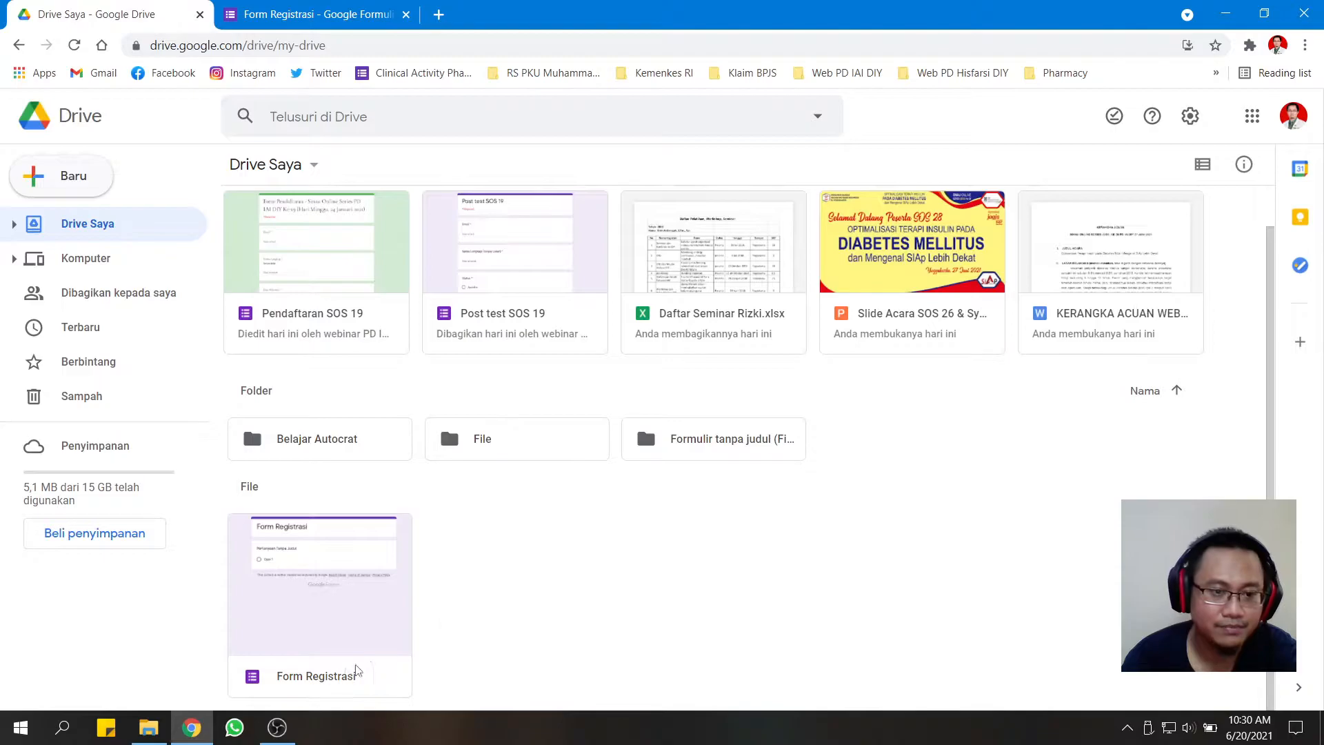
click(291, 19)
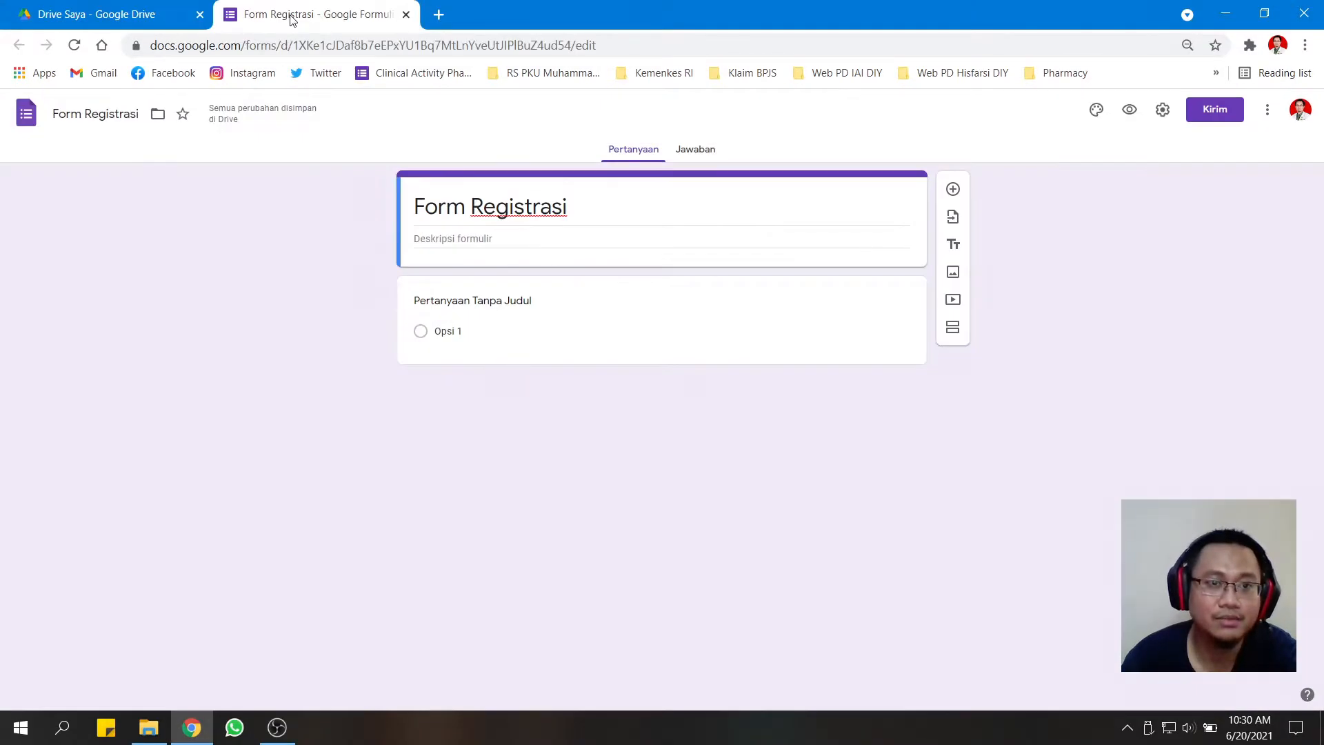
click(576, 238)
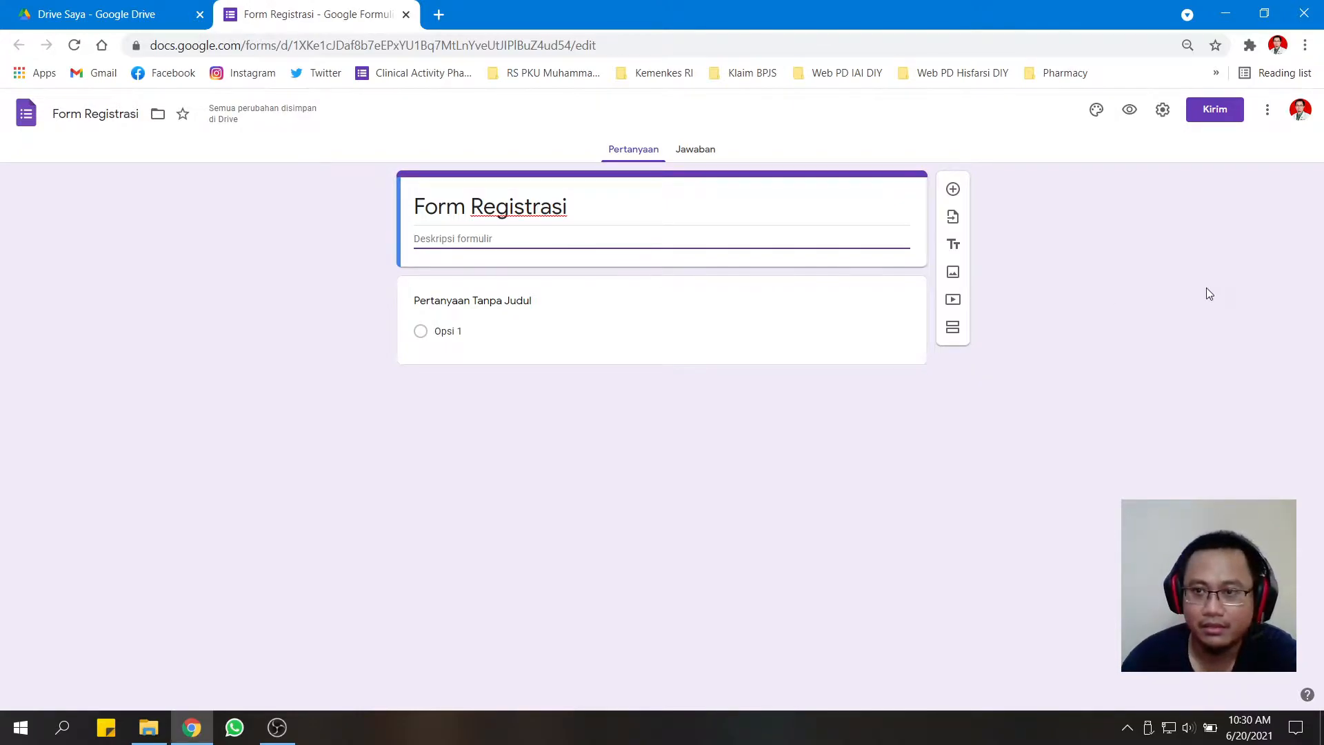
Insert the dark blue light-streak image from the Kantor dan Sekolah themes as the form's header.
click(1097, 110)
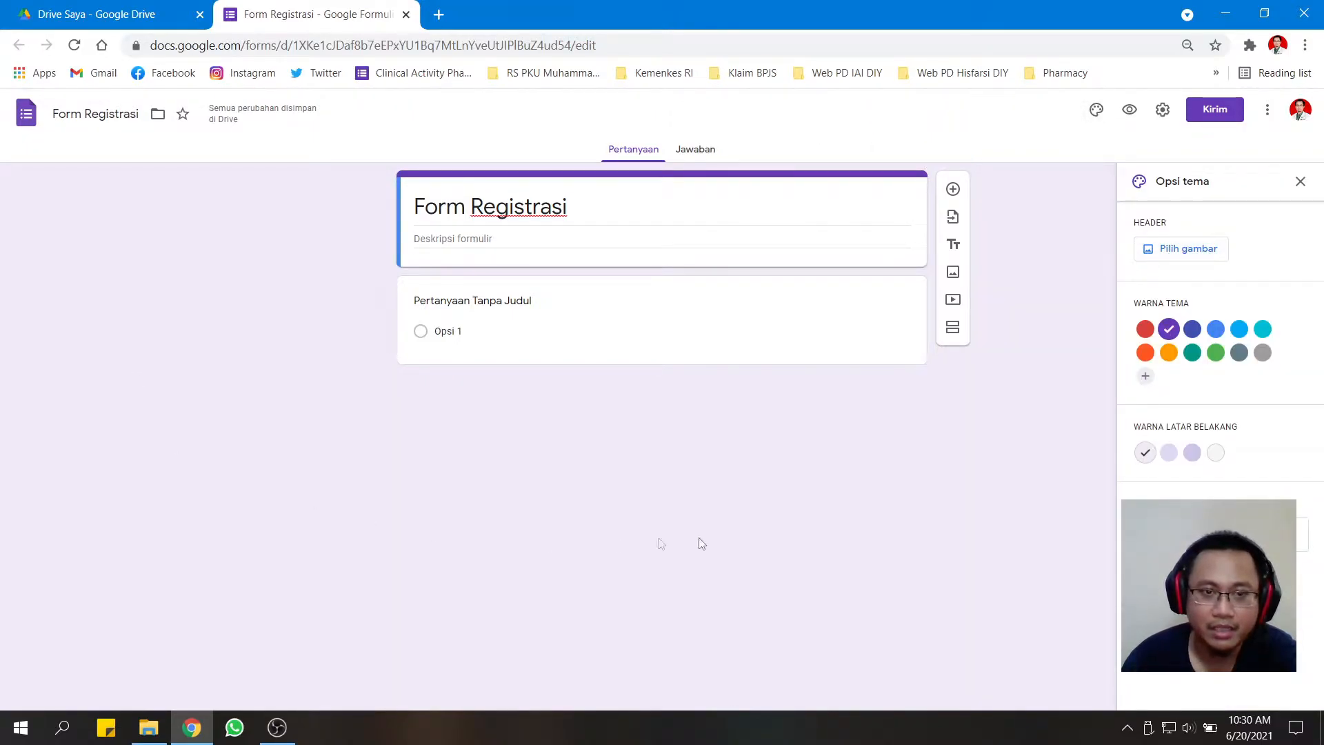
click(1150, 249)
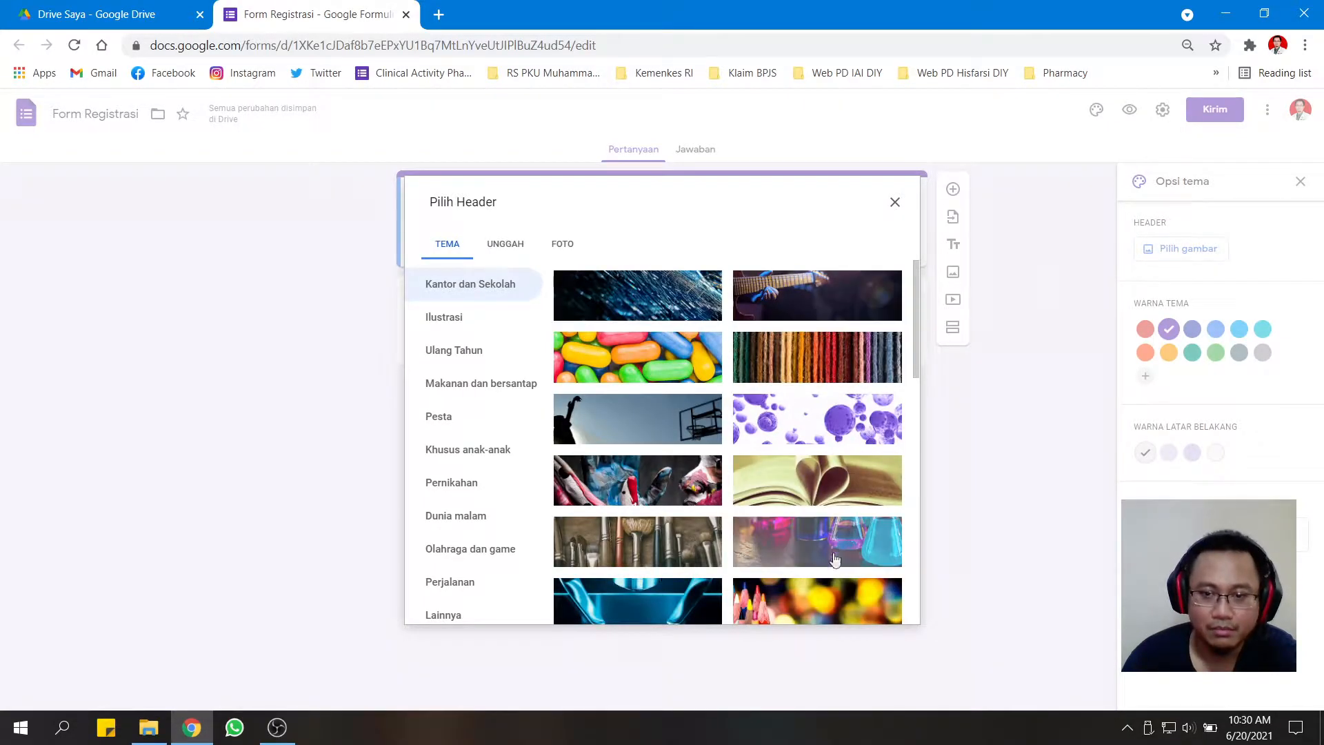
click(512, 250)
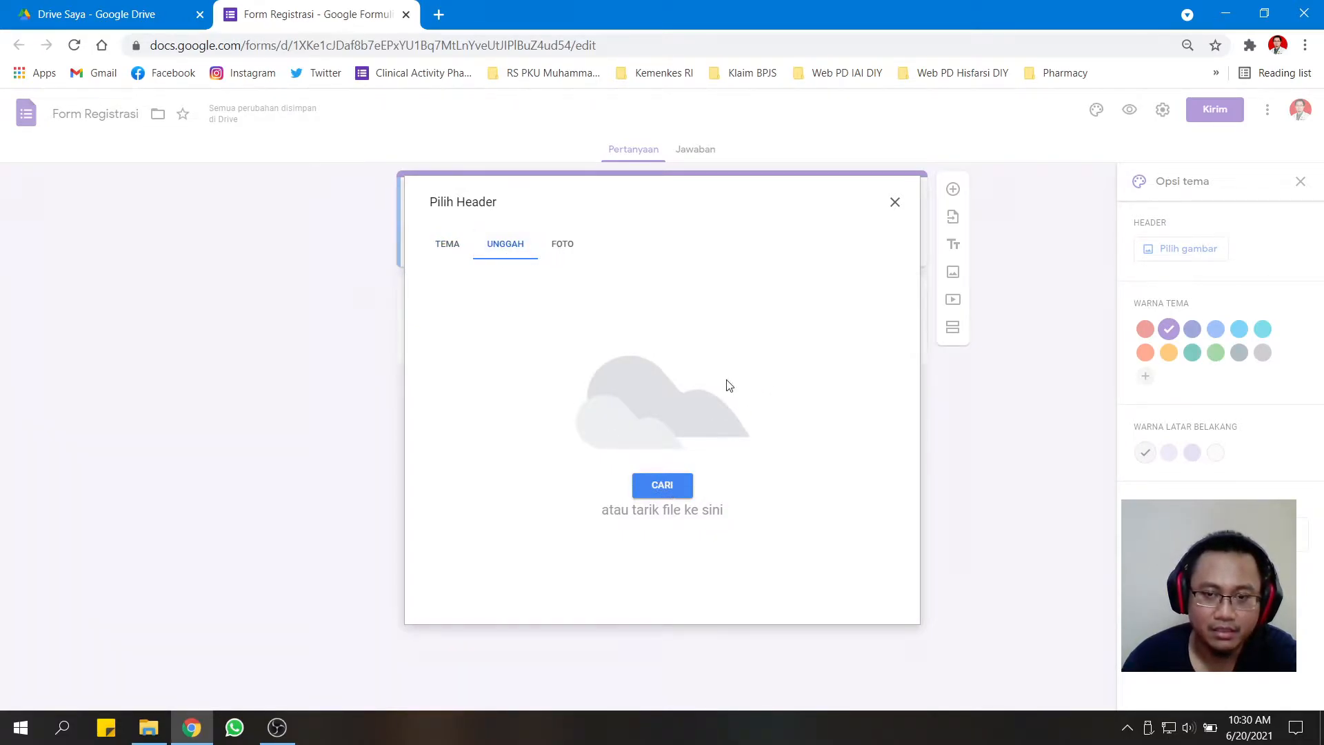
click(559, 245)
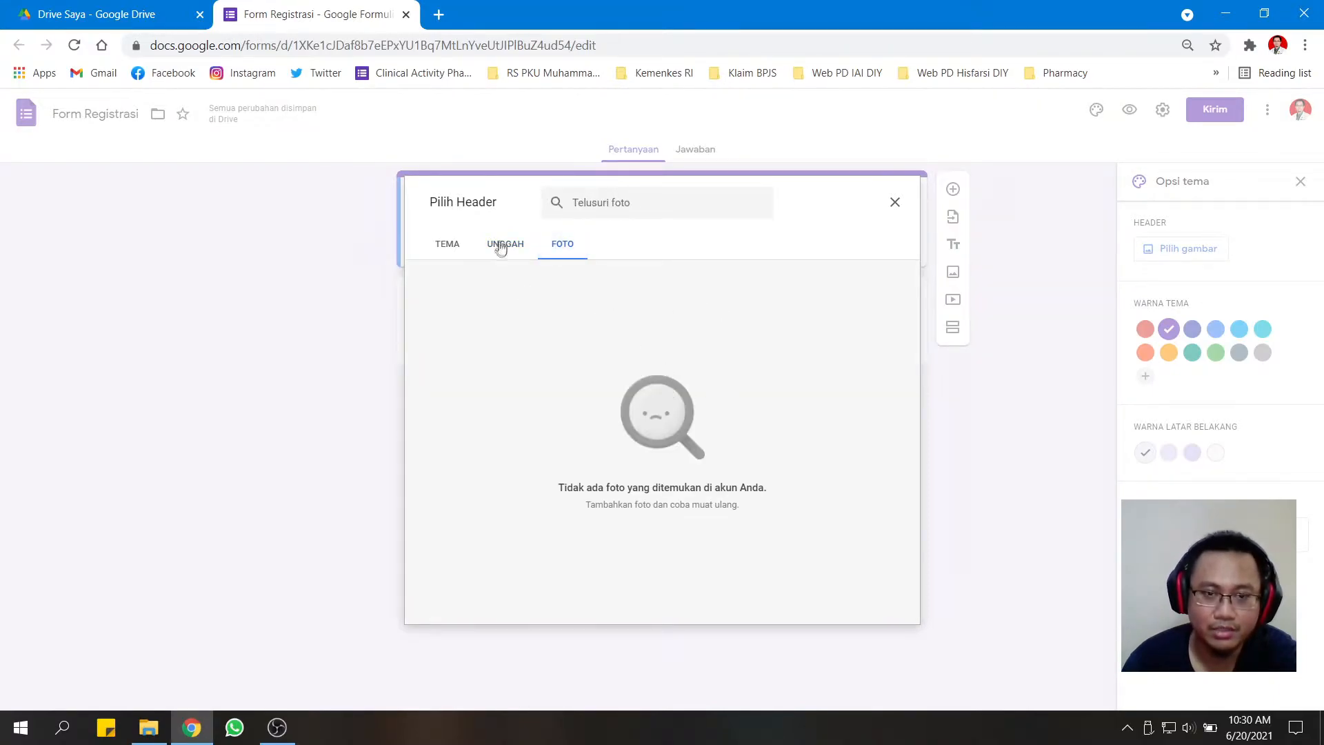
click(445, 246)
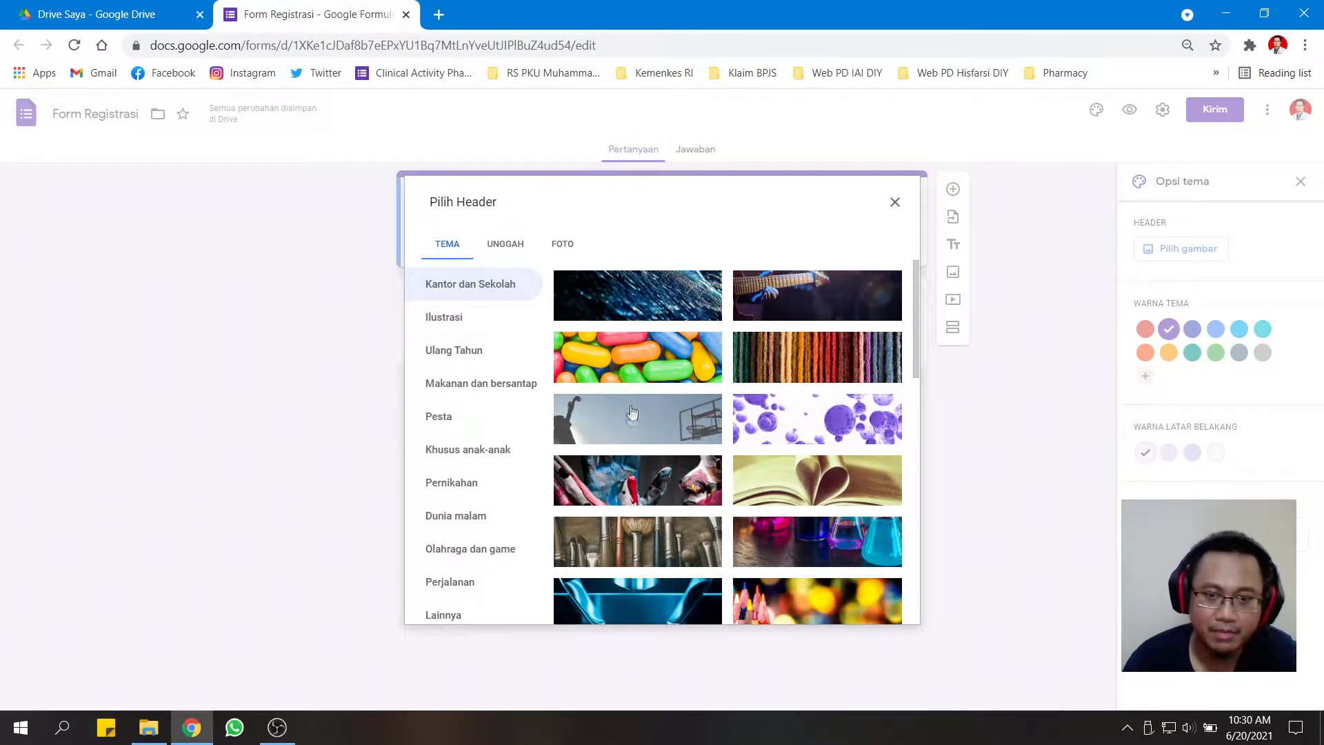
click(630, 293)
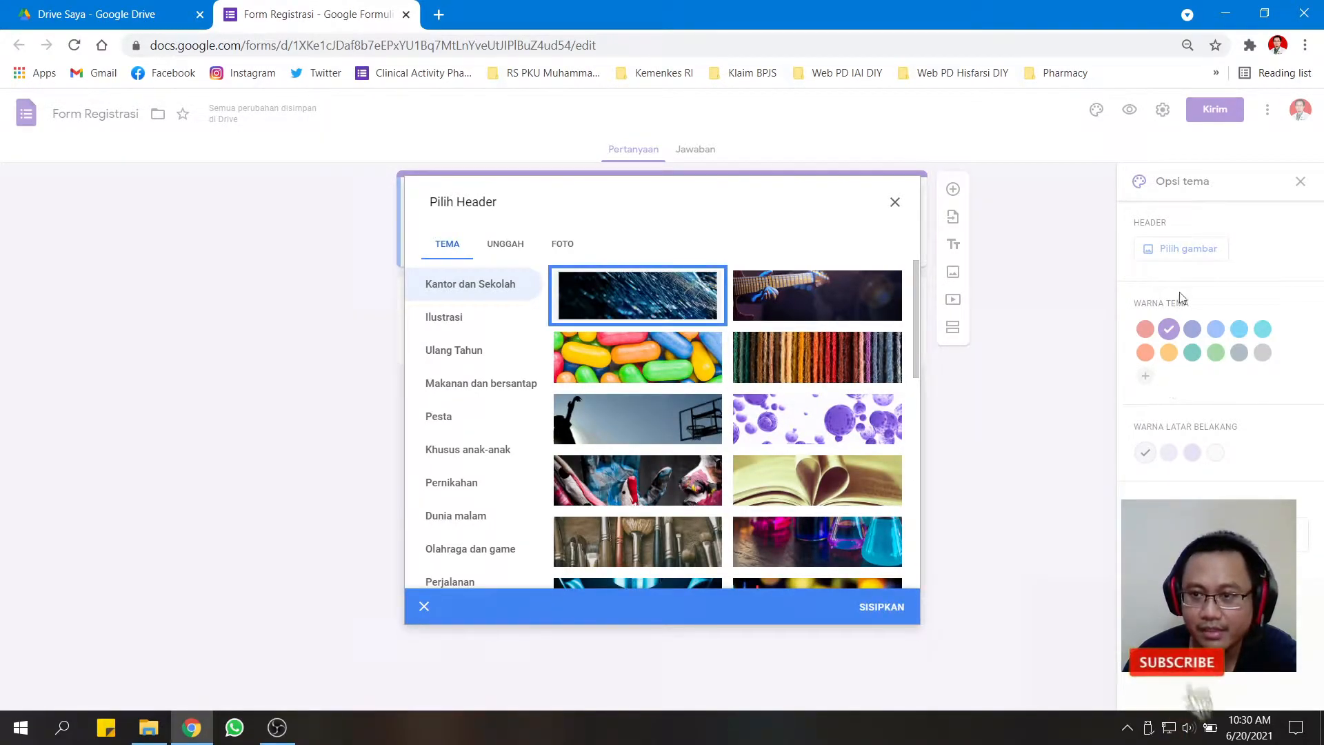
click(896, 606)
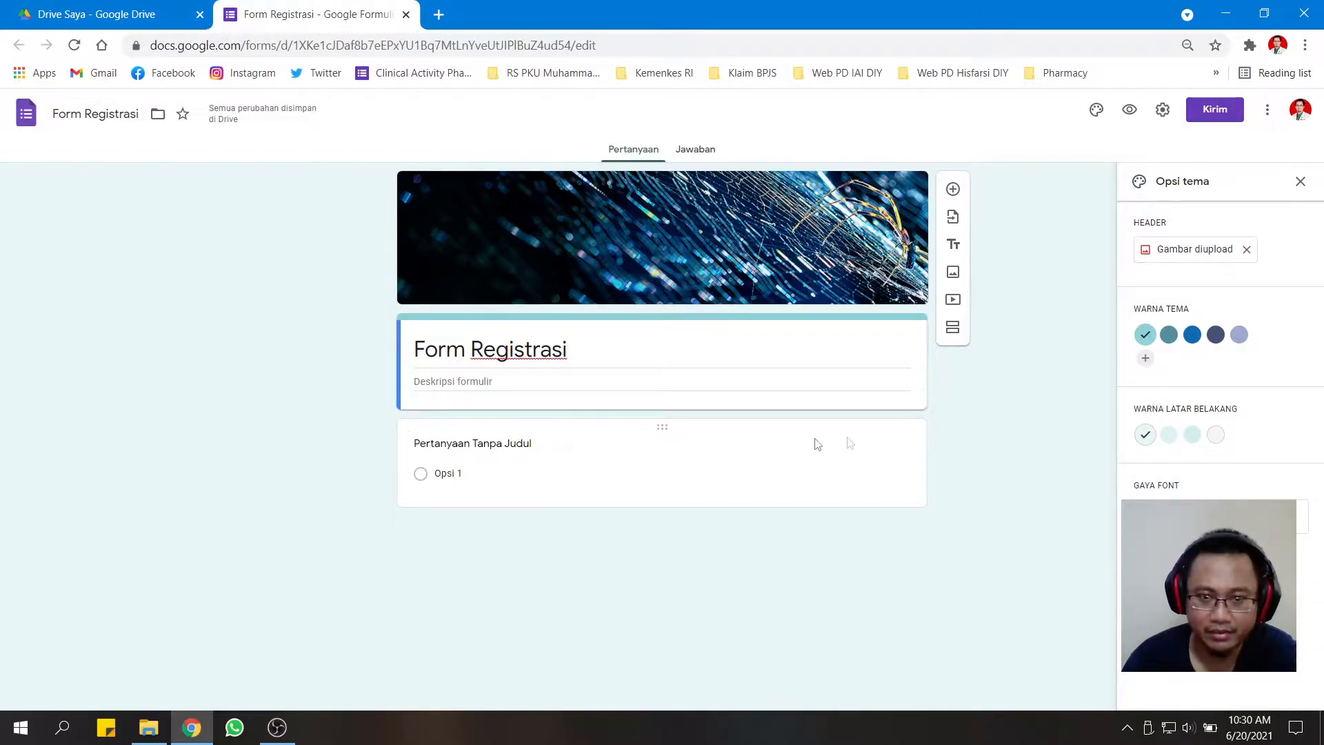
Try the suggested theme colours and set the form's theme colour to the dark teal swatch.
click(1239, 335)
click(1216, 334)
click(1192, 336)
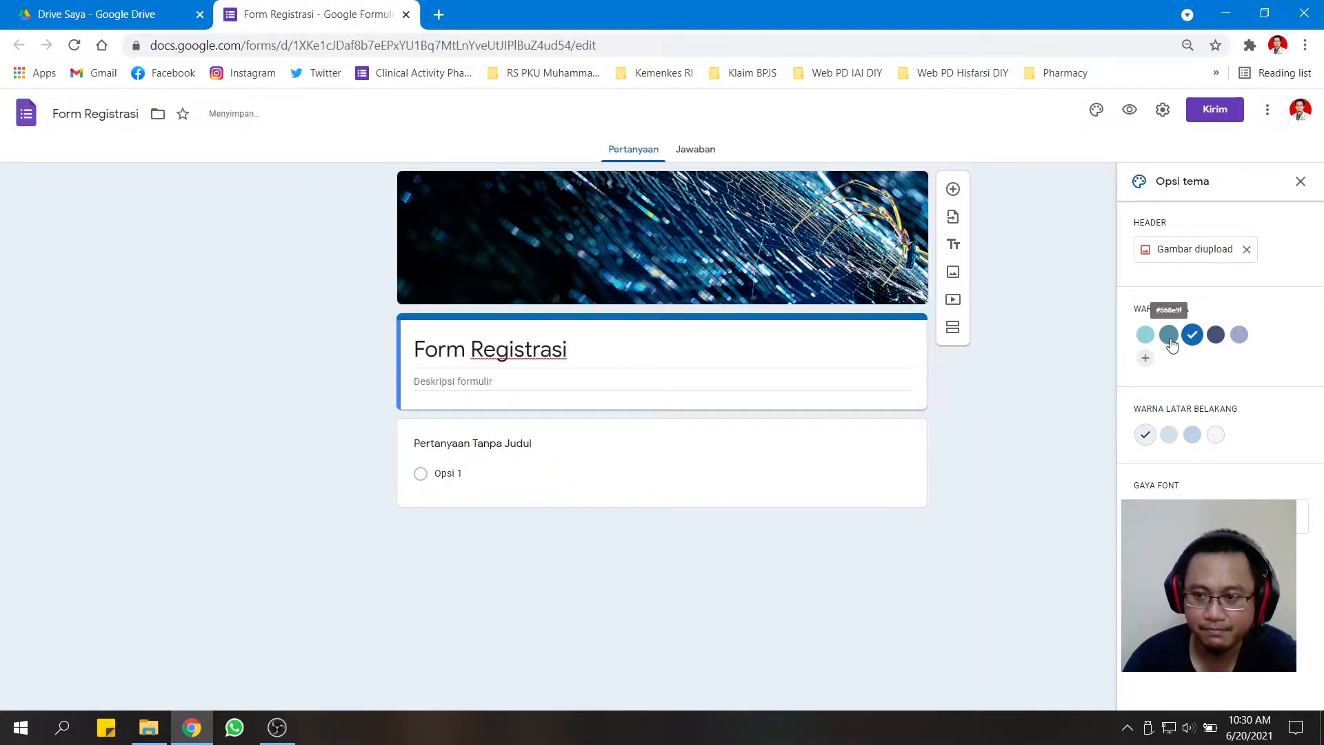
click(1169, 335)
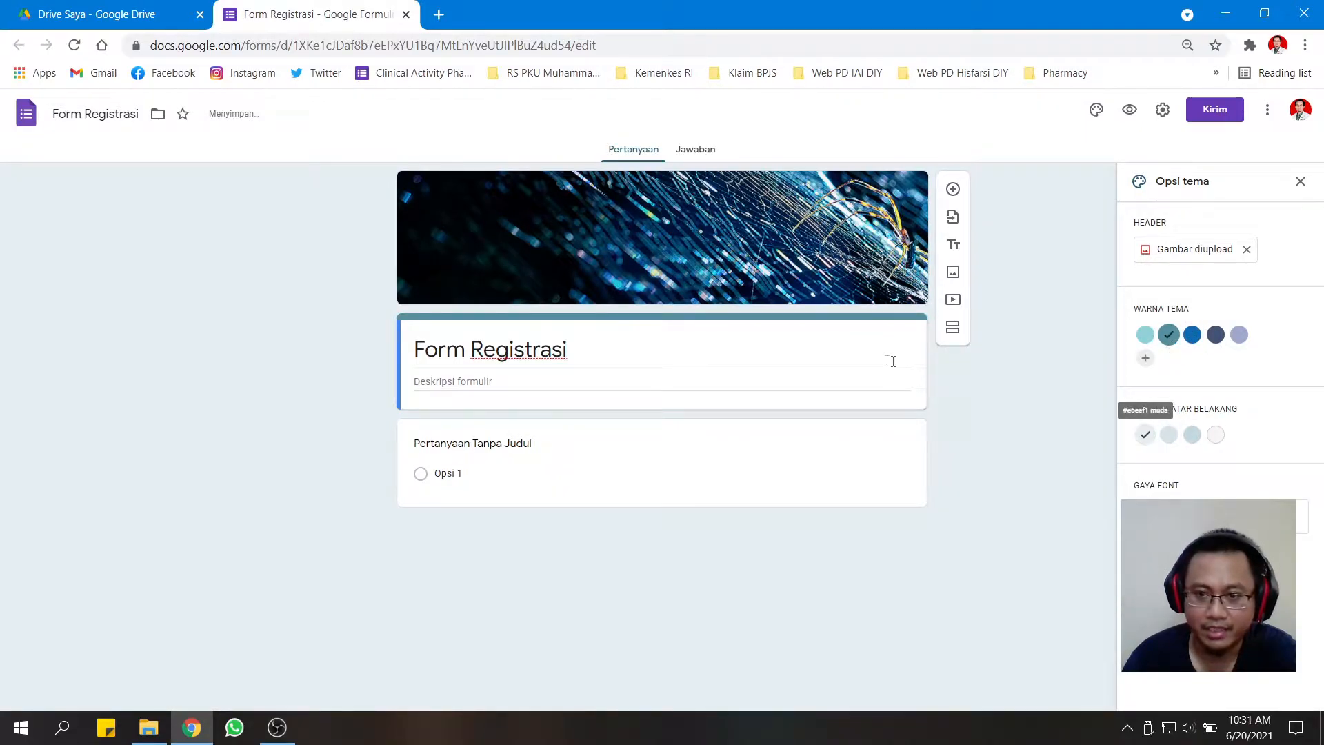
Try the background shades, set the form's background to grey #f6f6f6, and close the theme options.
click(1168, 435)
click(1192, 435)
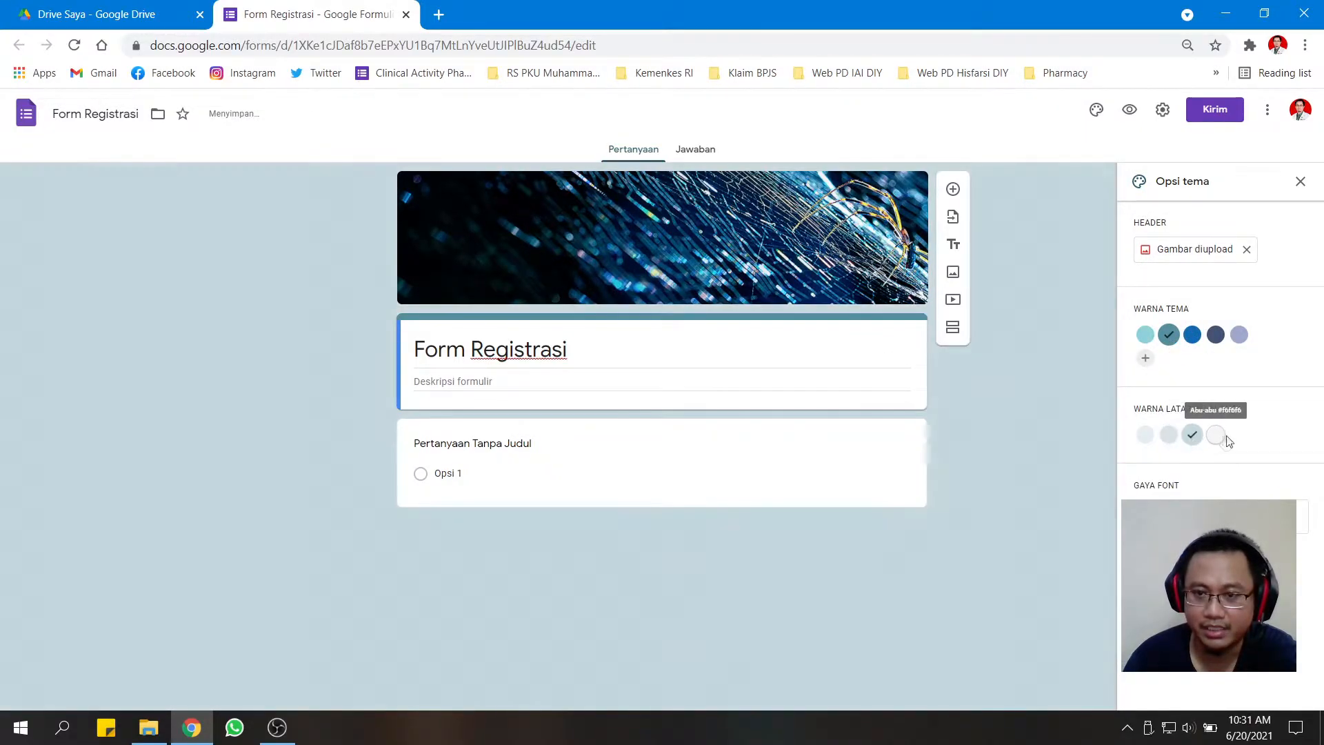
click(1216, 435)
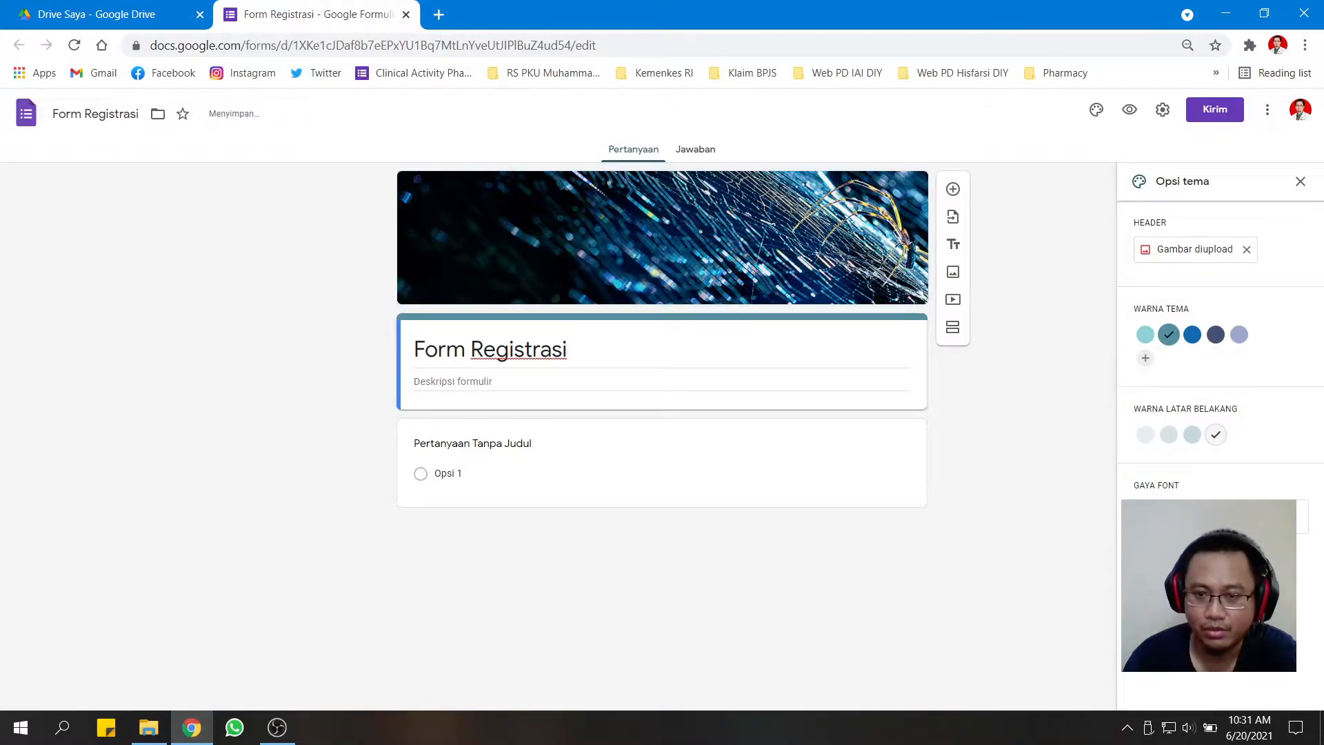
click(1192, 550)
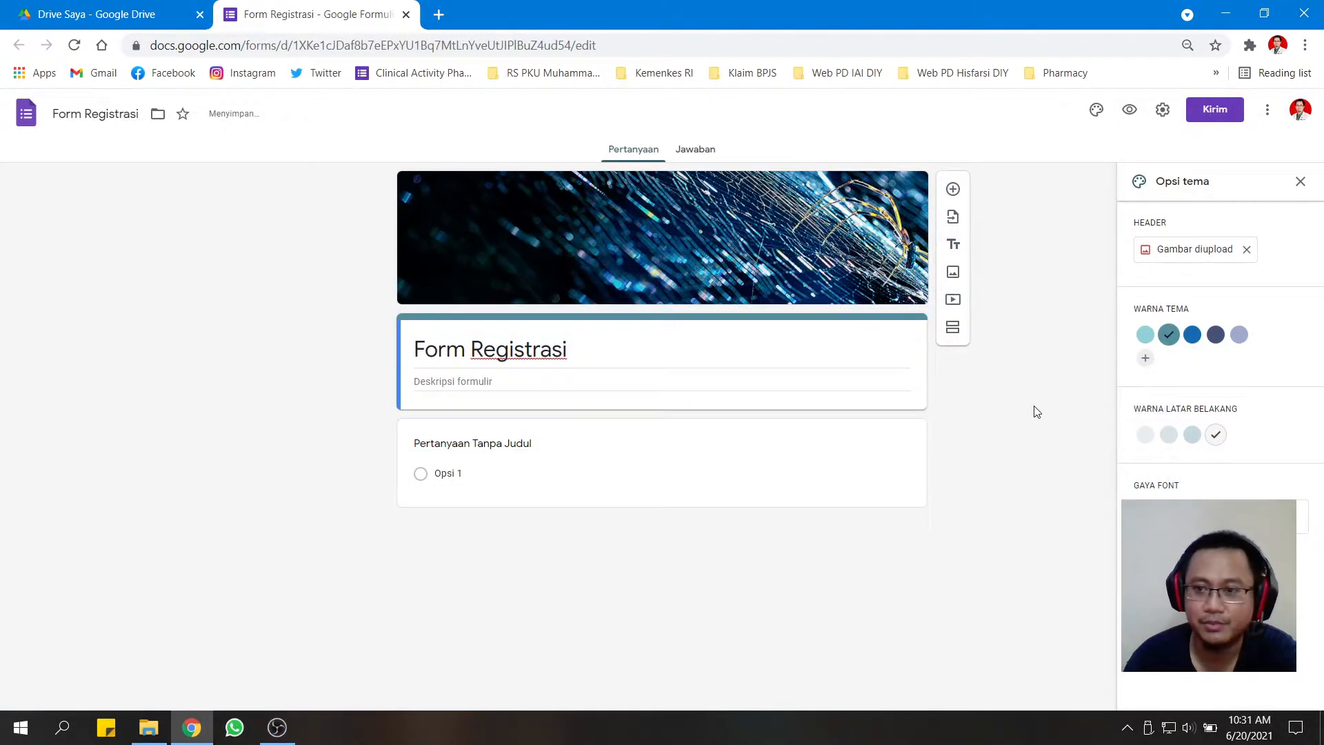
click(1300, 181)
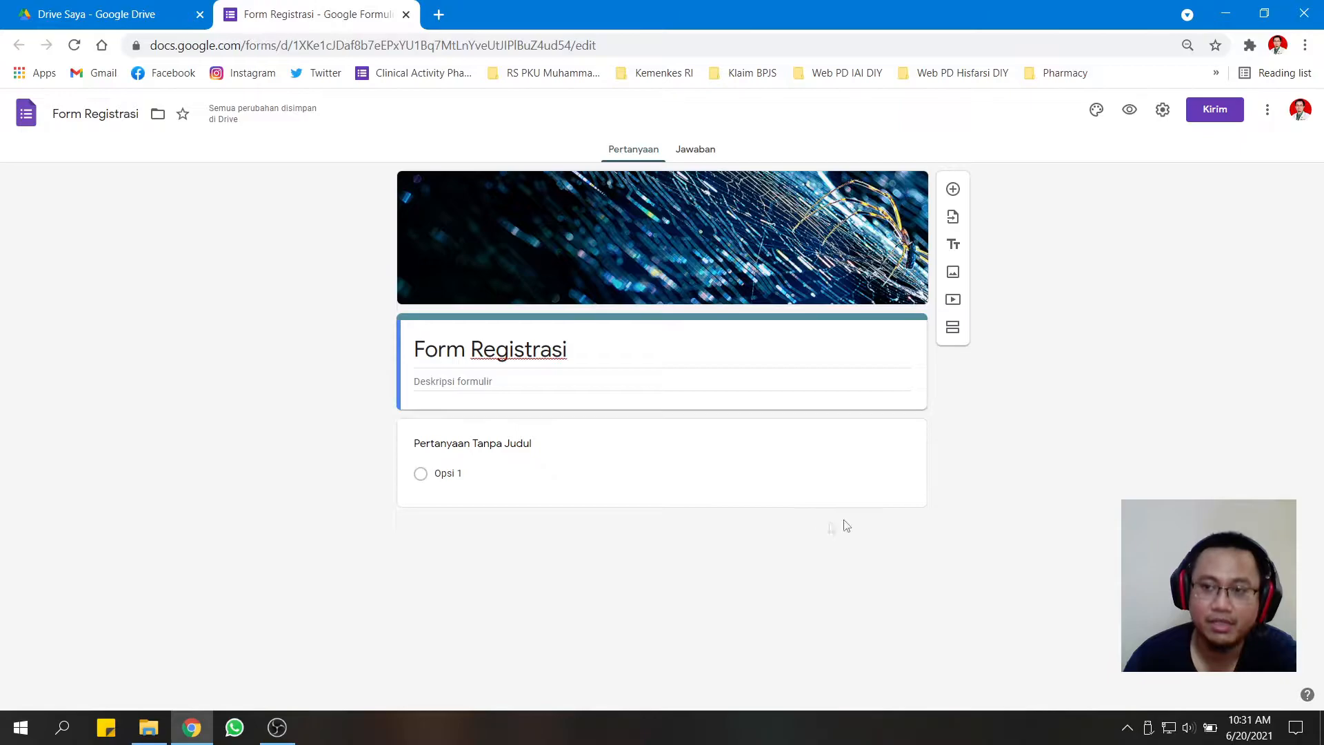
Preview the registration form as respondents see it.
click(1128, 111)
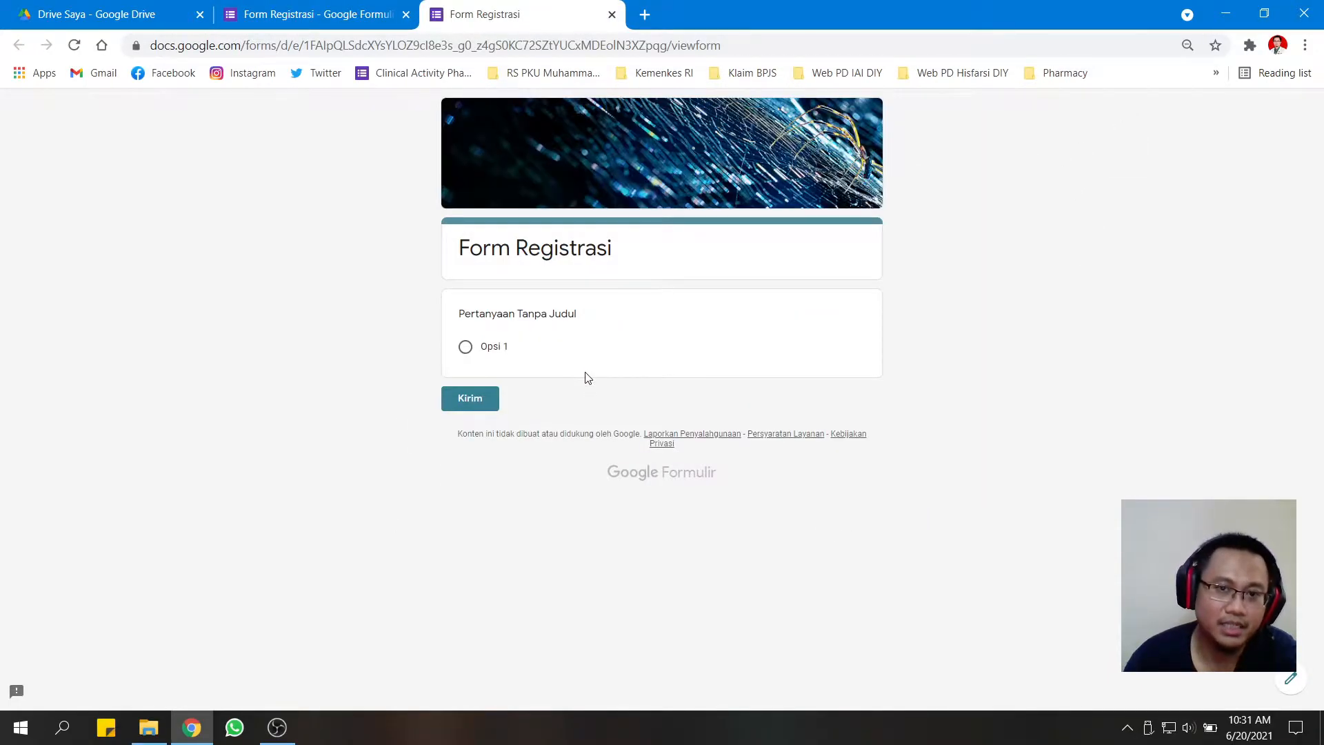
Close the form preview, look at the form's responses page, and return to its questions.
click(612, 14)
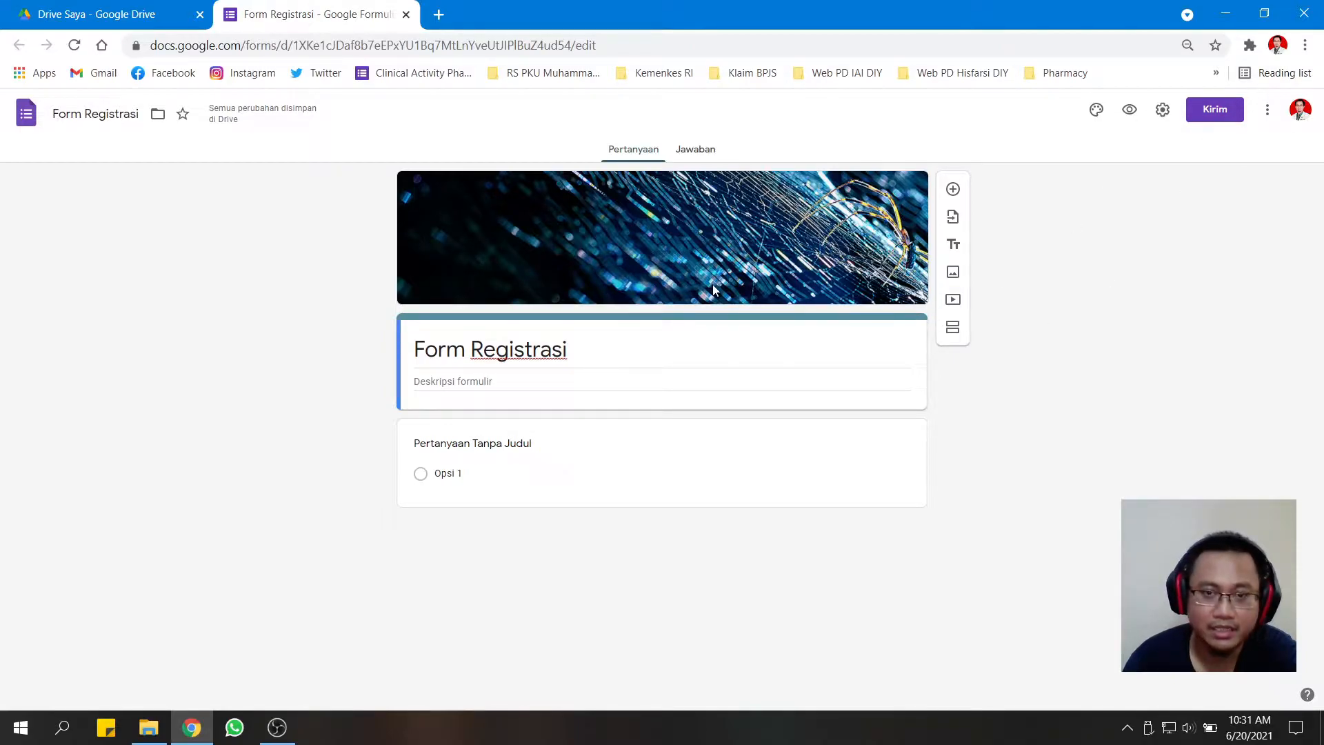
click(701, 156)
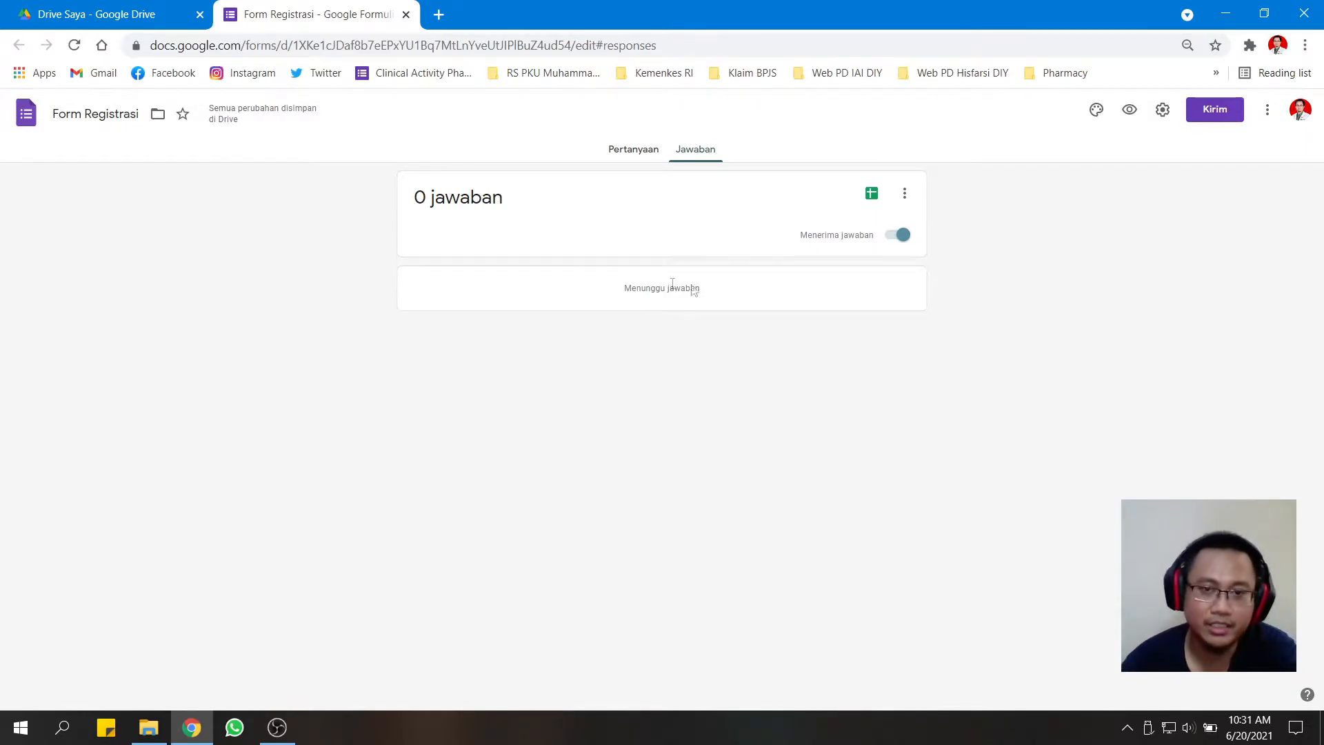
click(622, 152)
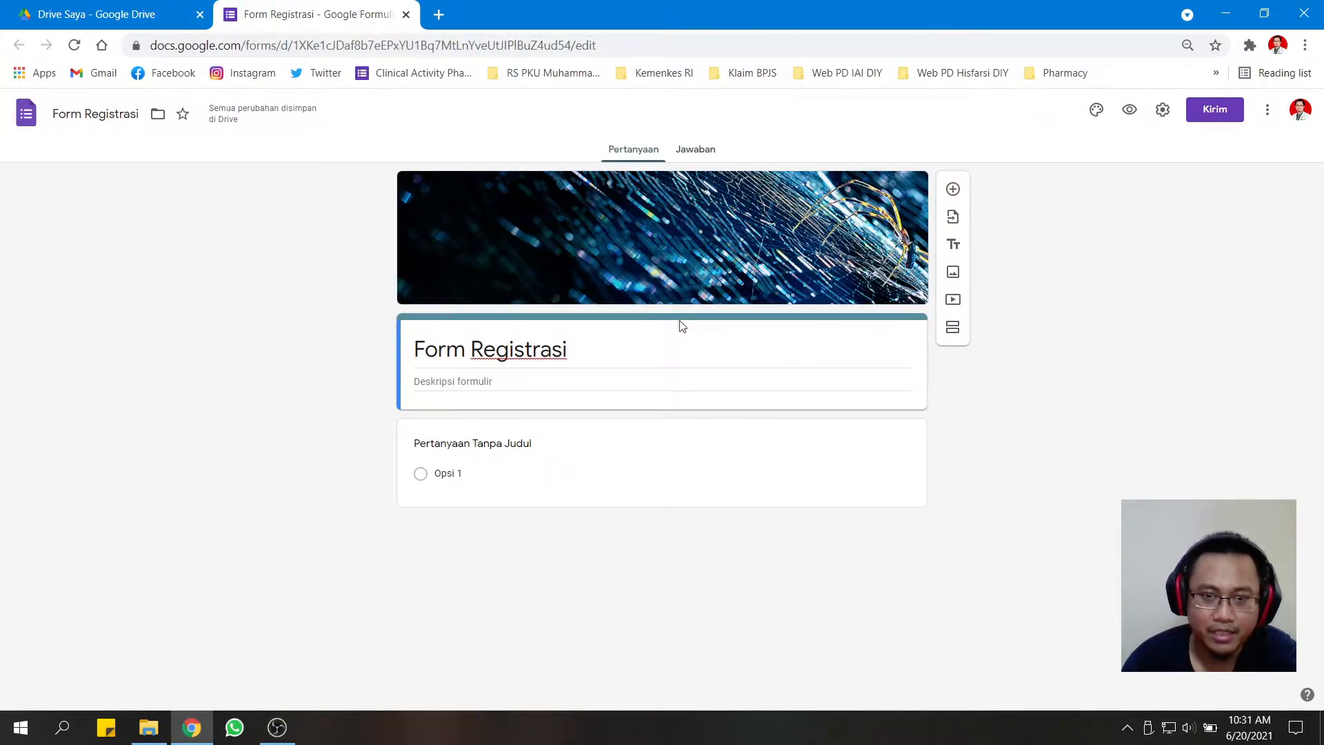
Title the untitled question "Nama", and add and delete an extra blank question below it.
click(715, 429)
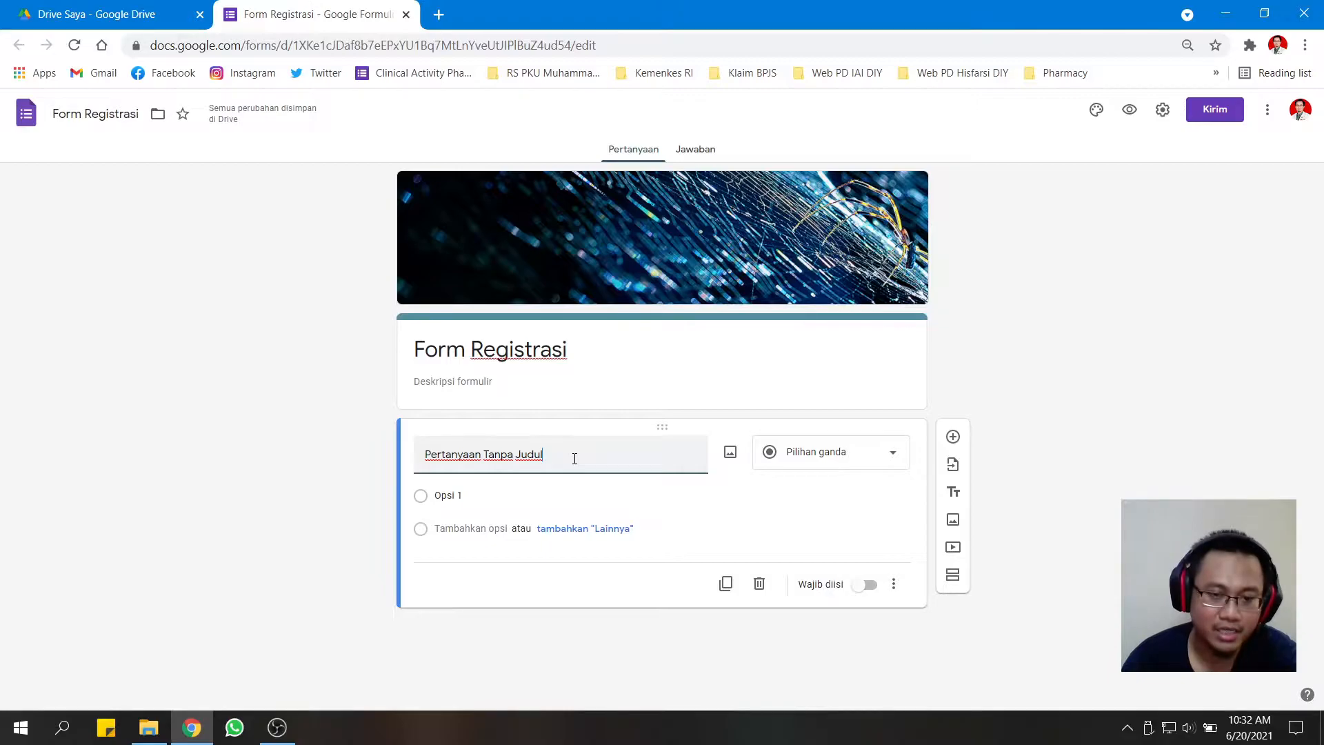
drag(573, 458, 423, 459)
text(Nama)
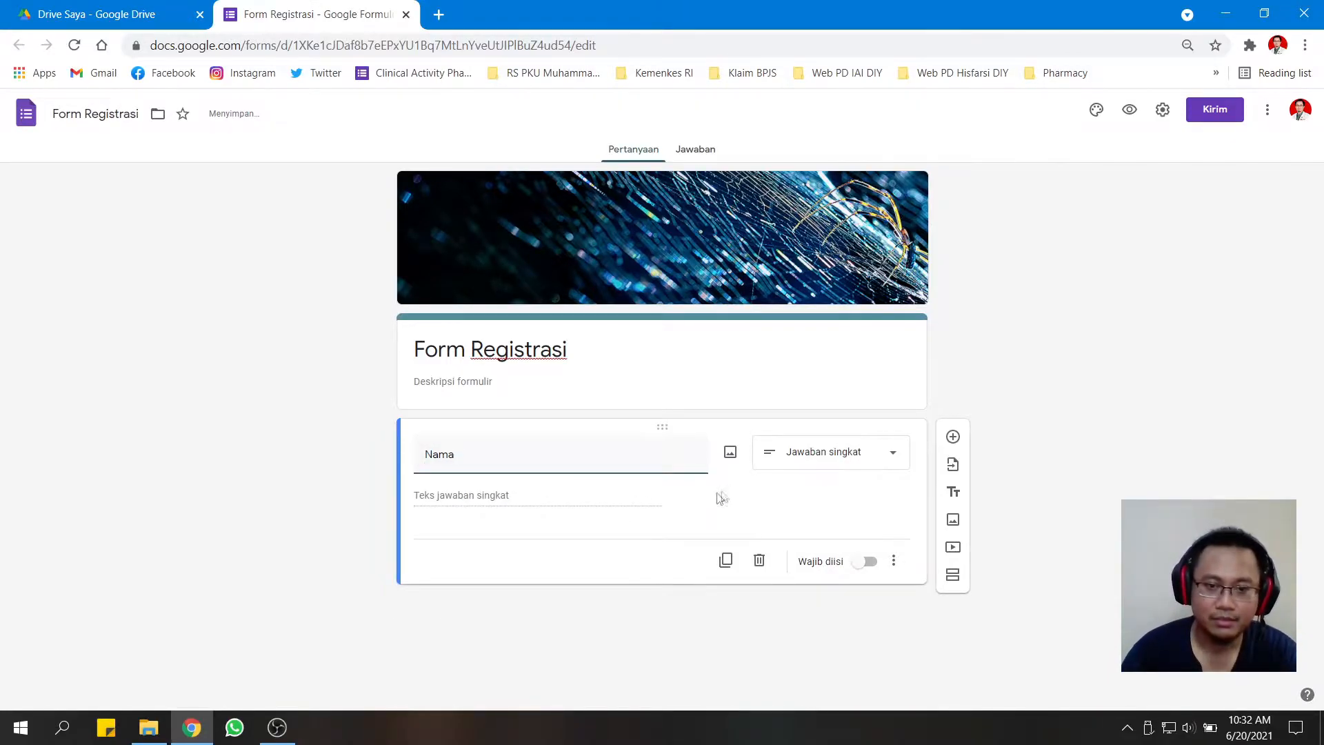
click(953, 438)
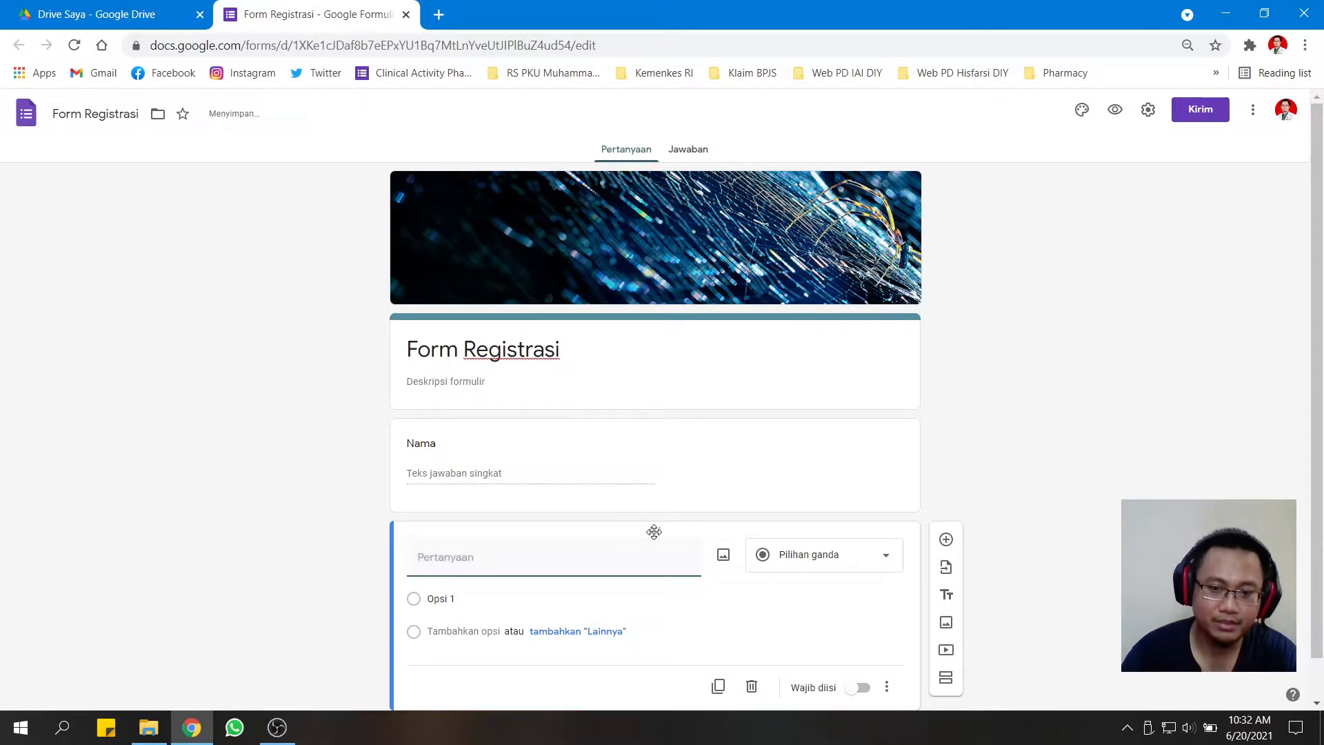
click(752, 686)
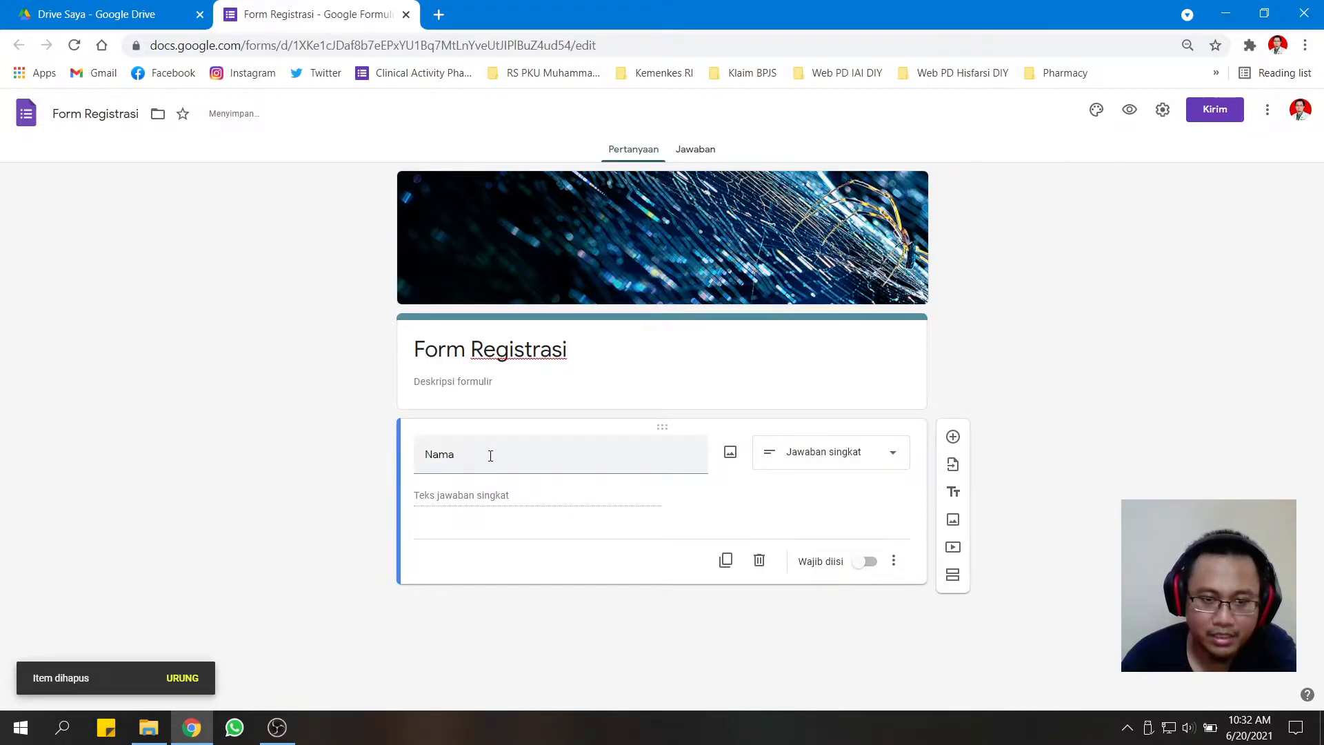
Upload the 150x150 portrait photo from the Documents folder as the image of the Nama question.
click(733, 459)
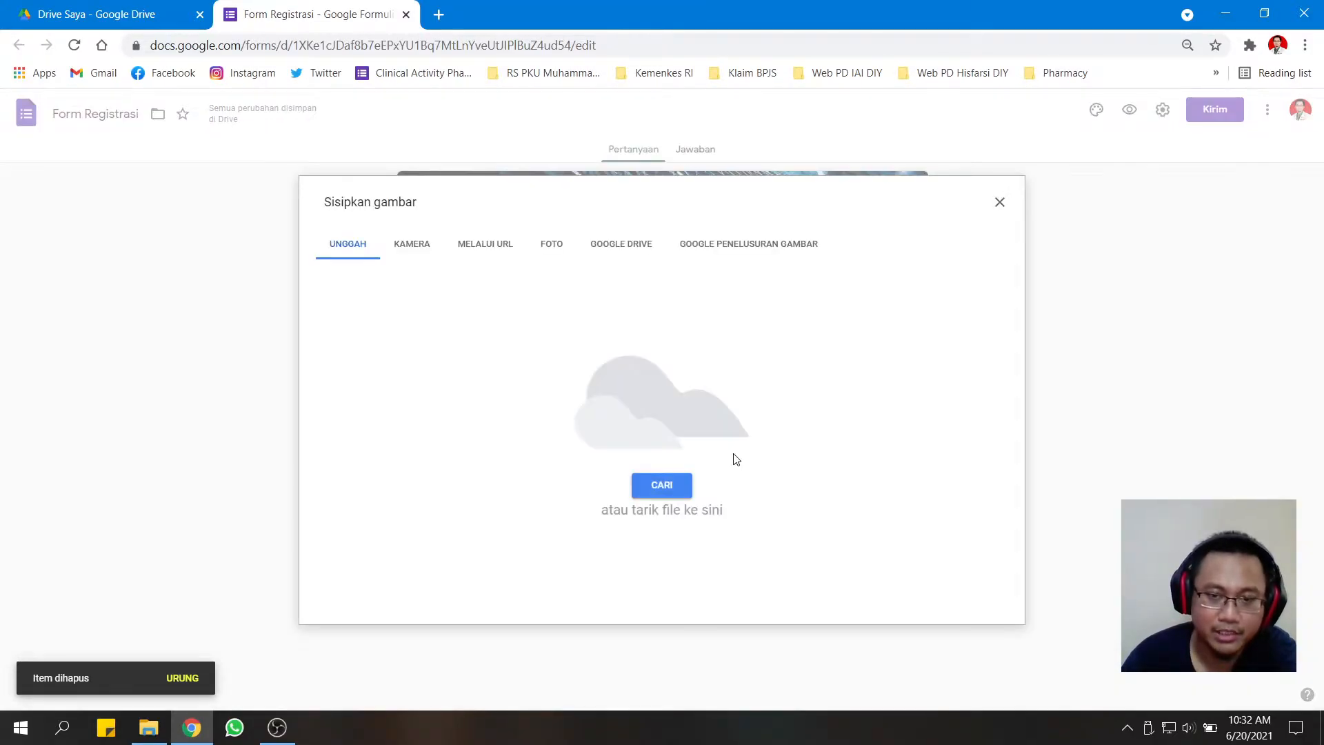
click(552, 249)
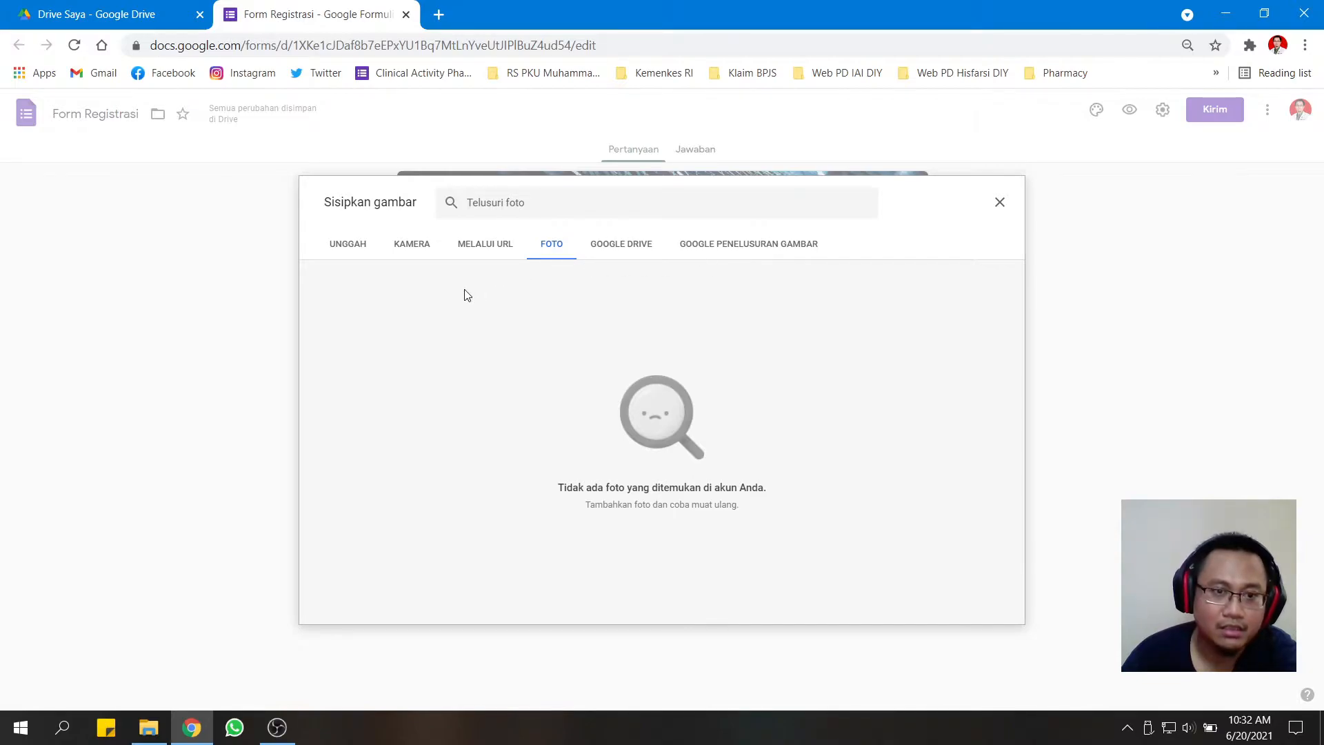
click(348, 254)
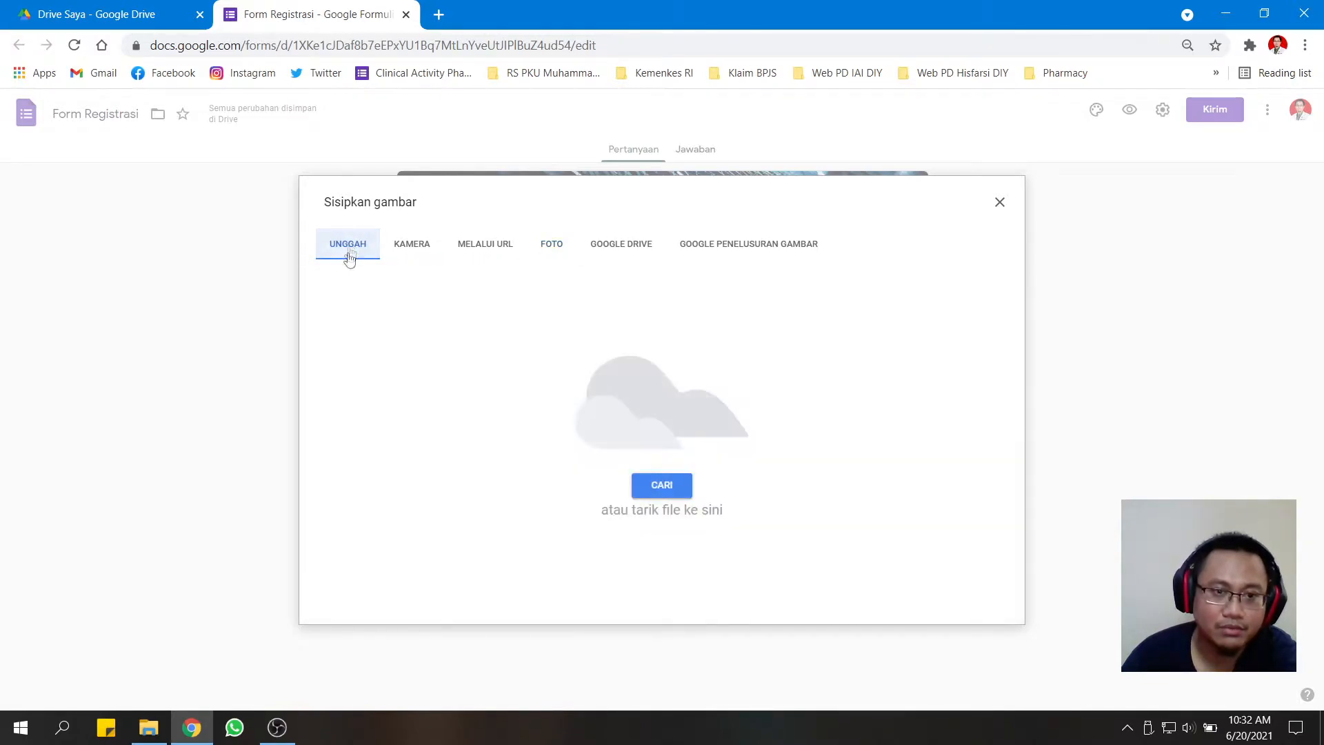
click(663, 487)
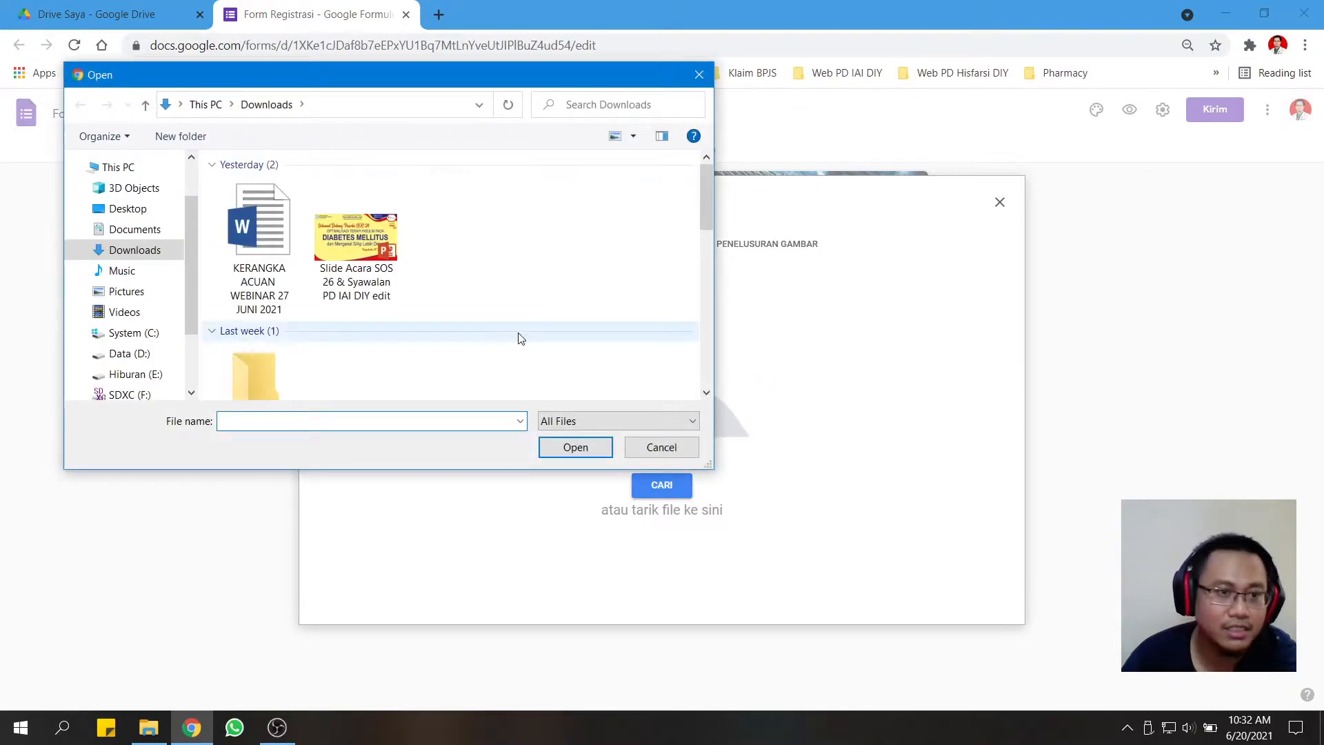
click(134, 229)
scroll(453, 308, down, 5)
click(250, 330)
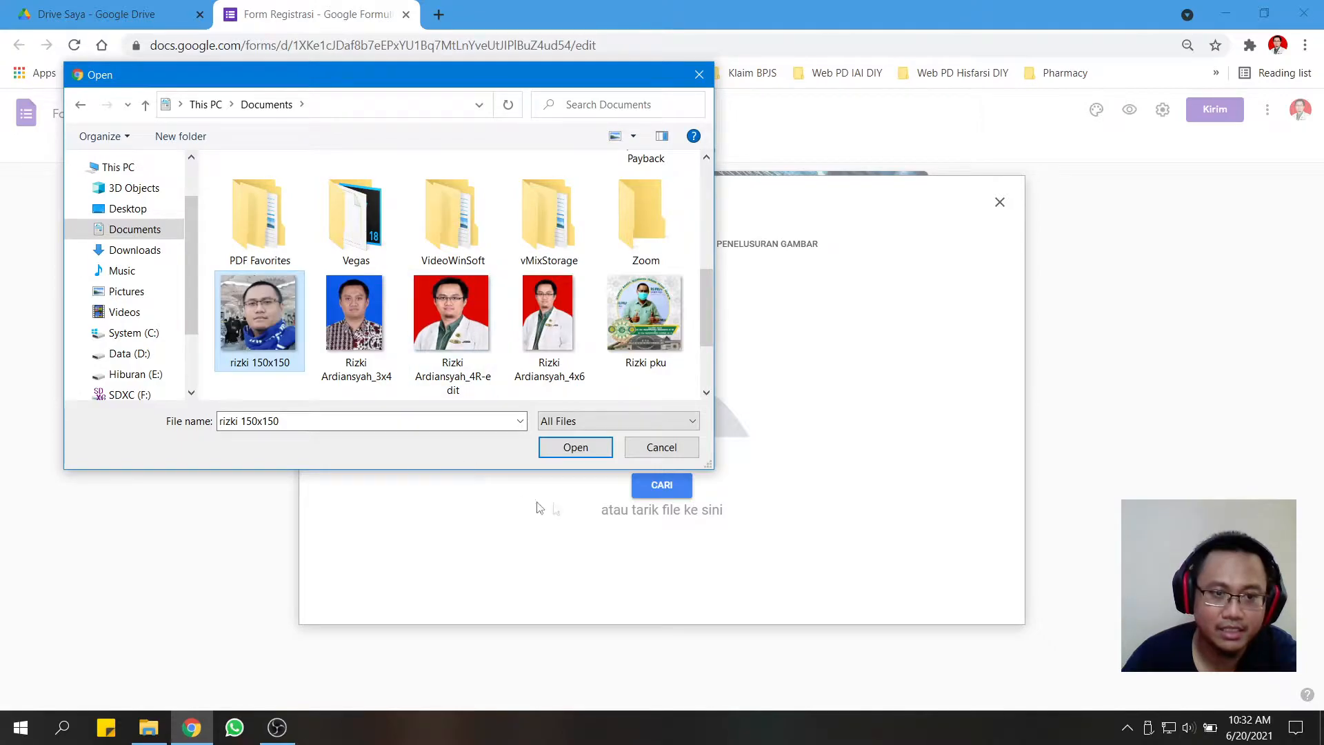
click(583, 452)
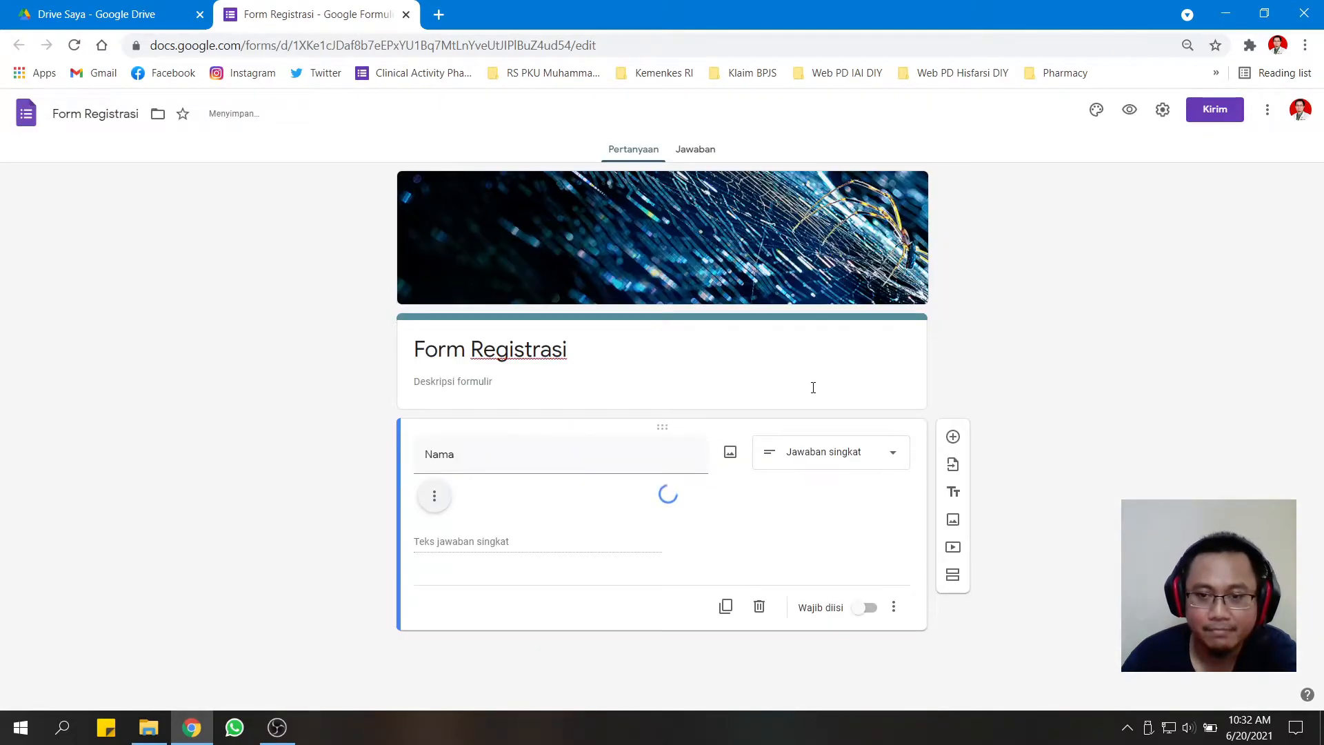
Centre the portrait photo in the Nama question, and change its alignment to Rata kanan.
scroll(606, 528, down, 1)
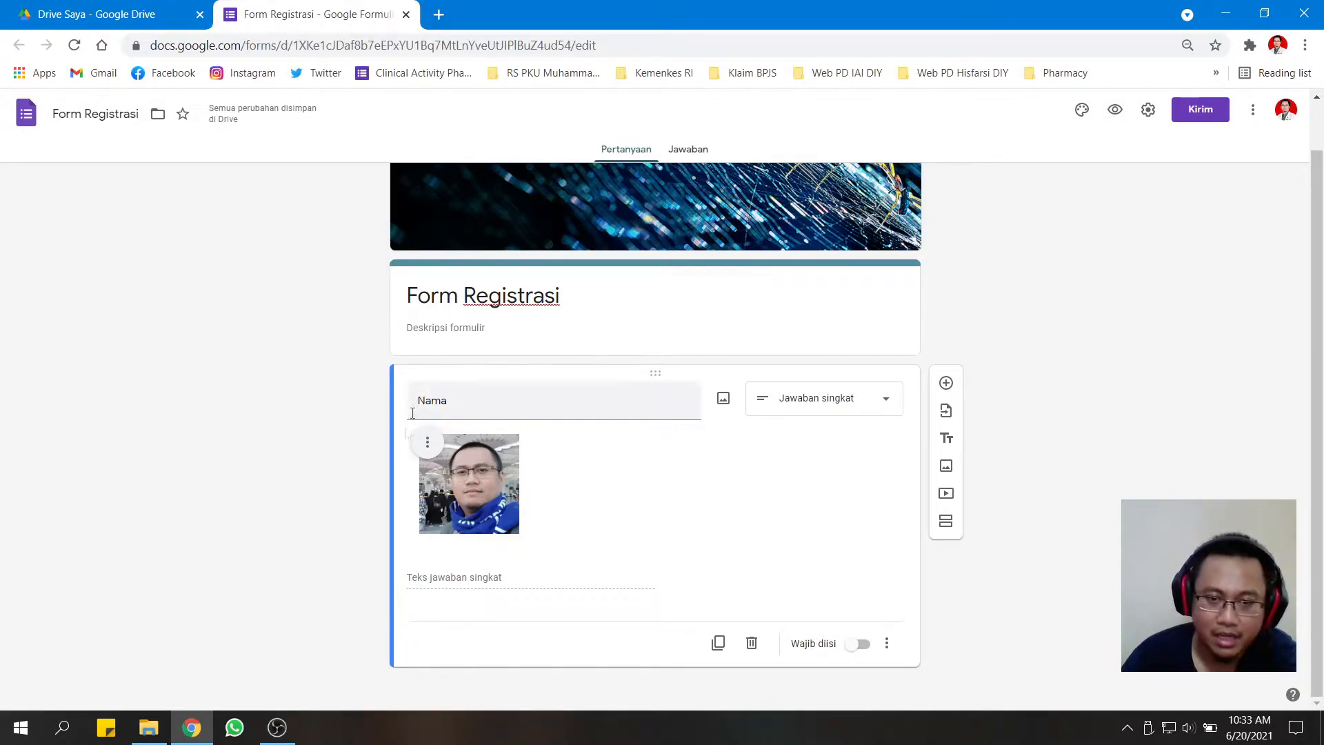
click(428, 445)
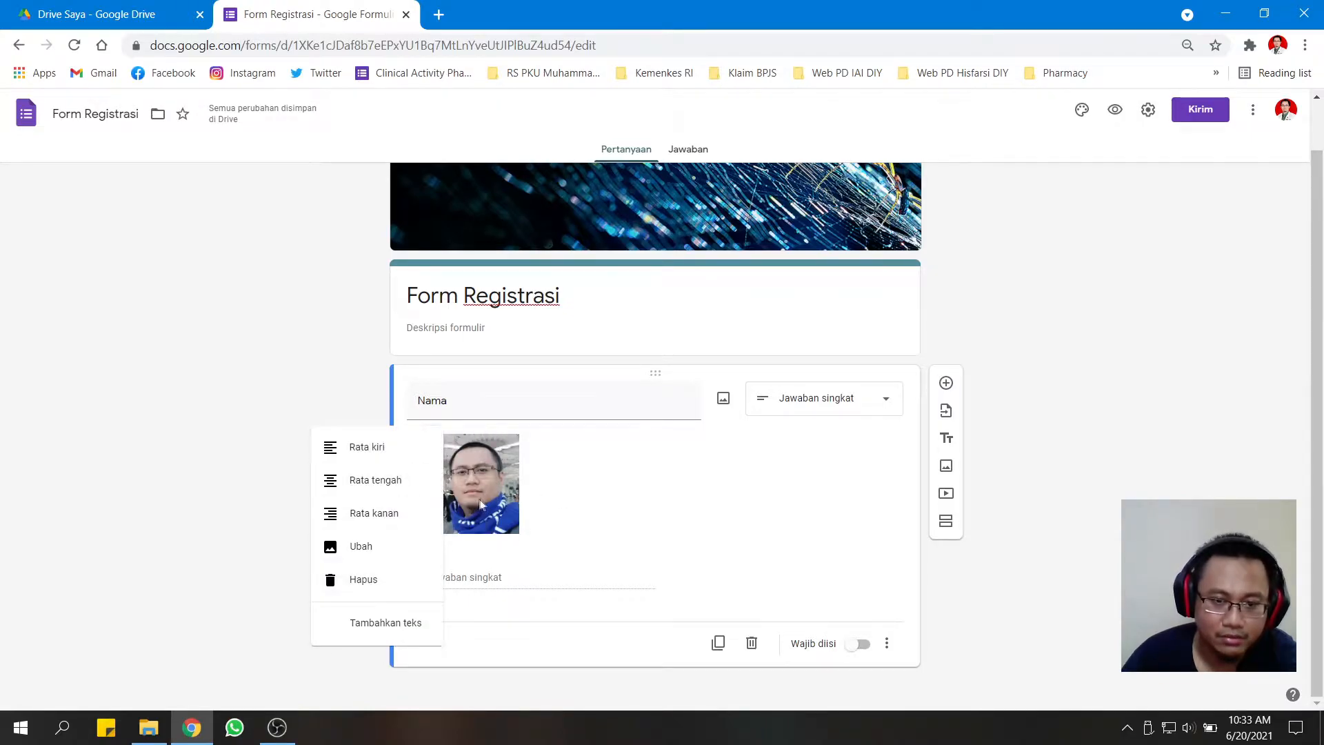
click(379, 482)
click(618, 447)
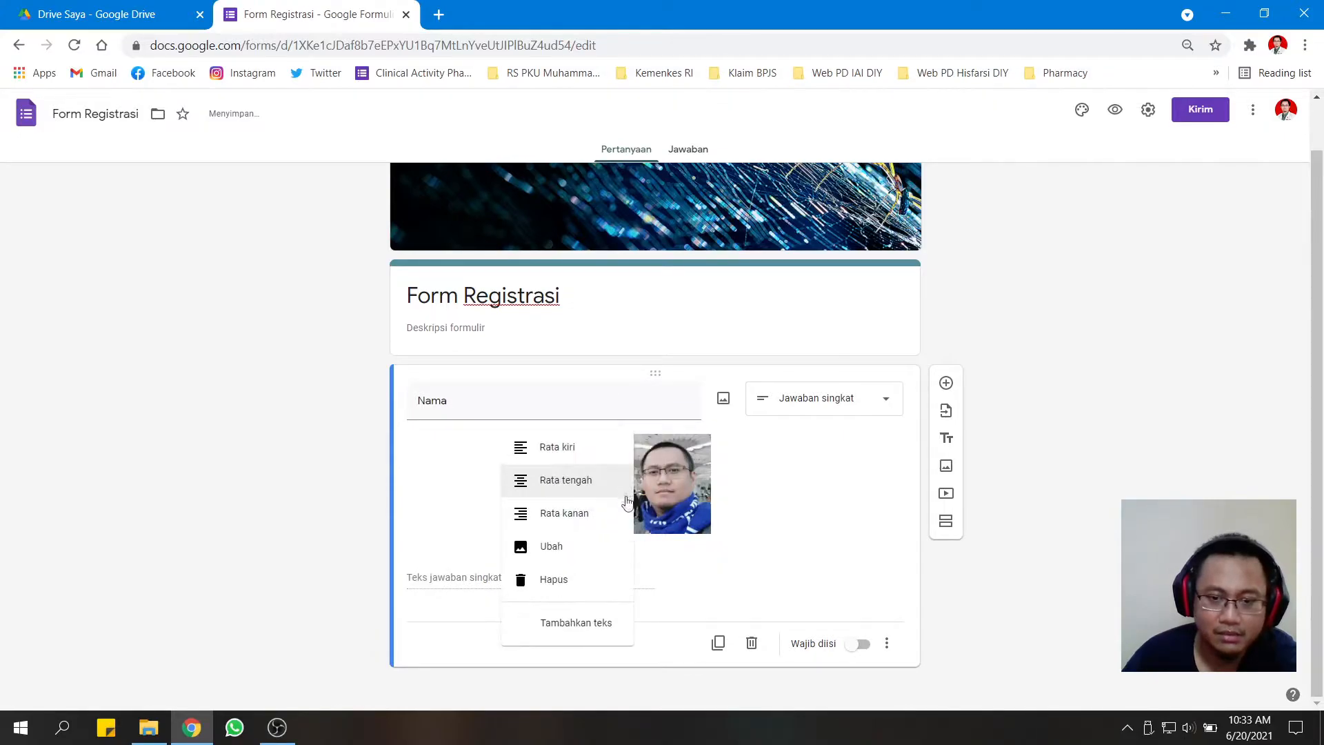
click(582, 513)
Add a caption line to the portrait photo and delete the photo from the Nama question.
click(807, 447)
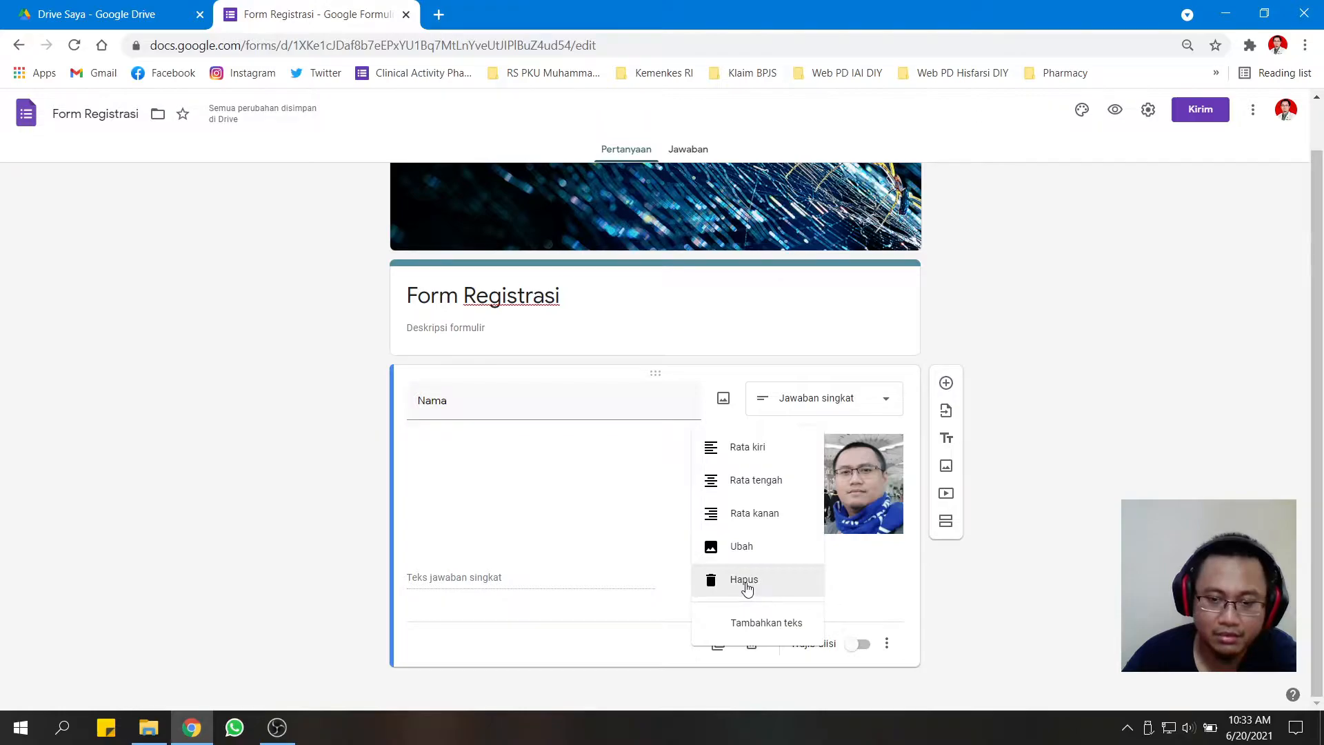
click(753, 627)
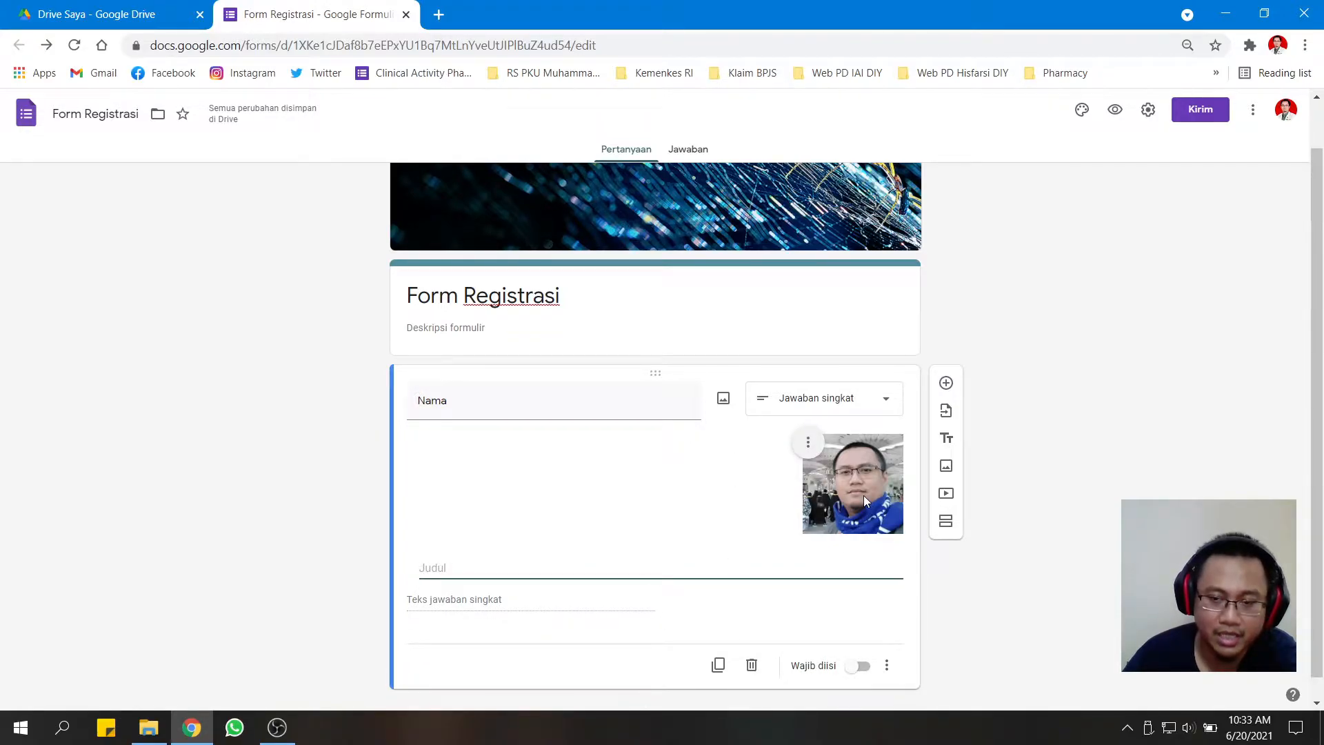
click(808, 442)
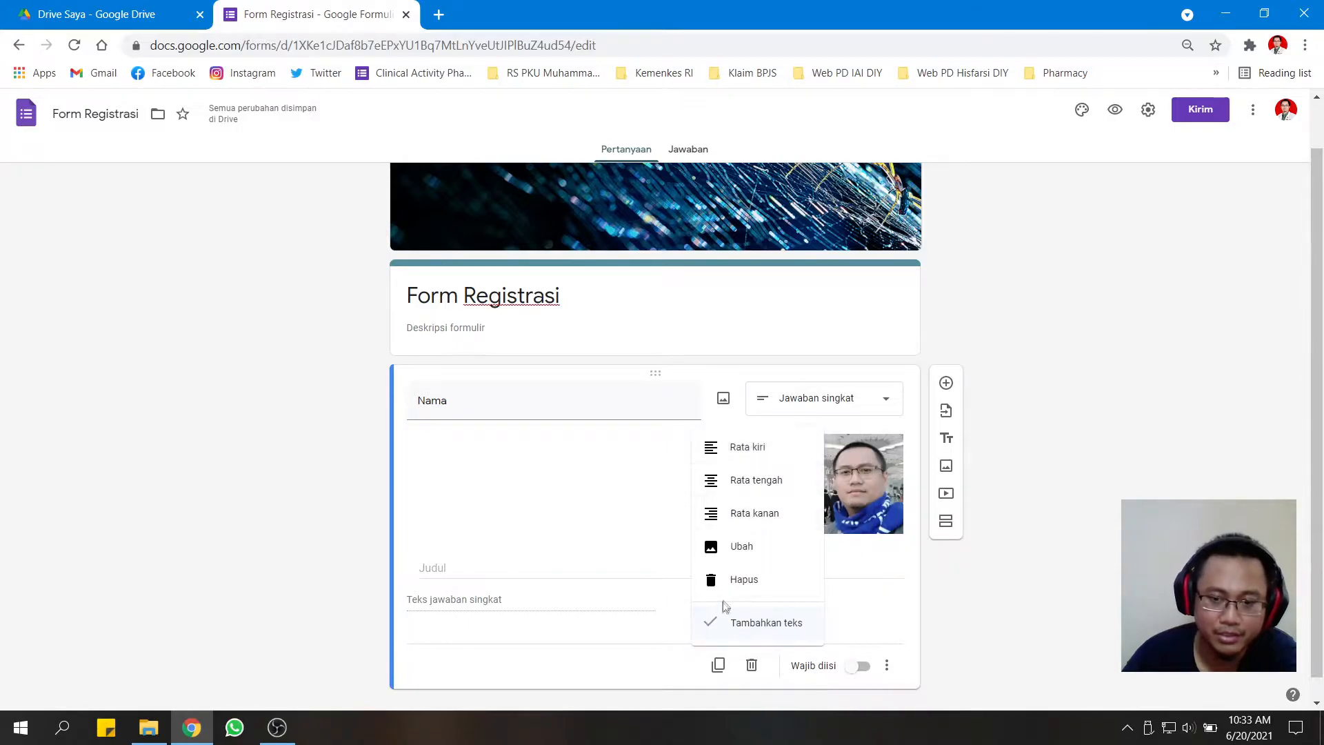
click(755, 585)
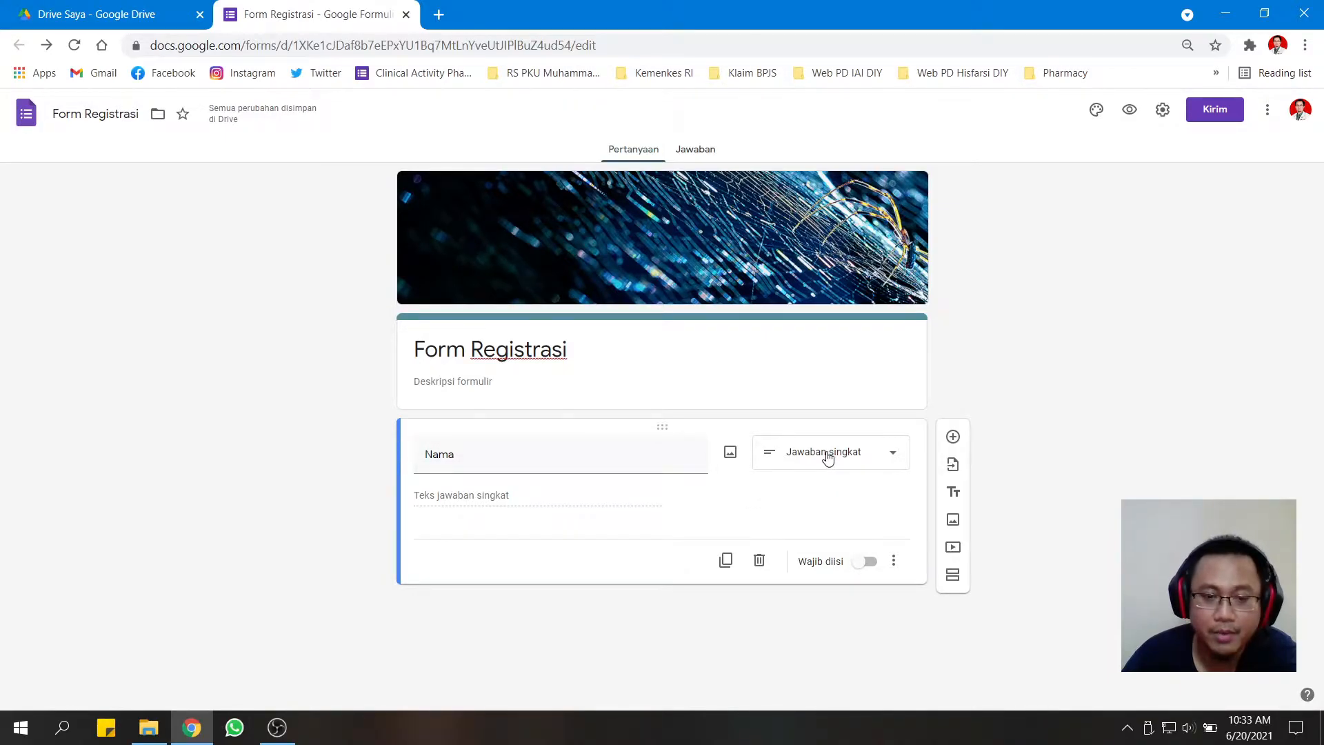
Set the answer type of the Nama question to Paragraf.
click(524, 460)
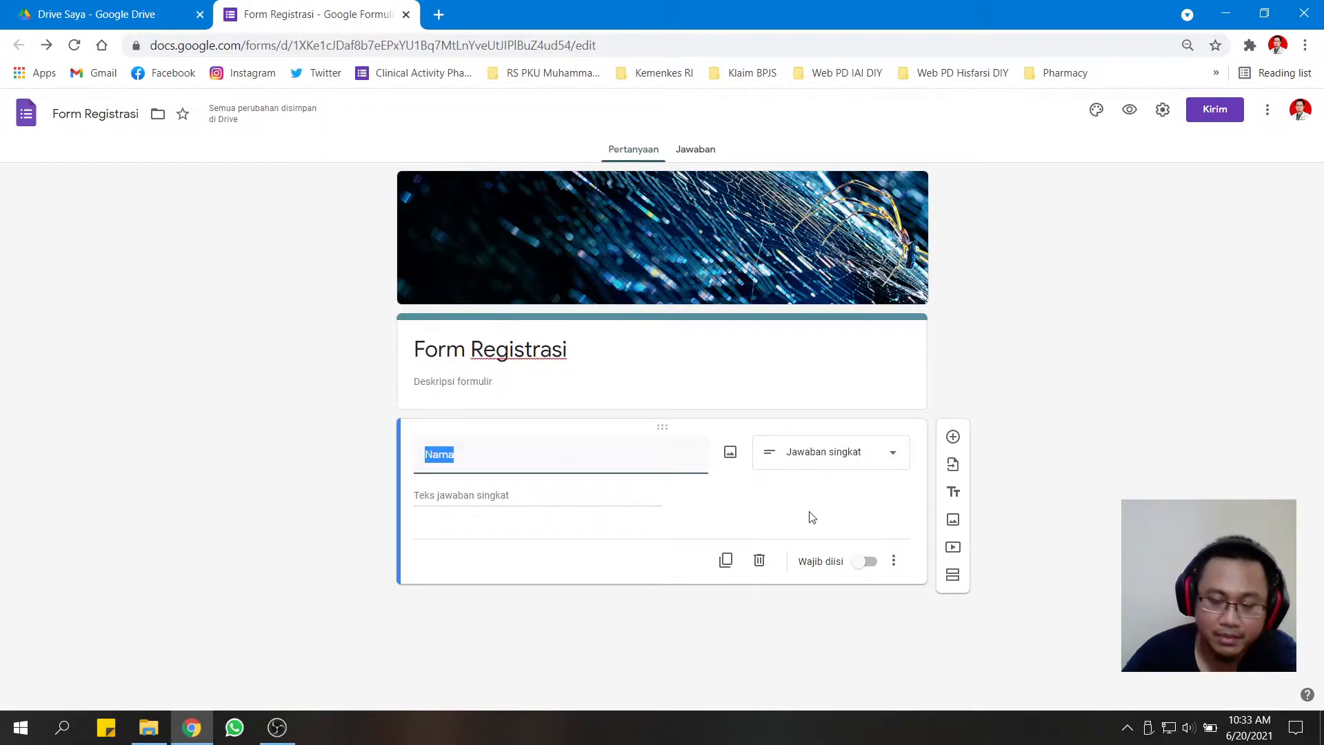
click(811, 464)
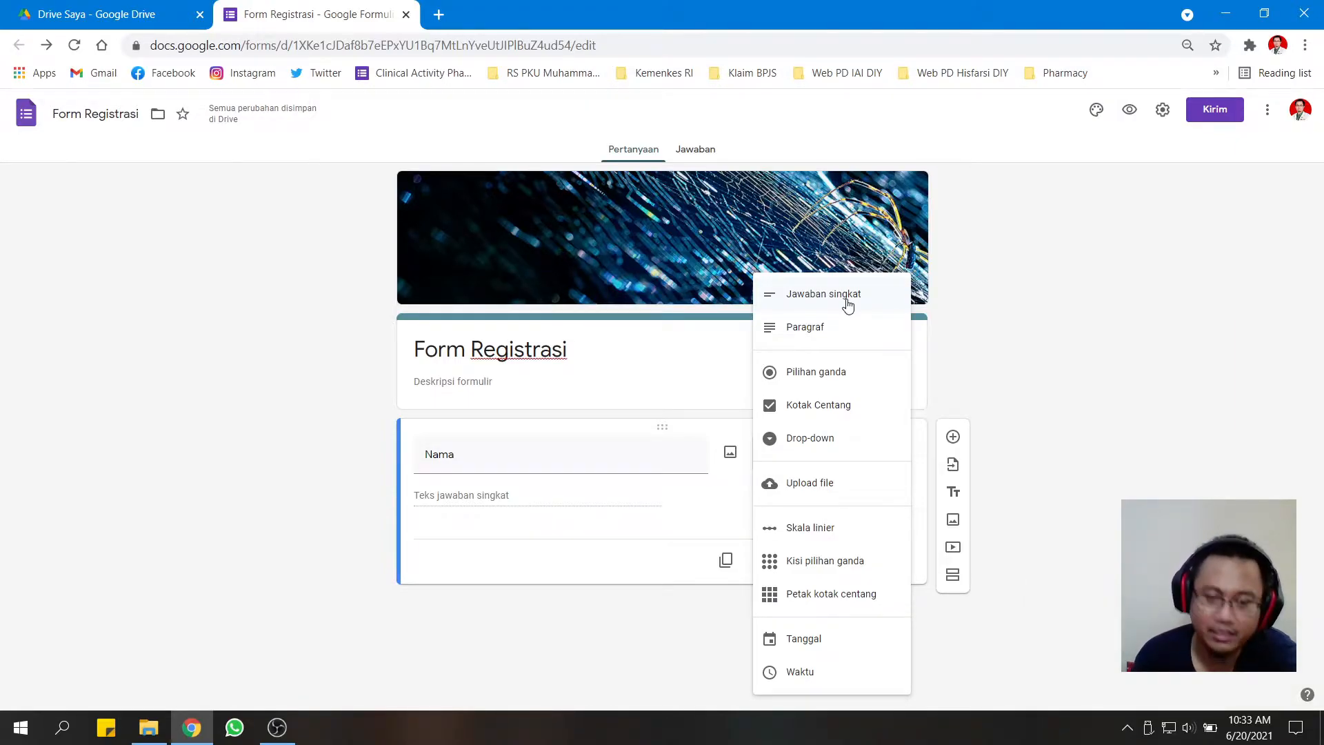
click(795, 338)
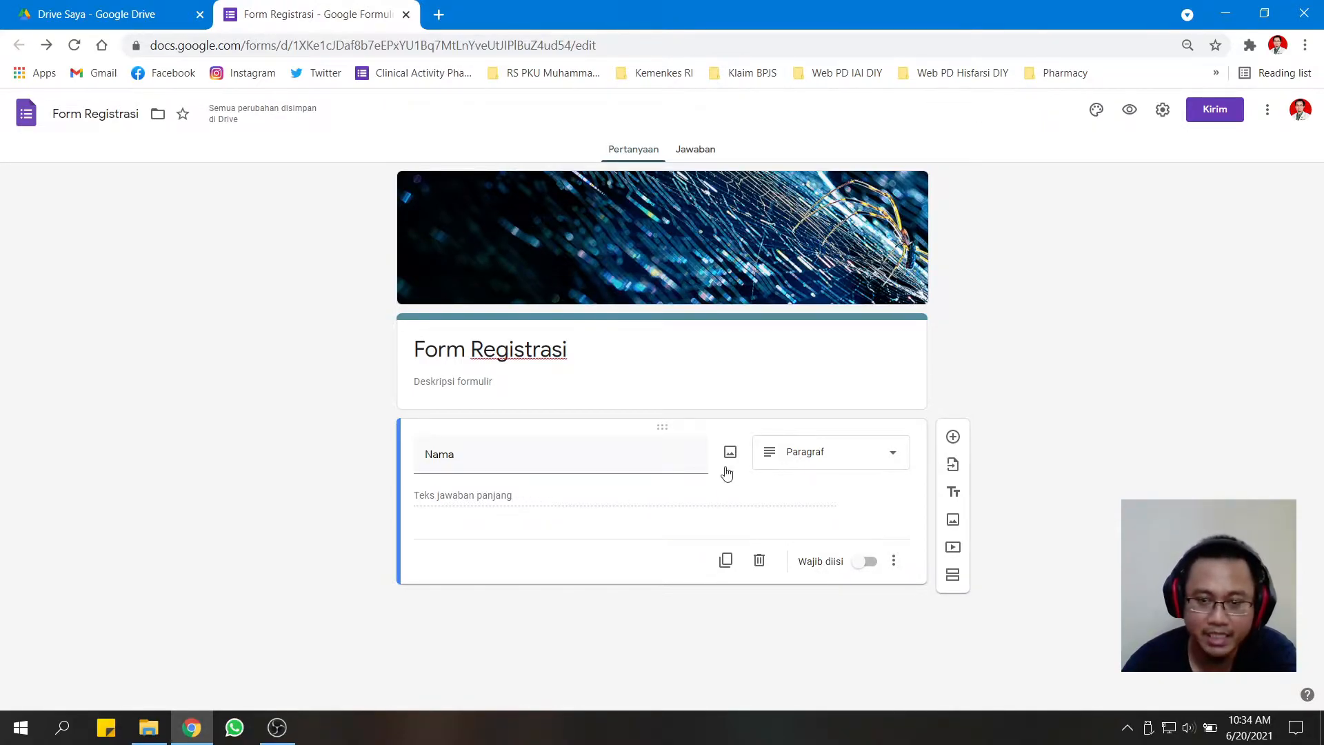
Set the Nama question's answer type to Pilihan ganda and give it four options, Opsi 1 to Opsi 4.
click(793, 462)
click(833, 381)
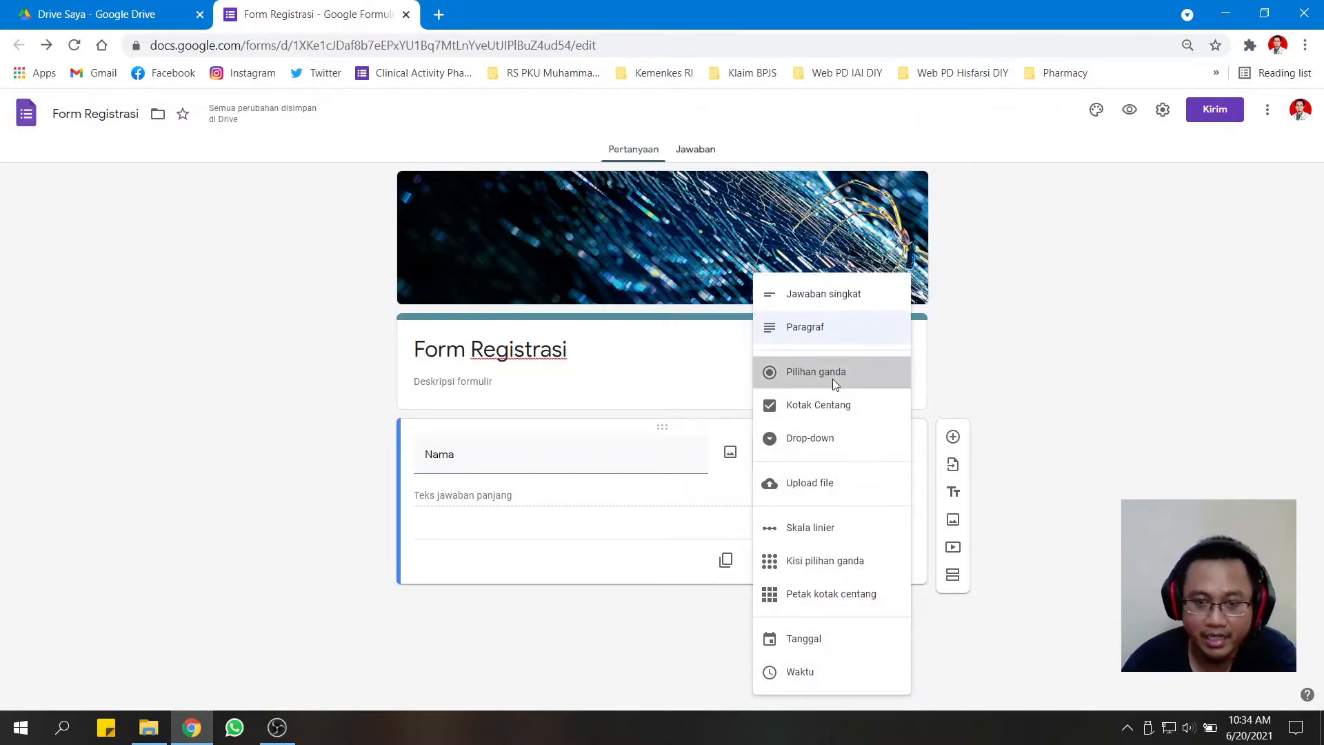
click(507, 493)
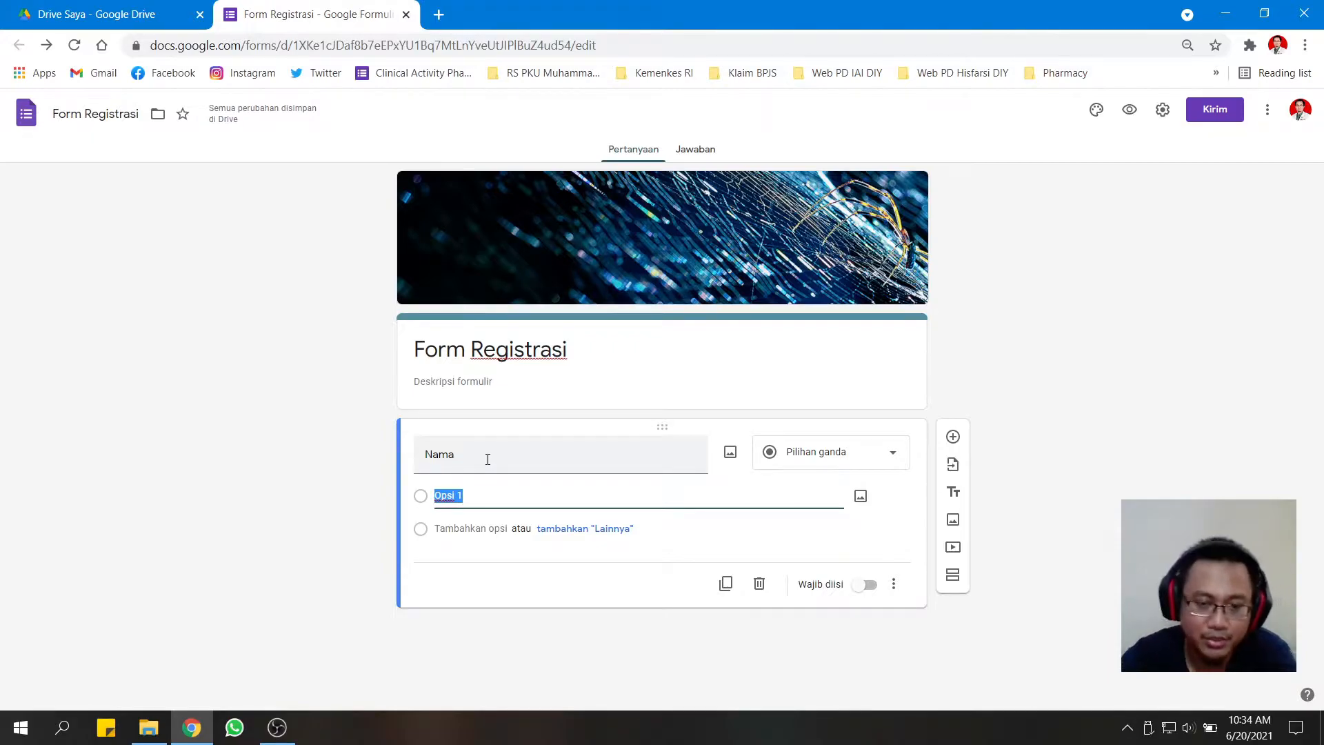
key(Return)
key(Return)
key(Return)
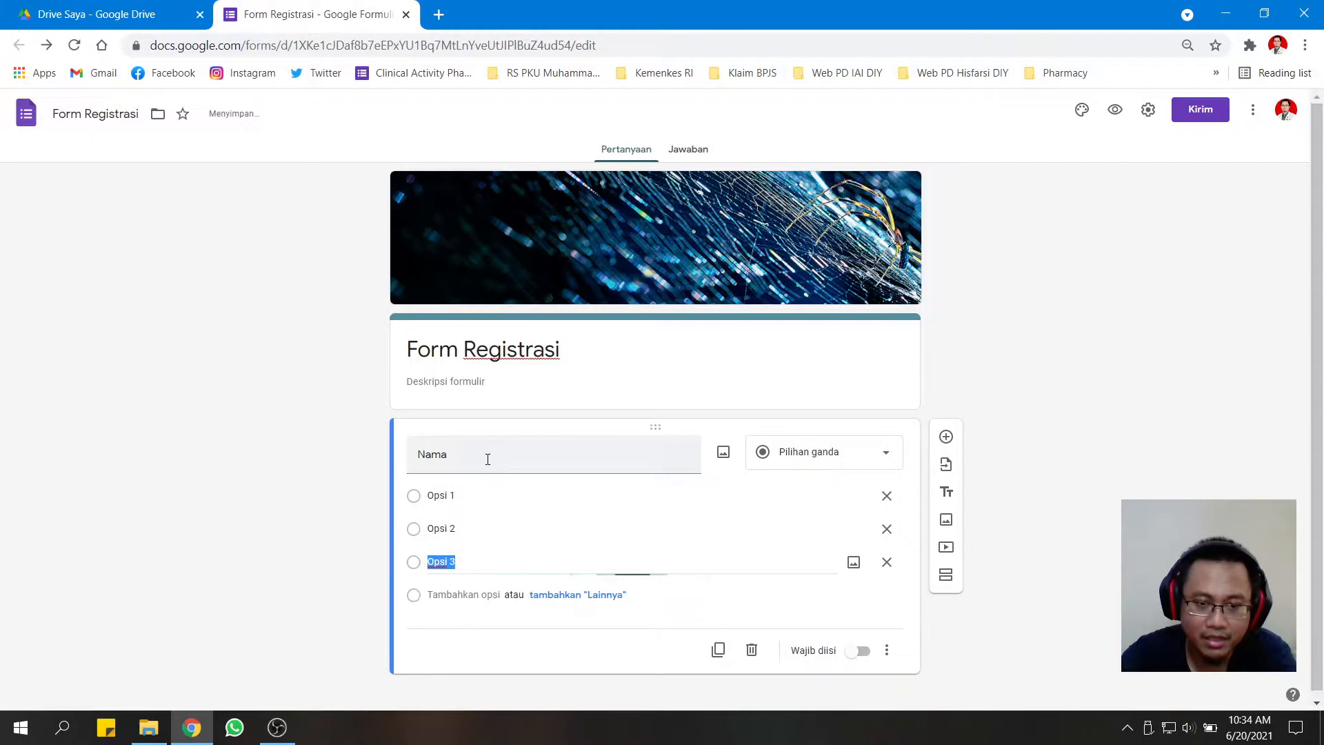
Retitle the multiple-choice question "Pilihlah Jawaban yang benar" and add a "Lainnya" option below Opsi 4.
double_click(488, 460)
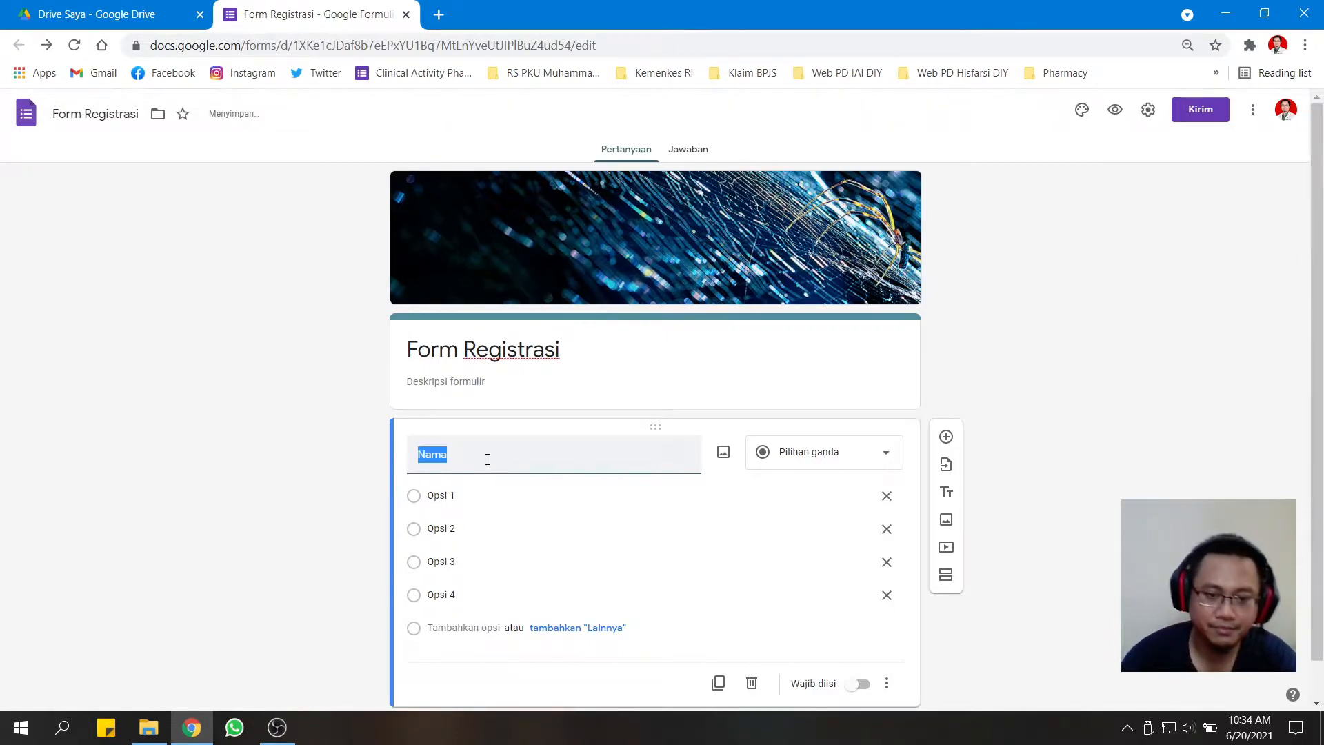
text(Pilihlah )
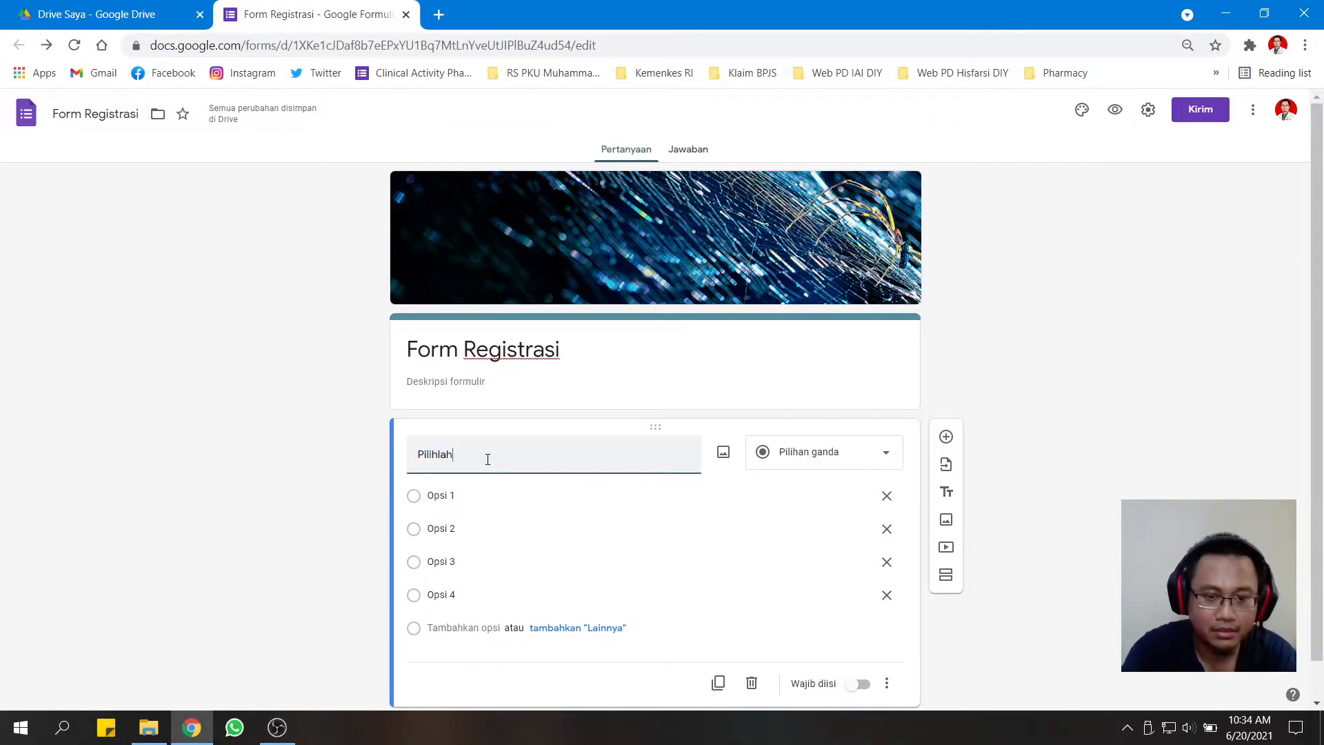
text(Jawaban yang benar)
scroll(487, 464, down, 1)
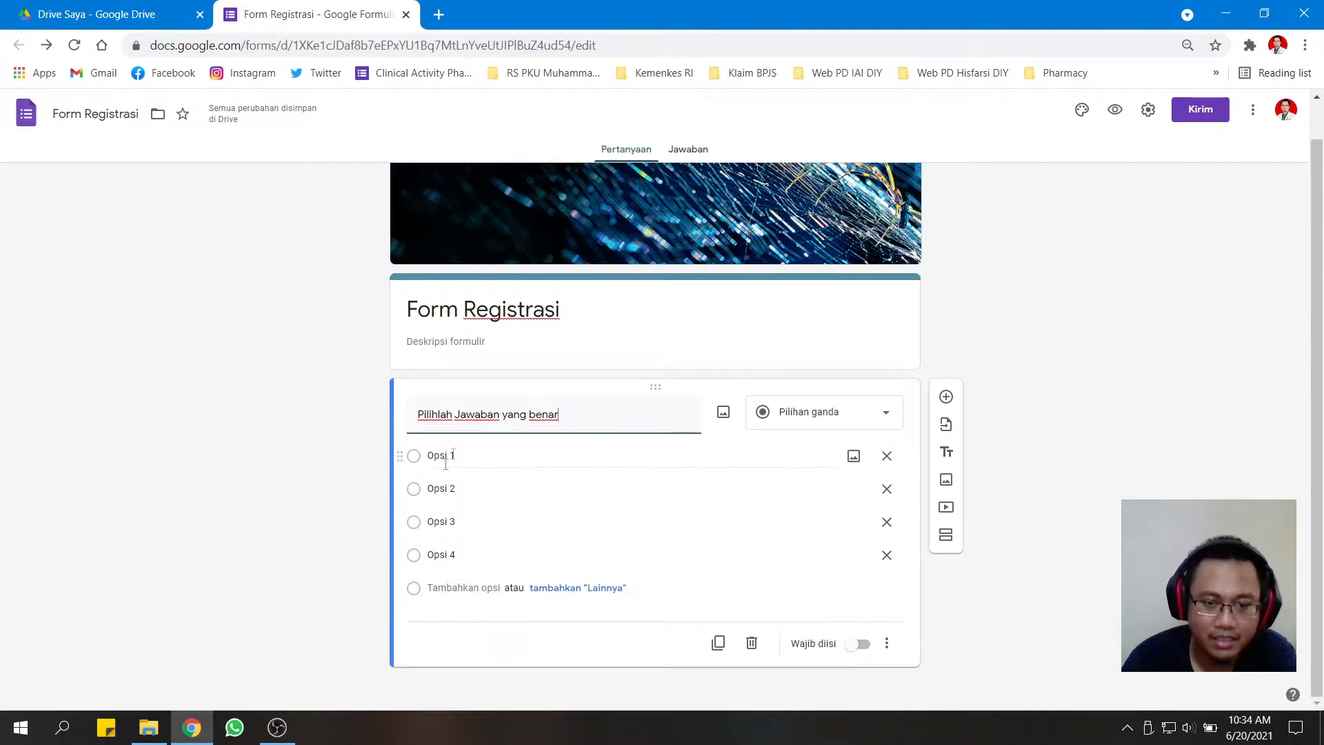
click(607, 597)
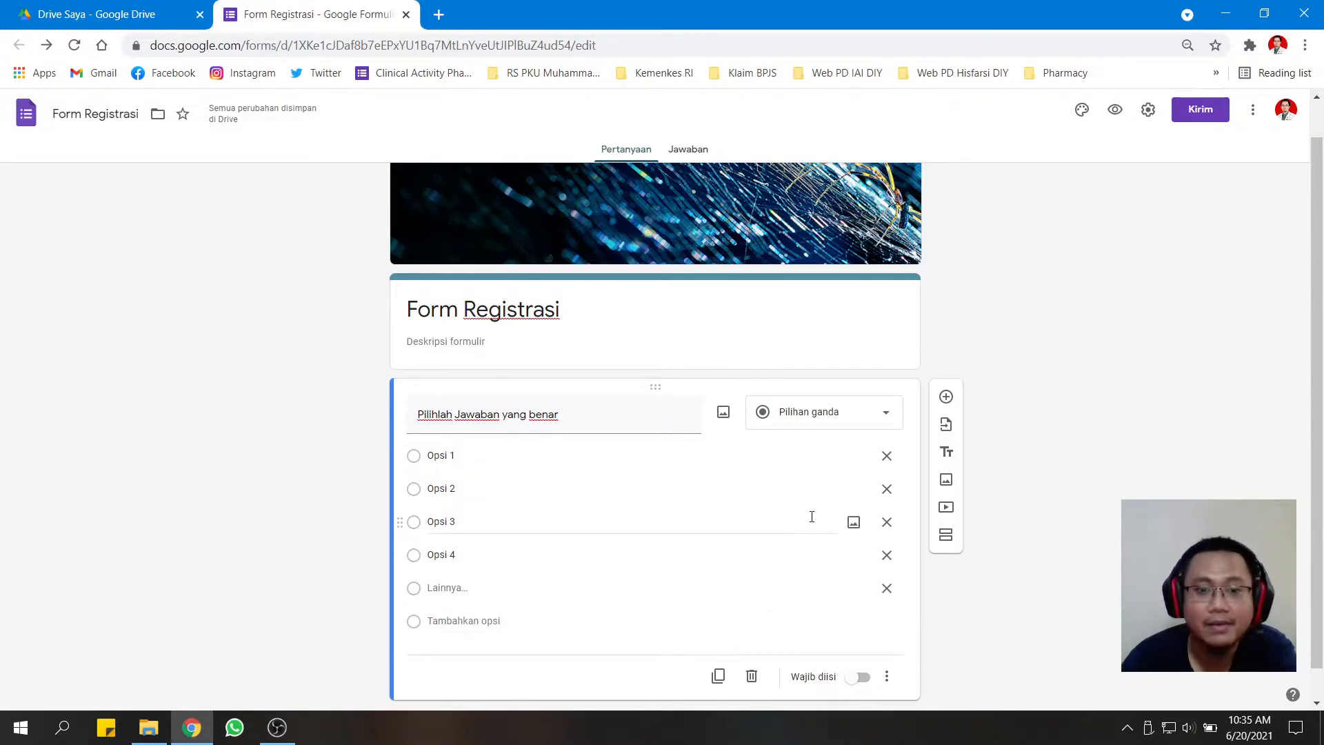
Preview the form and try selecting Opsi 1 to Opsi 4 to check how the multiple-choice answers behave.
click(1120, 112)
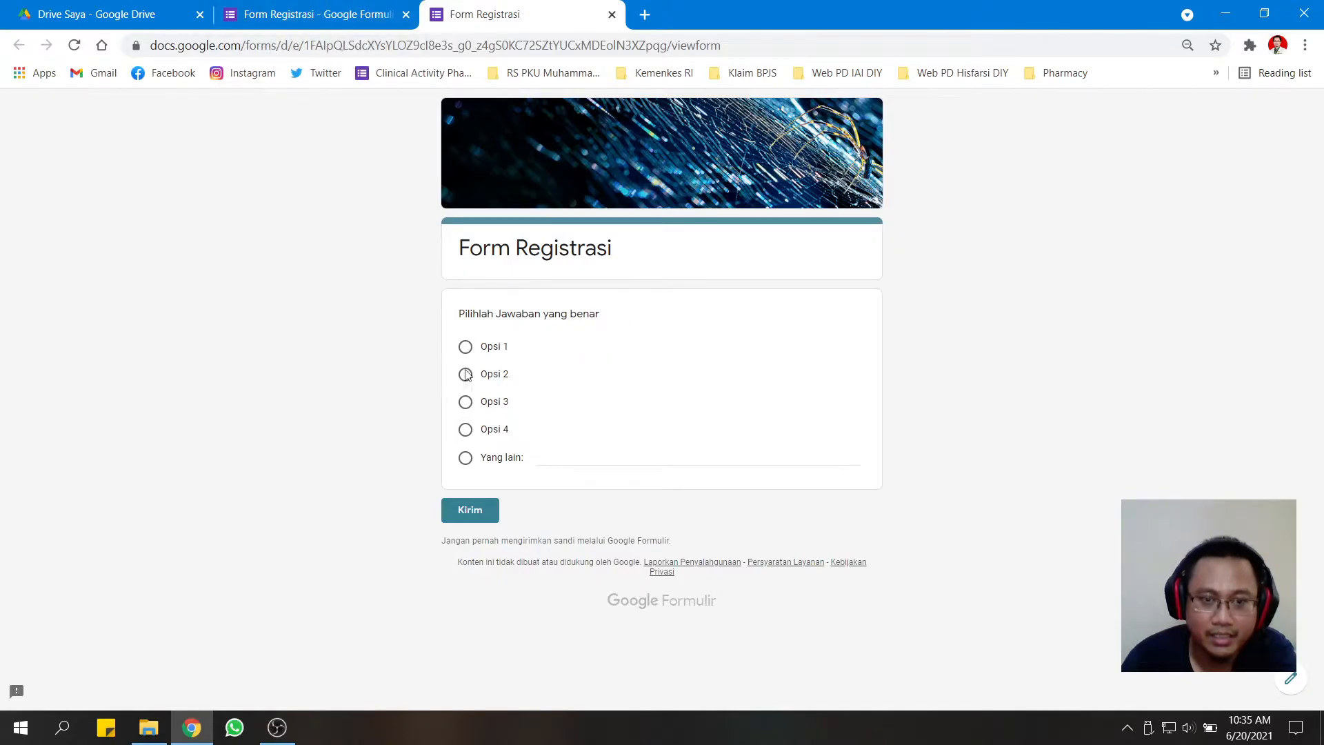
click(465, 346)
click(465, 373)
click(466, 404)
click(466, 429)
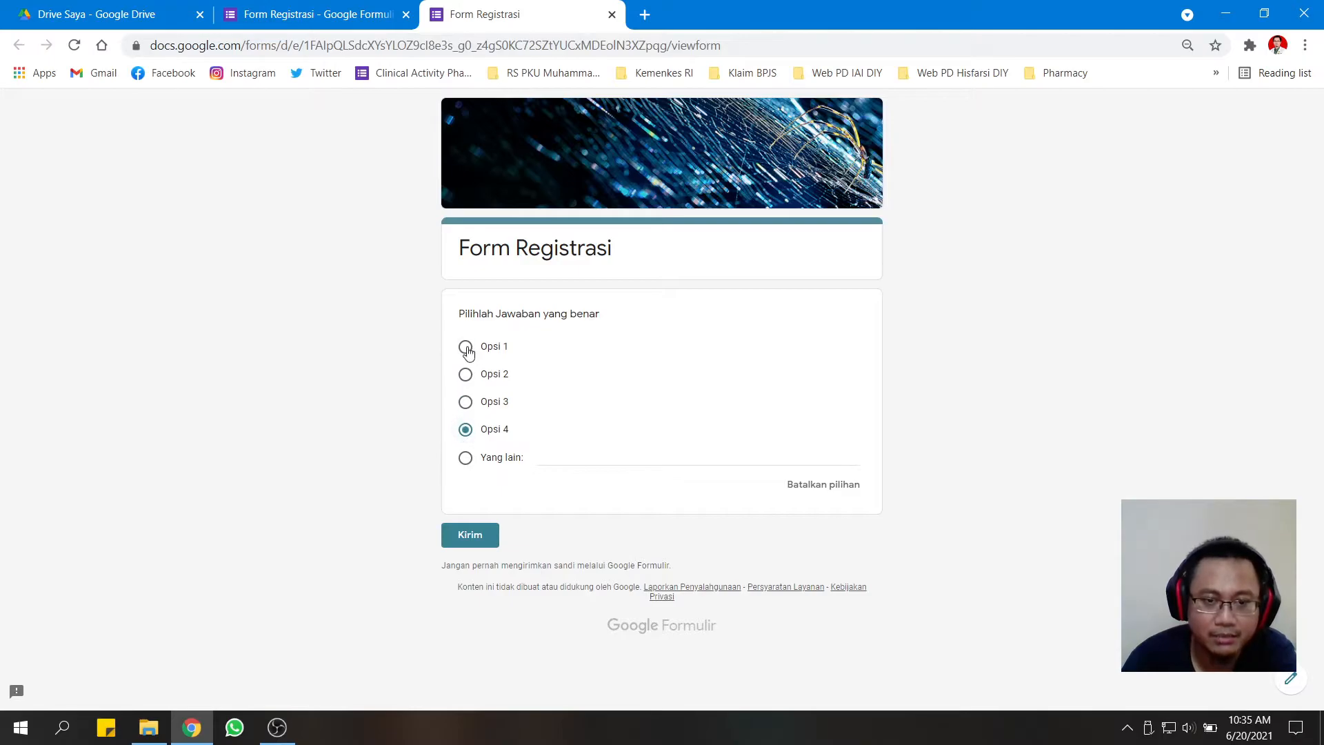
click(465, 347)
click(466, 375)
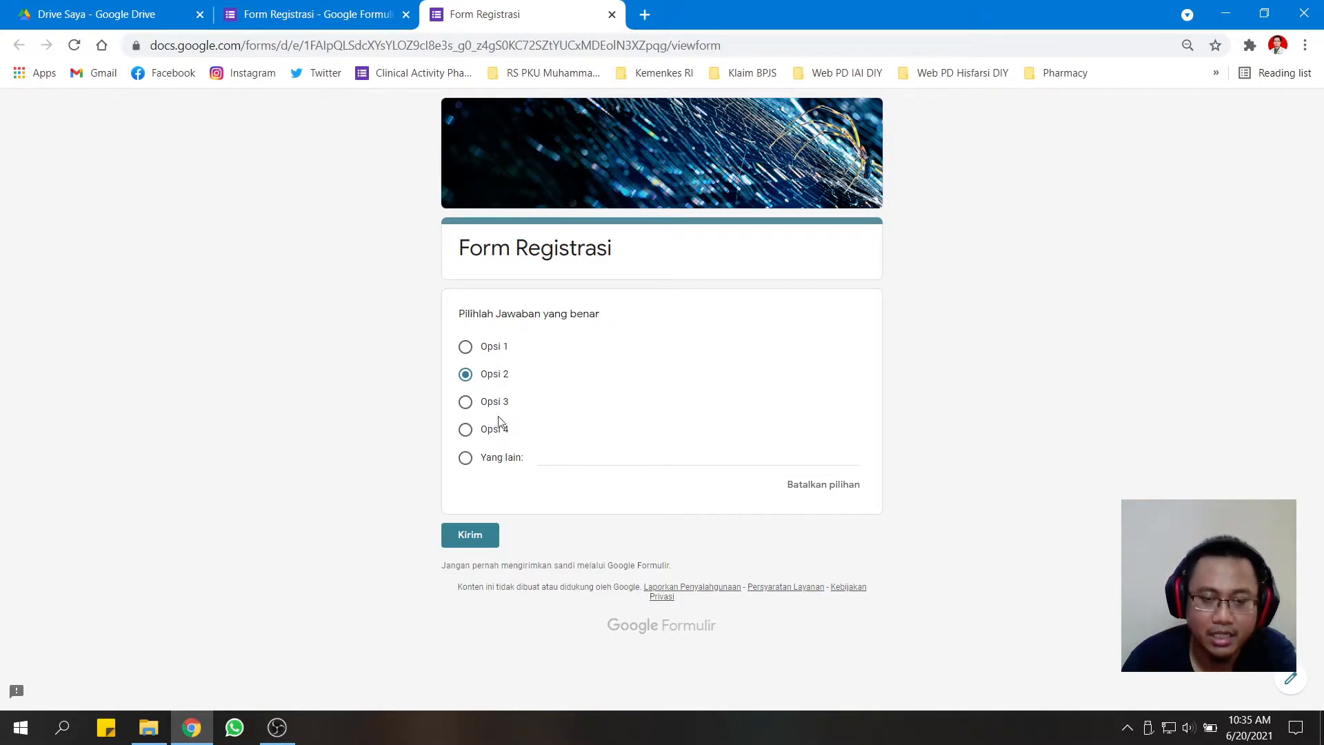
Return to the form editor and change the "Pilihlah Jawaban yang benar" question's answer type to Kotak Centang.
click(369, 7)
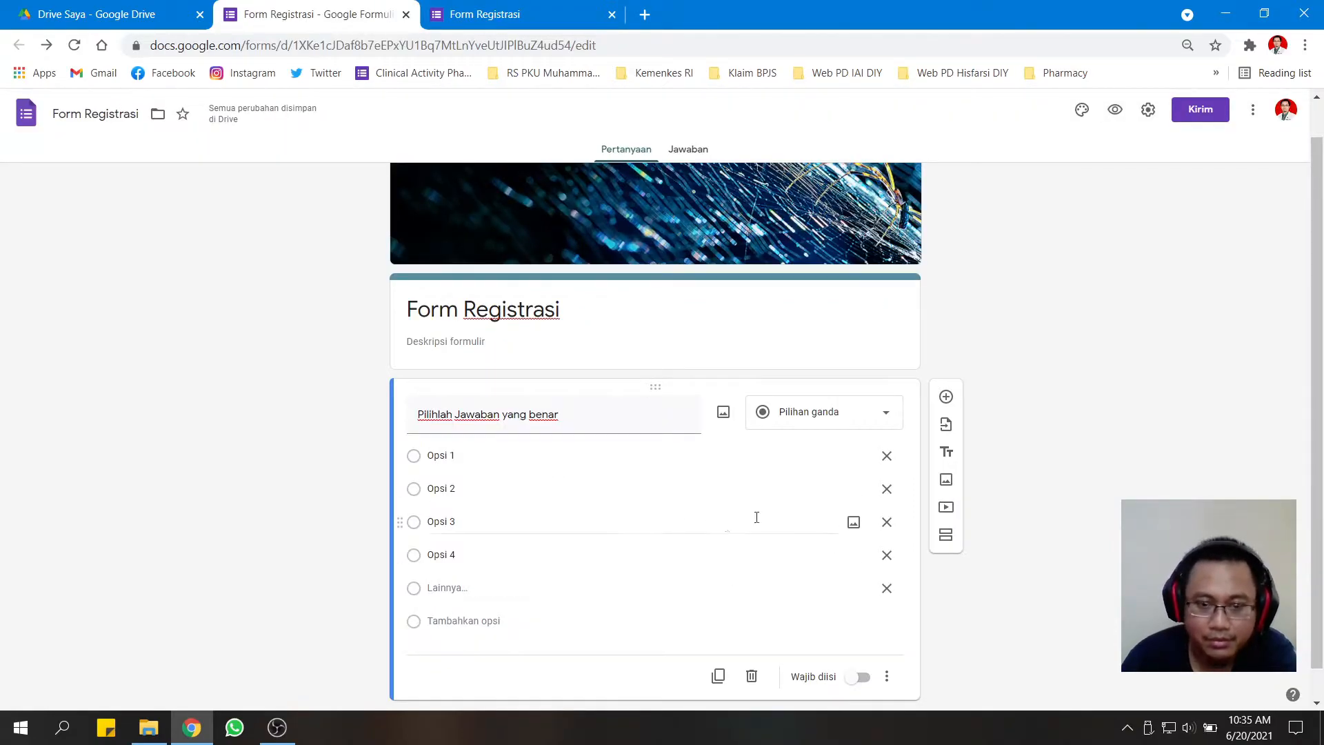
click(829, 417)
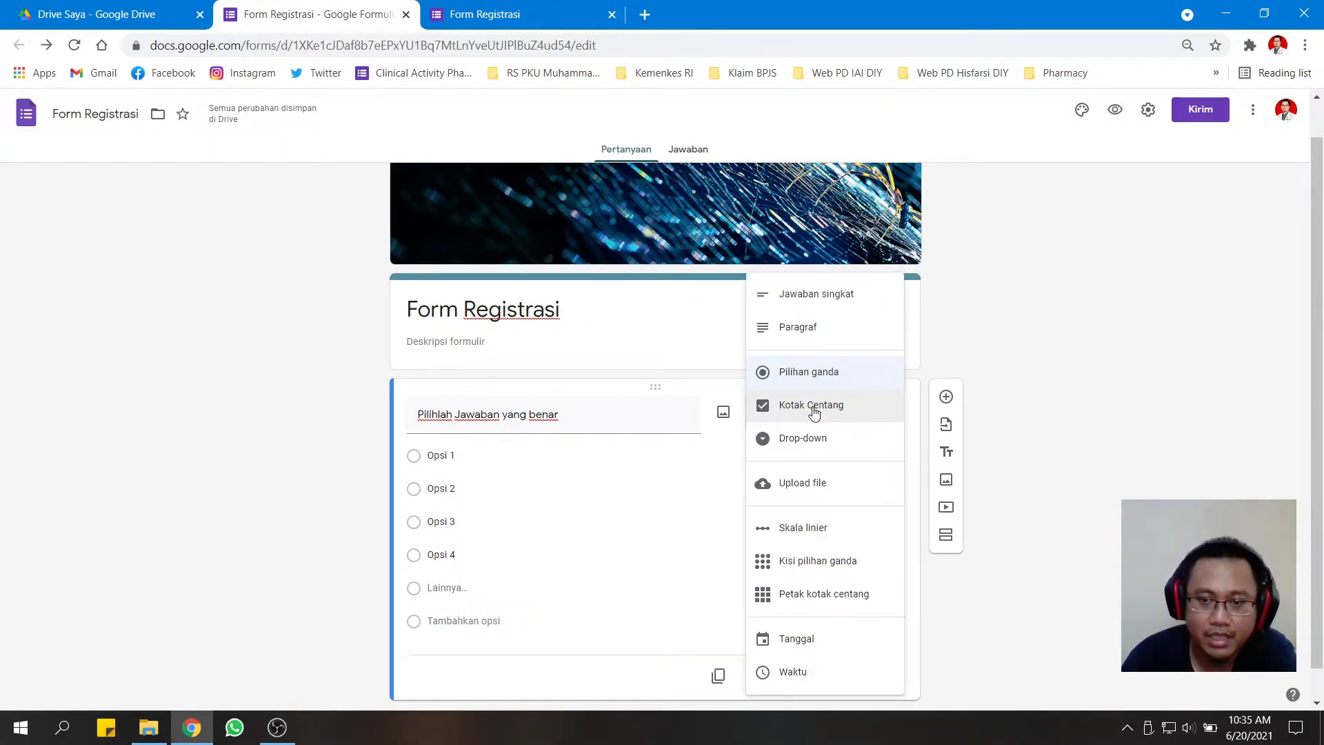
click(814, 411)
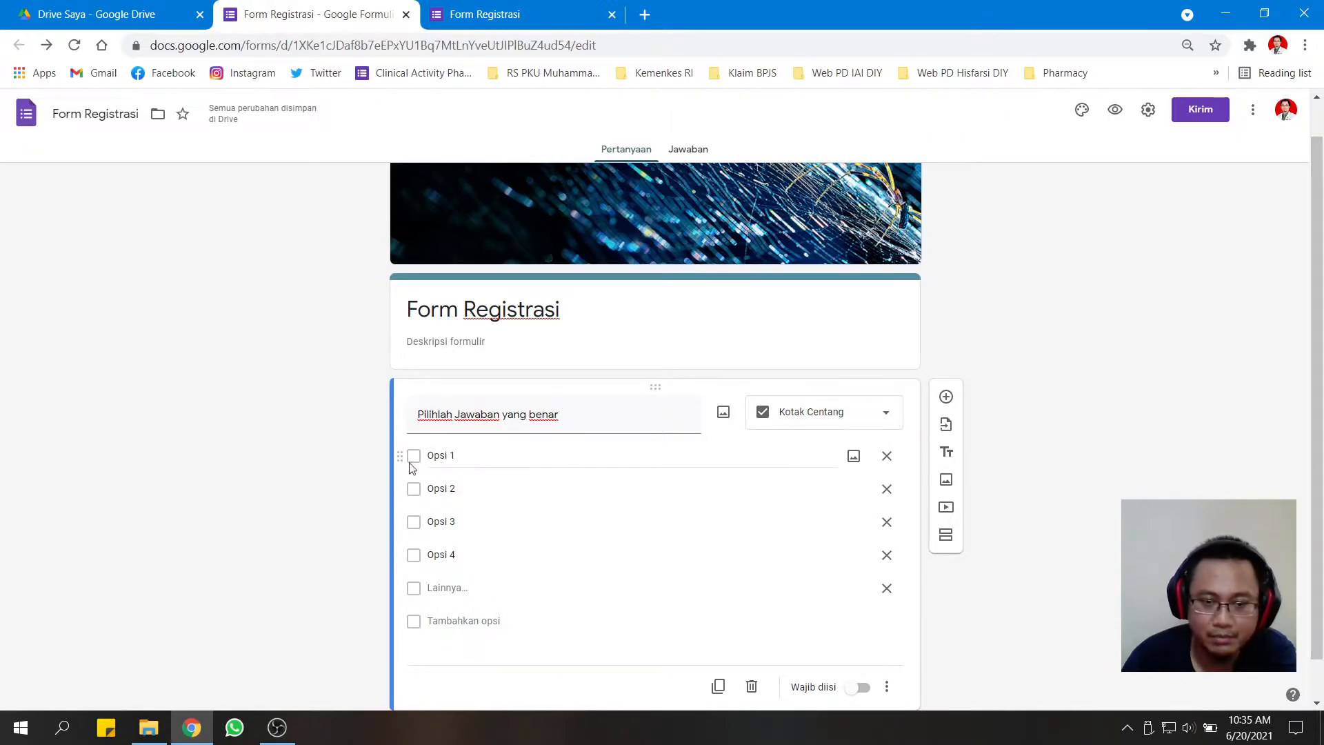
Preview the form and try ticking and clearing Opsi 1 to Opsi 4 and Yang lain to check the checkbox answers.
click(1116, 111)
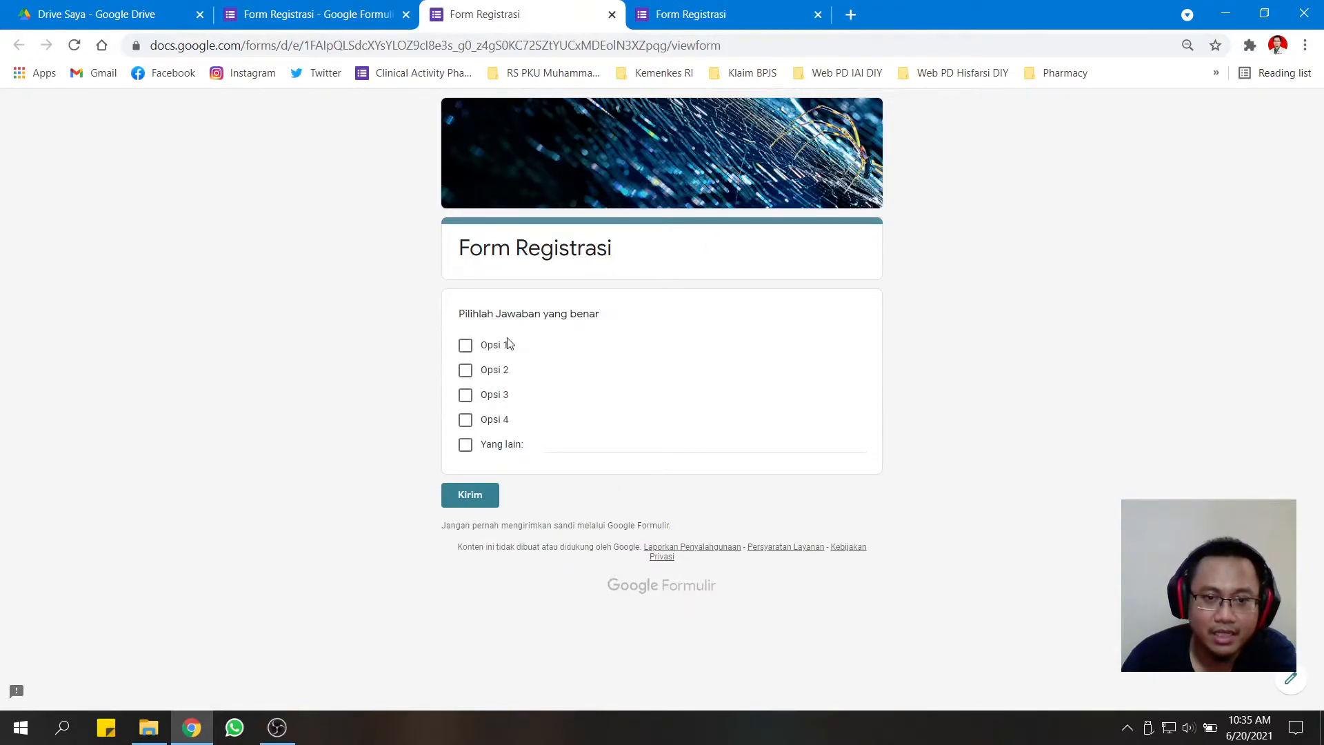
click(466, 345)
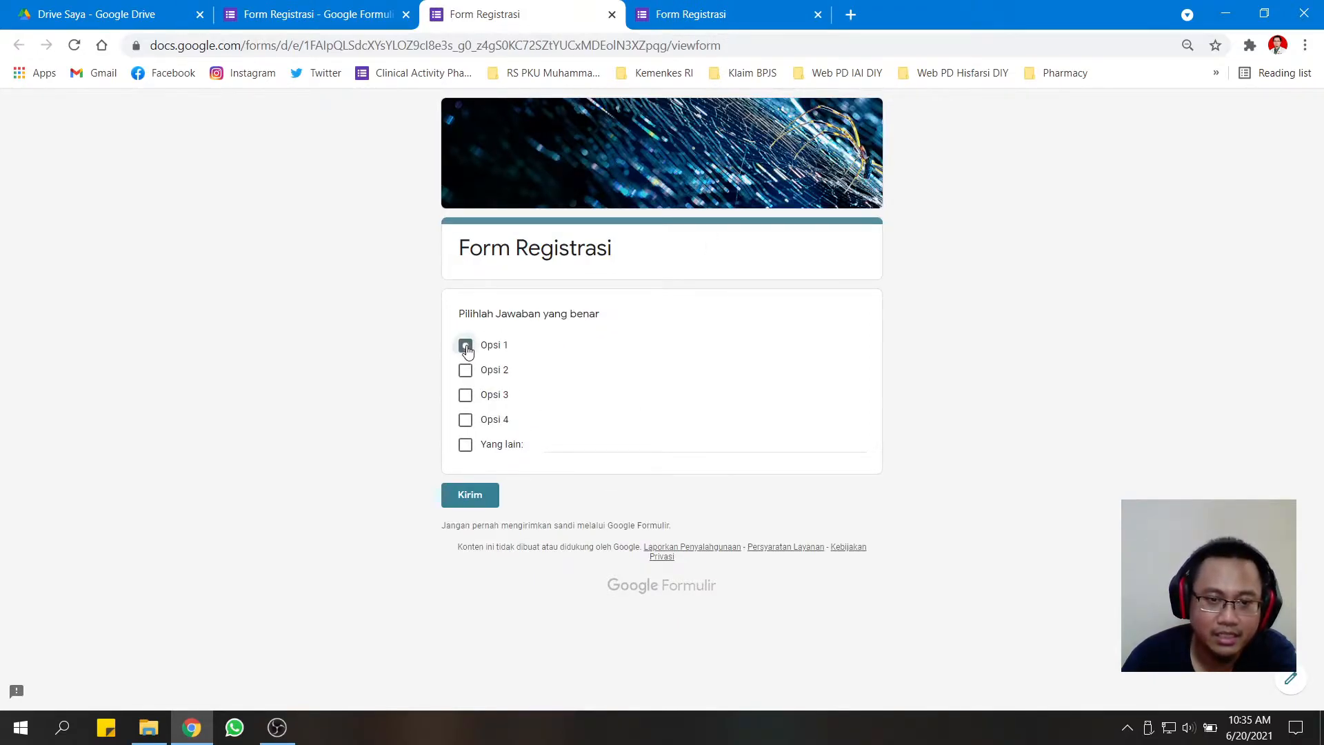
click(465, 371)
click(465, 395)
click(465, 420)
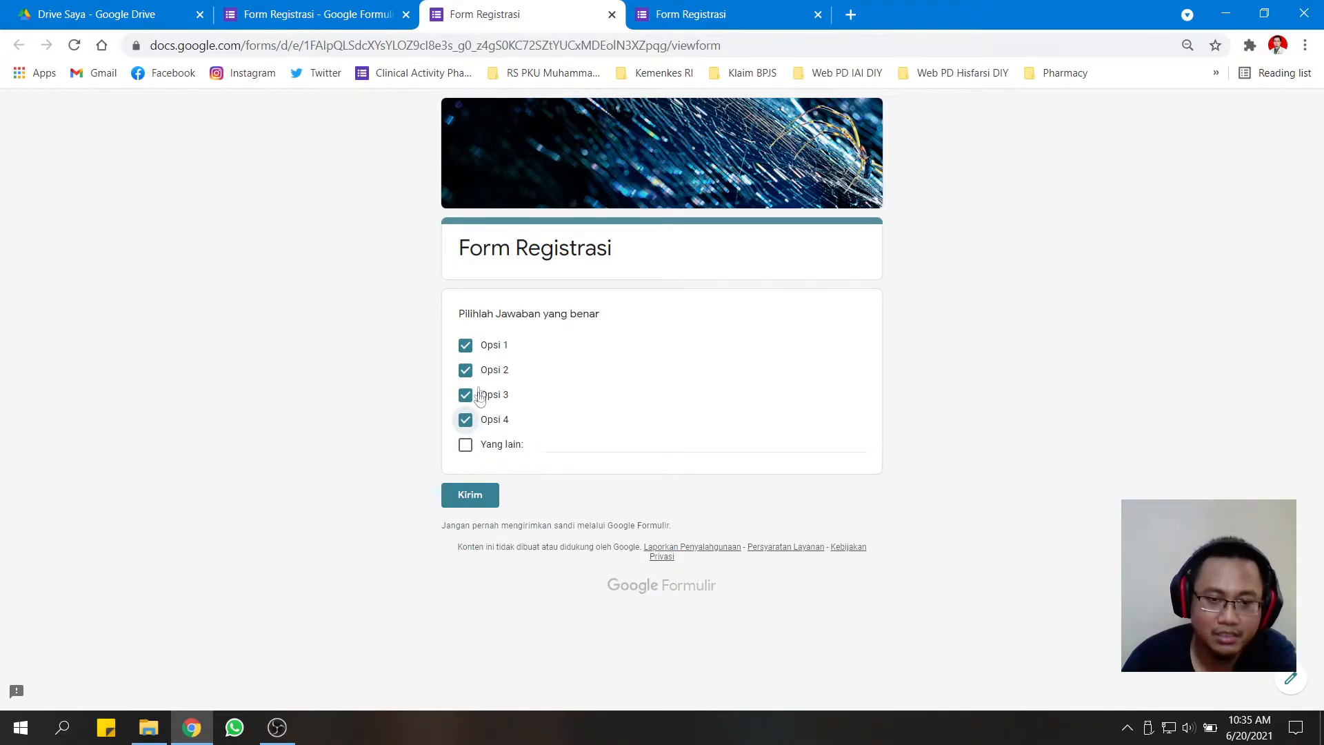
click(466, 345)
click(466, 373)
click(465, 395)
click(465, 420)
click(466, 447)
click(466, 446)
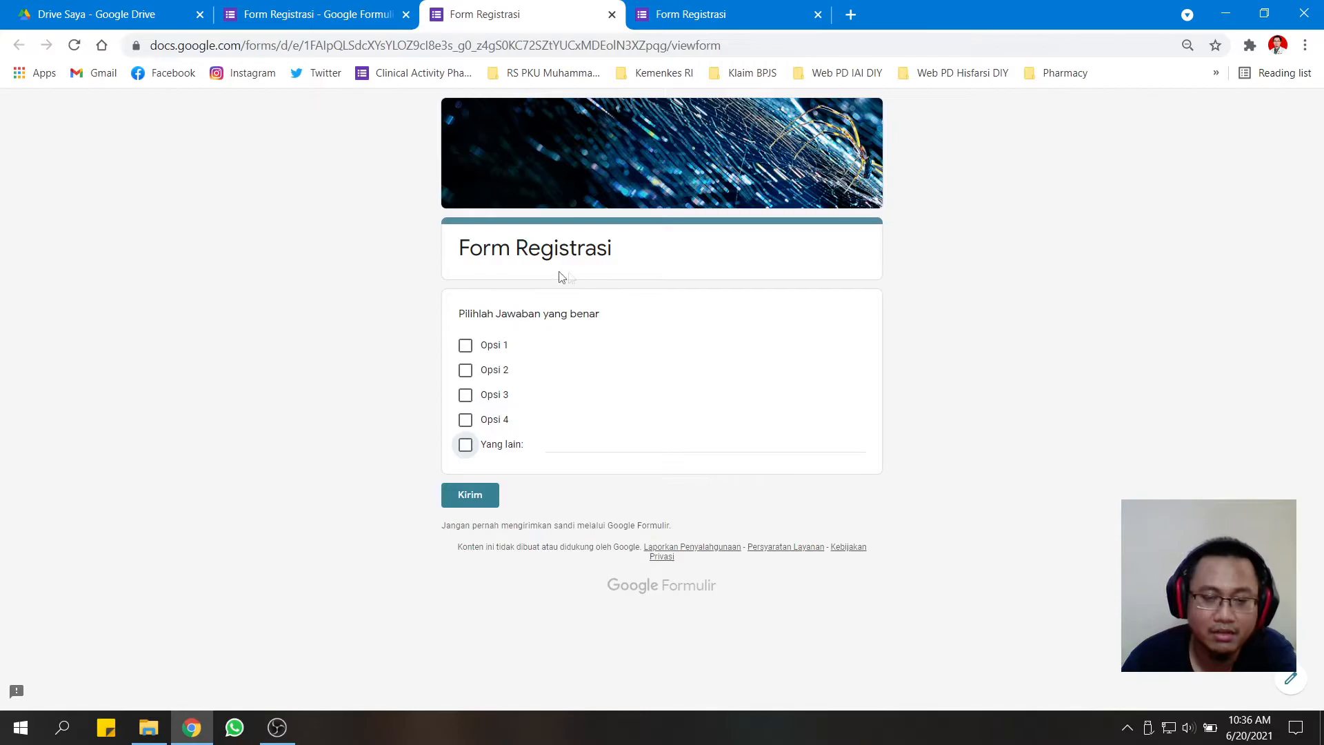
click(465, 346)
click(466, 370)
click(465, 396)
click(466, 415)
click(465, 395)
click(465, 419)
click(465, 371)
click(465, 345)
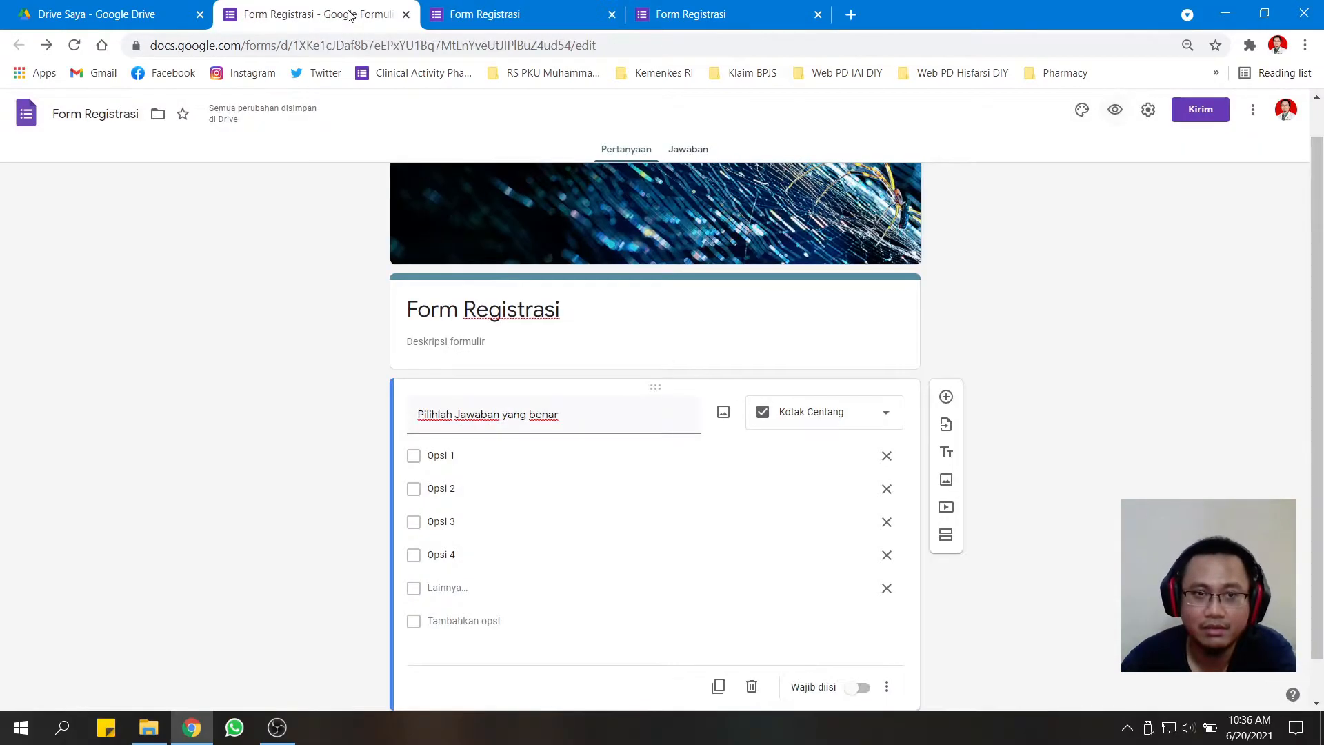
Go back to the form editor and change the question's answer type to Drop-down.
click(351, 14)
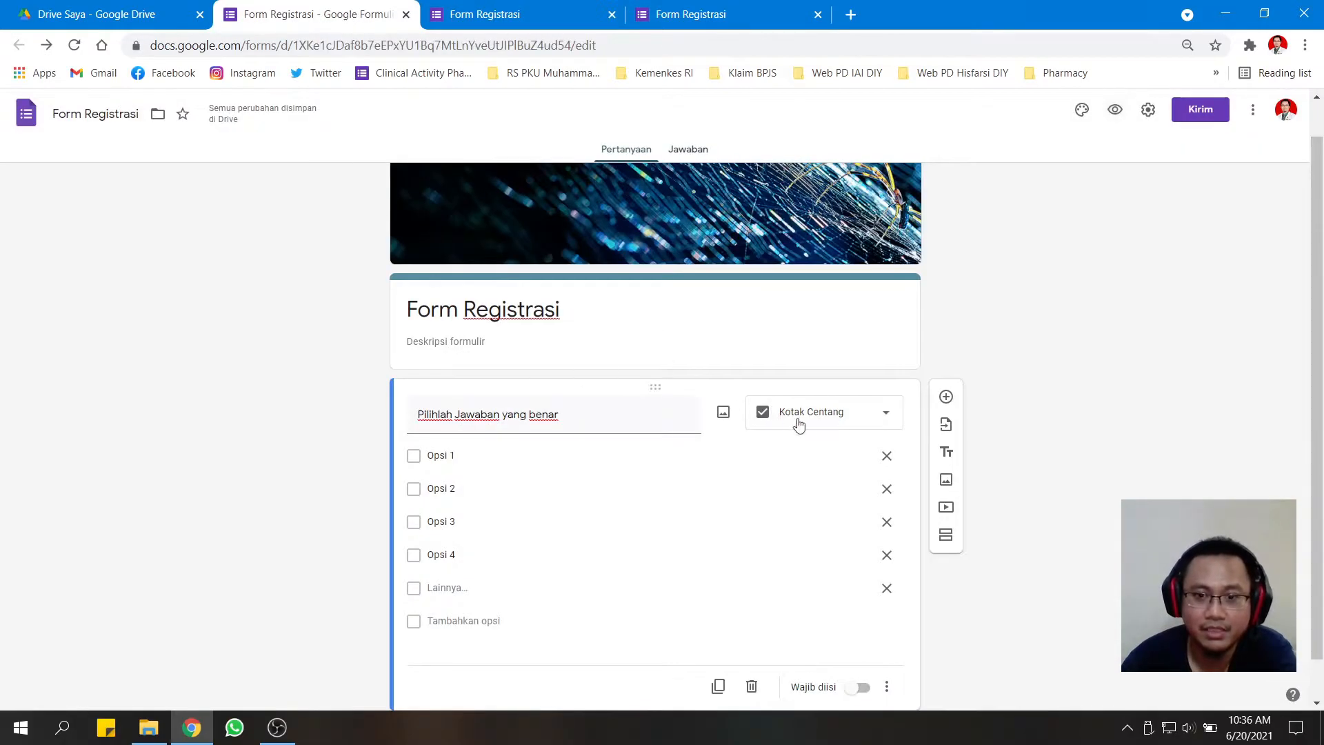
click(807, 415)
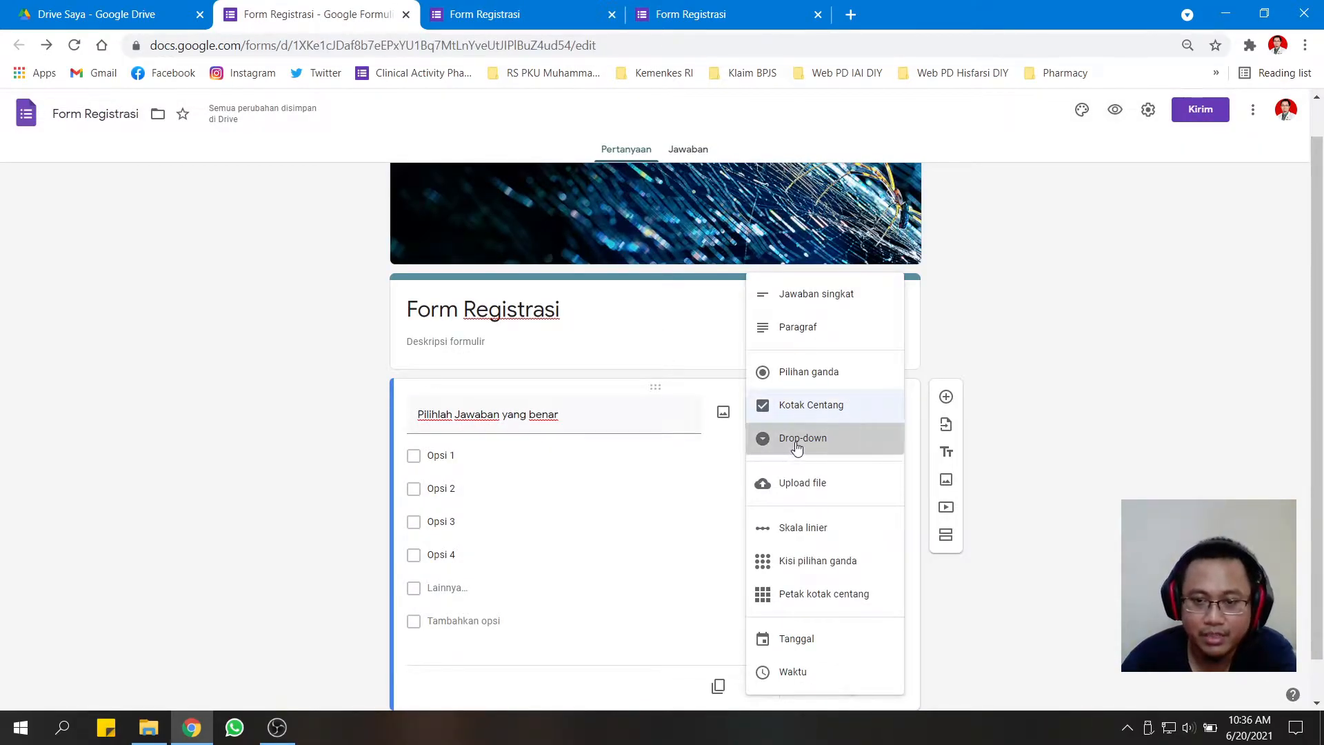
click(793, 442)
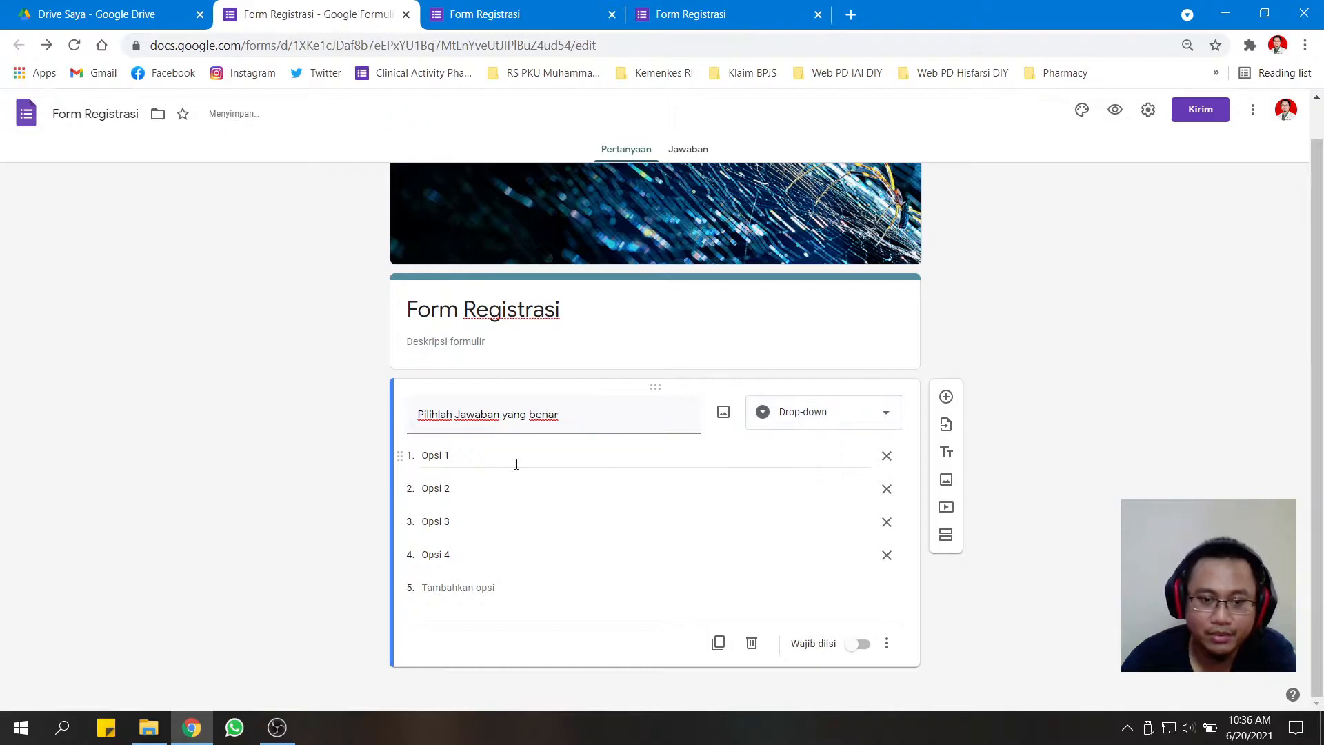
click(820, 419)
click(812, 412)
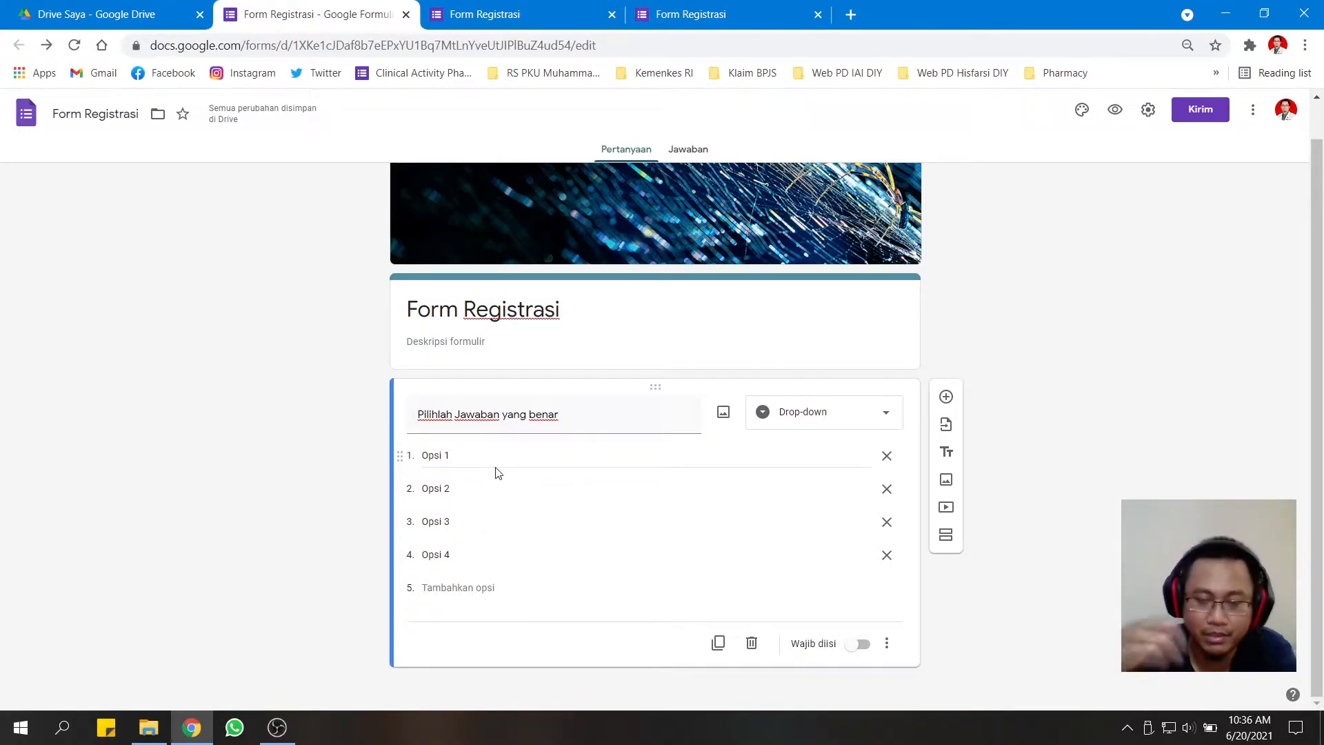
Preview the form, try choosing Opsi 3 and Opsi 2 in the drop-down question, and reset the choice to Pilih.
click(1115, 110)
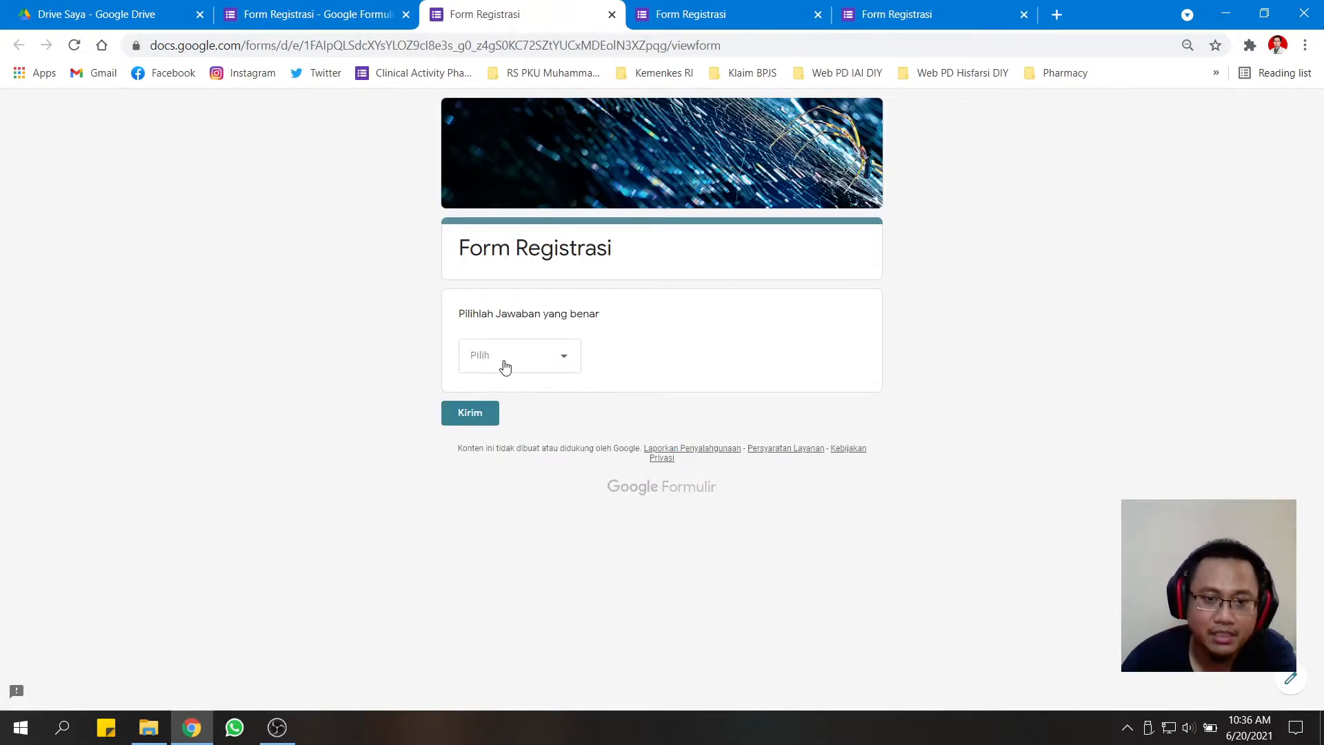
click(559, 369)
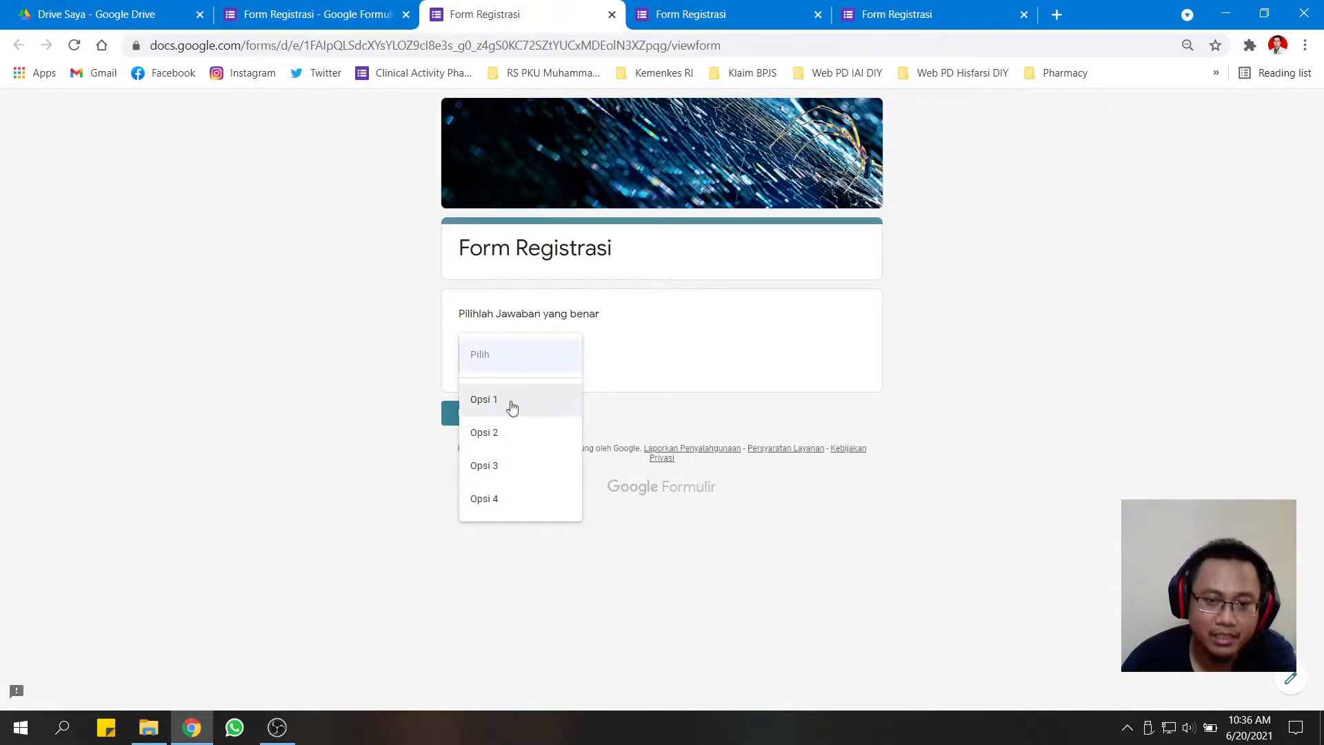
click(531, 474)
click(529, 353)
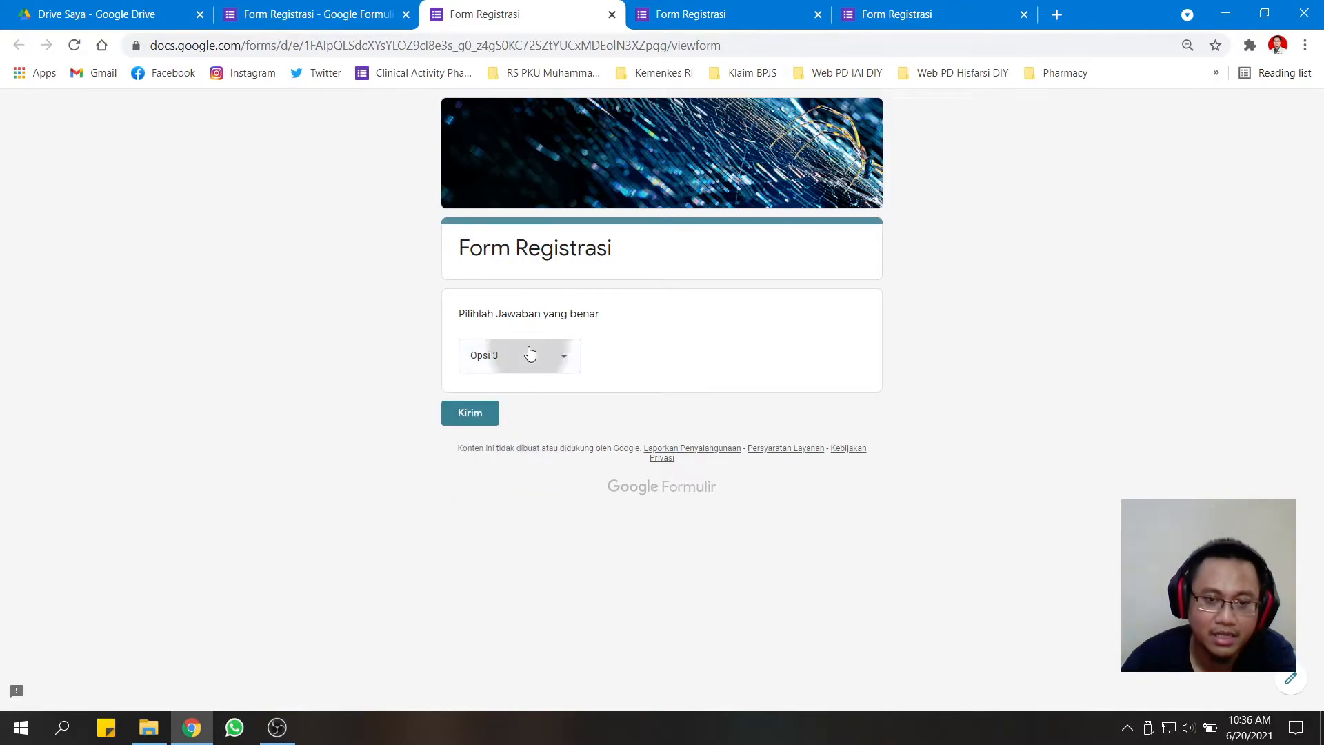
click(525, 330)
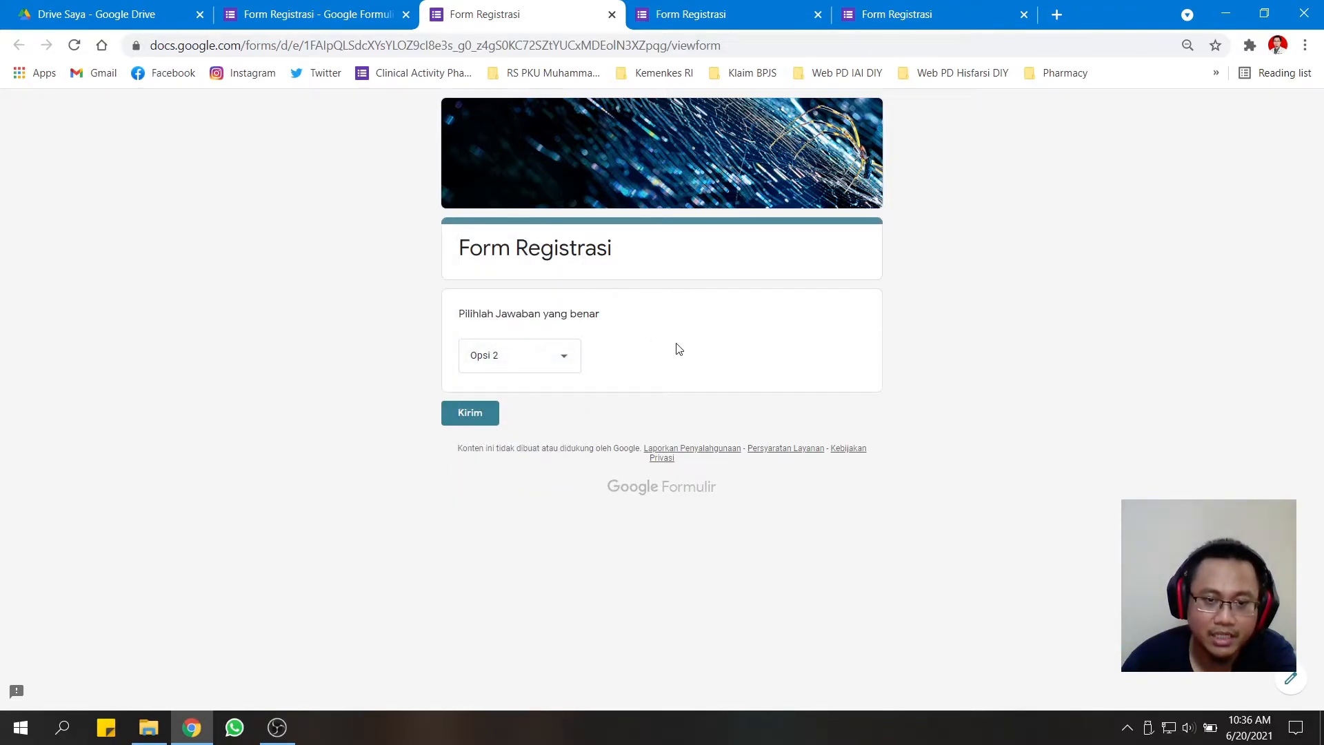
click(535, 362)
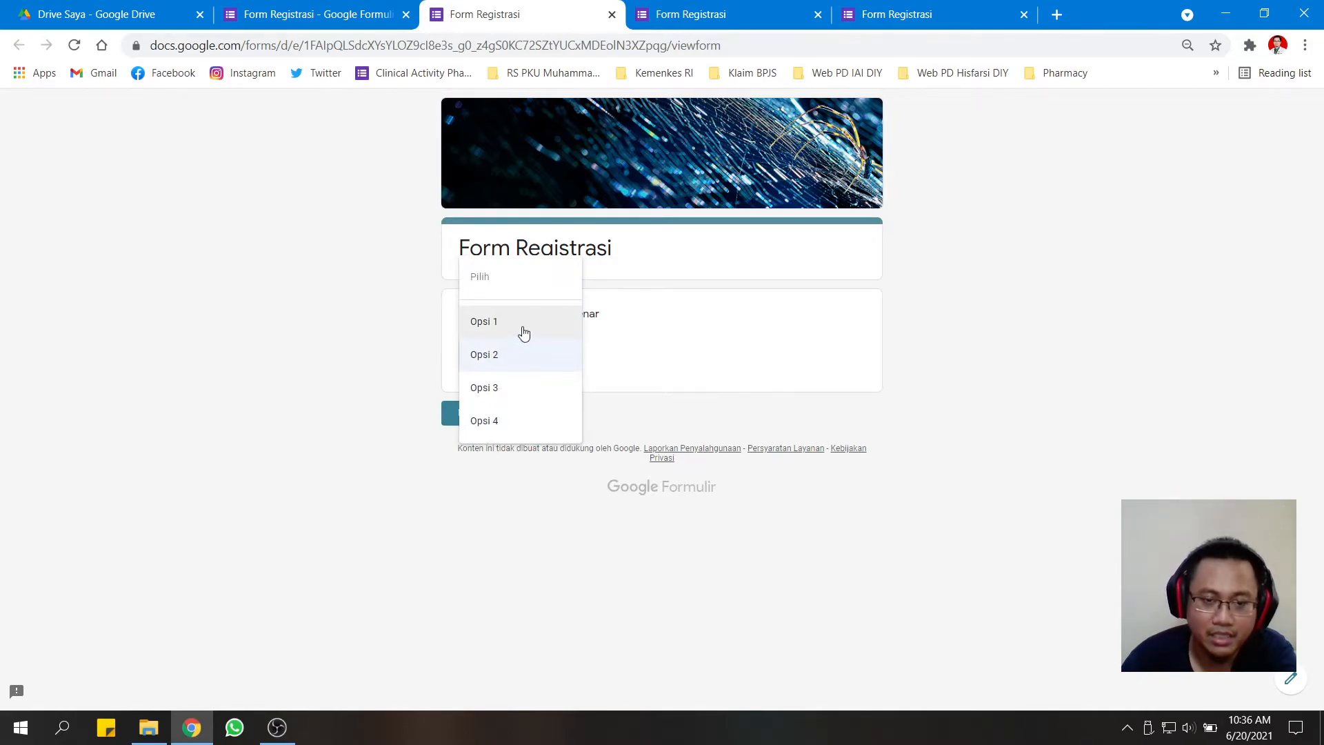
click(532, 282)
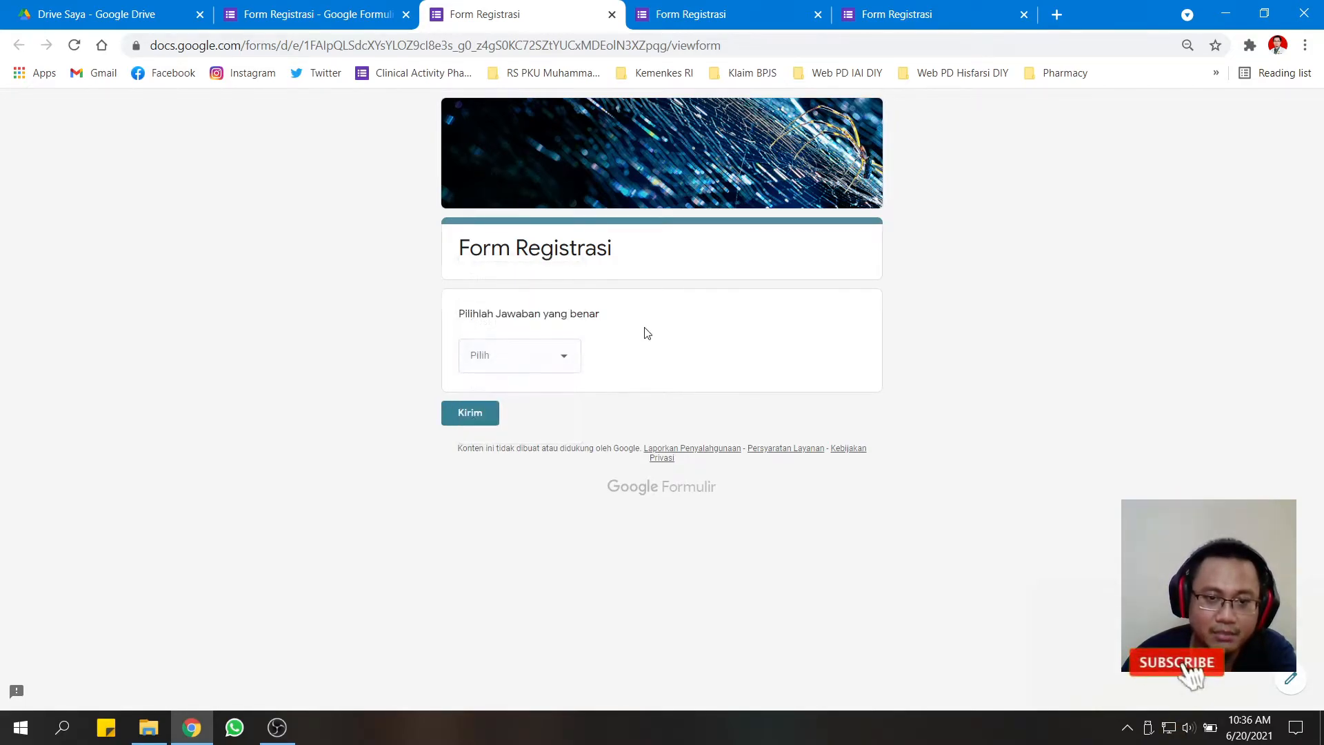
In the form editor, change the question's answer type to Upload file and allow respondents to upload files to Drive.
click(362, 11)
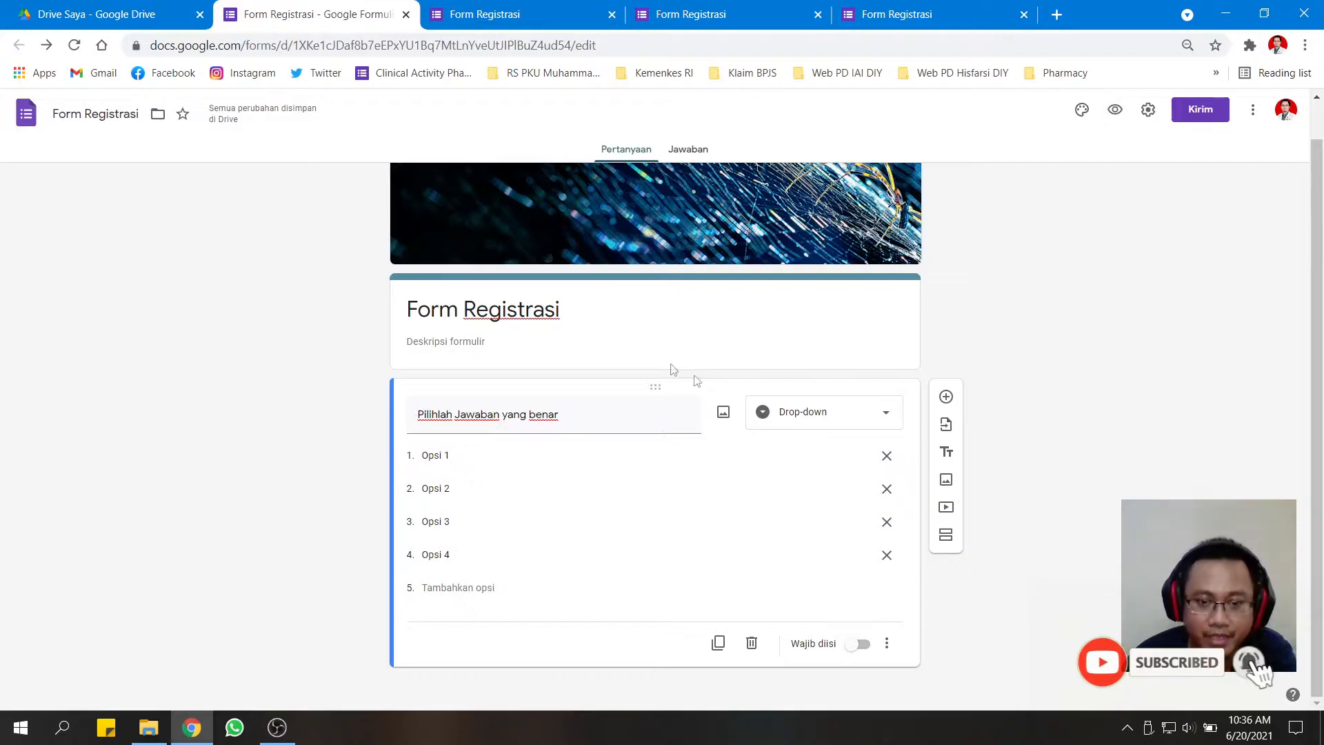
click(816, 408)
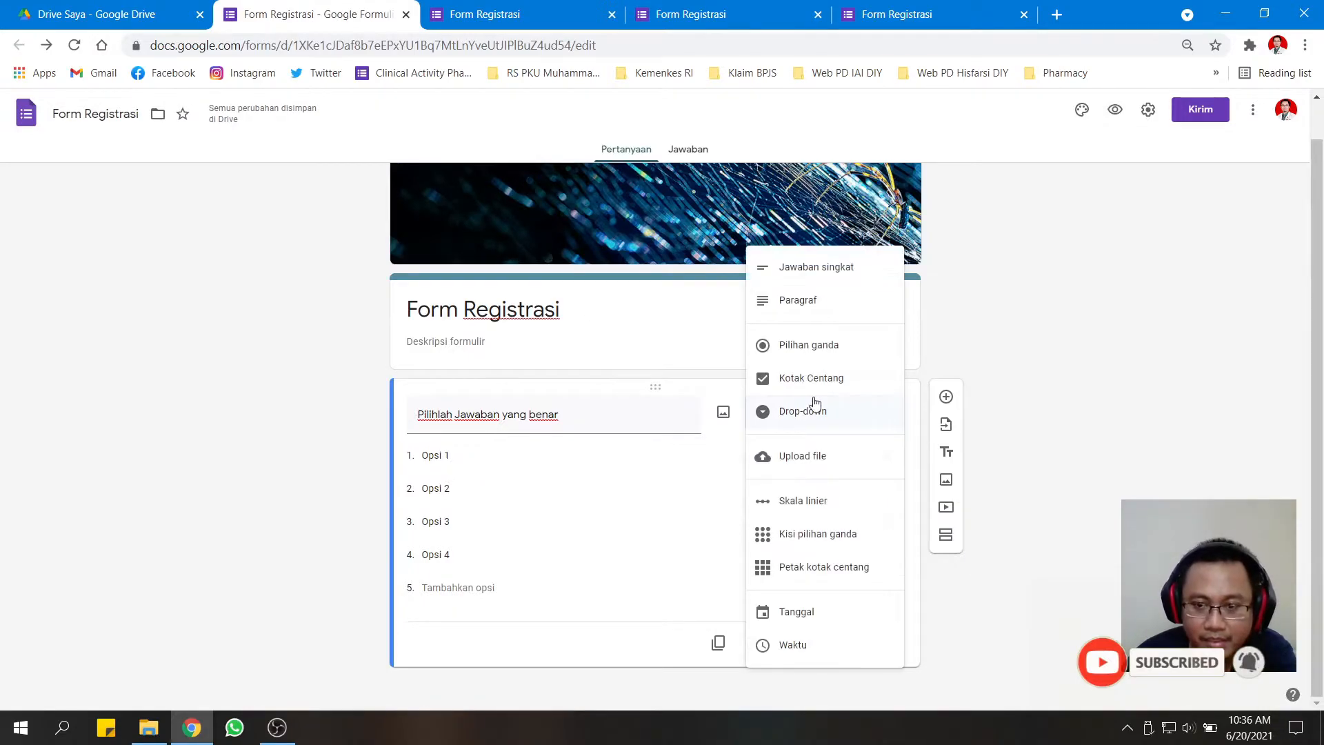
click(812, 468)
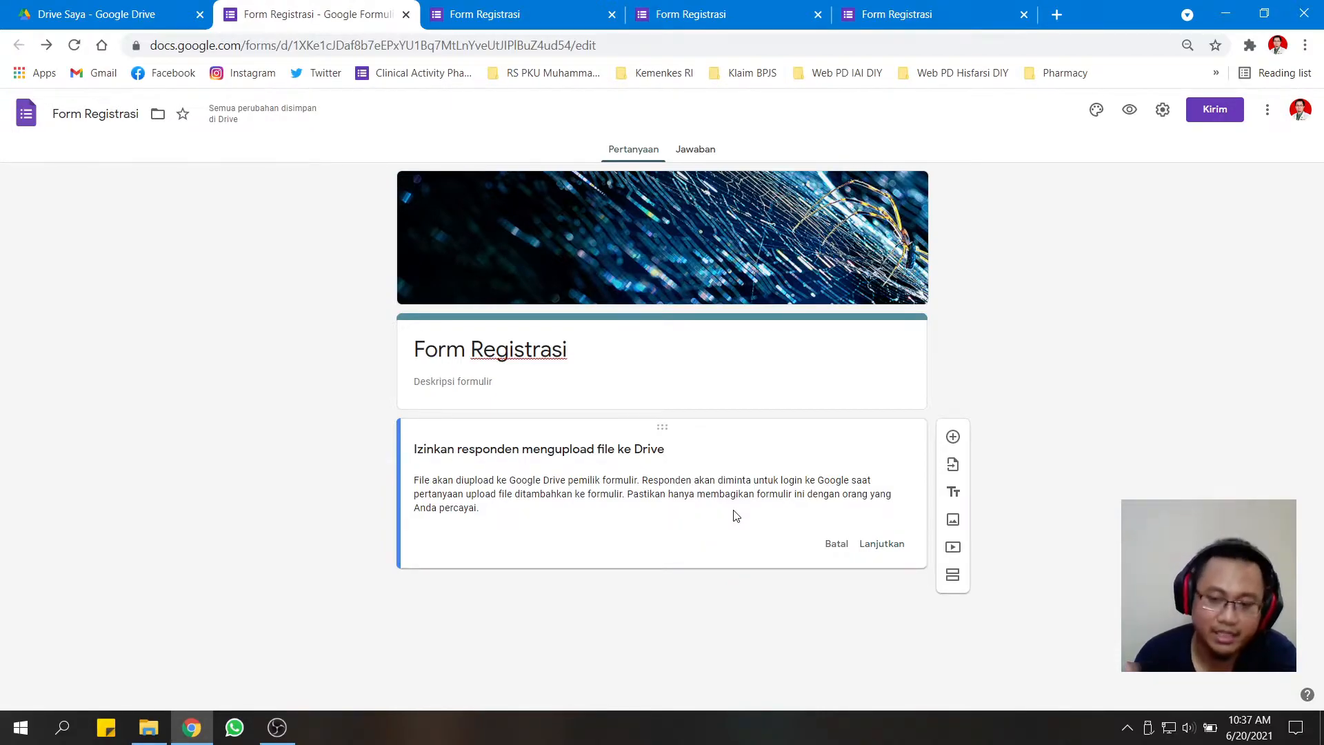
click(881, 544)
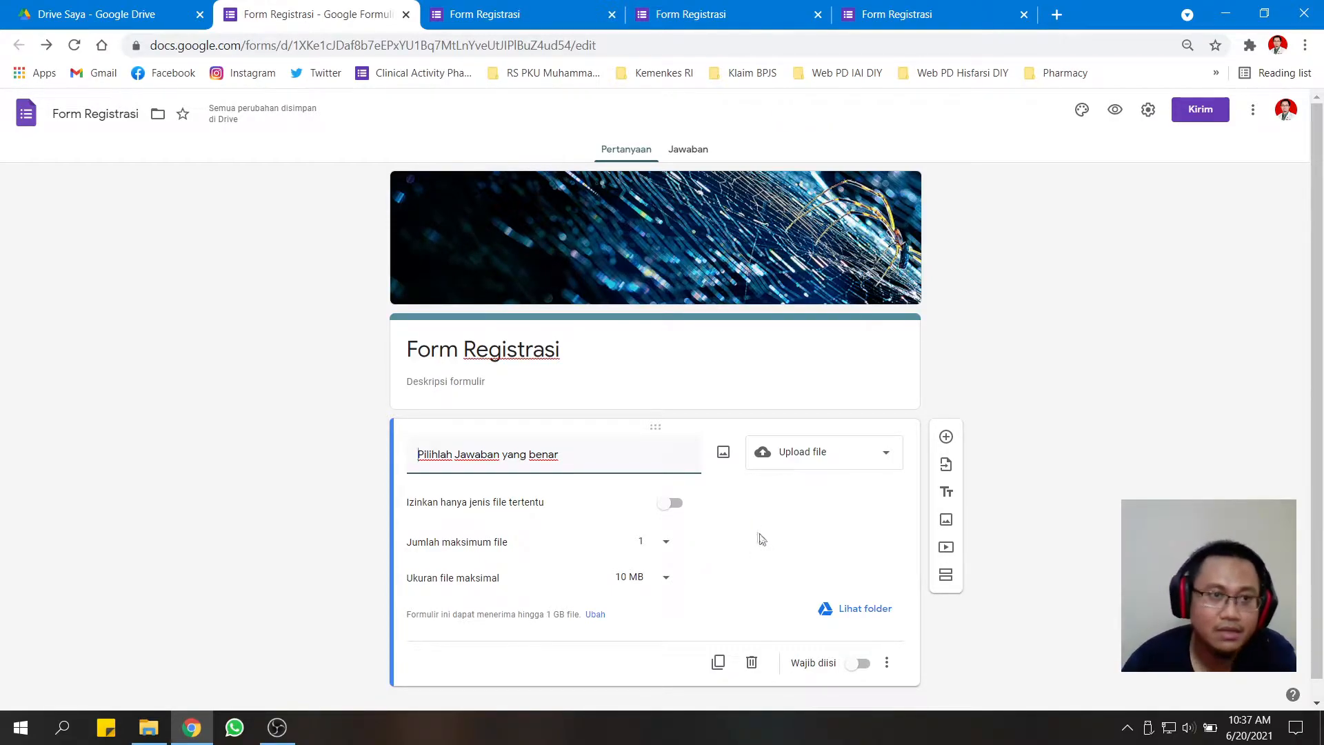
Check the storage usage in Google Drive and return to the form editor.
click(115, 16)
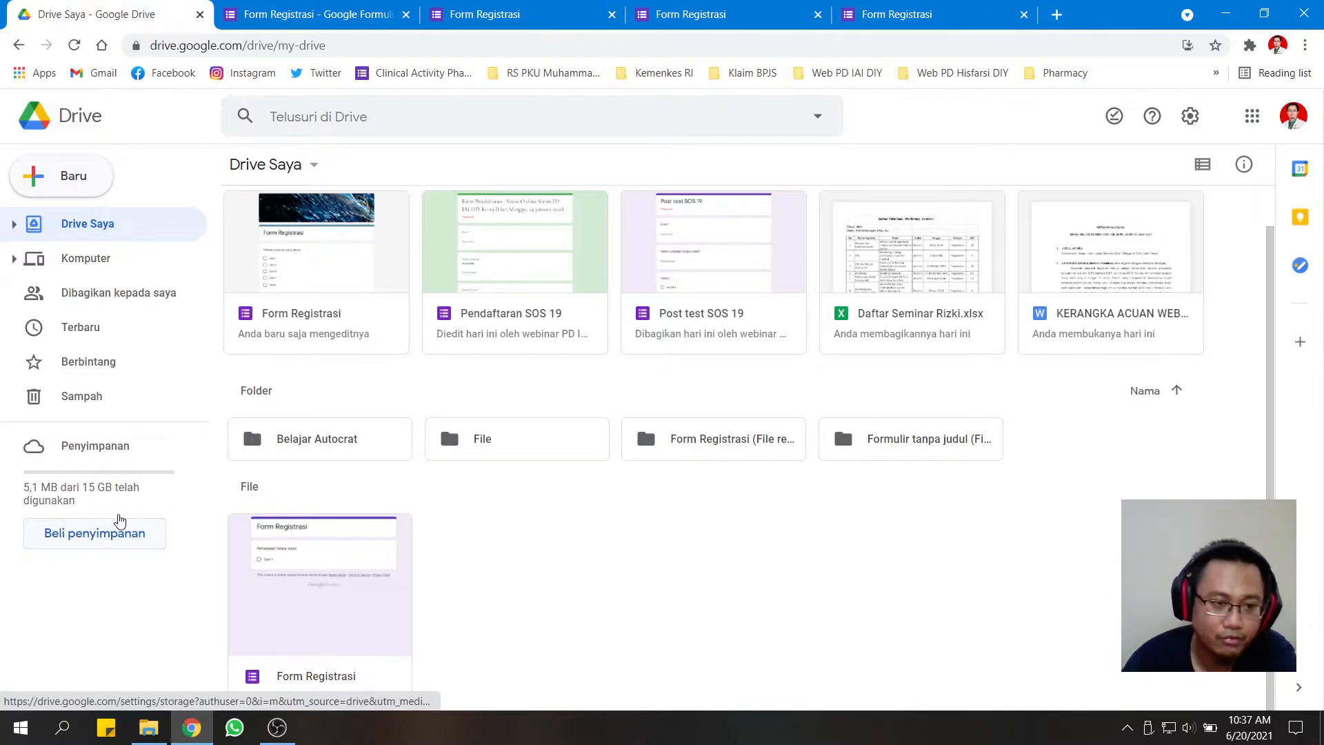
click(290, 11)
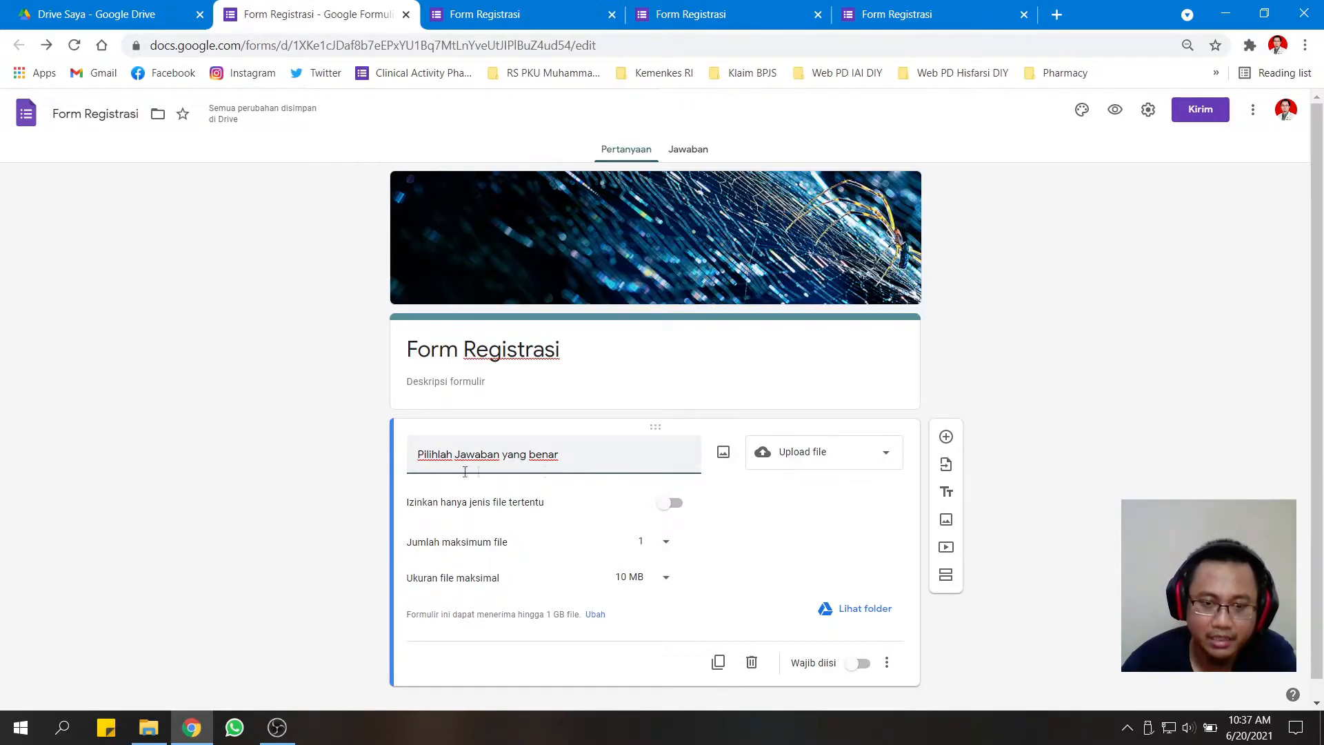
Restrict the upload question to PDF and the first Gambar file type, and set the maximum number of files to 5.
scroll(752, 539, down, 1)
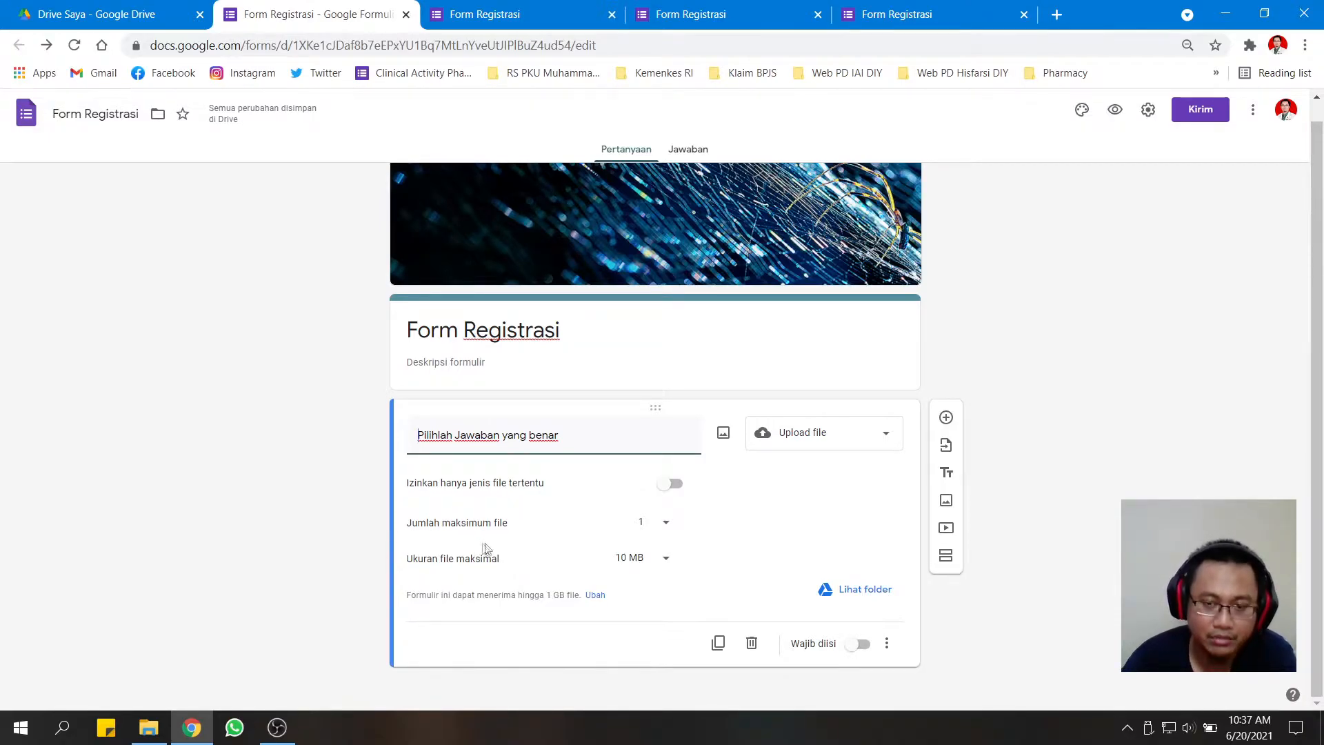
click(672, 483)
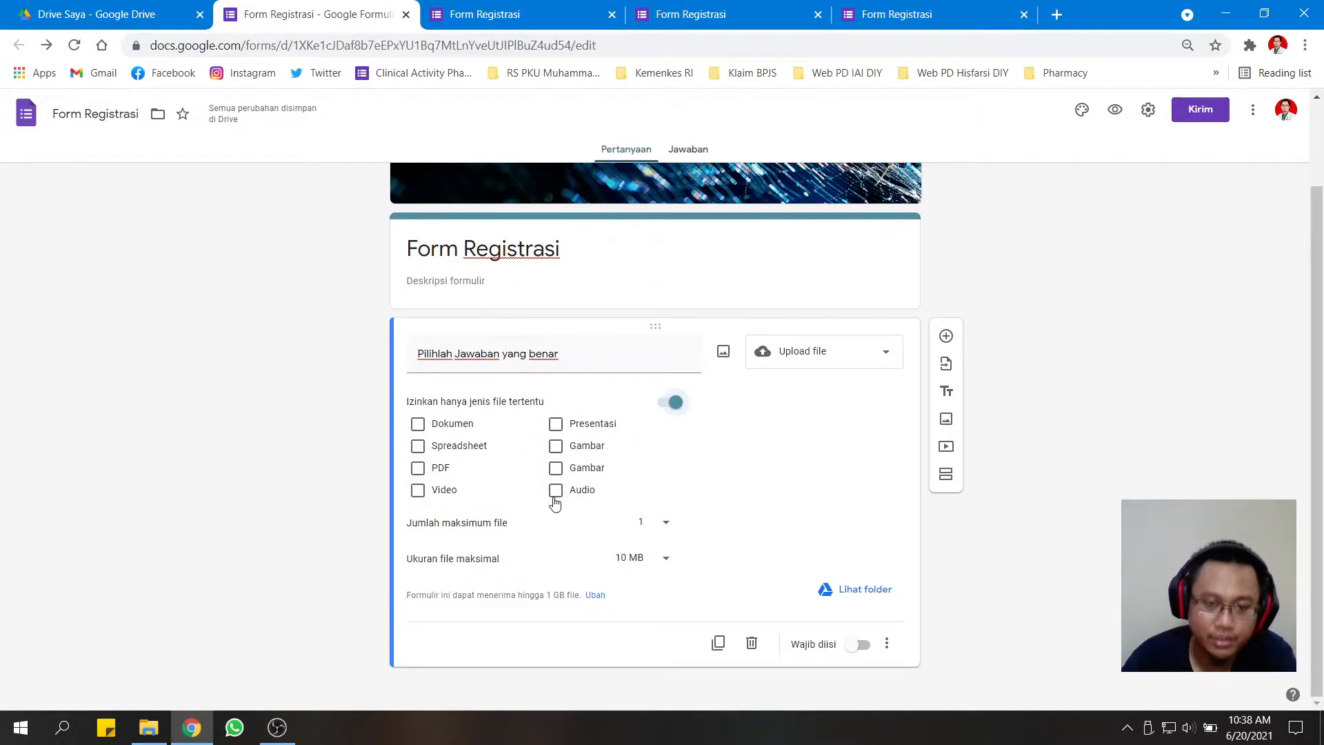
click(419, 469)
click(556, 447)
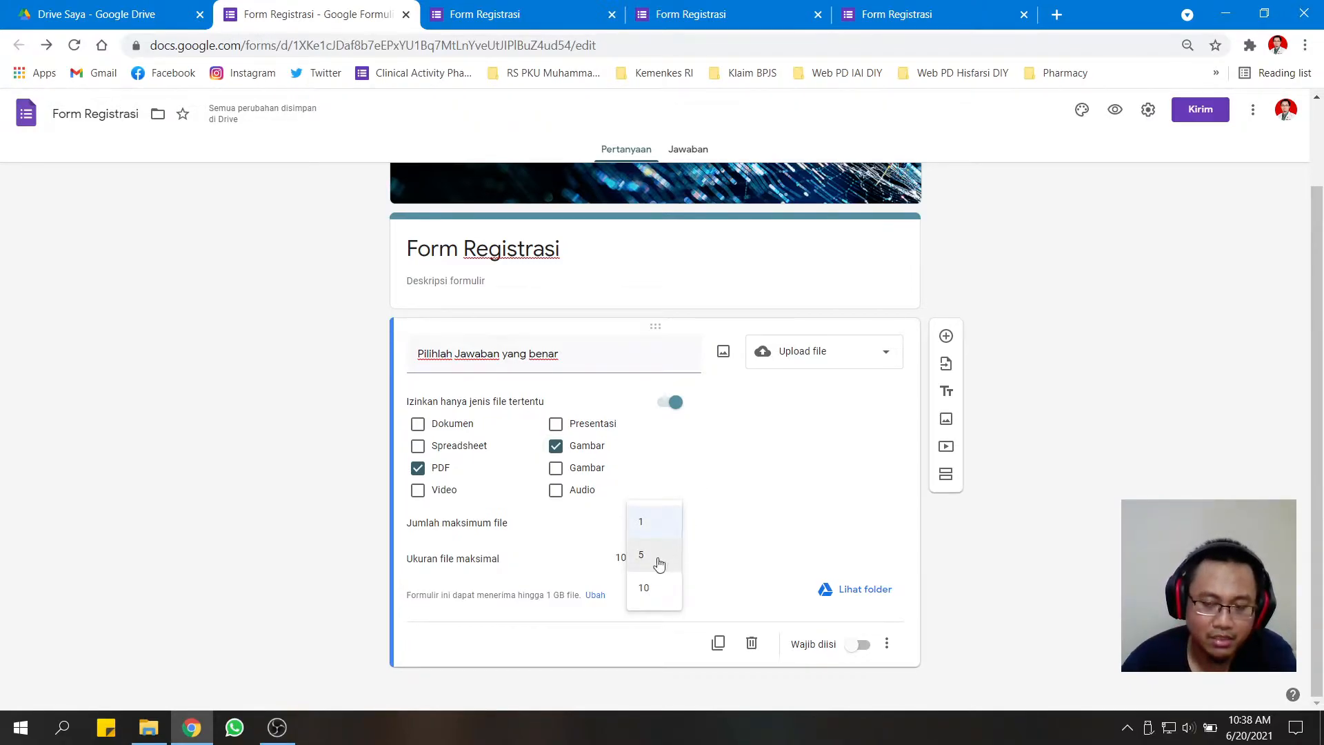
click(658, 526)
click(665, 529)
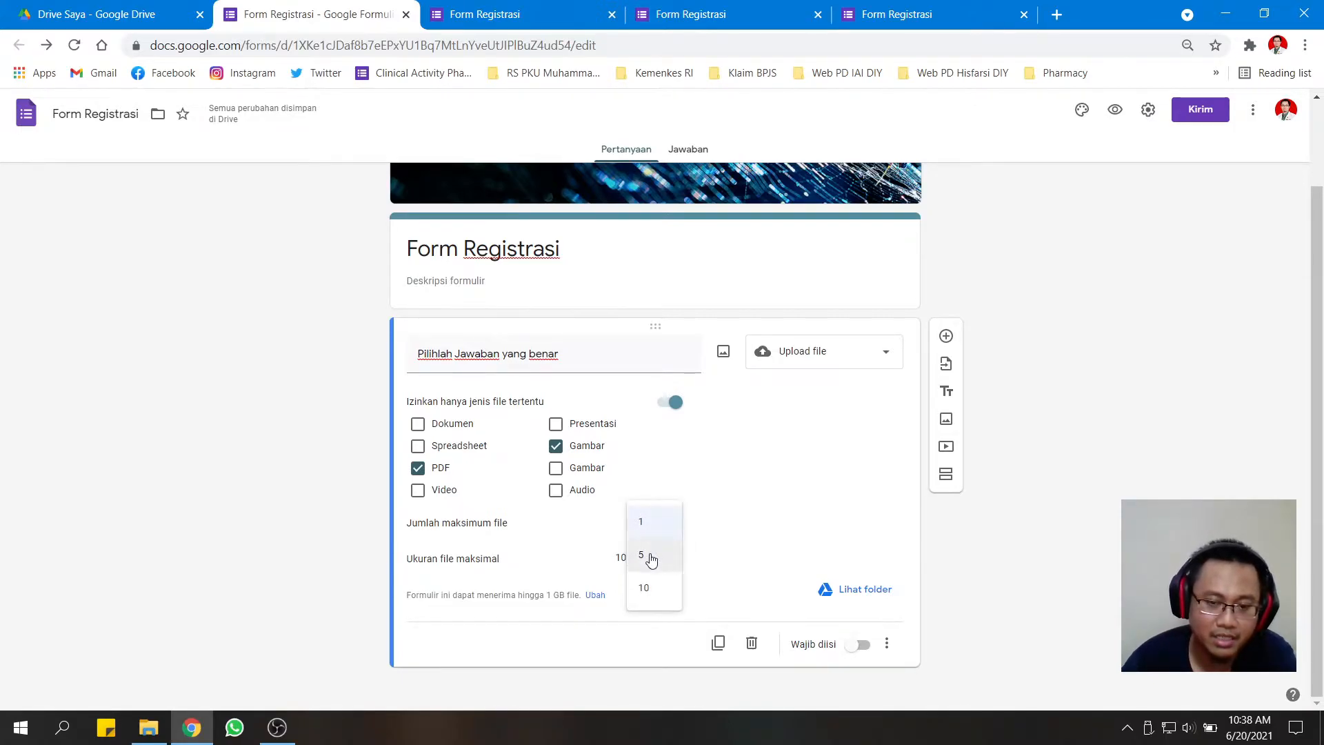
click(651, 553)
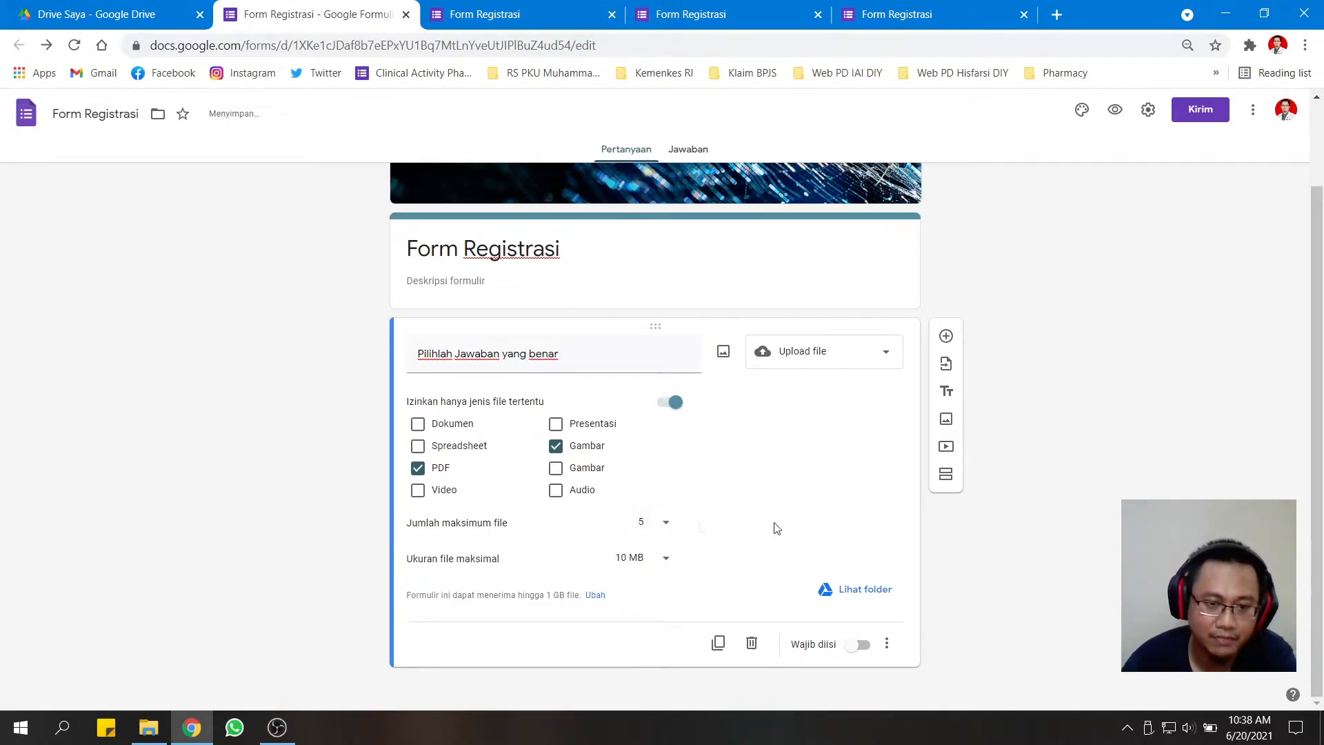
click(667, 560)
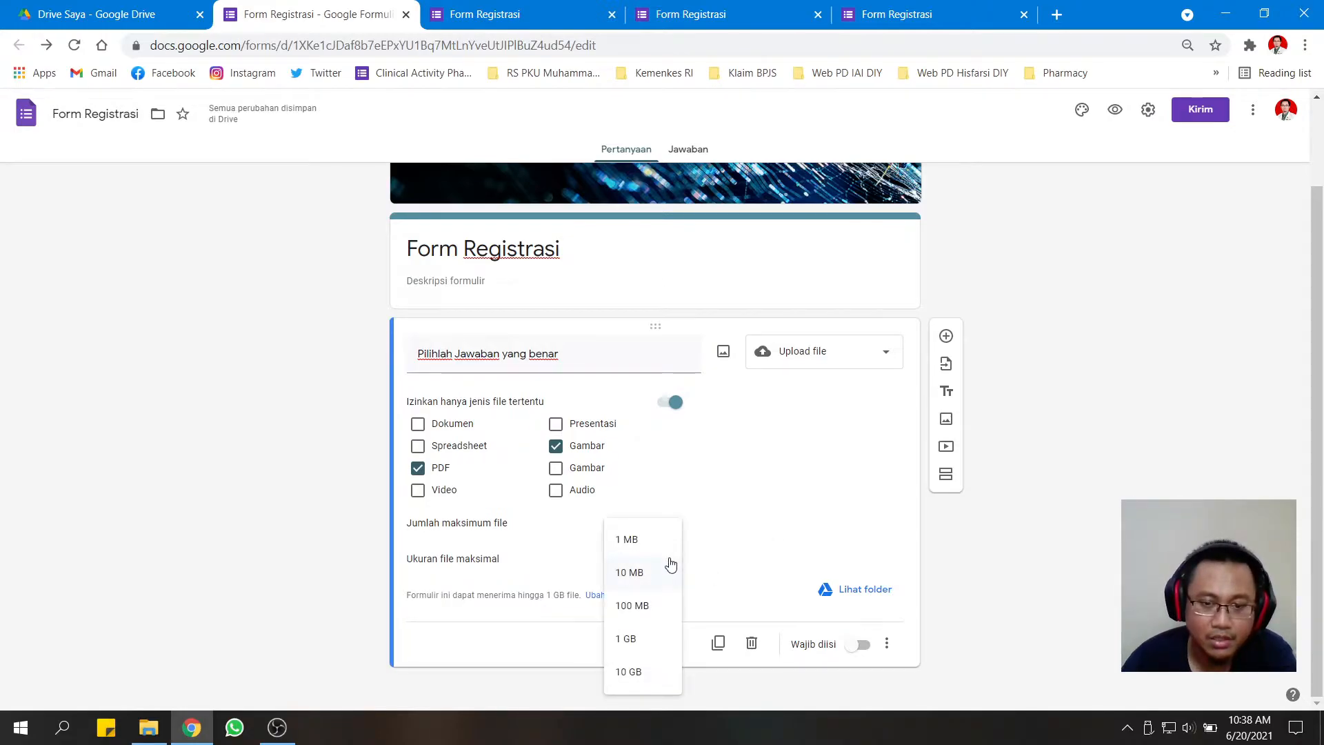
click(744, 521)
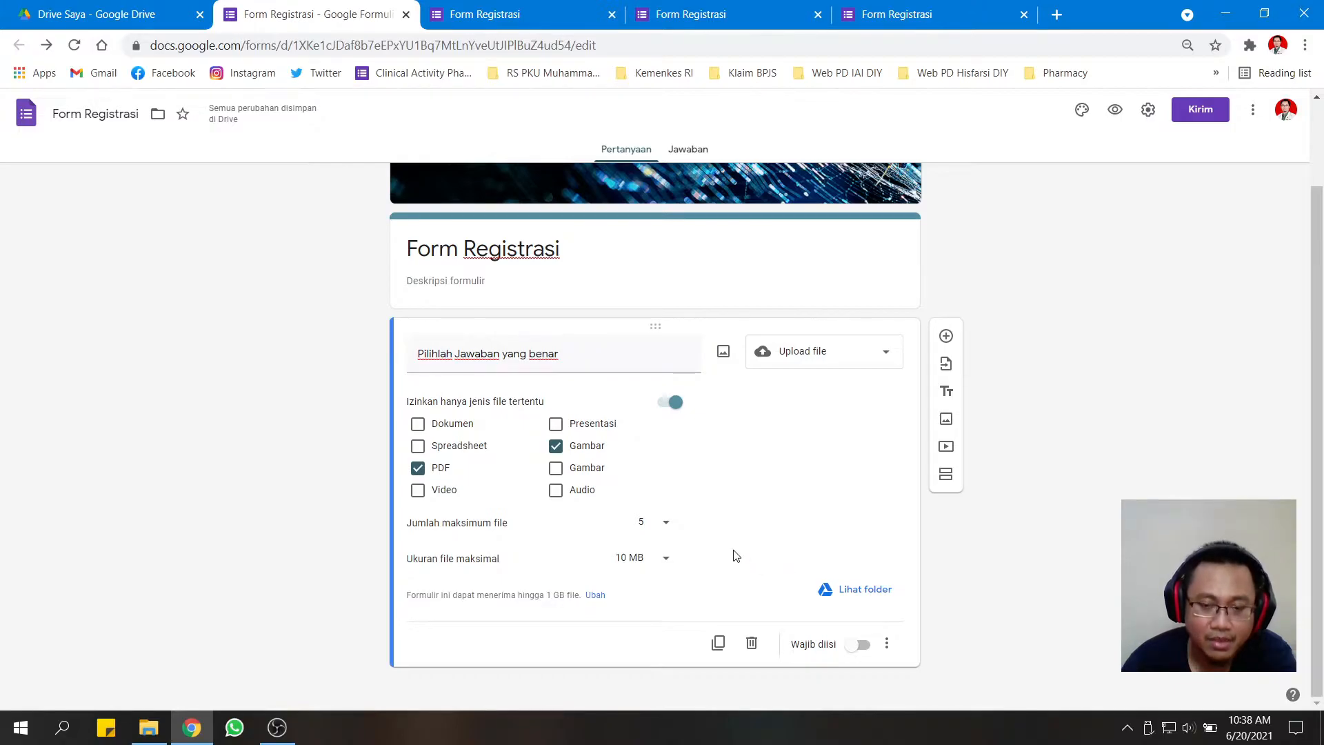
click(665, 524)
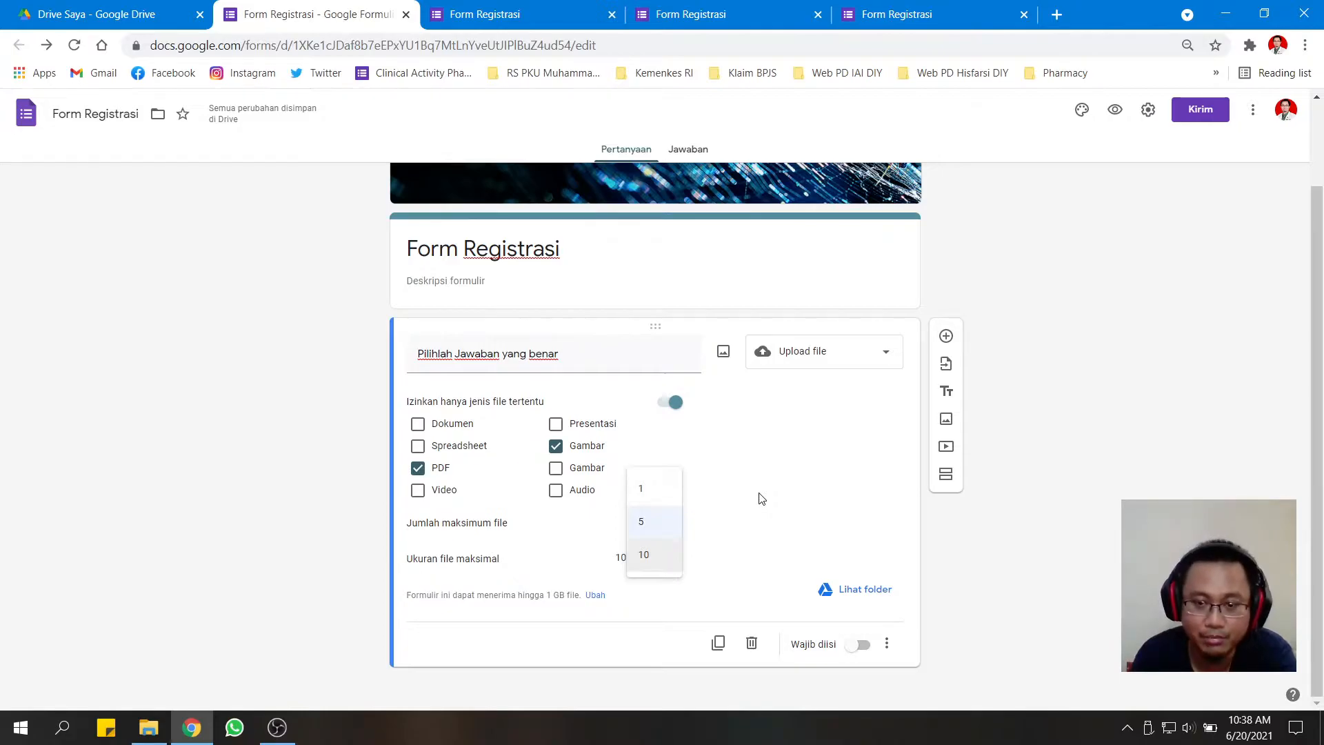
click(748, 512)
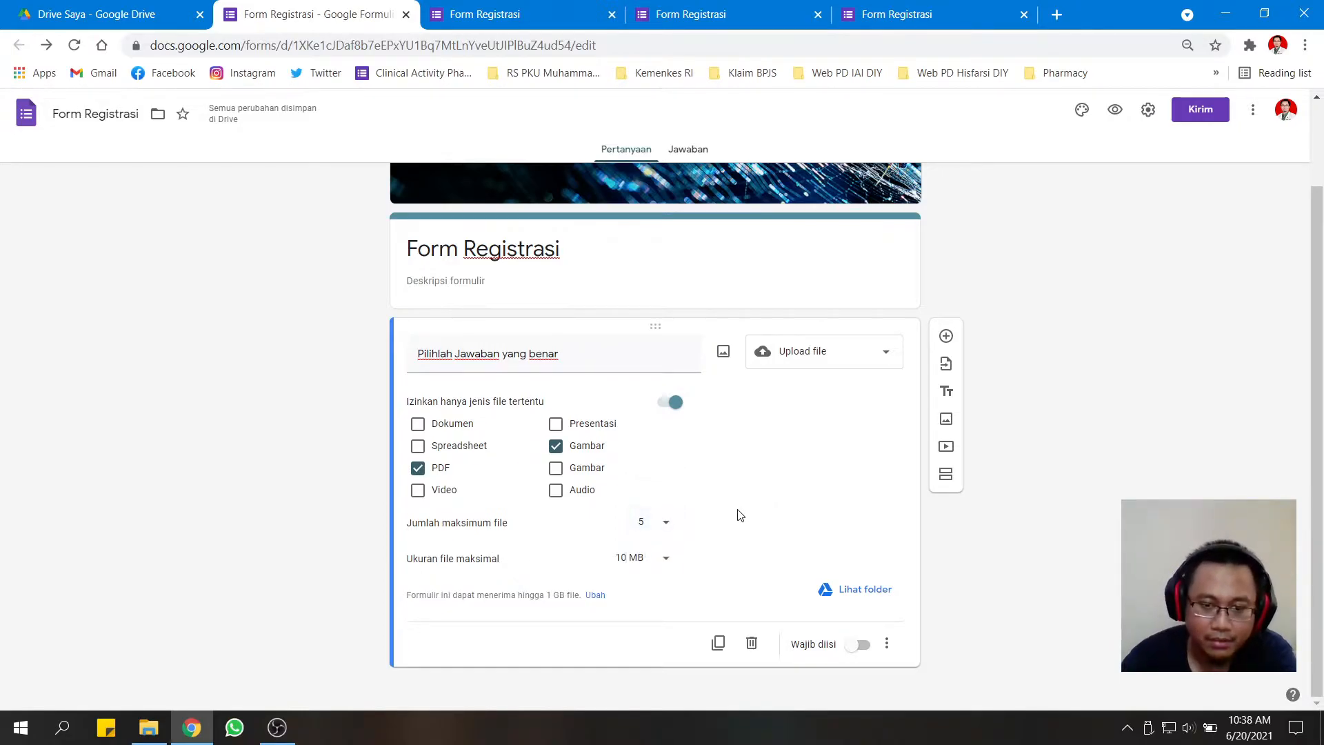
click(666, 527)
click(751, 541)
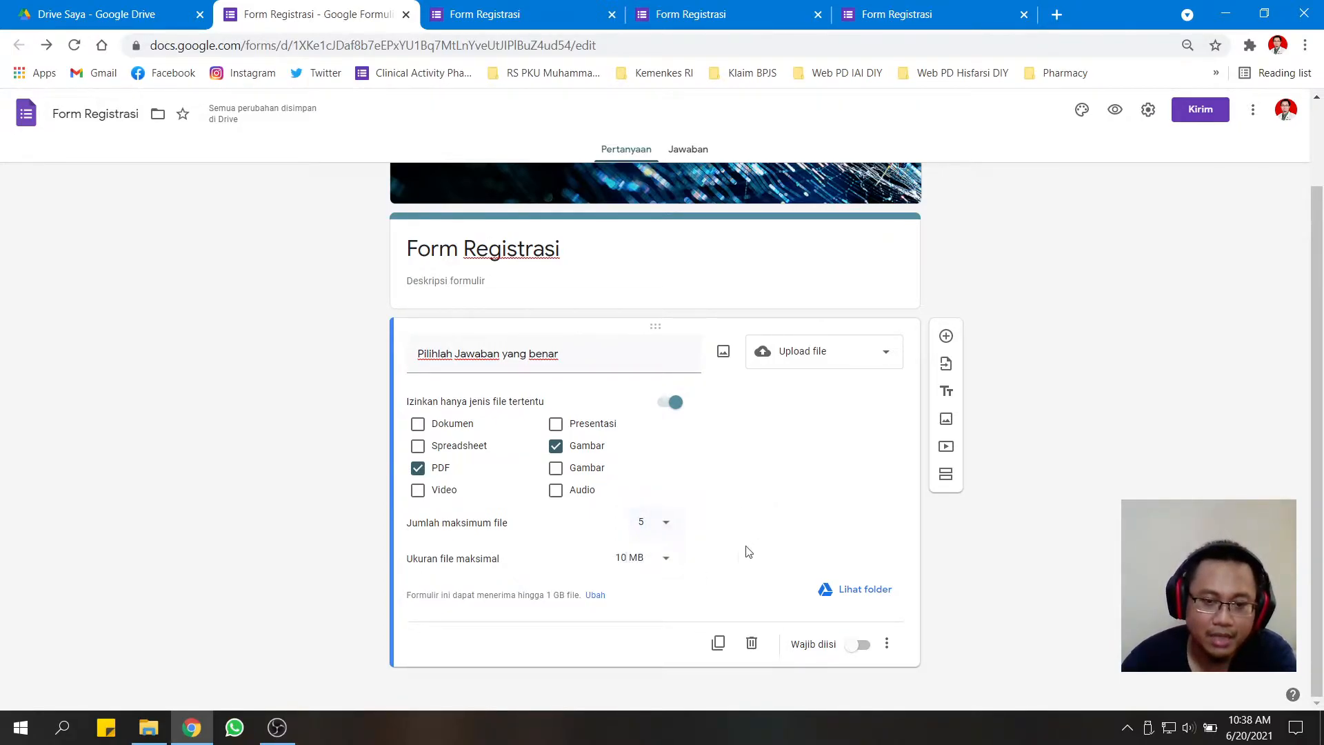
Set the upload question's maximum file size to 1 MB.
click(669, 570)
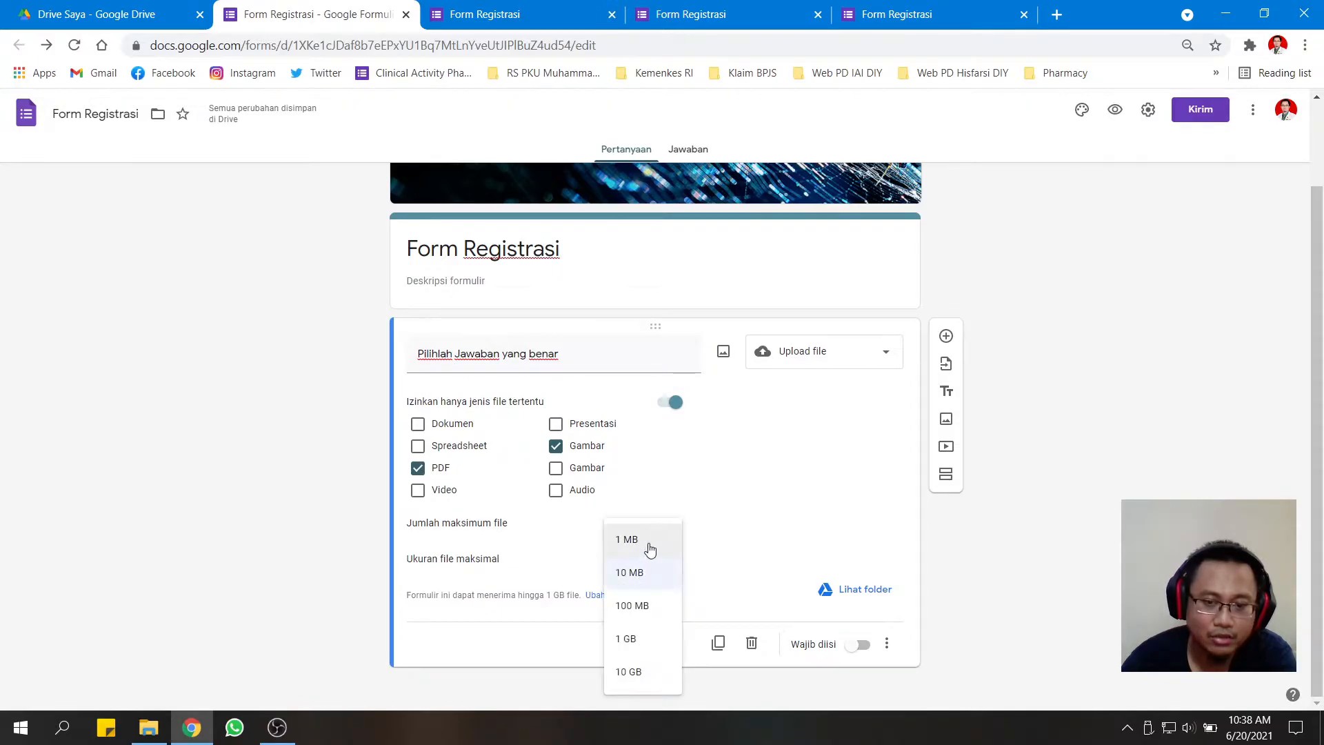
click(646, 545)
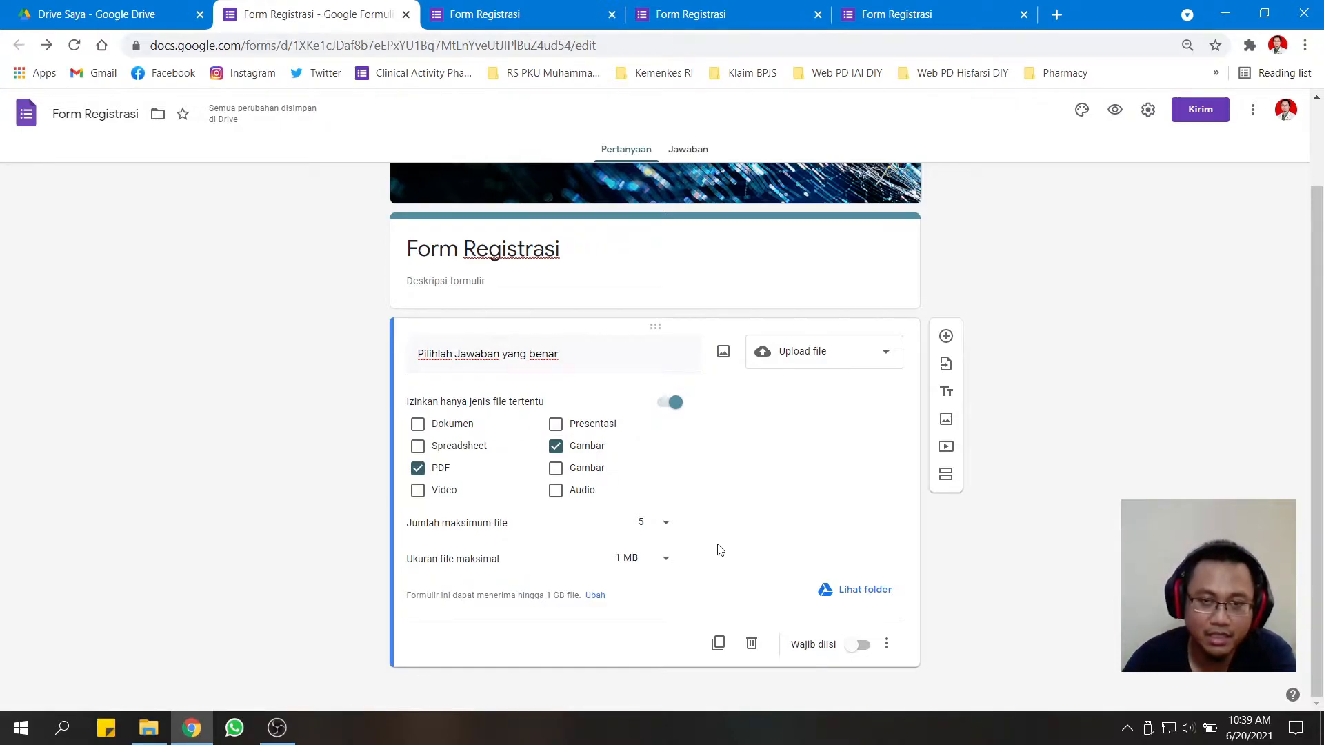
click(661, 557)
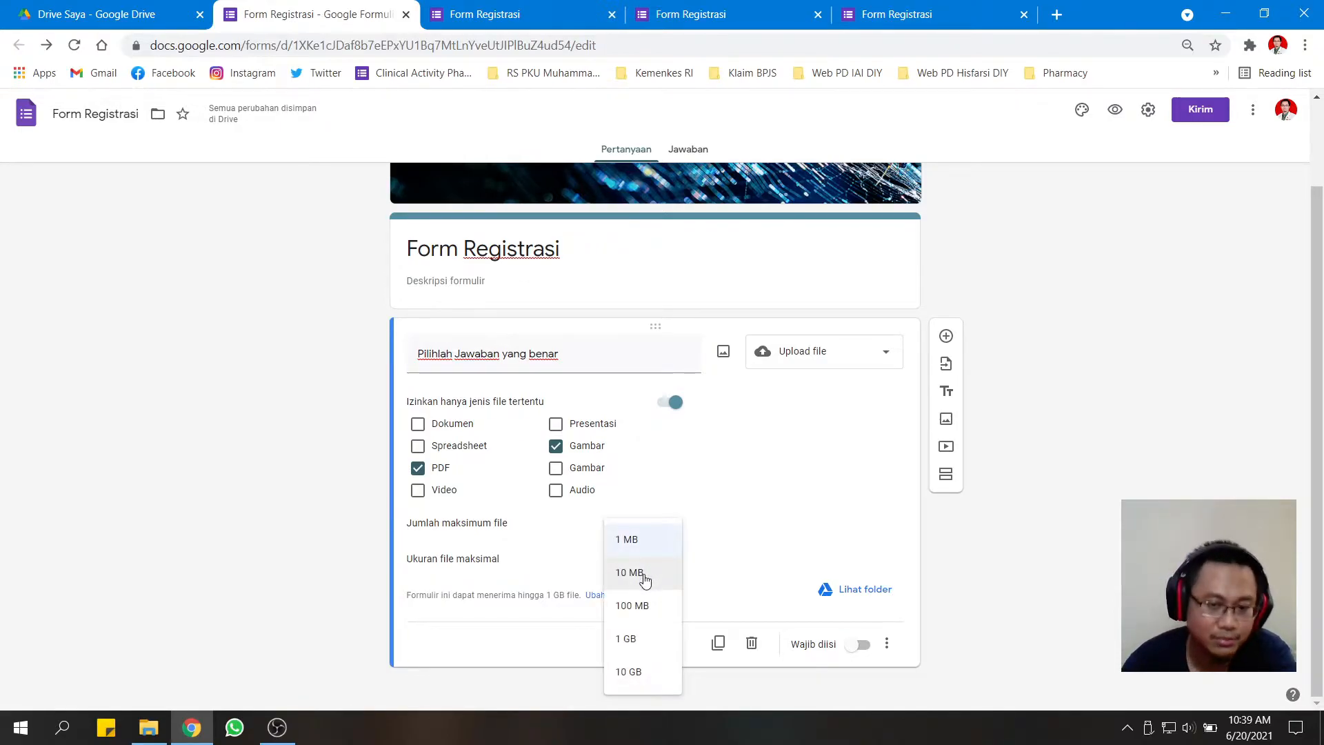
click(751, 539)
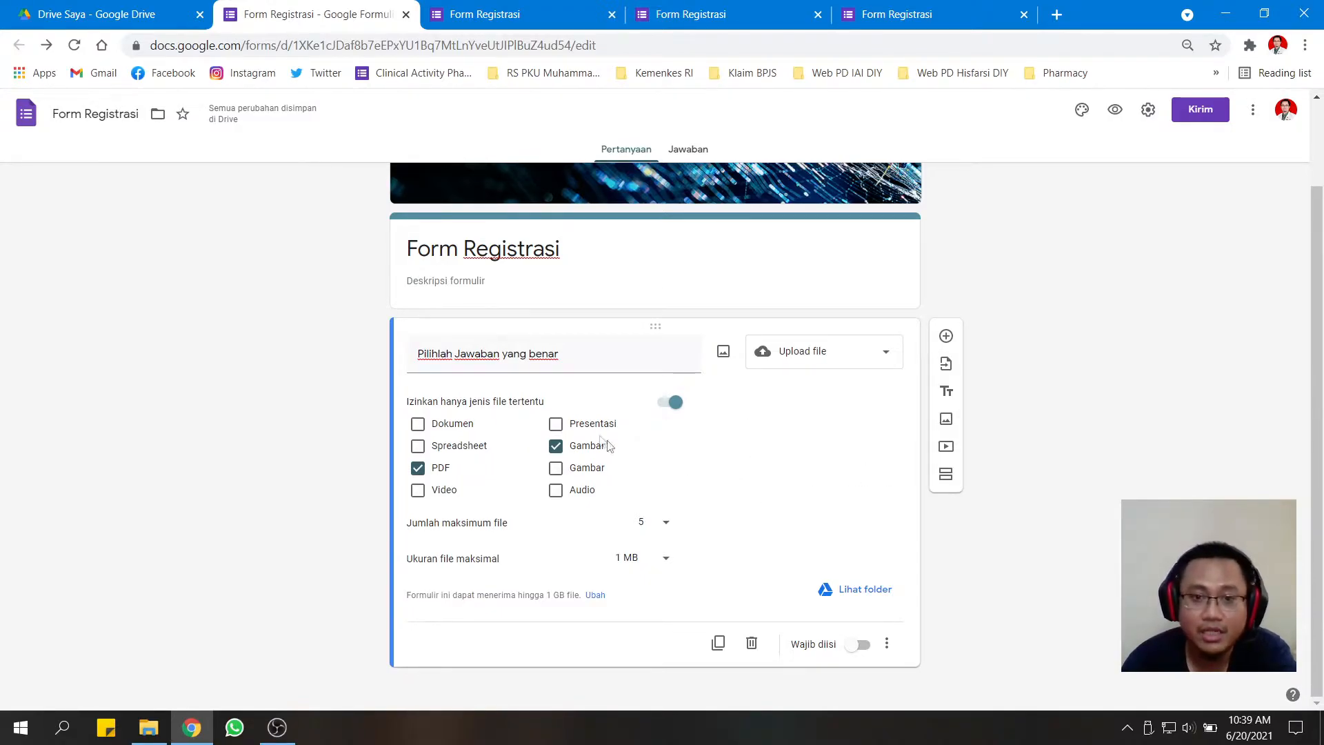
Preview the form and browse the Downloads folder for PDF files to add to the upload question.
click(1115, 109)
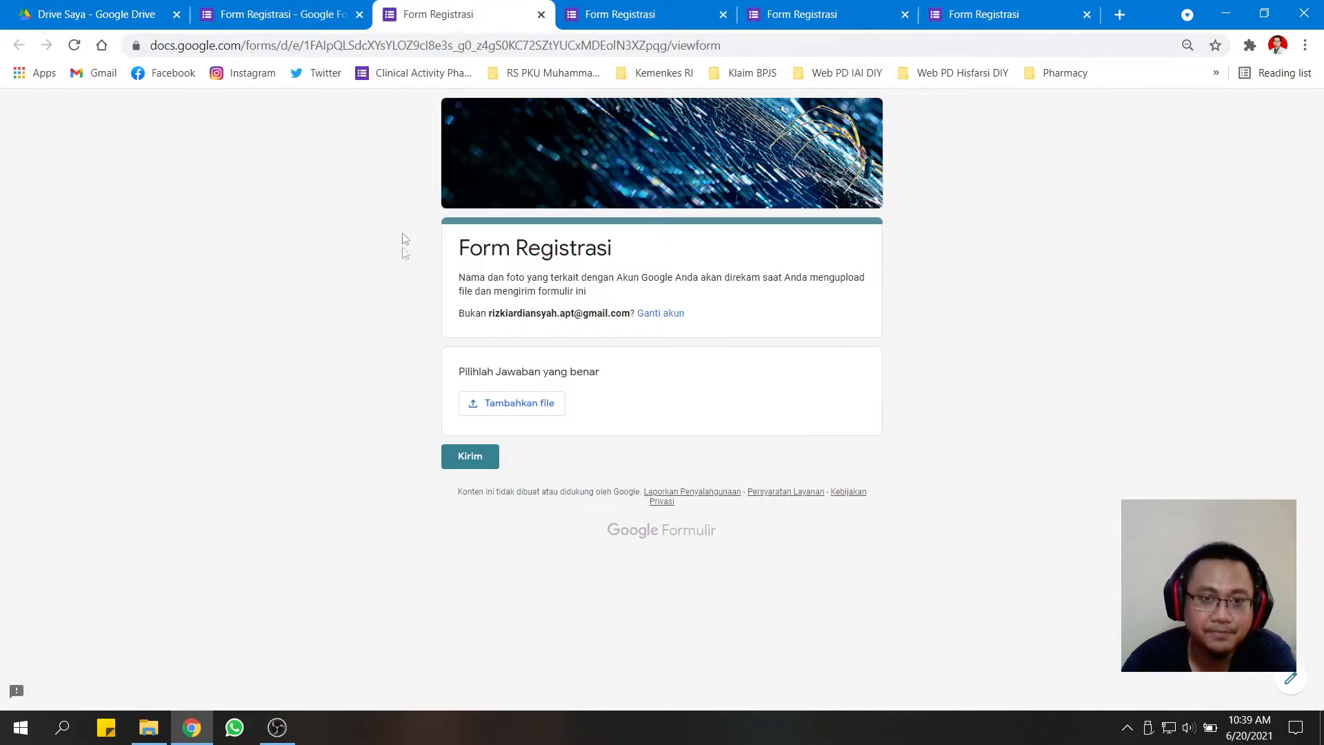
click(525, 409)
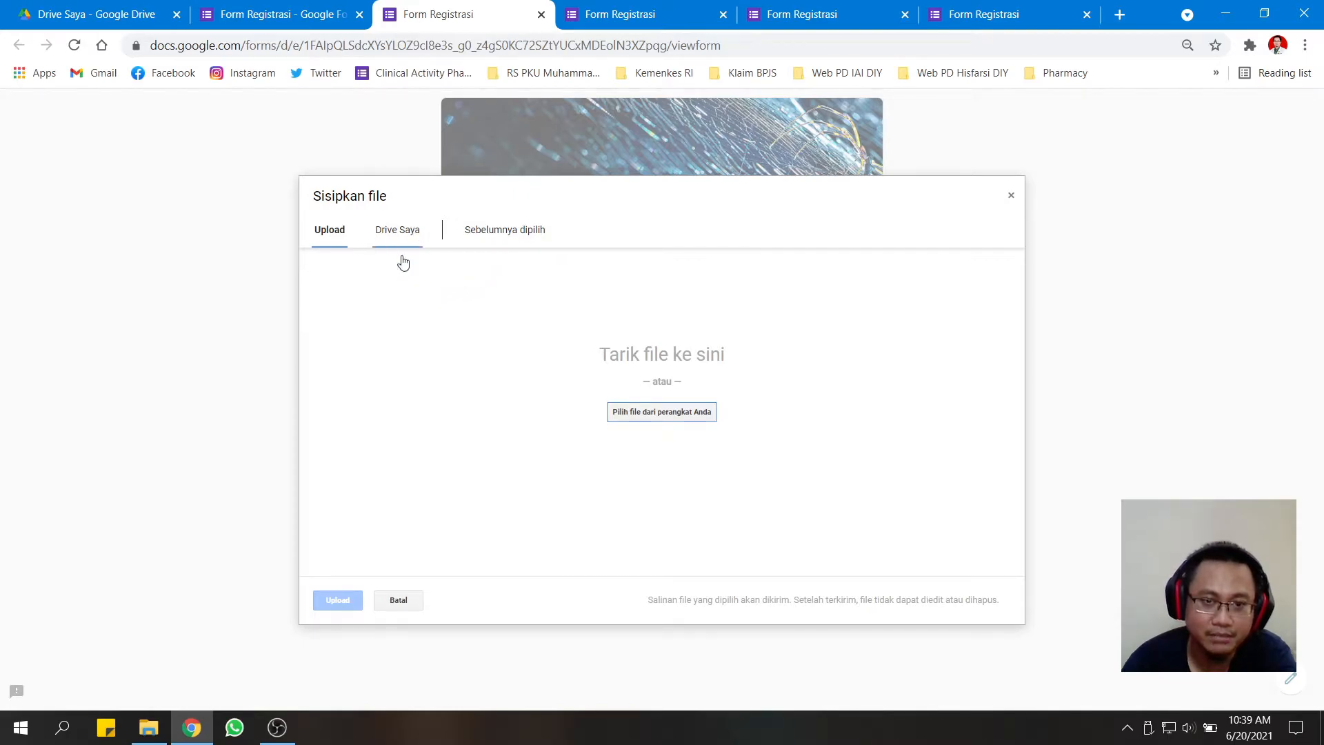
click(654, 420)
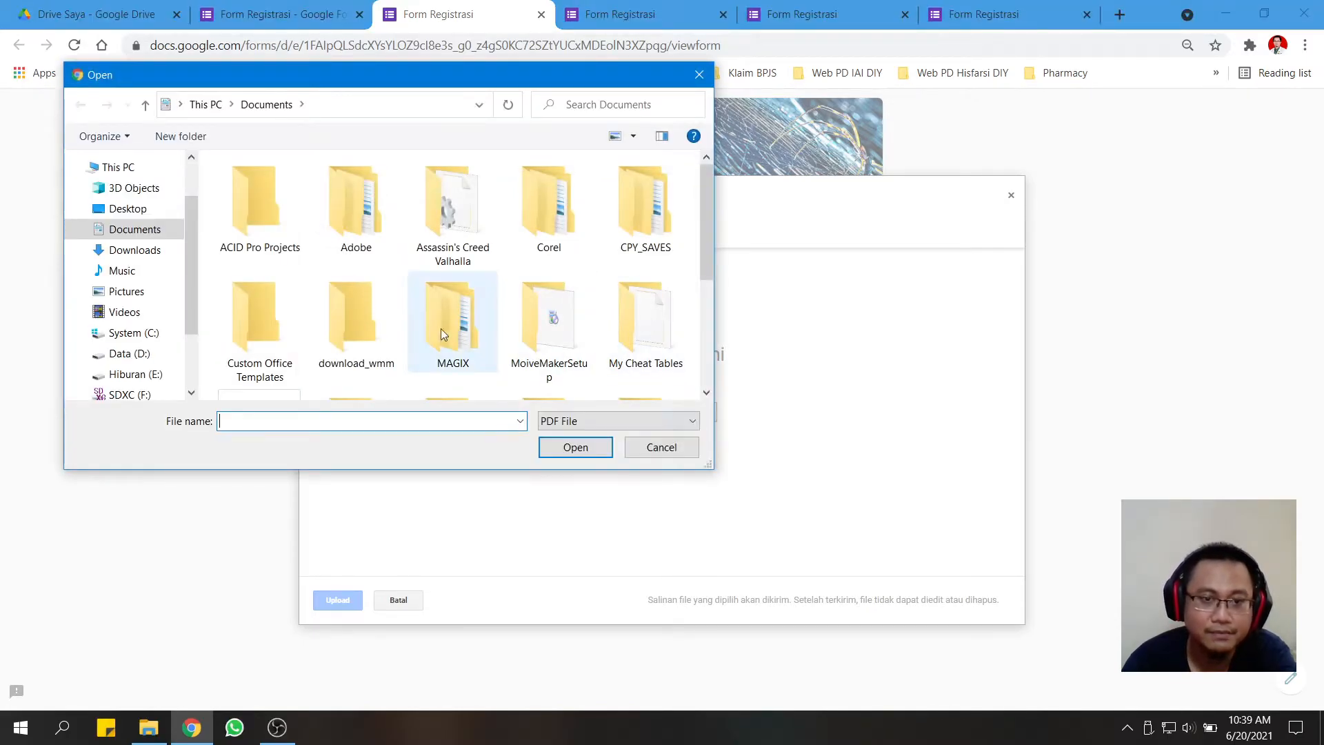
click(137, 252)
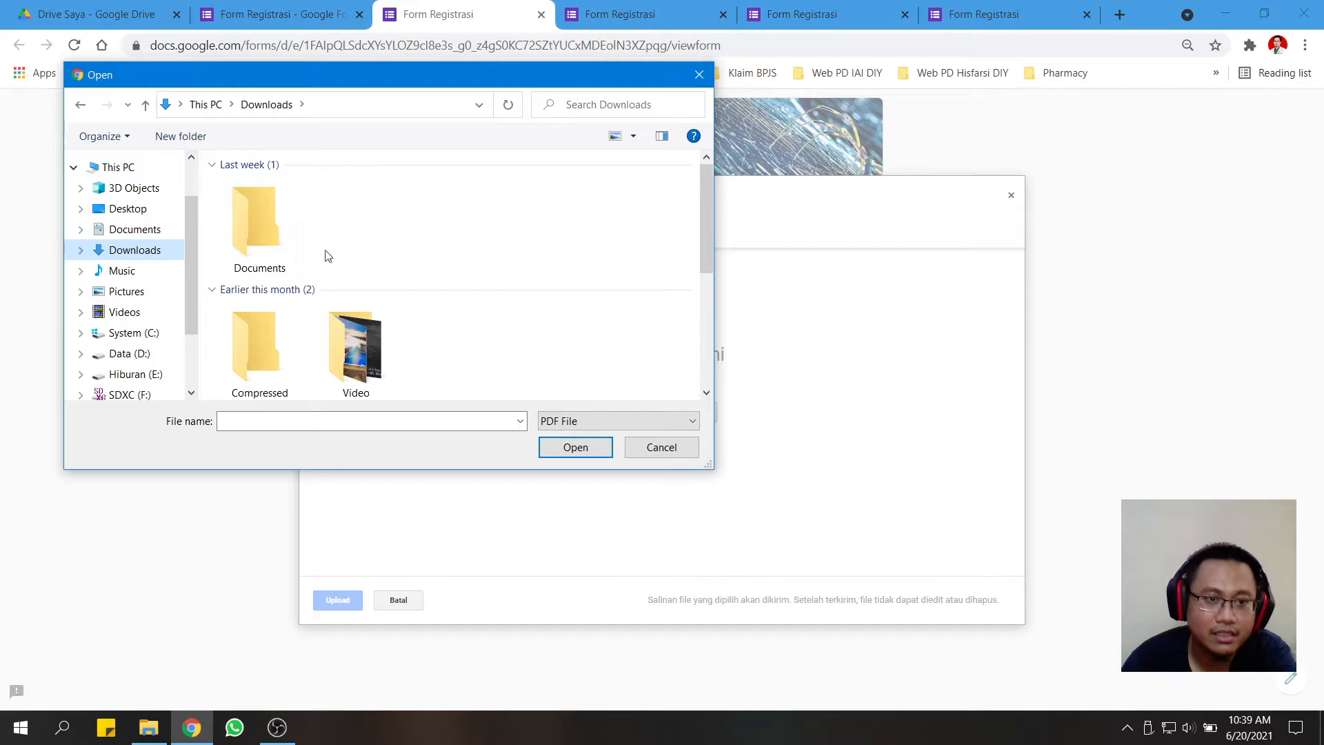
scroll(338, 267, down, 5)
scroll(338, 269, up, 1)
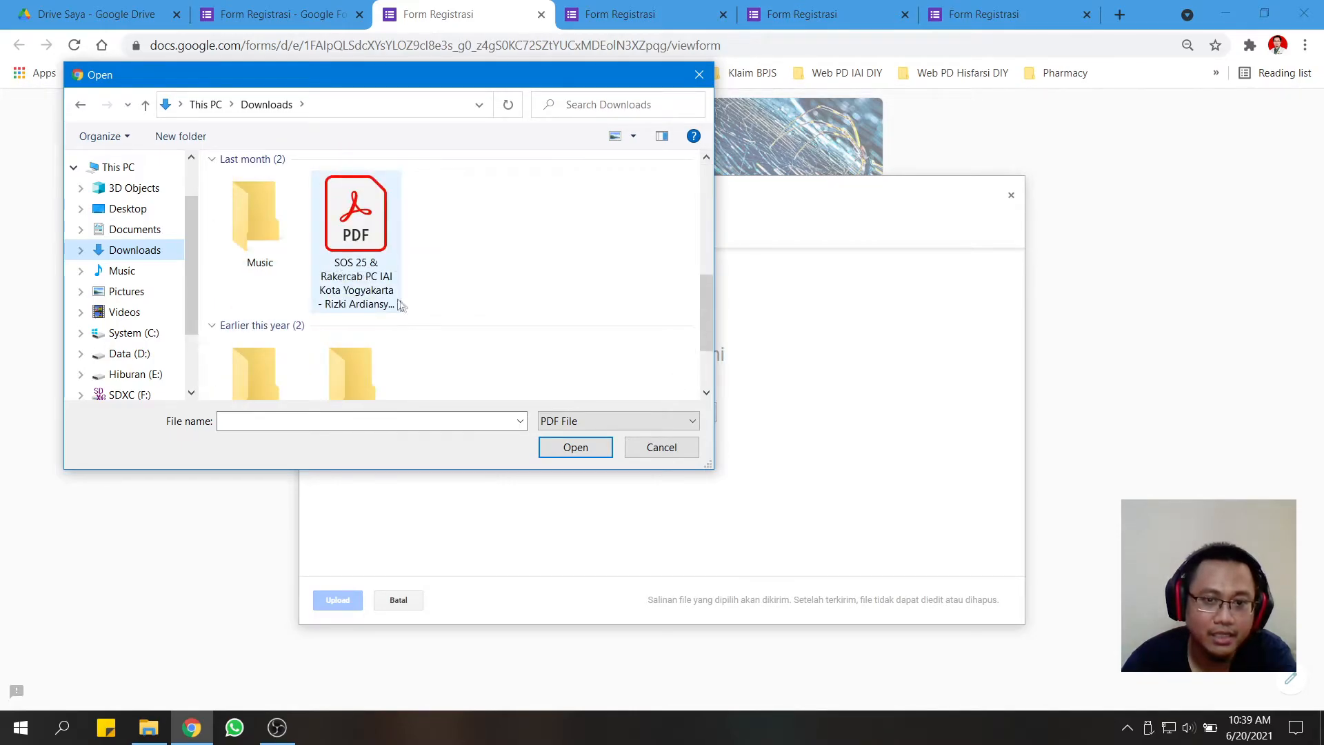
click(563, 422)
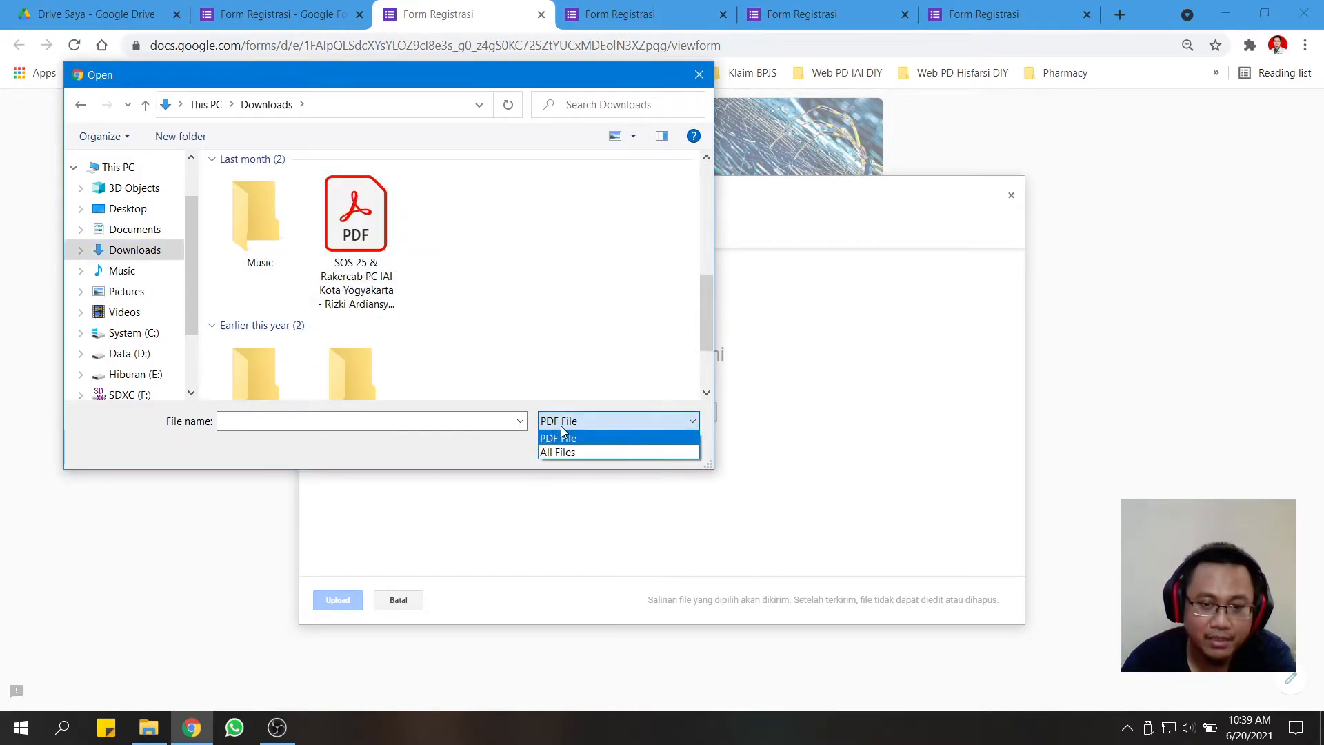
click(565, 436)
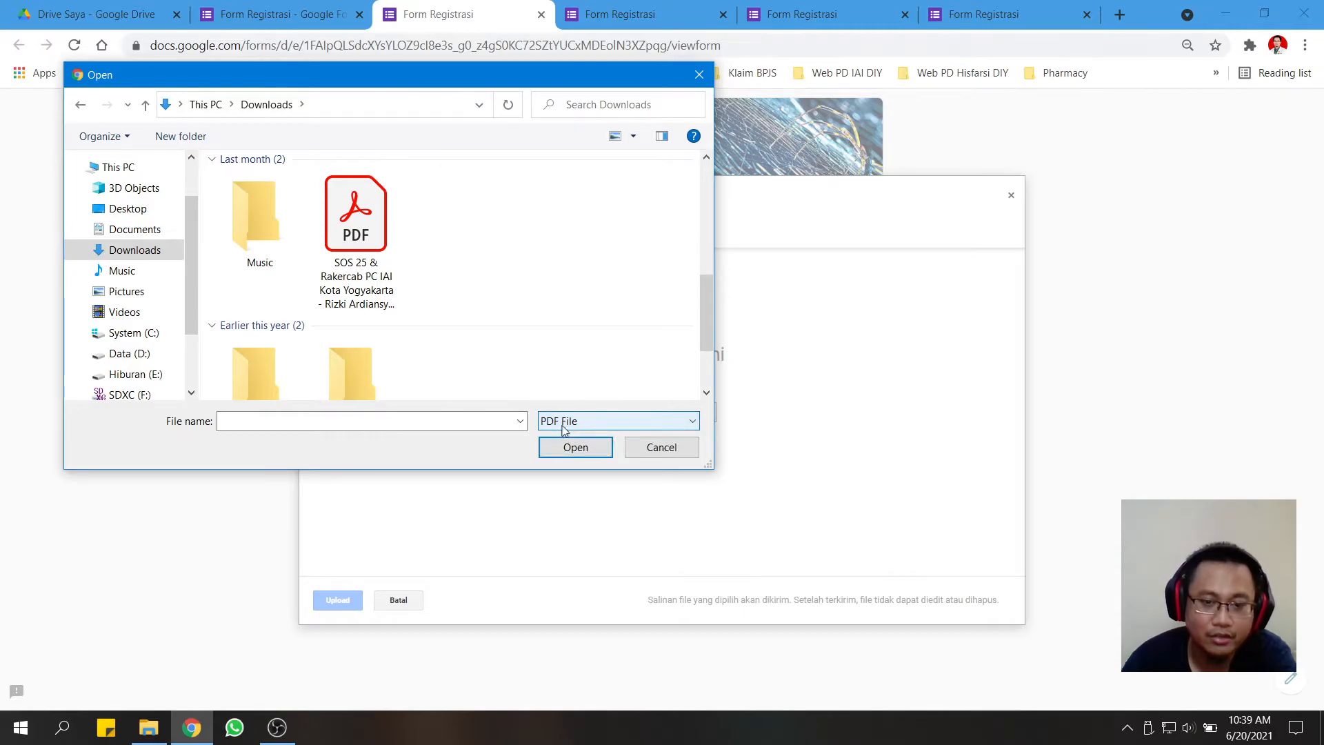
scroll(355, 255, down, 1)
scroll(360, 251, up, 5)
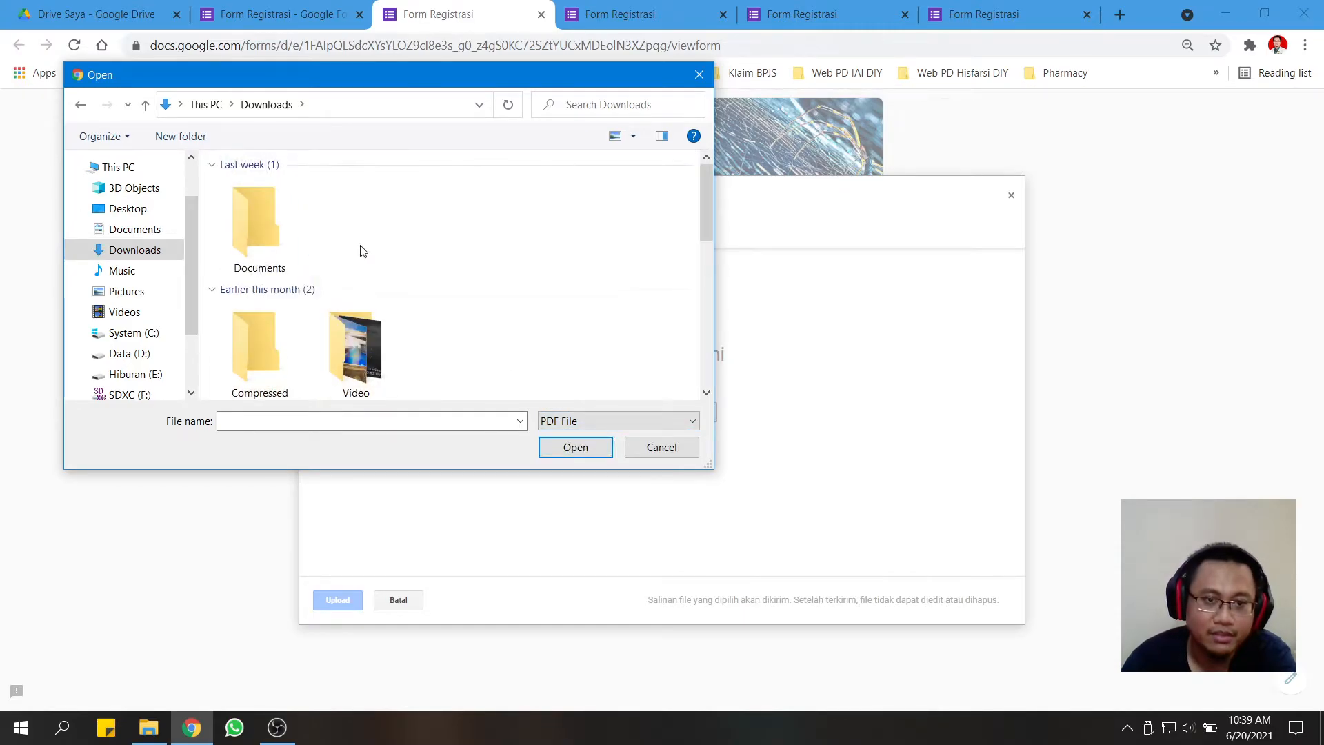
scroll(373, 255, down, 3)
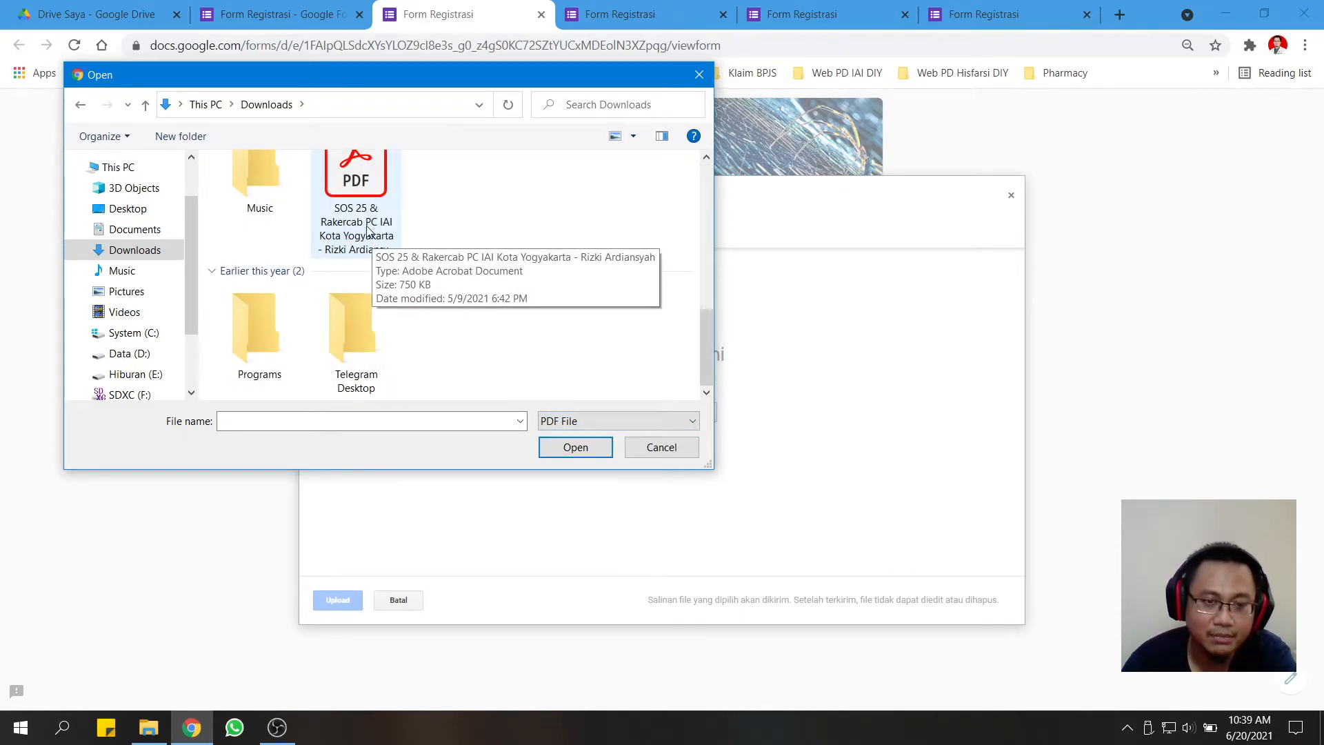
Show all file types and try to add the Word document KERANGKA ACUAN WEBINAR 27 JUNI 2021 to the upload question.
click(558, 422)
click(557, 451)
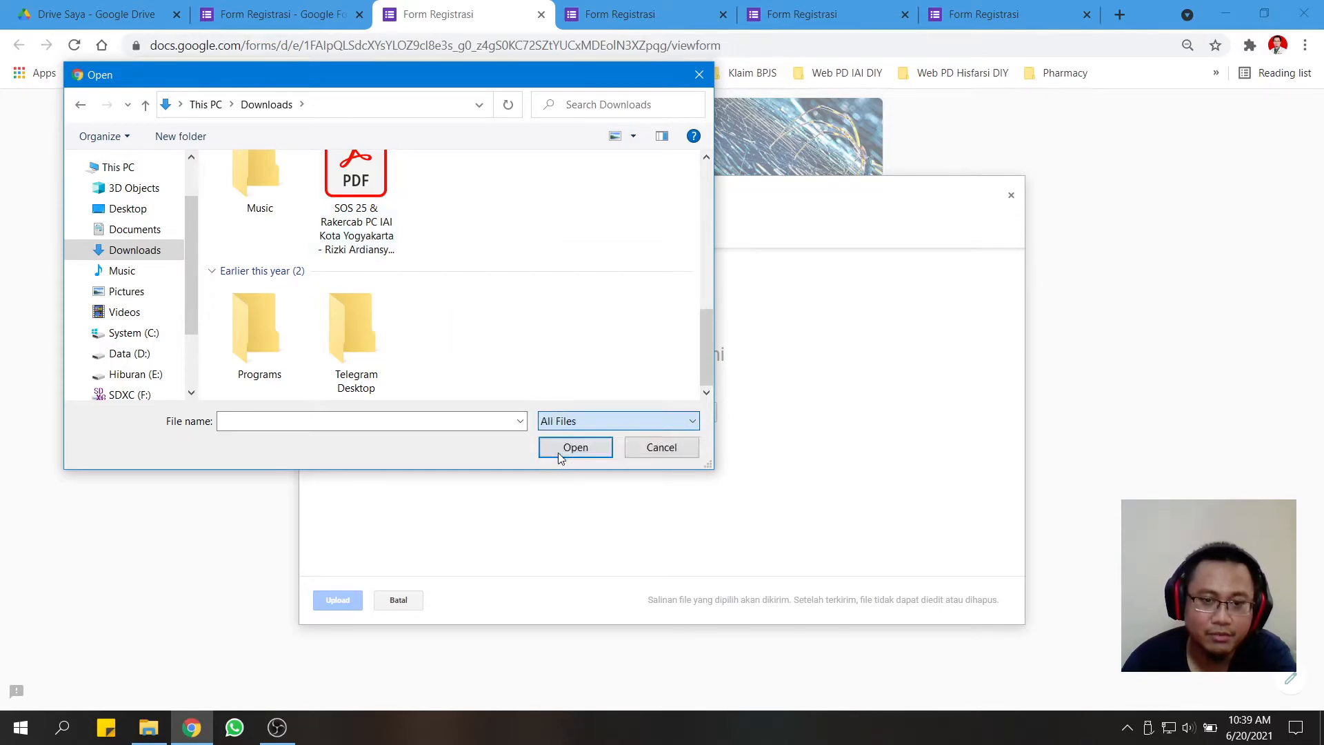
click(265, 277)
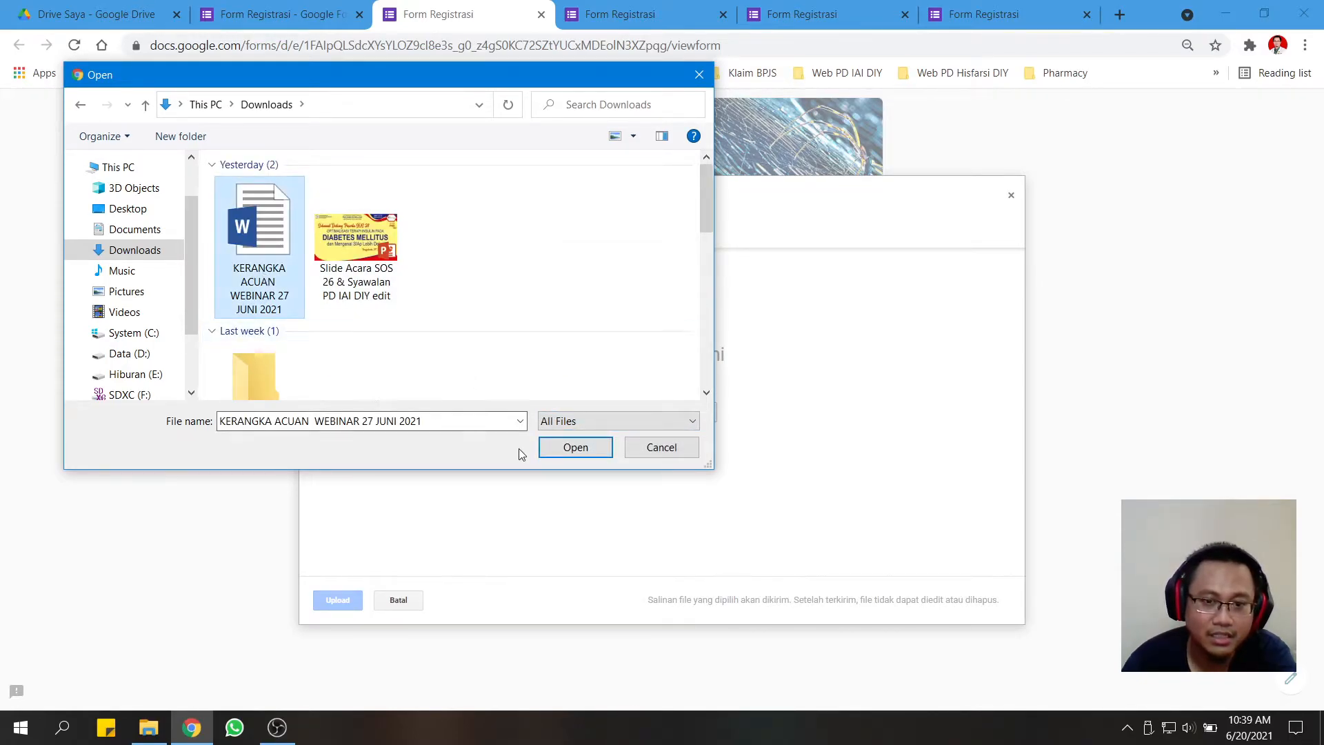
click(555, 449)
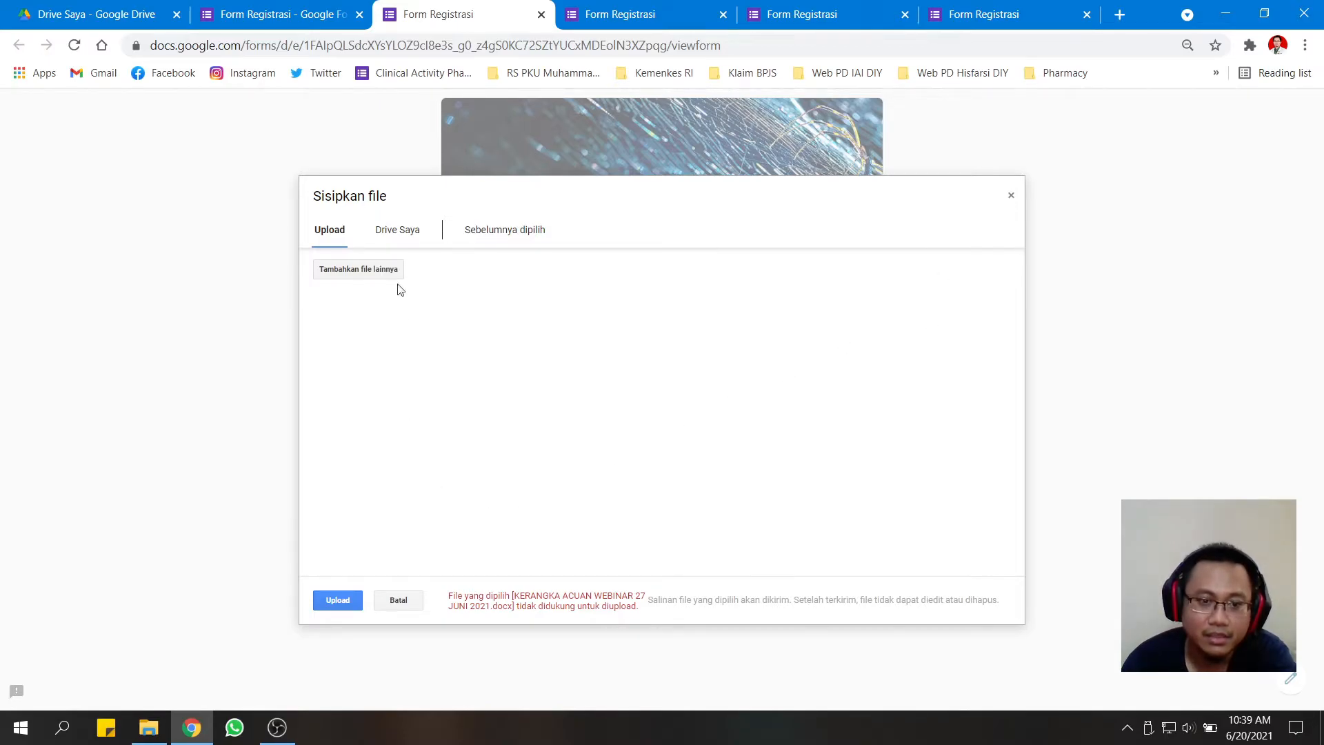
Try adding the SOS 25 & Rakercab PC IAI Kota Yogyakarta PDF from Downloads, then close the file insertion dialog without uploading.
click(374, 270)
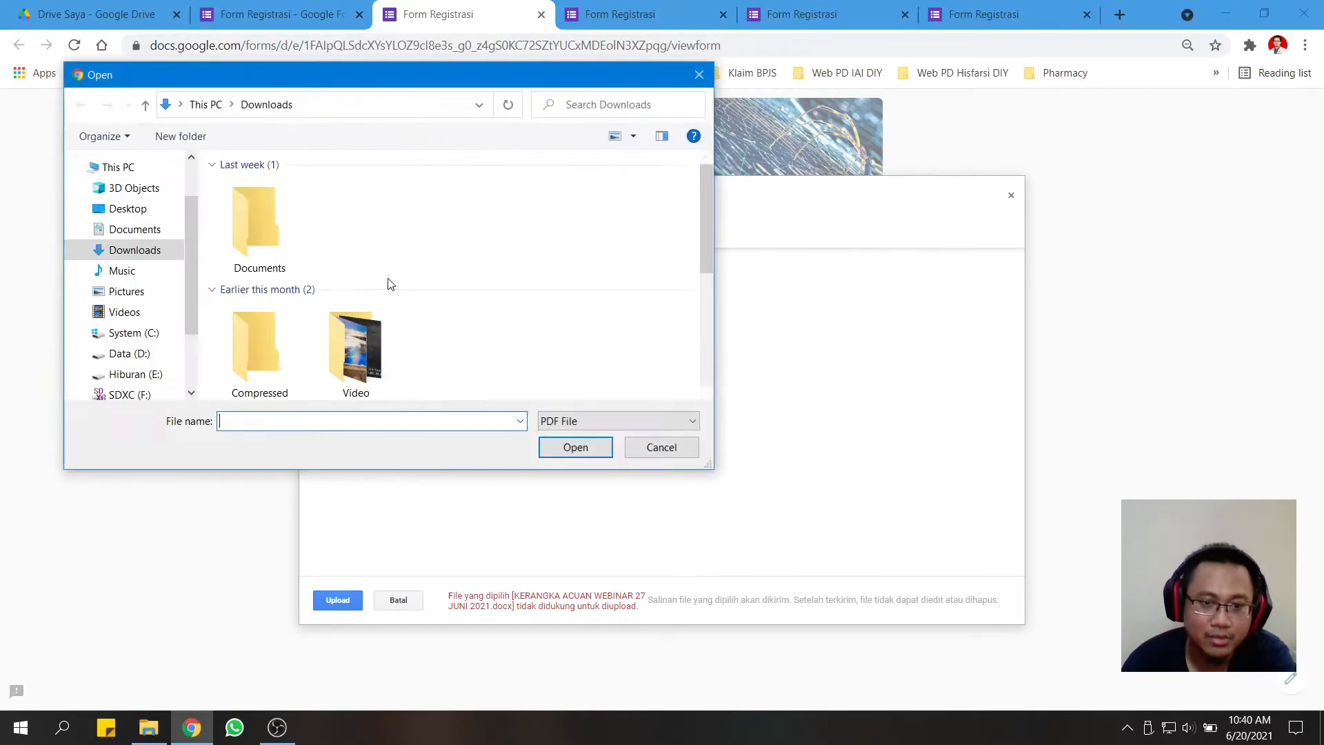
scroll(406, 262, down, 3)
click(401, 249)
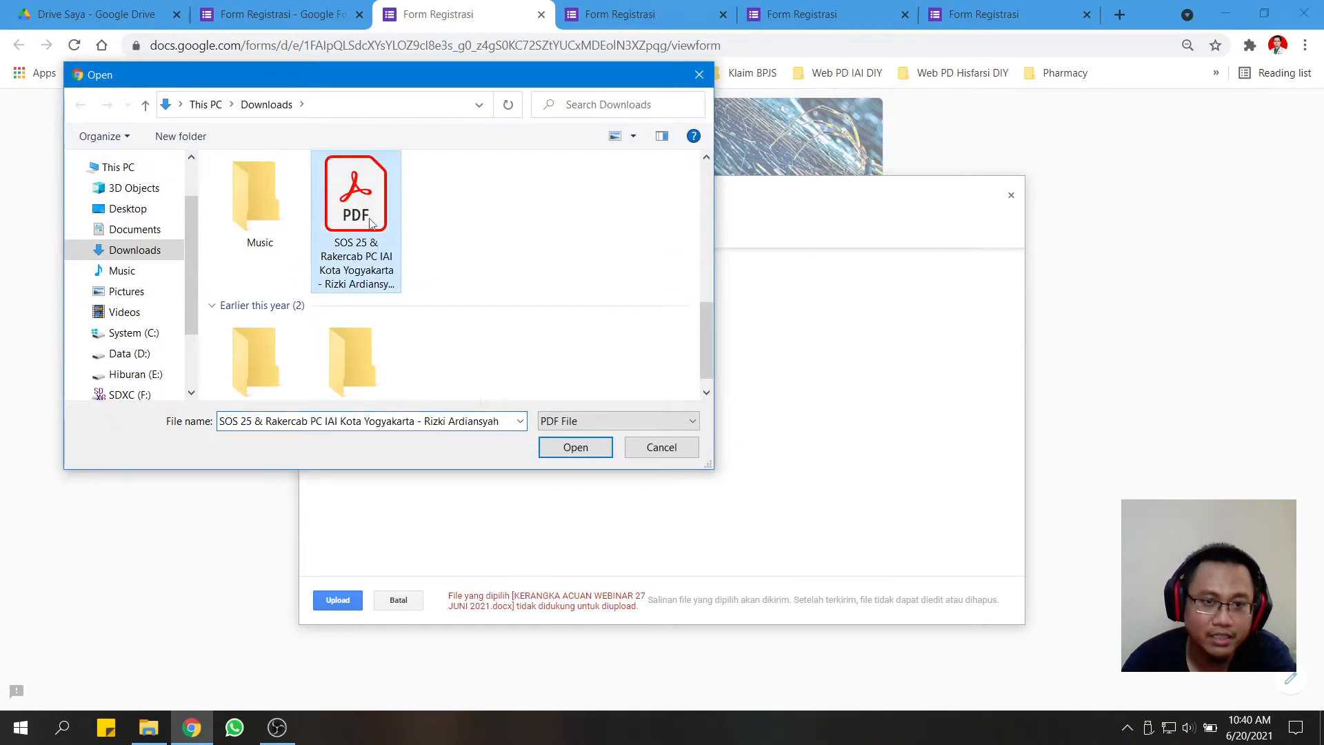
click(584, 449)
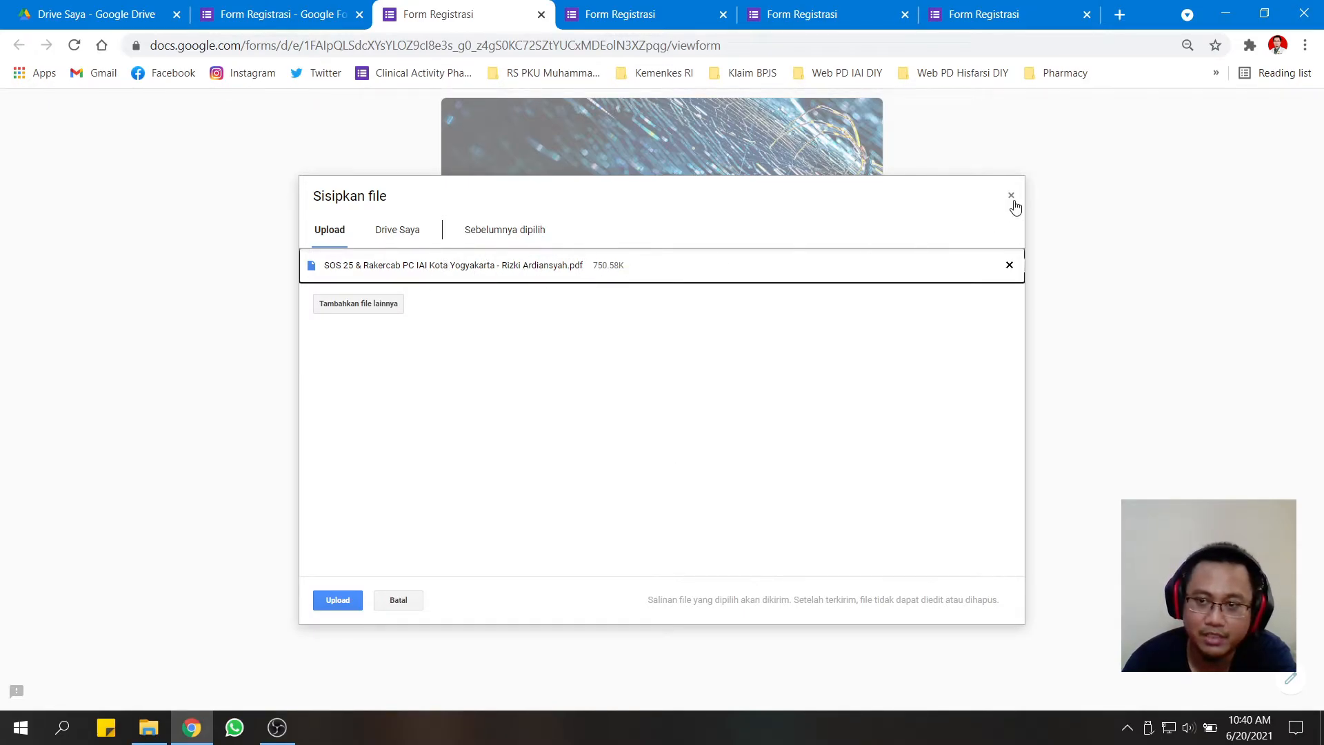
click(1011, 196)
Return to the form editor and also allow the second Gambar file type in the upload question.
click(266, 15)
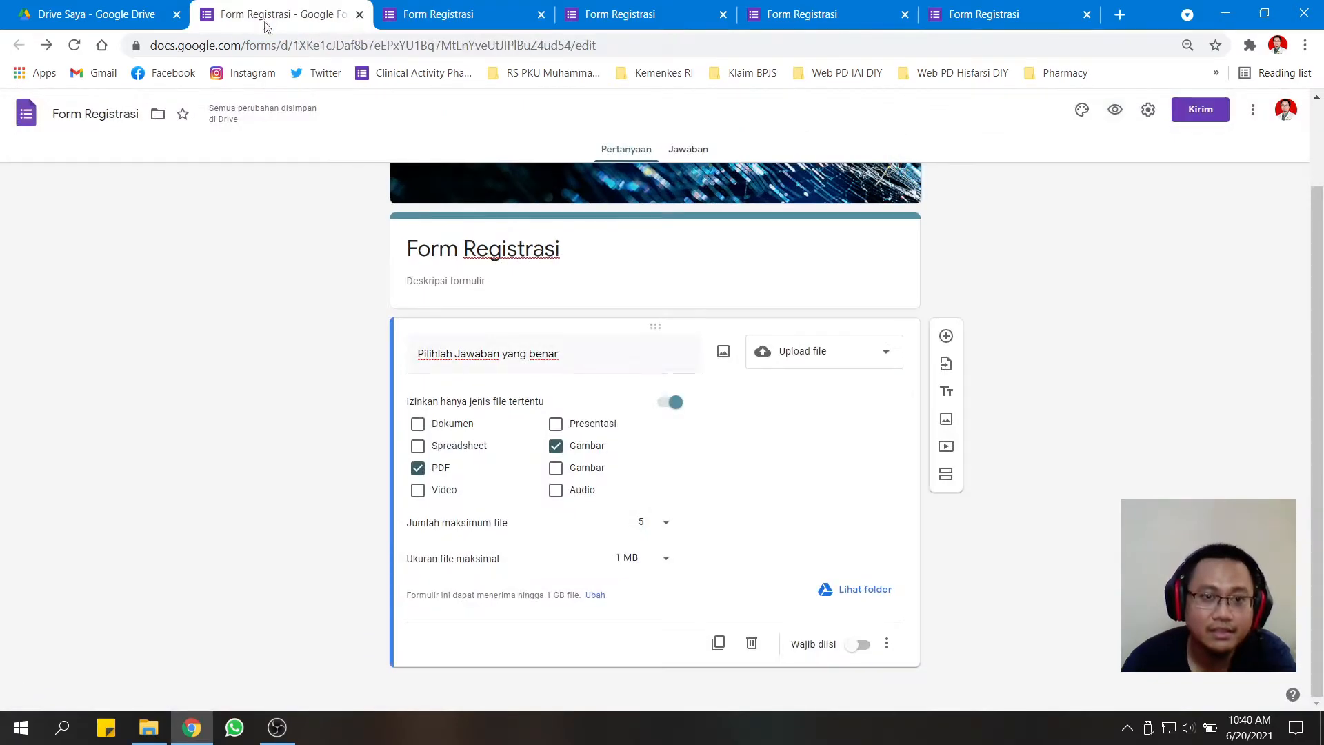
click(556, 469)
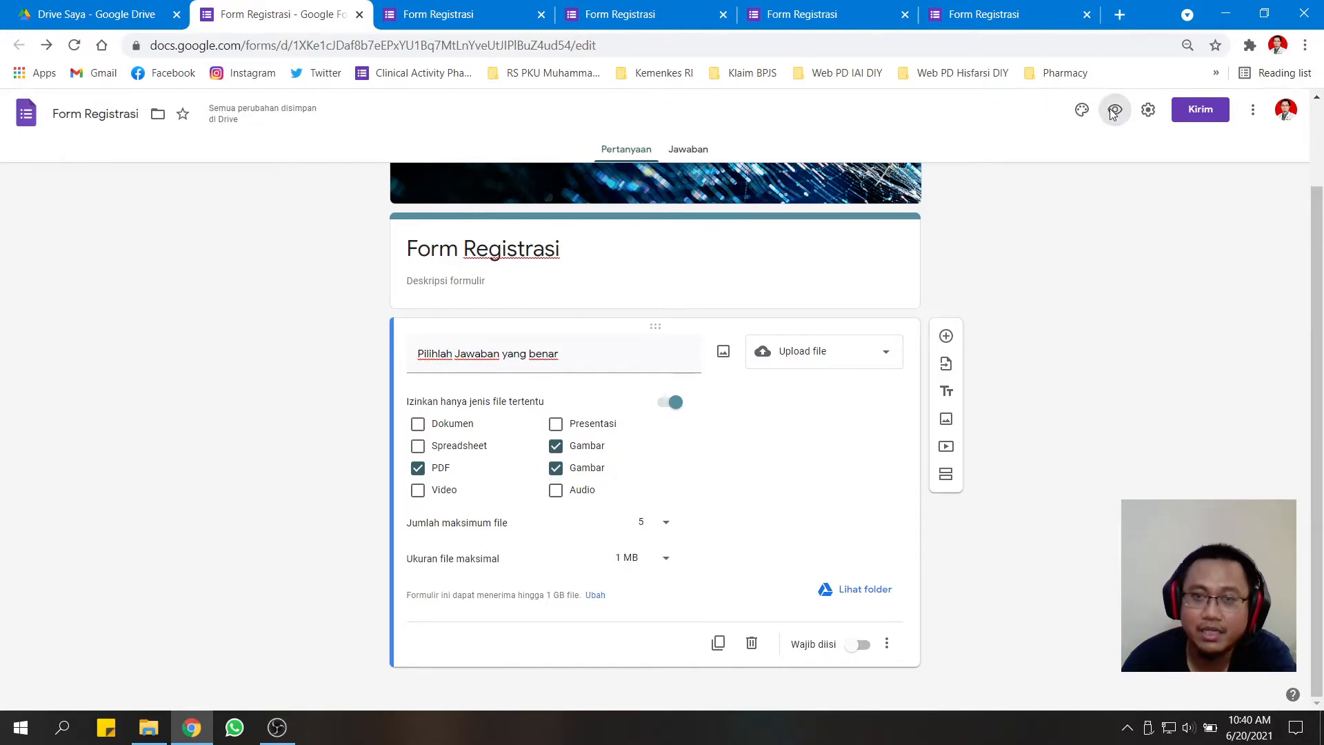
Preview the form again and try selecting the SOS 26 image and the SOS 25 PDF from Downloads for the upload question.
click(1115, 110)
click(539, 408)
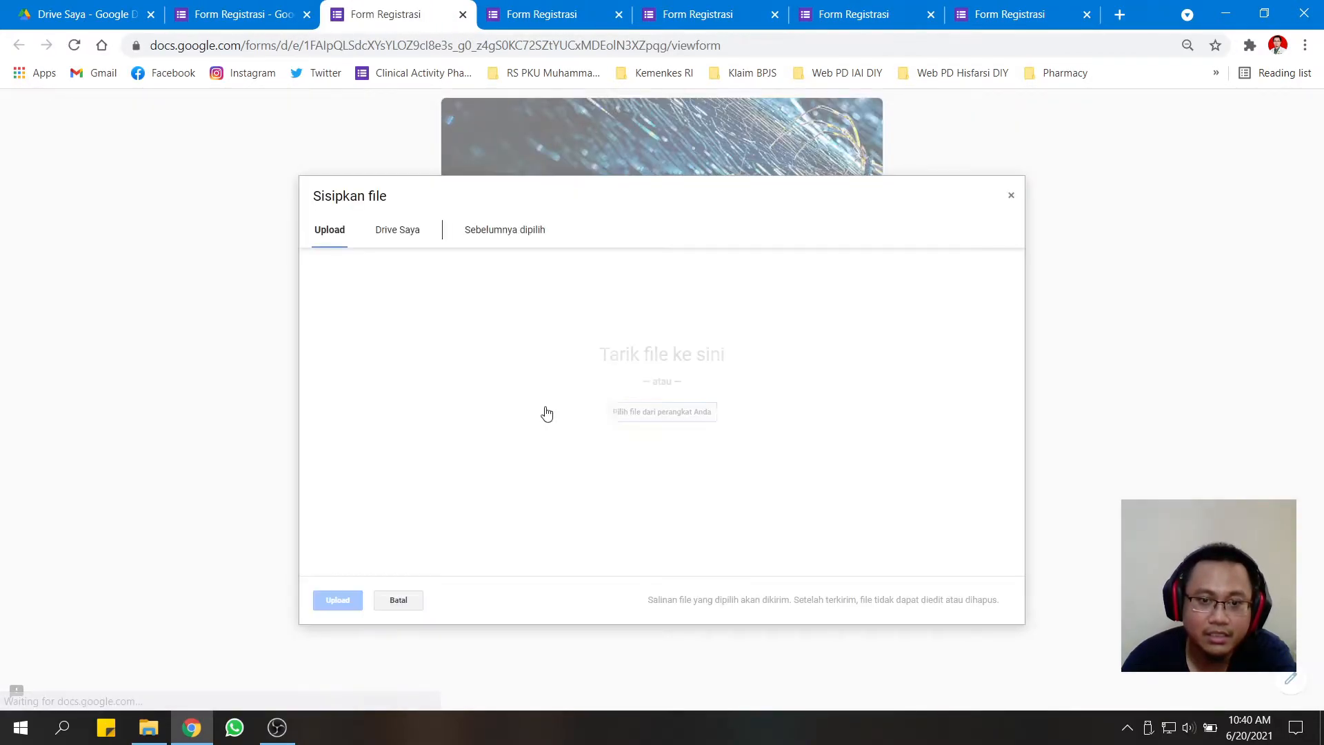
click(644, 412)
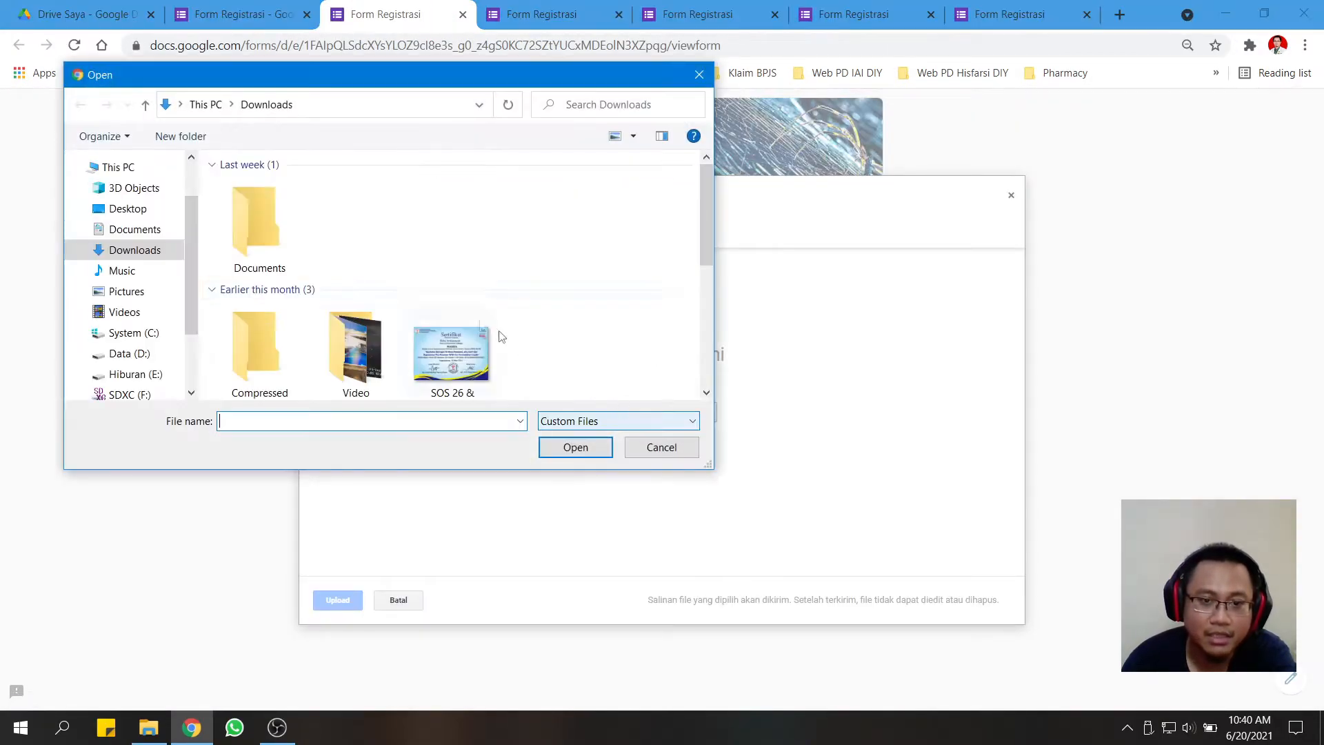
scroll(455, 365, down, 1)
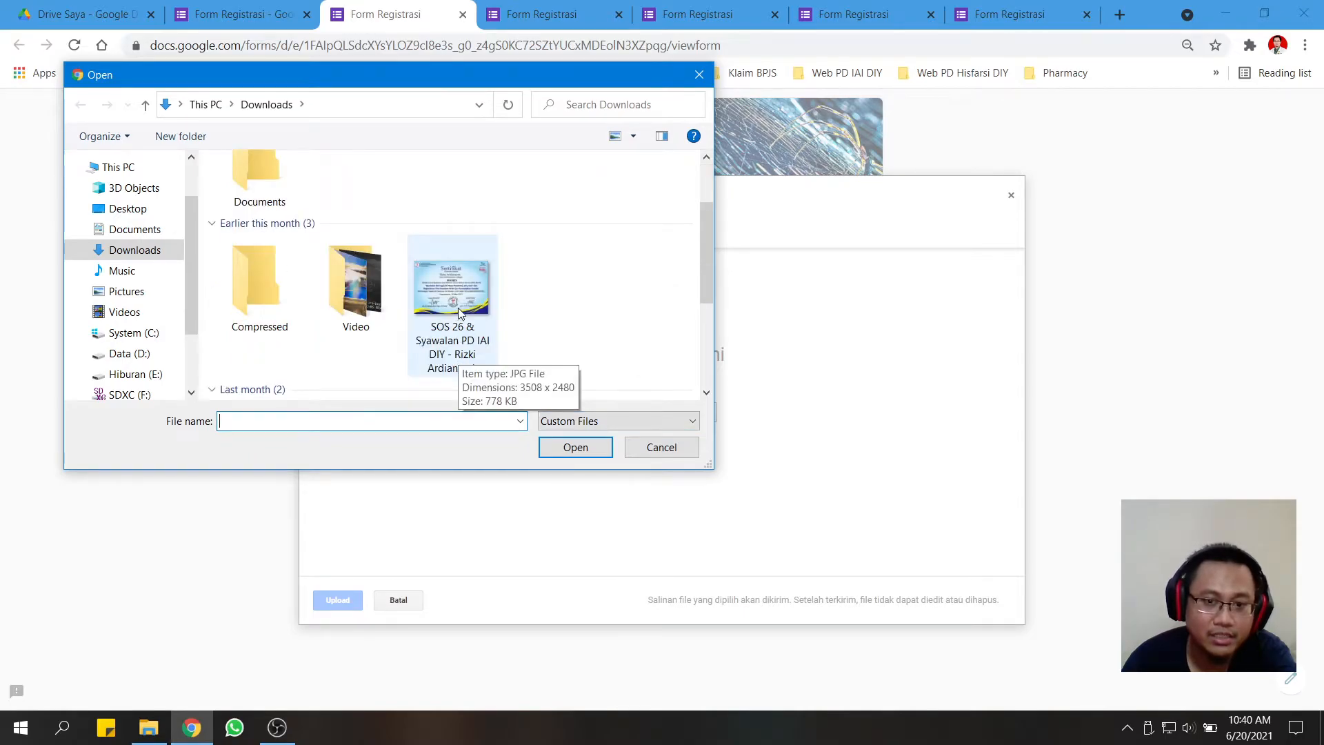
click(595, 421)
click(593, 419)
click(452, 293)
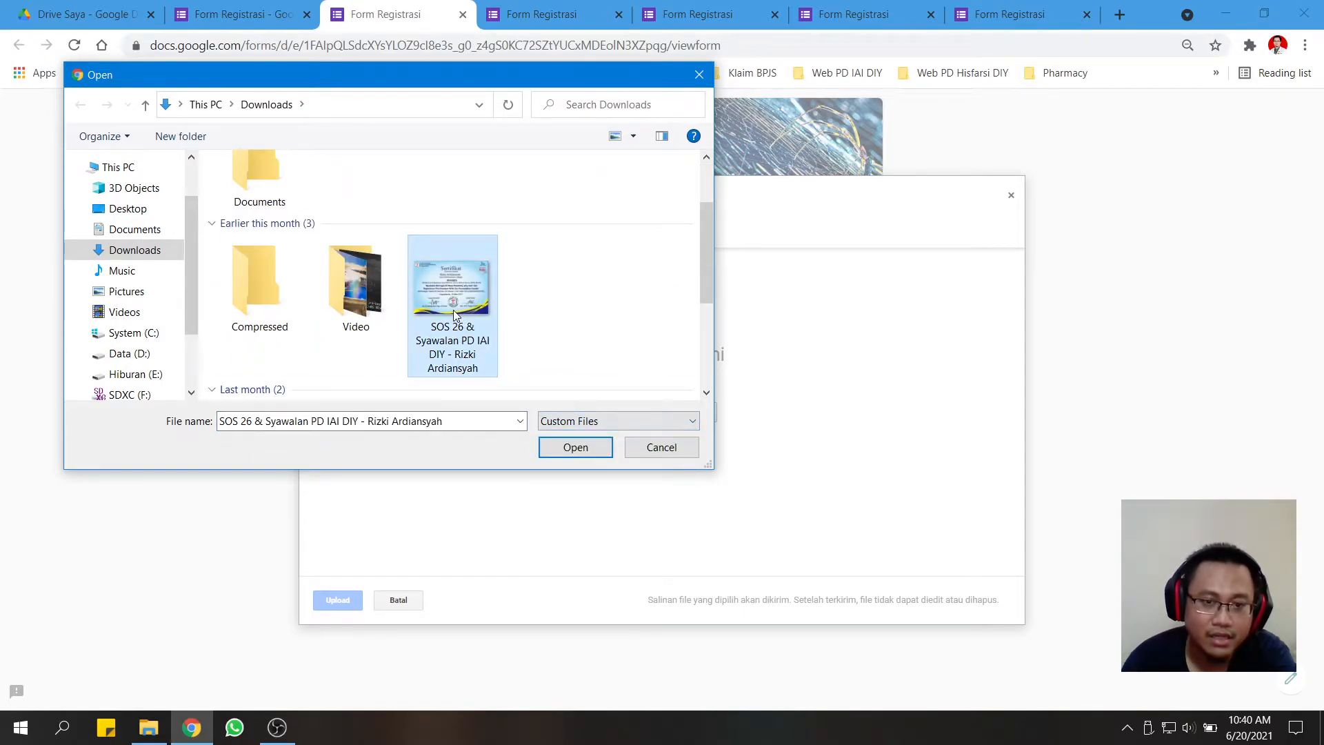
scroll(455, 316, down, 3)
click(356, 175)
scroll(376, 254, up, 5)
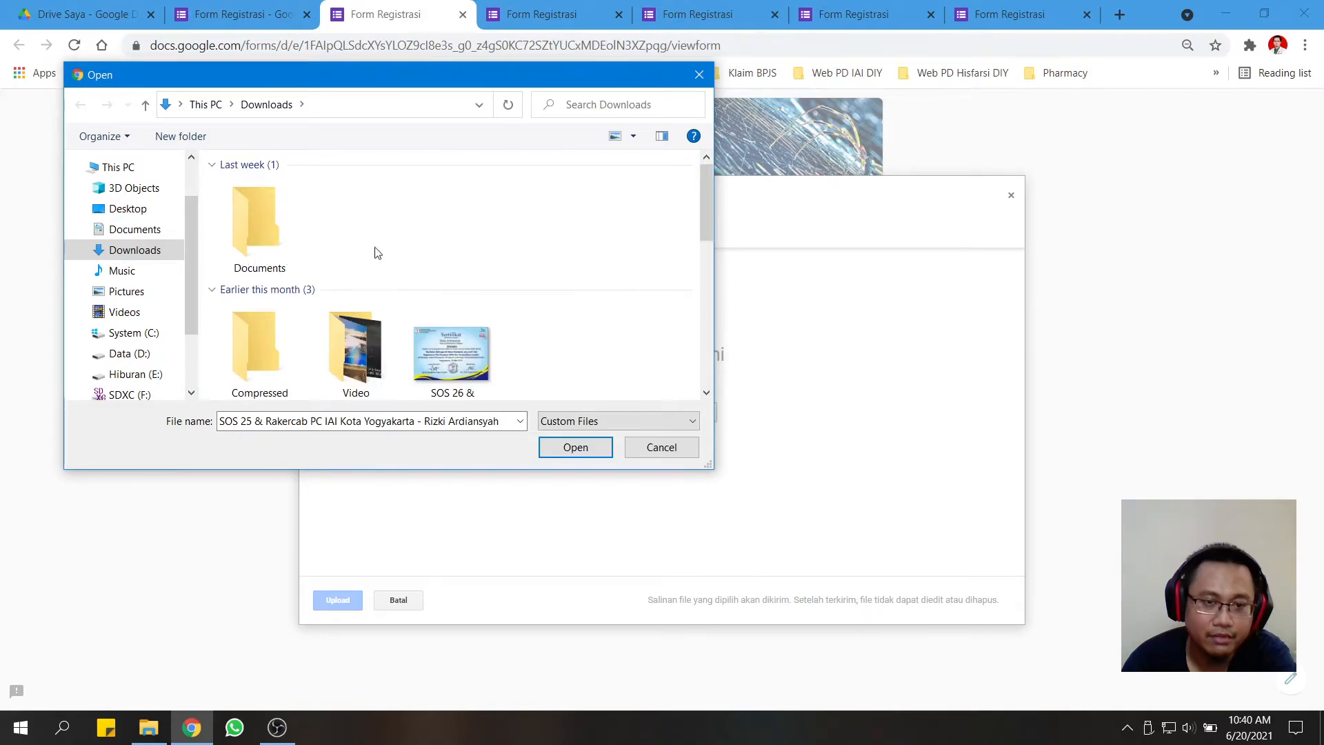
Show all file types, try to add the presentation Slide Acara SOS 26 & Syawalan PD IAI DIY edit, and close the file insertion dialog.
click(569, 421)
click(564, 452)
scroll(496, 366, up, 5)
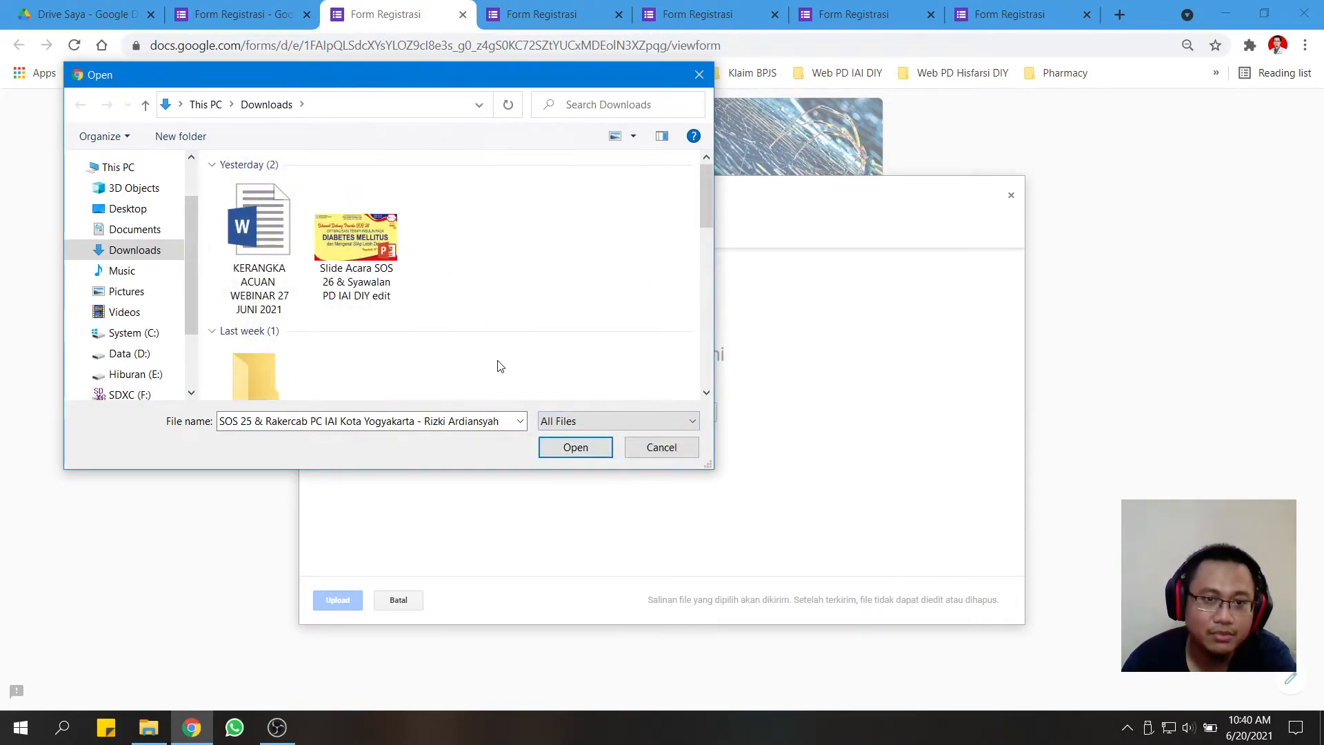
click(351, 247)
click(575, 448)
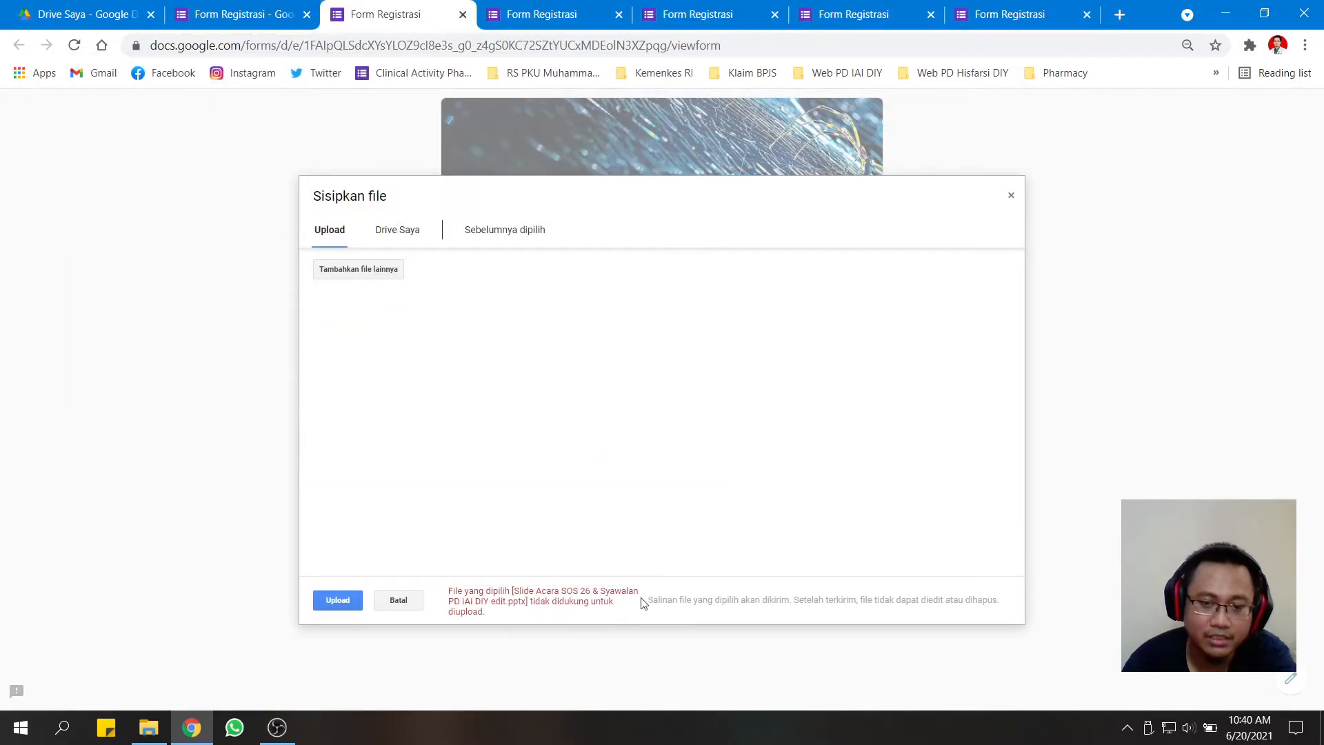
click(1011, 200)
Return to the form editor and change the file upload question's type to Skala linier.
click(241, 13)
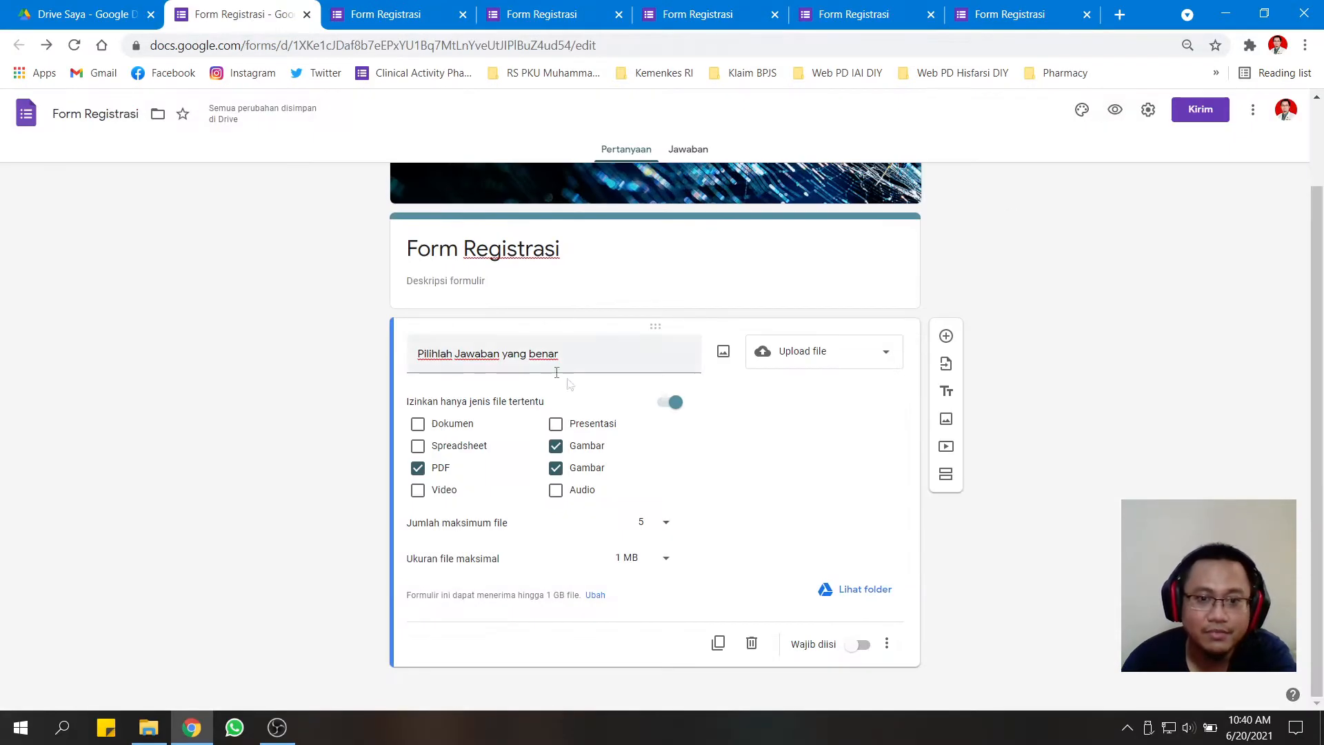
click(815, 359)
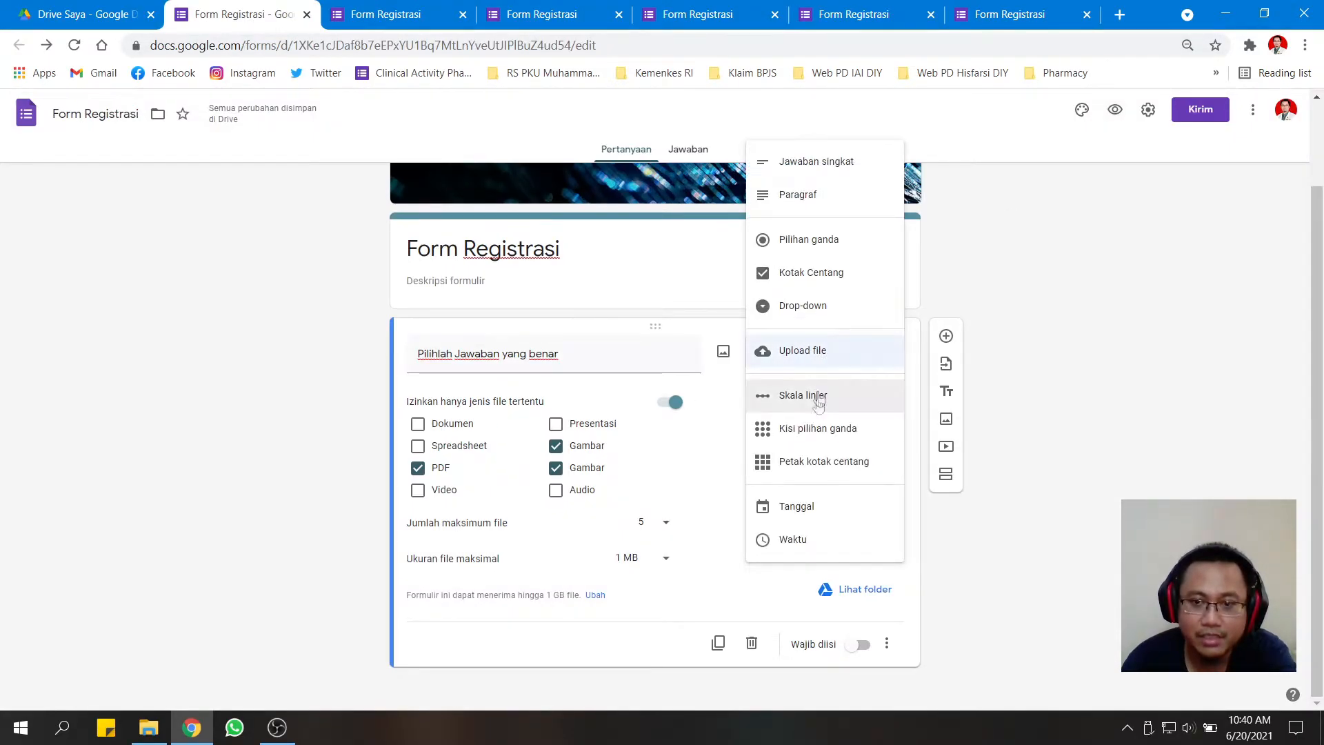
click(819, 394)
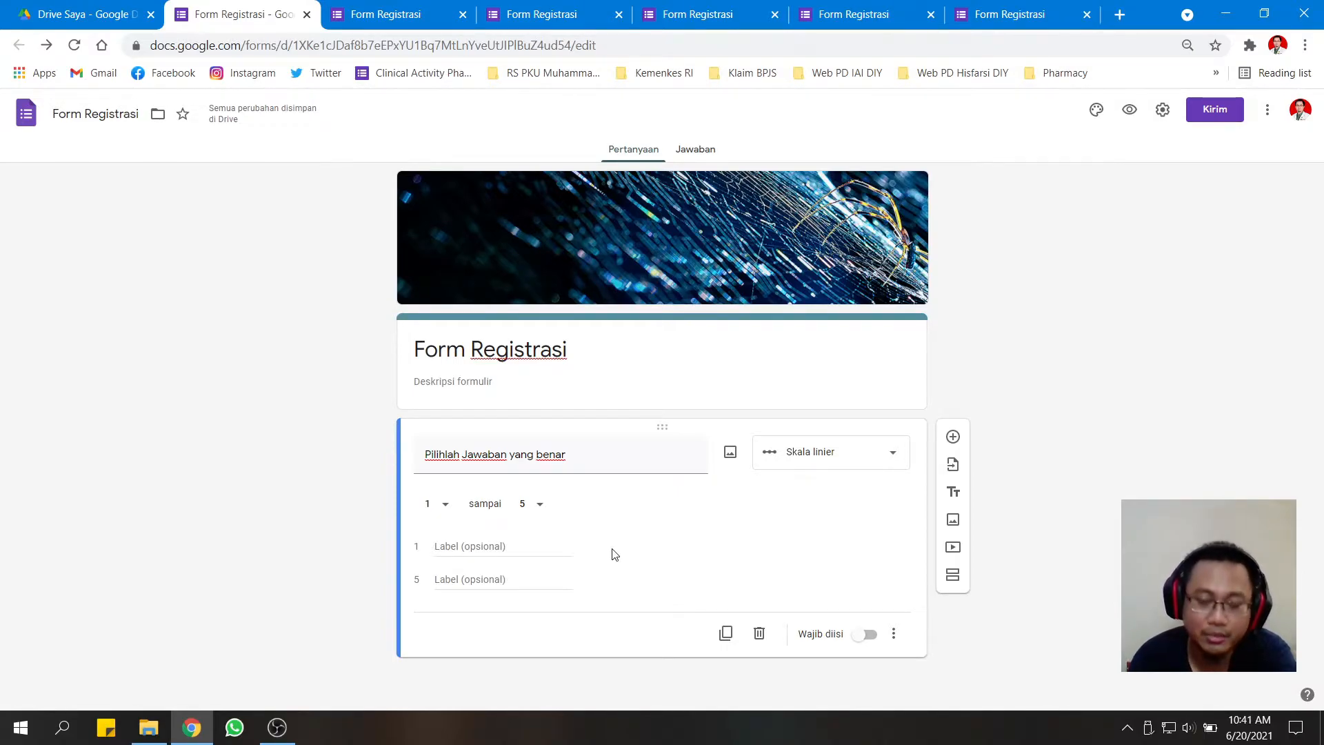
Label scale value 1 as Kurang and value 5 as Baik, and preview the form.
click(501, 548)
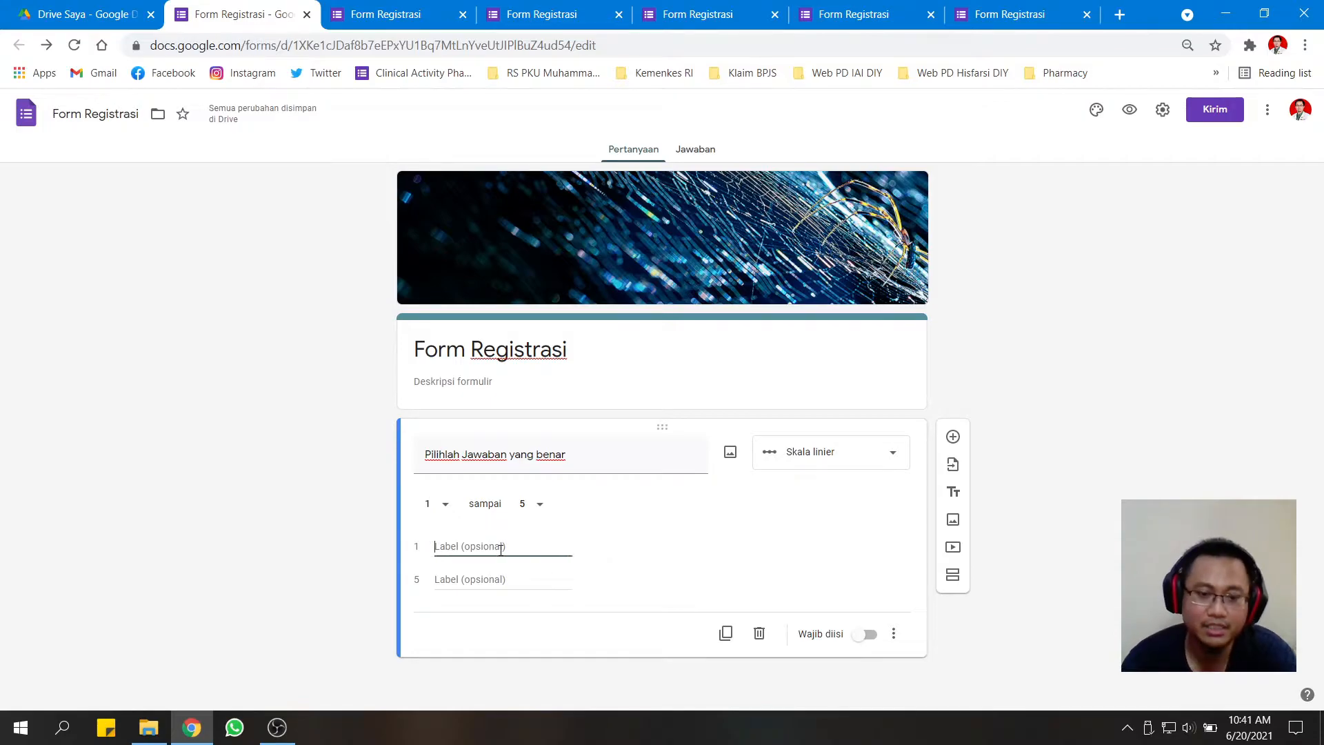
text(Kurang)
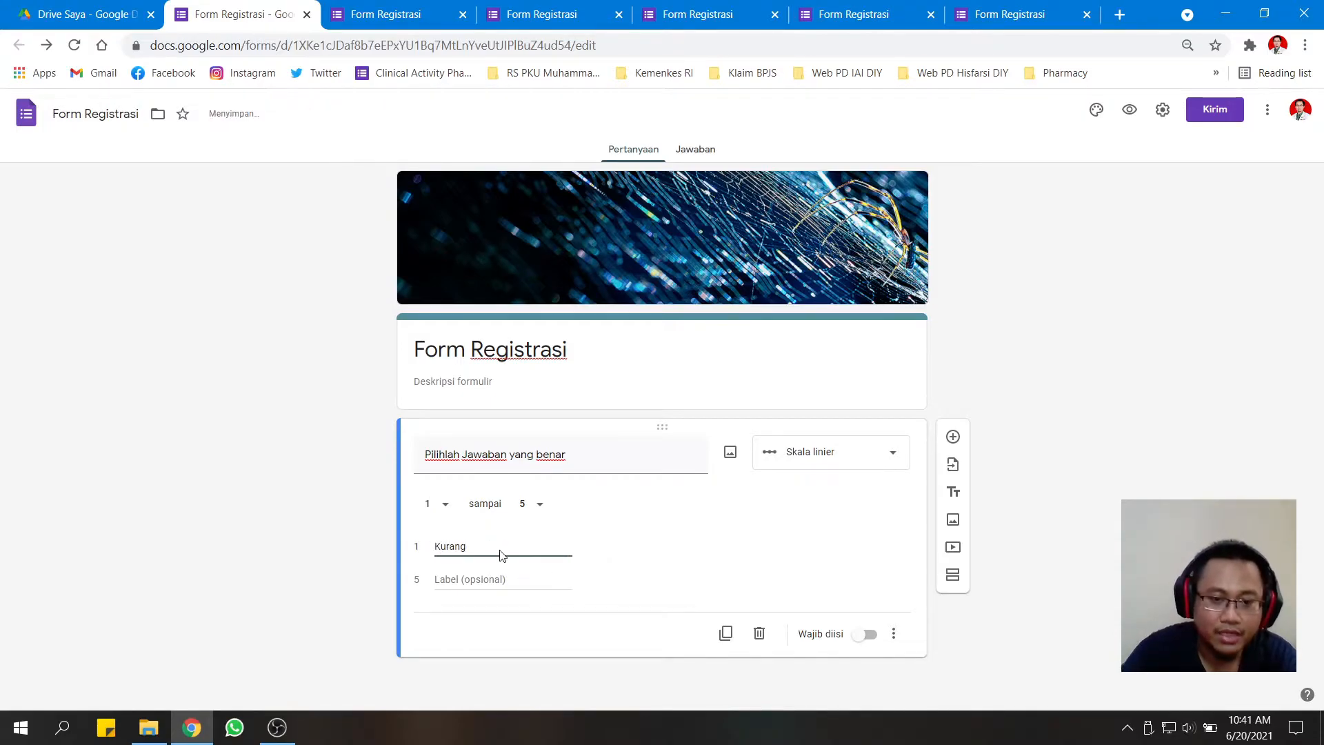
click(494, 580)
text(Baik)
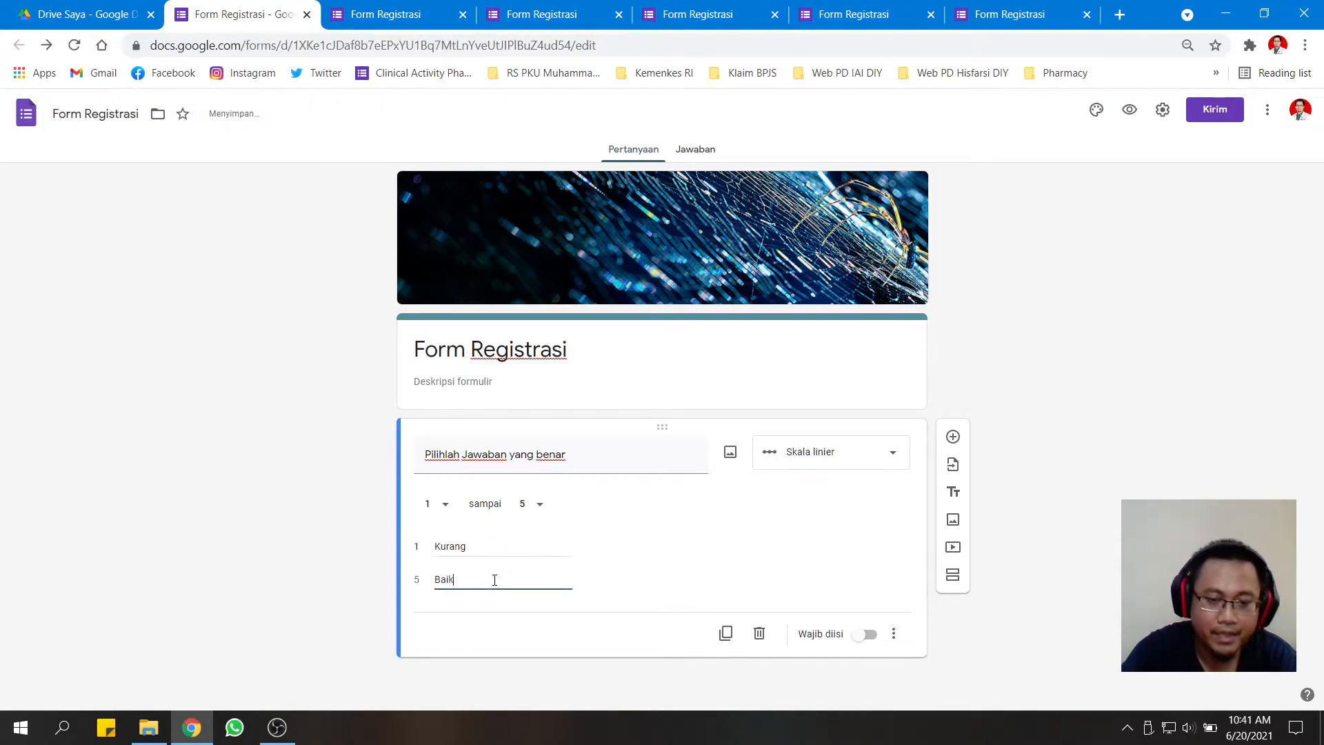
click(711, 552)
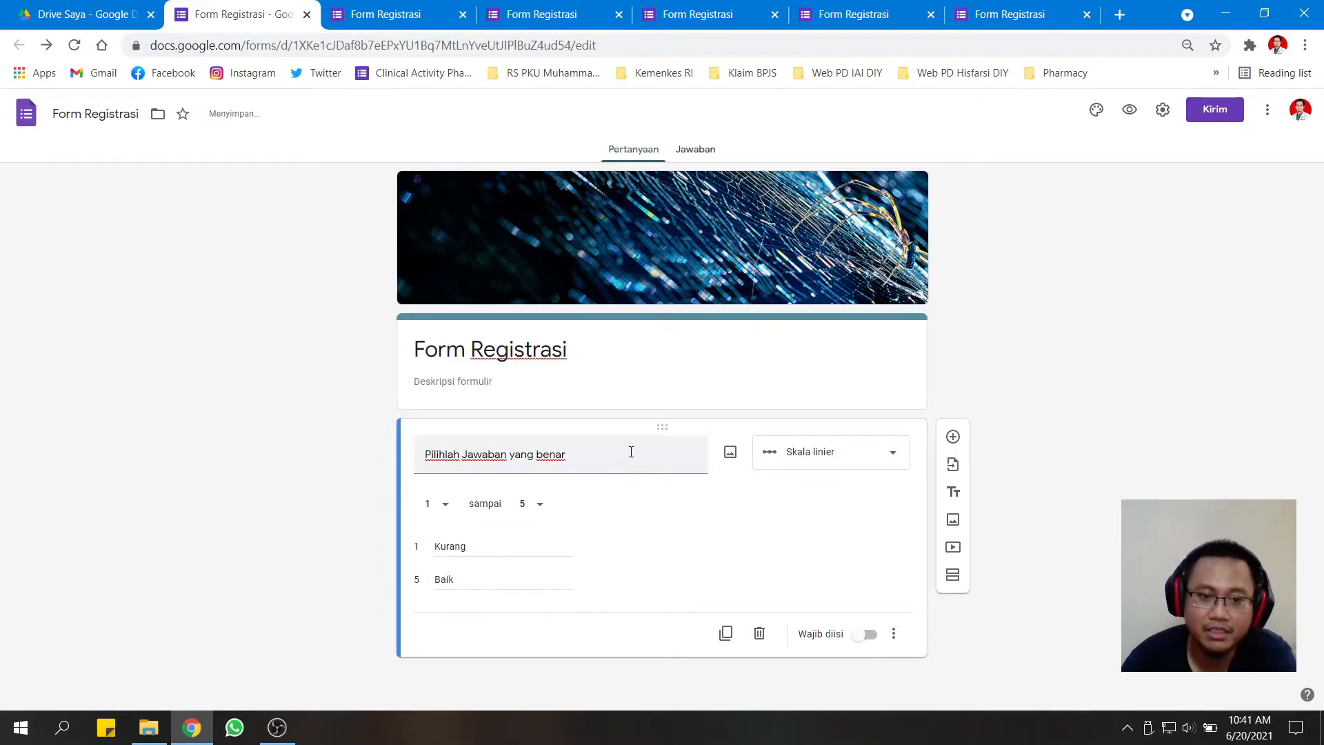
click(1129, 109)
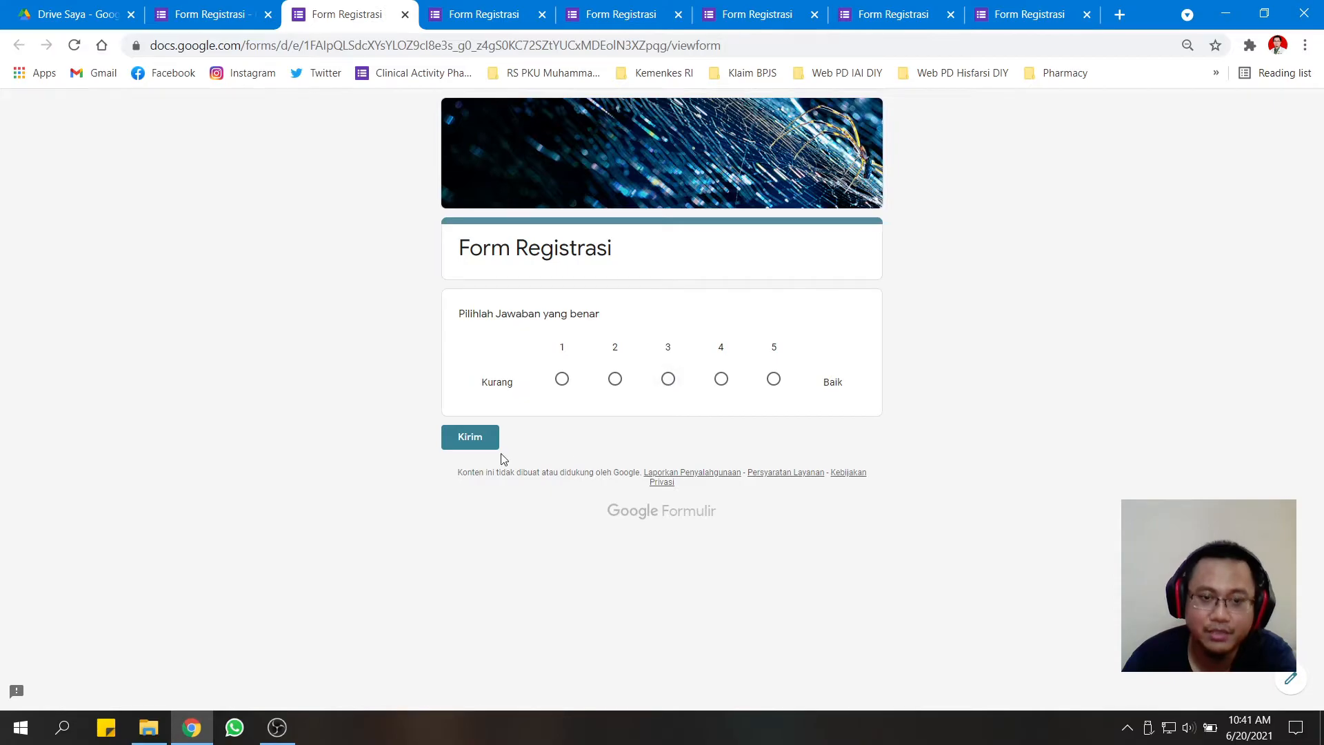
Return to the form editor and change the linear scale question's type to Kisi pilihan ganda.
click(200, 17)
click(780, 462)
click(834, 487)
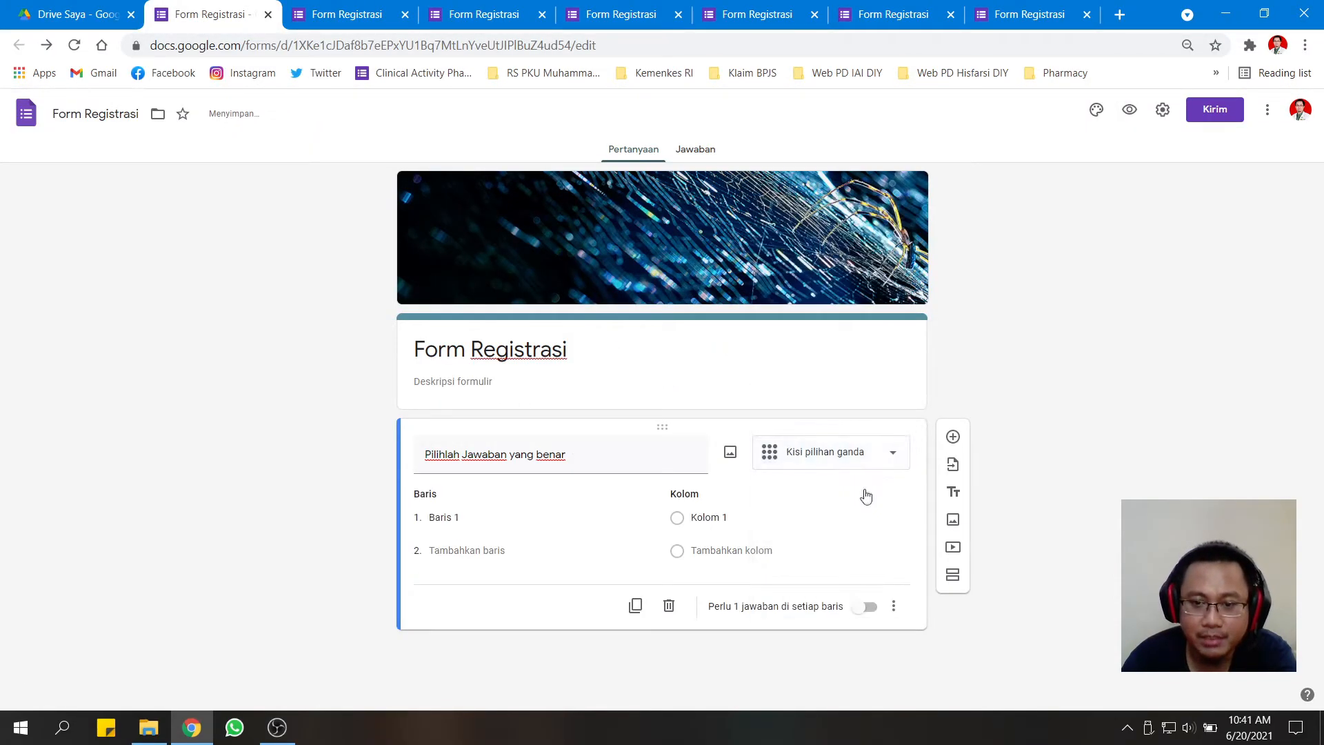
Extend the multiple-choice grid to four rows, Baris 1 to Baris 4, and four columns, Kolom 1 to Kolom 4.
click(496, 517)
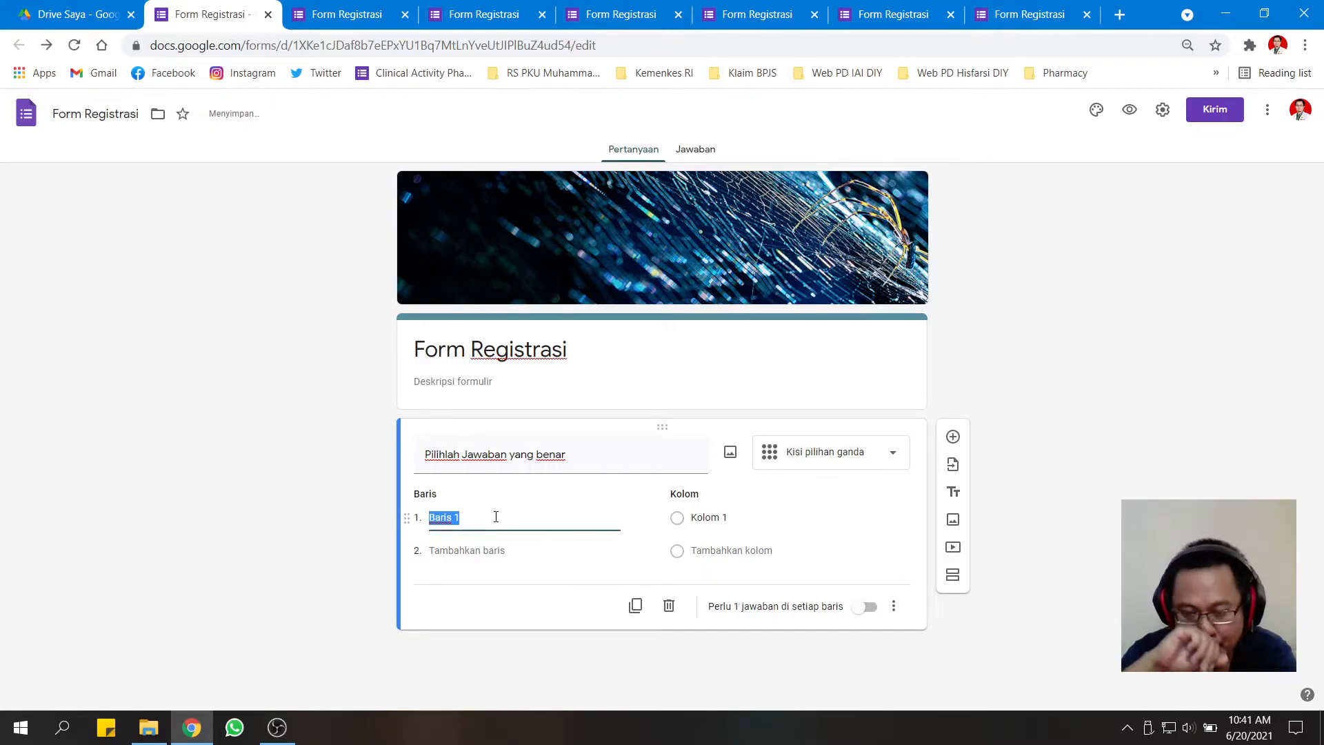
key(Return)
key(Return)
key(Return)
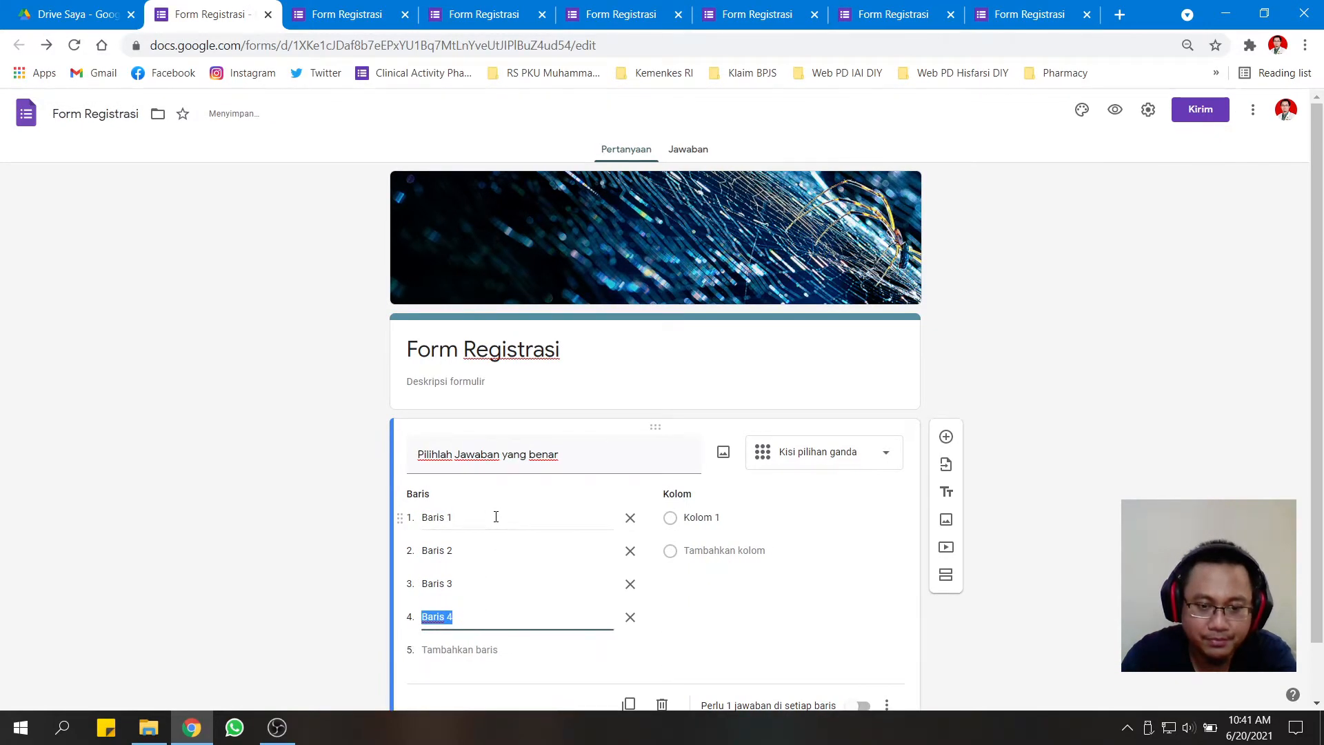
click(757, 519)
key(Return)
key(Return)
key(Return)
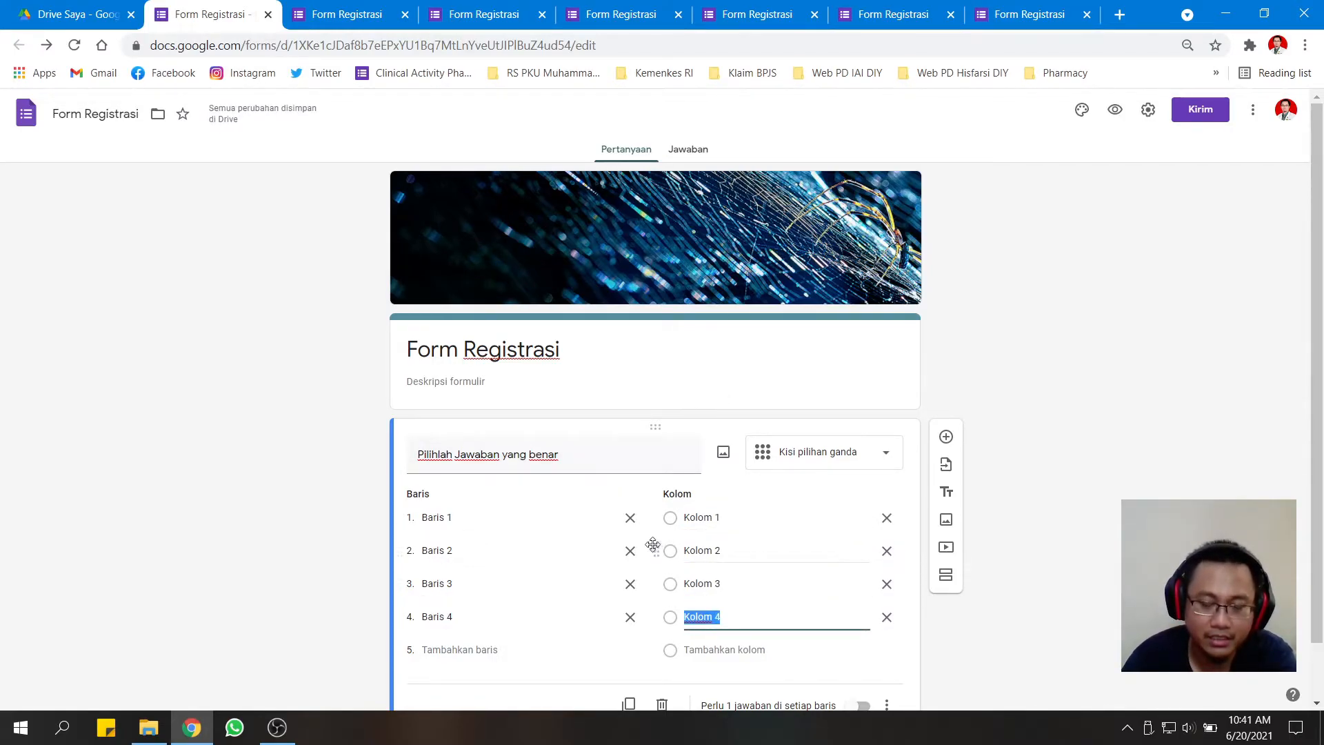
Preview the form and try each column's option for Baris 1 in turn, ending with Kolom 4.
scroll(671, 536, down, 1)
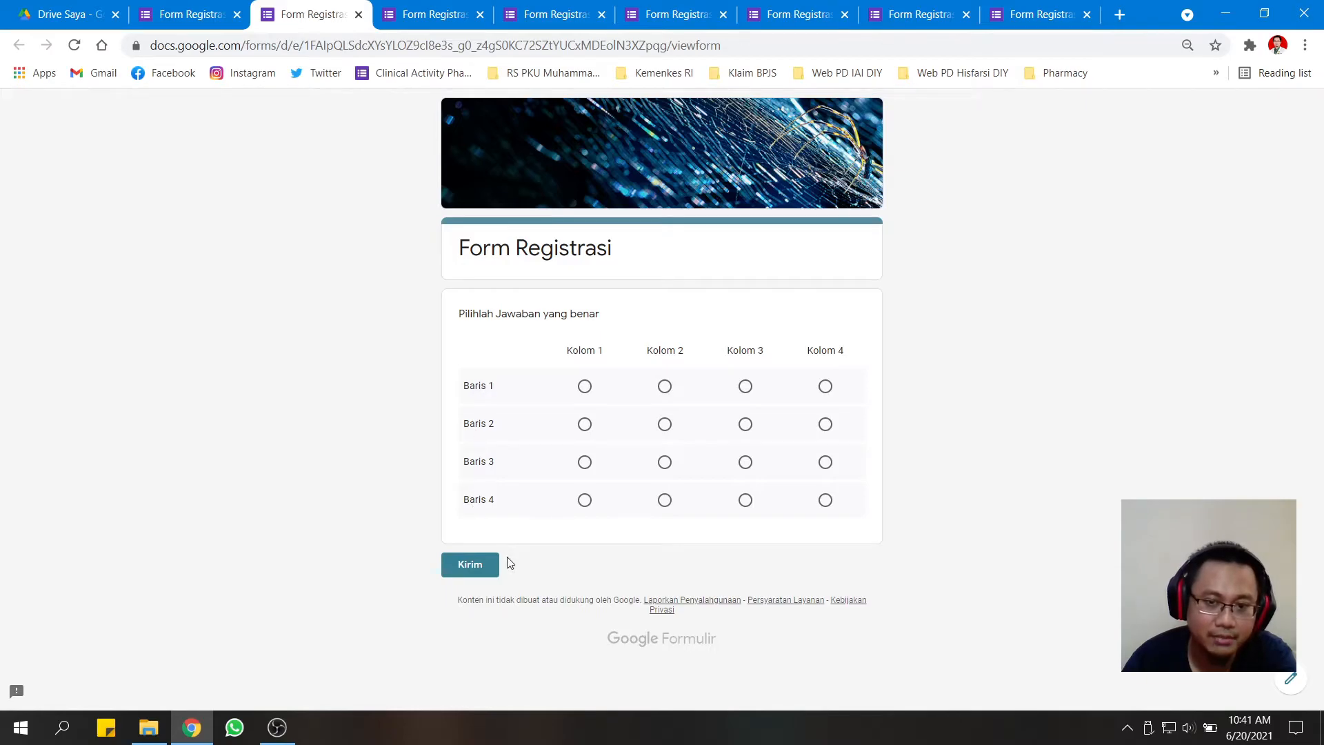
click(585, 387)
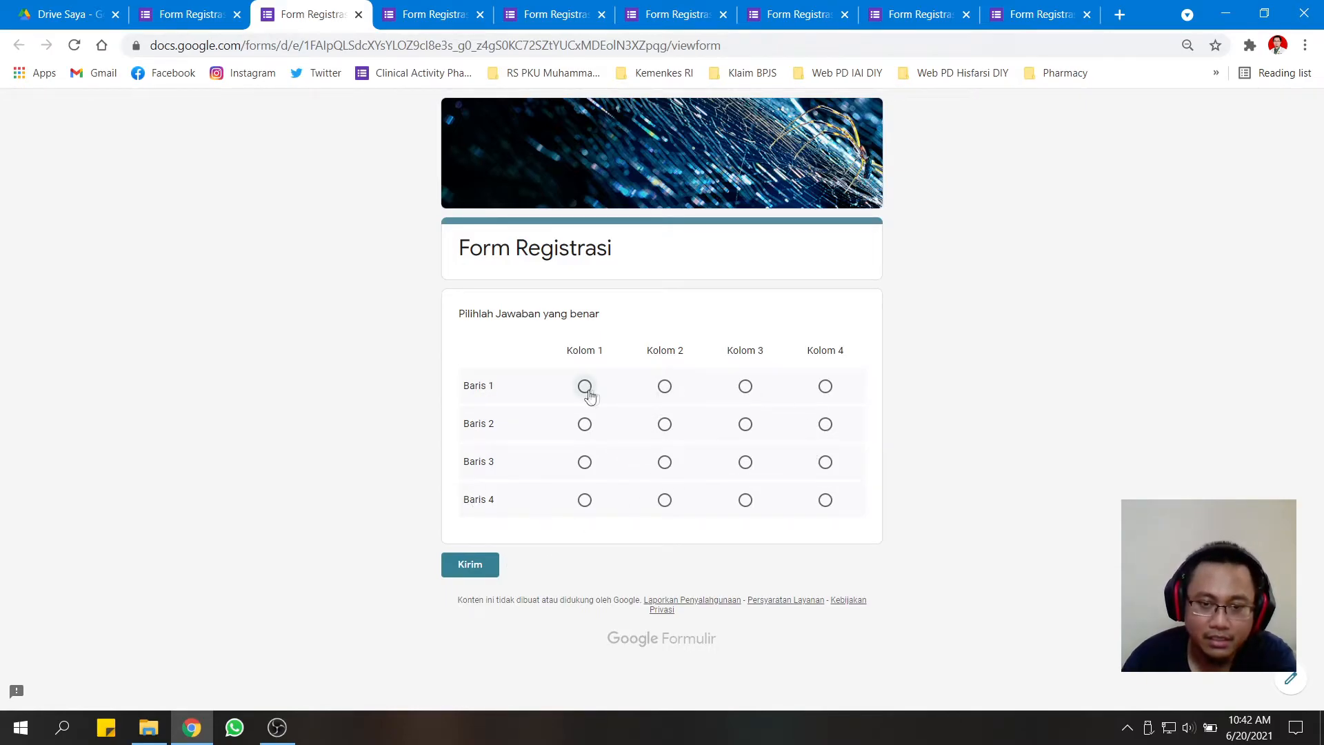
click(664, 388)
click(741, 391)
click(825, 388)
click(584, 386)
click(664, 387)
click(745, 387)
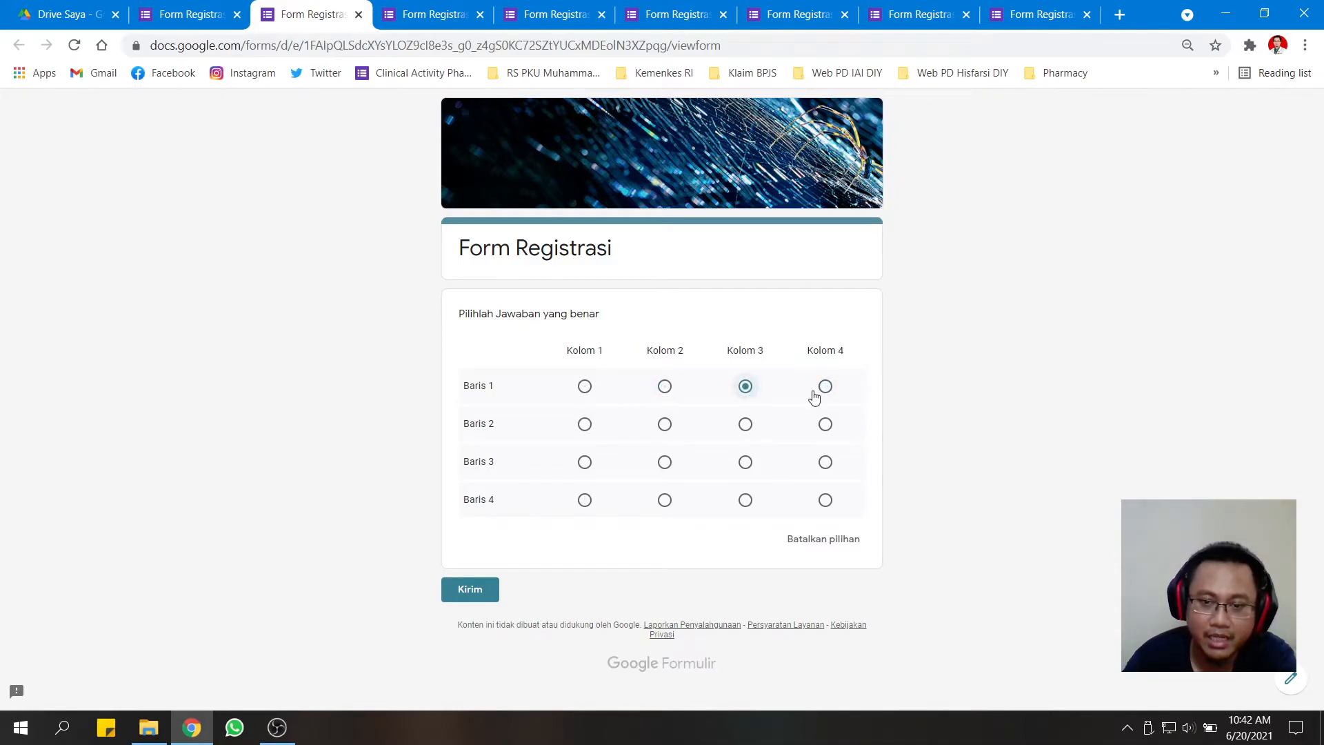
click(826, 387)
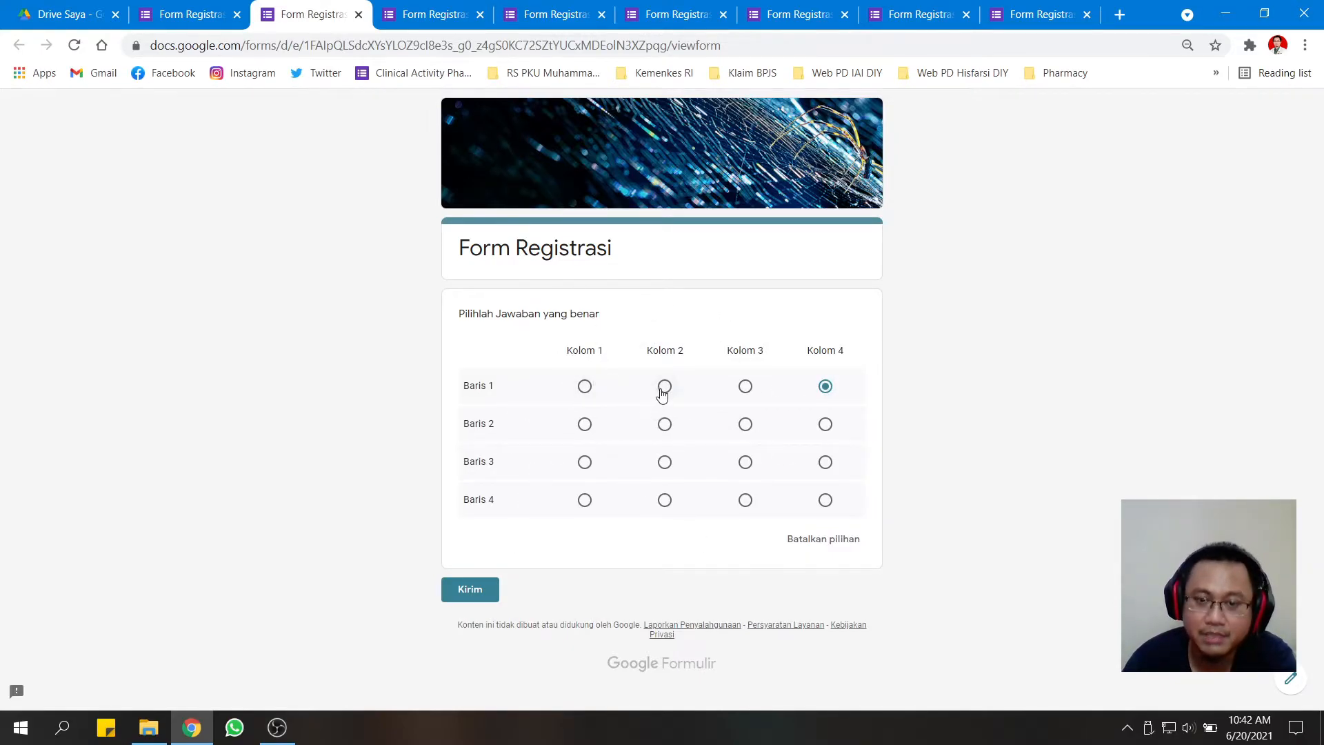
Return to the form editor and change the grid question's type to Petak kotak centang.
click(213, 18)
click(831, 388)
click(820, 429)
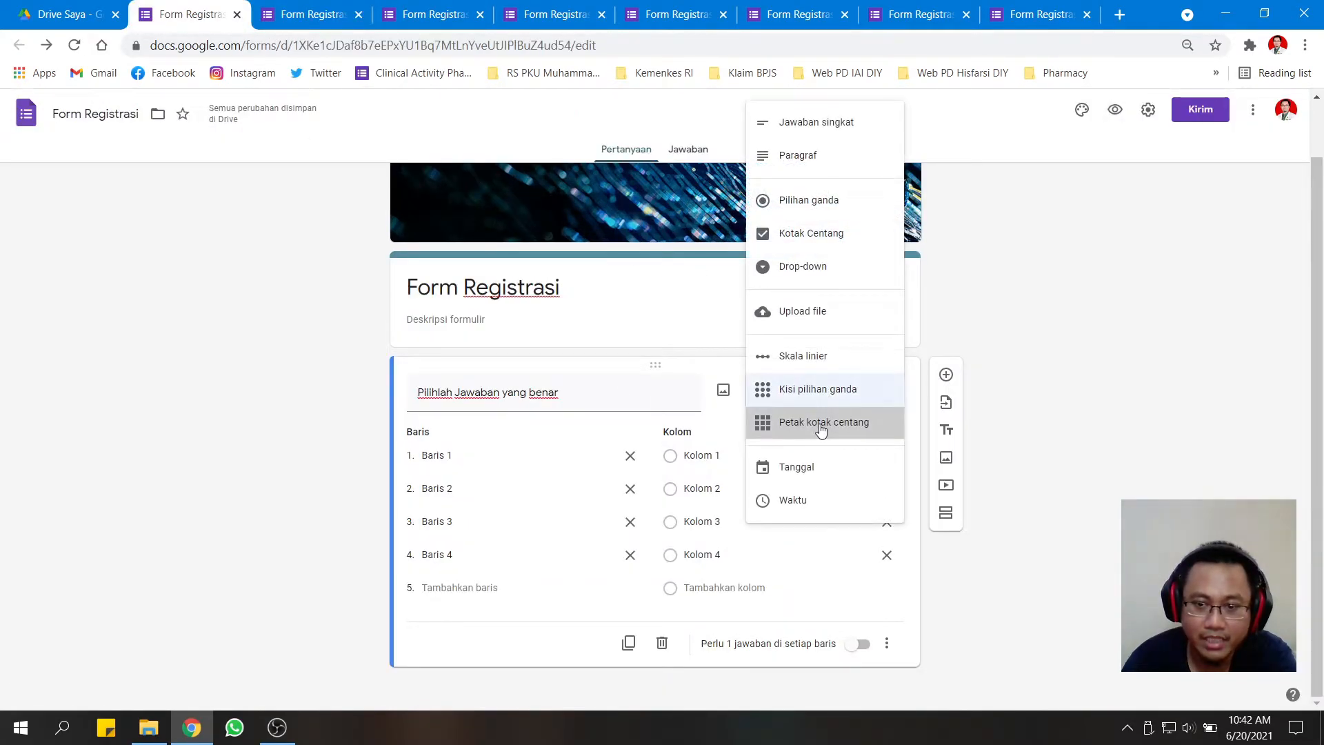
Preview the form and tick all four columns for Baris 1 in the checkbox grid.
click(1112, 112)
click(585, 386)
click(665, 387)
click(746, 386)
click(825, 386)
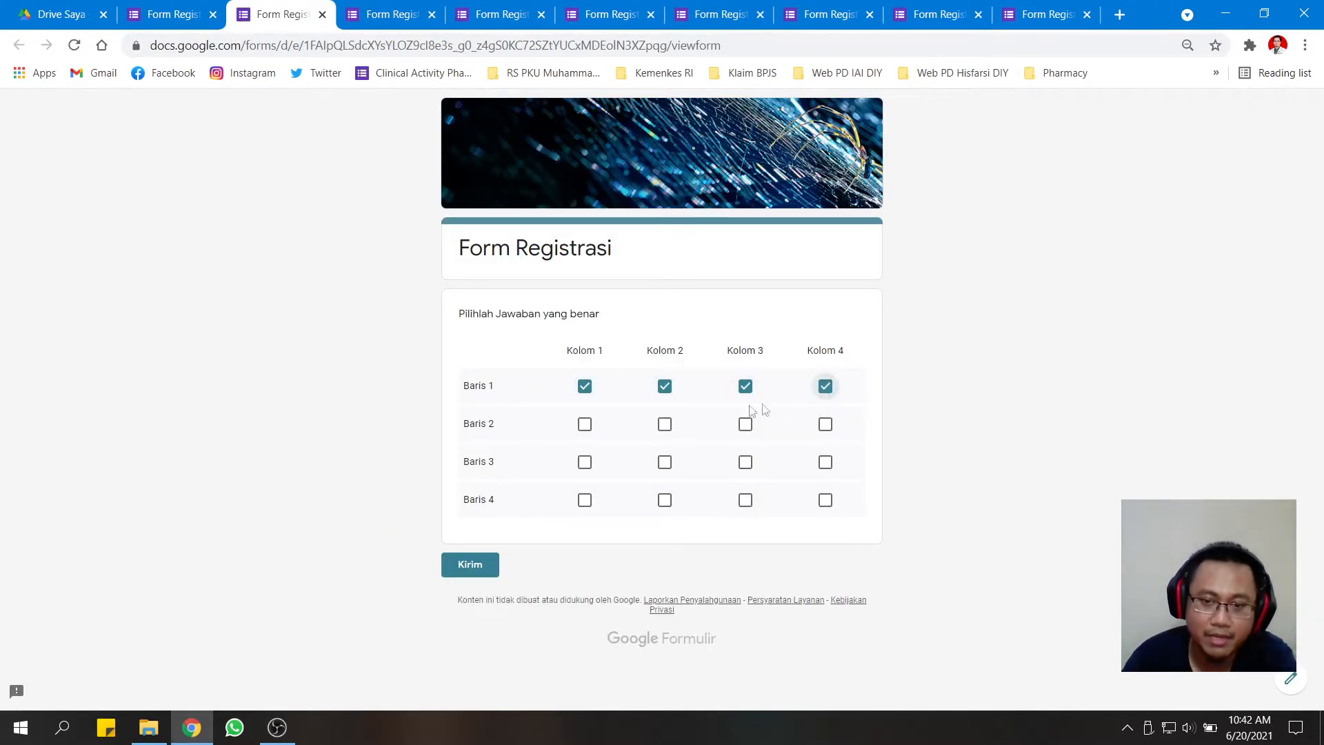
Tick and untick Kolom 1 and Kolom 2 for Baris 2, and clear all four Baris 1 checkboxes.
click(585, 425)
click(665, 424)
click(585, 424)
click(665, 425)
click(585, 386)
click(664, 389)
click(745, 387)
click(826, 387)
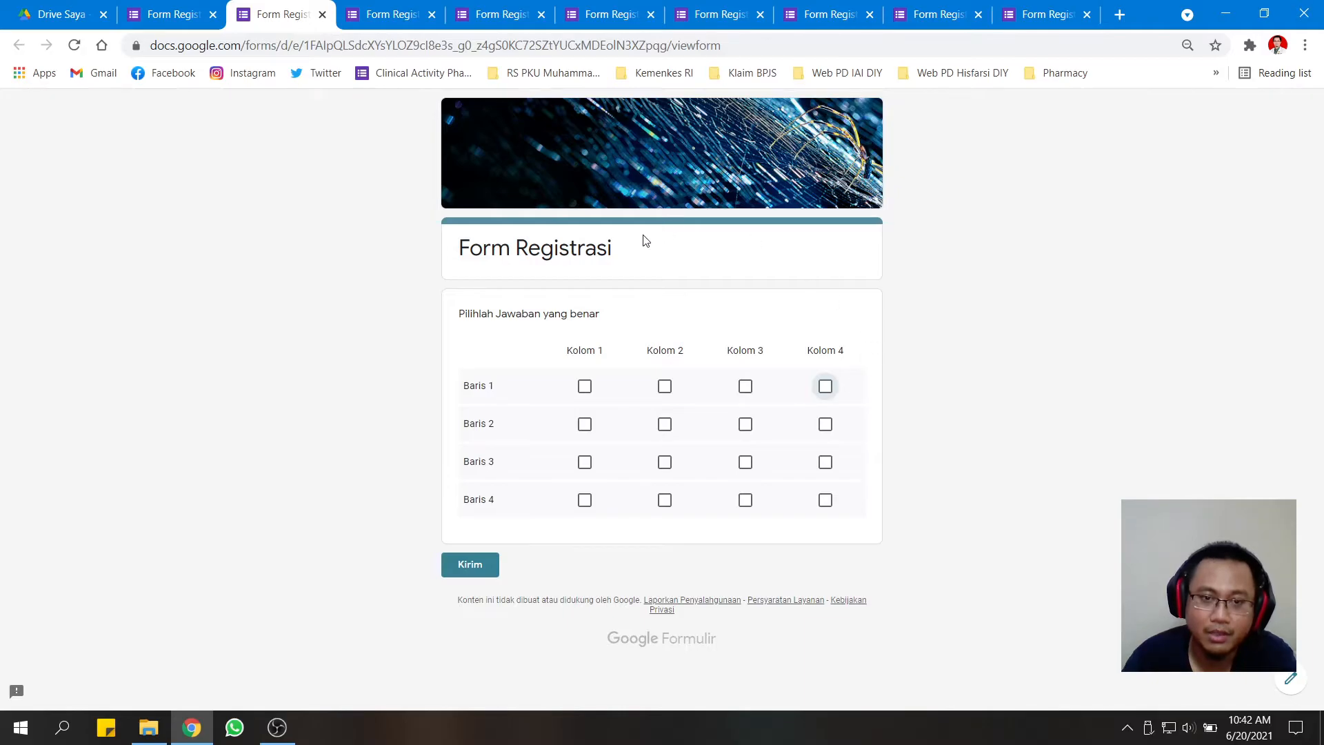
Return to the form editor, change the question's type to Tanggal and retitle it Tanggal lahir.
click(156, 21)
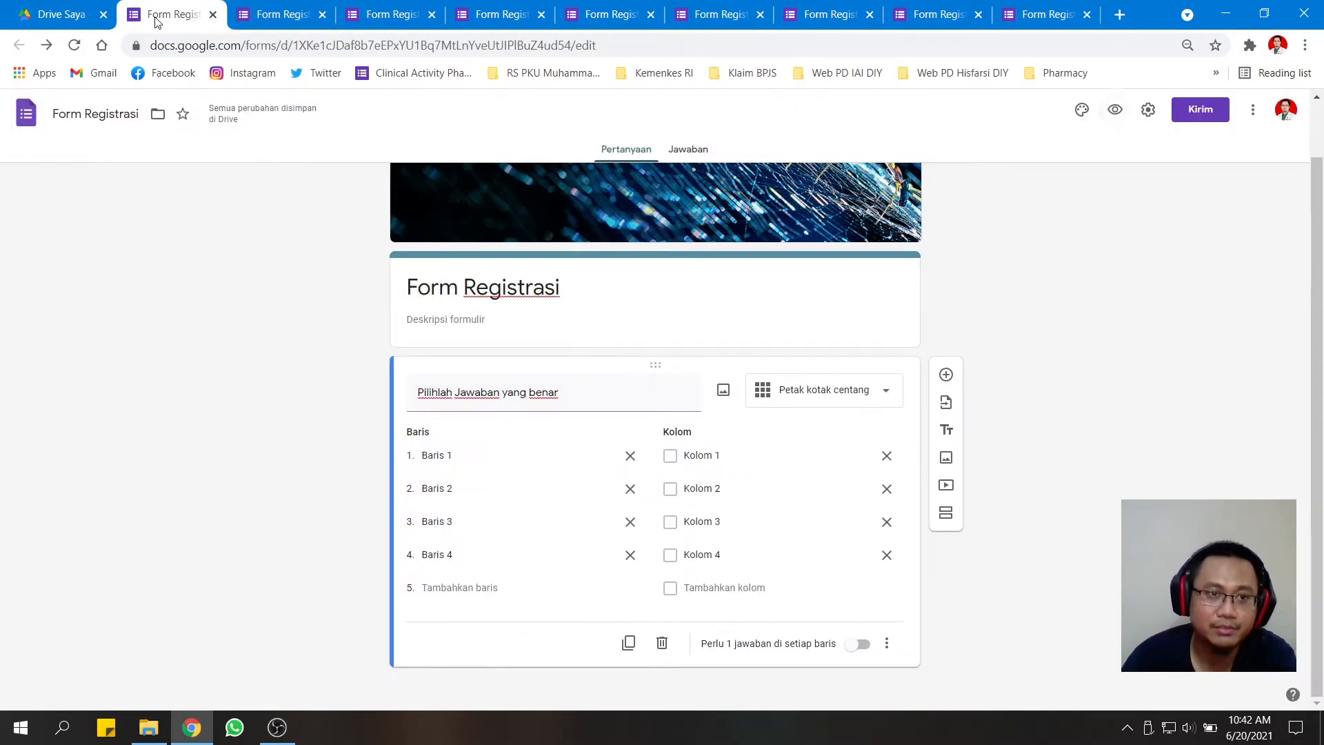
click(817, 387)
click(807, 480)
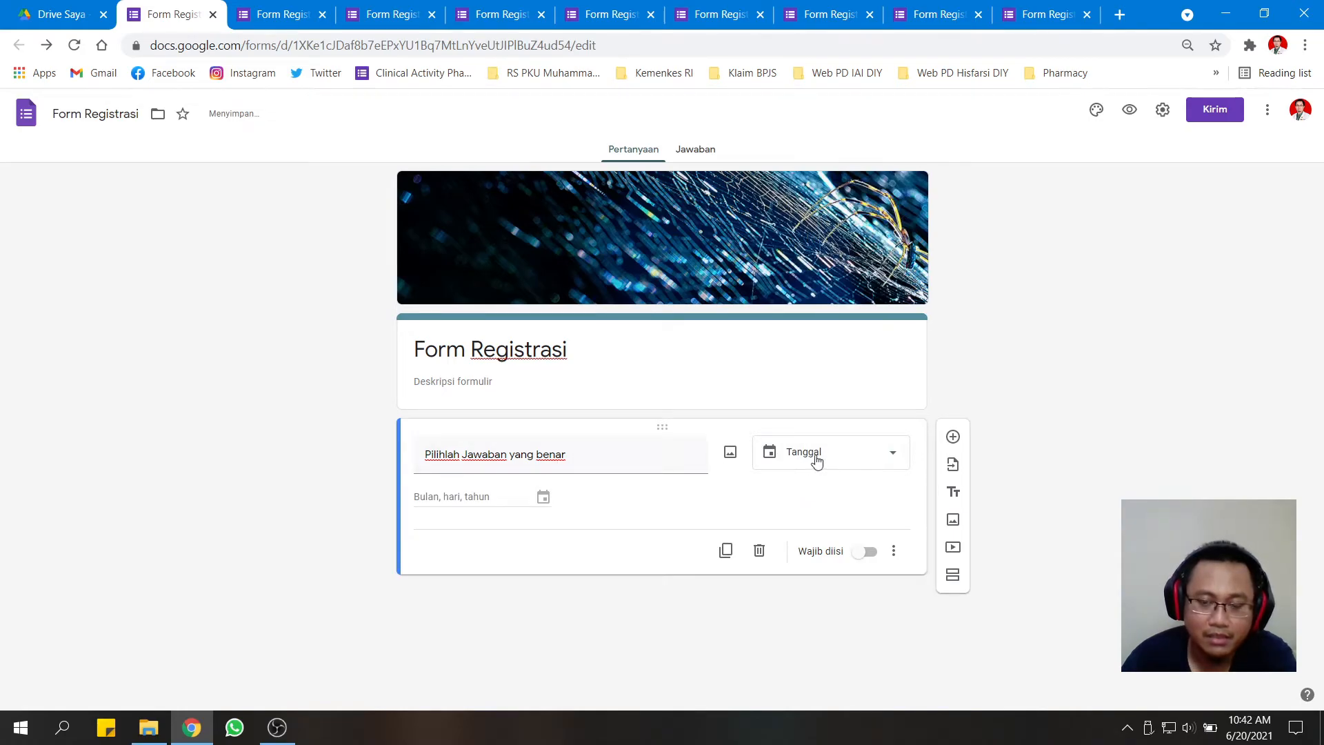
drag(609, 454, 407, 455)
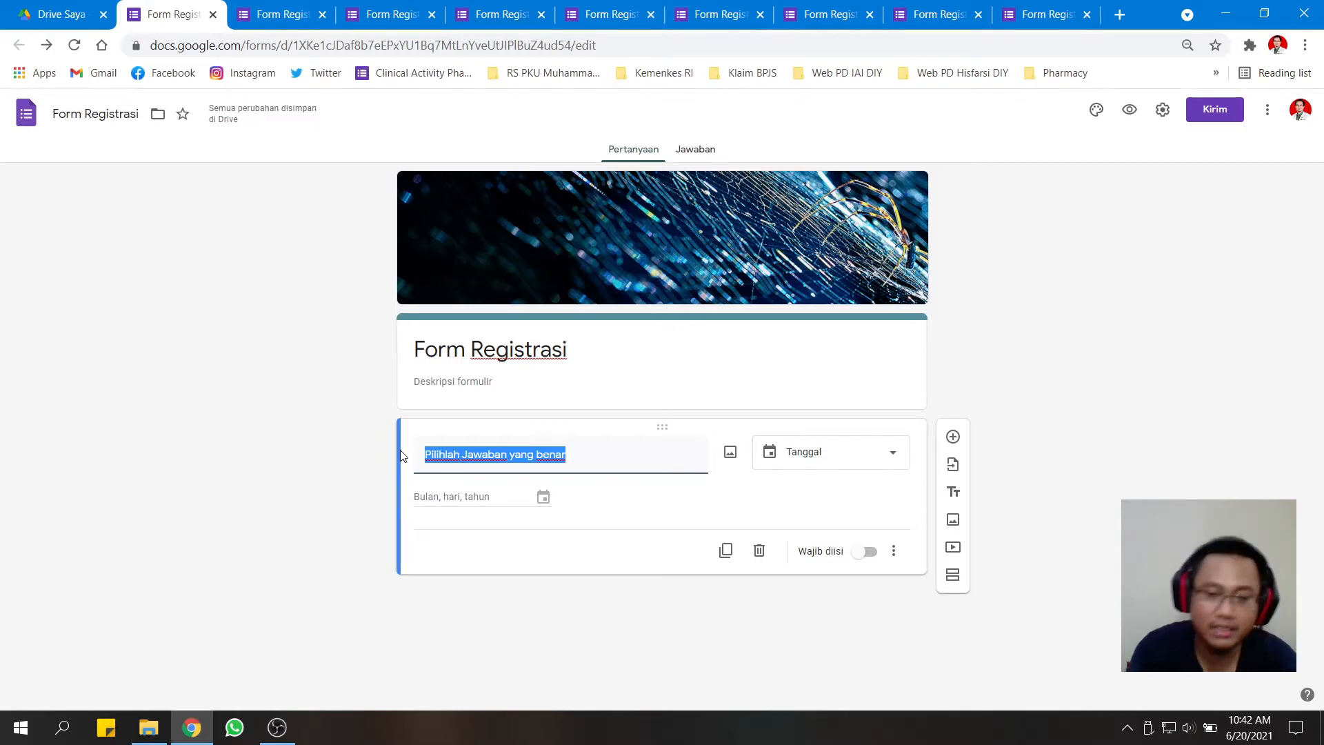
text(Tanggal lahir)
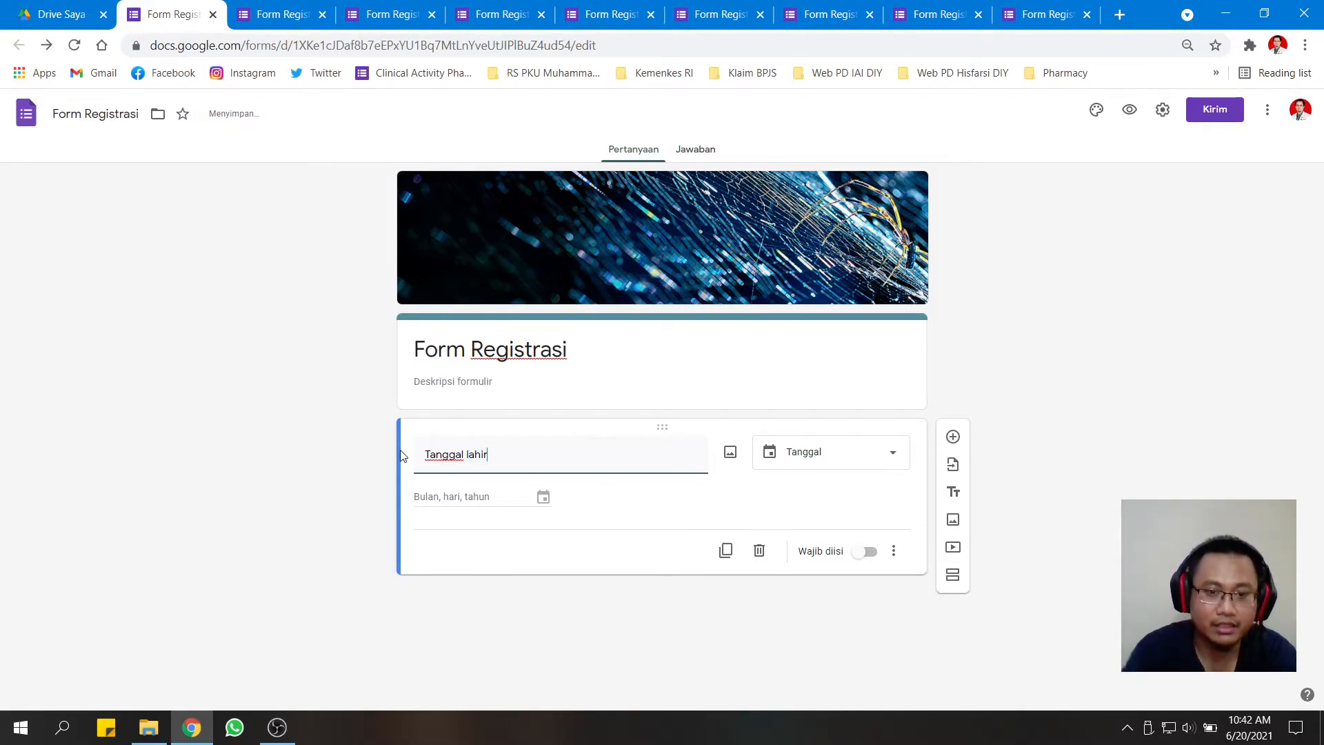
Preview the form and choose a date of birth from the Tanggal lahir question's calendar.
click(1130, 110)
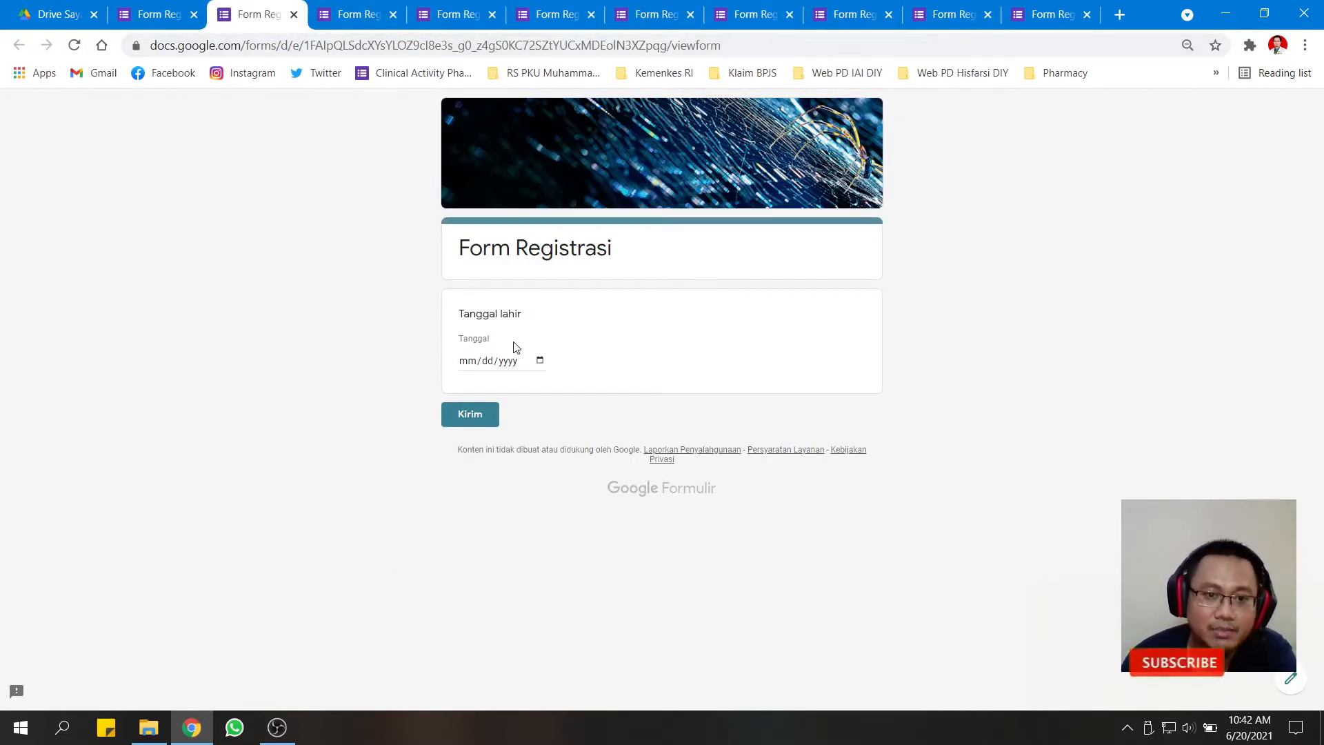
click(539, 362)
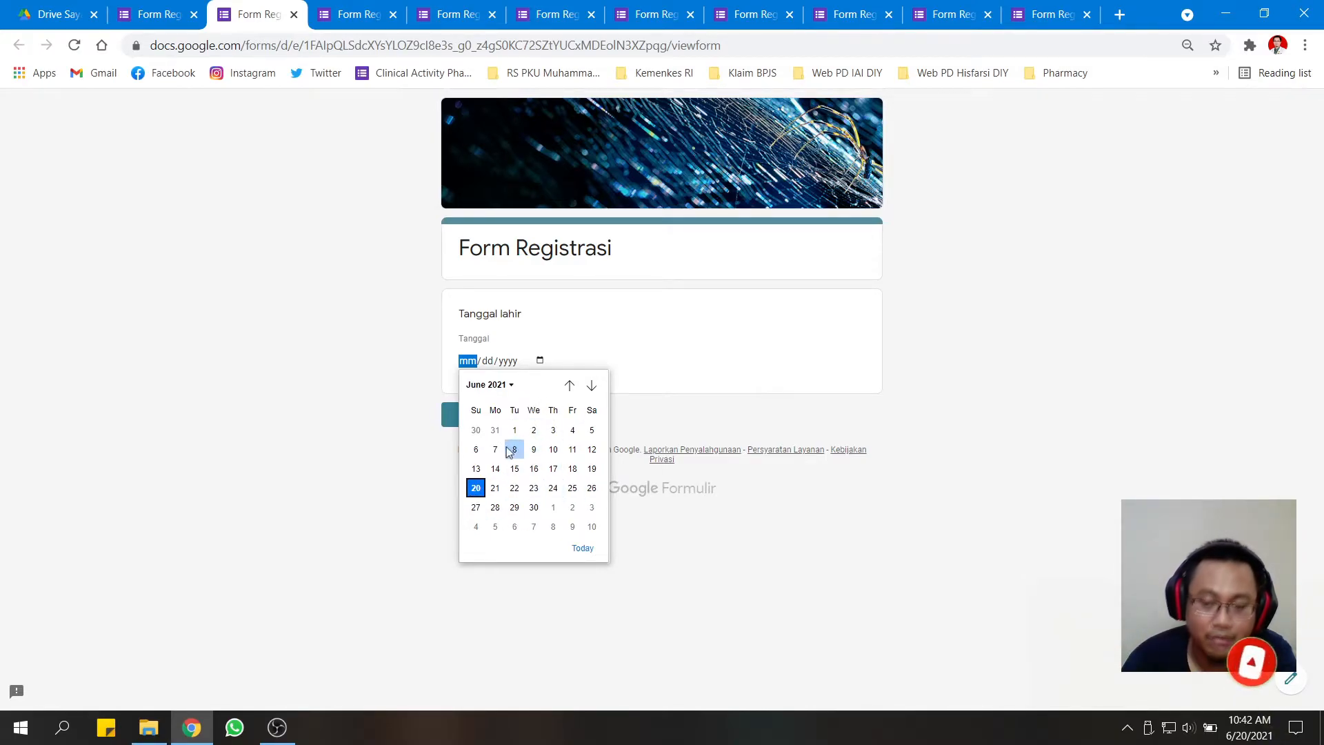
click(511, 384)
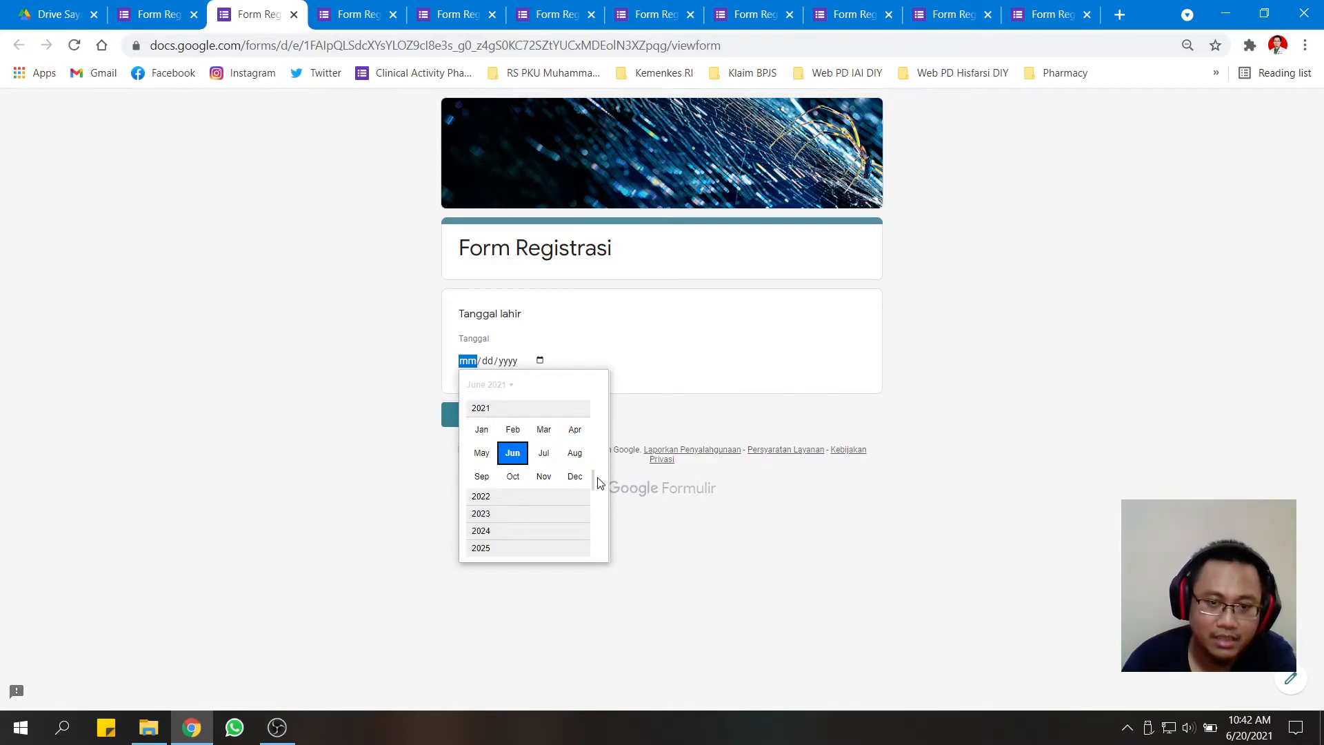
scroll(594, 458, up, 5)
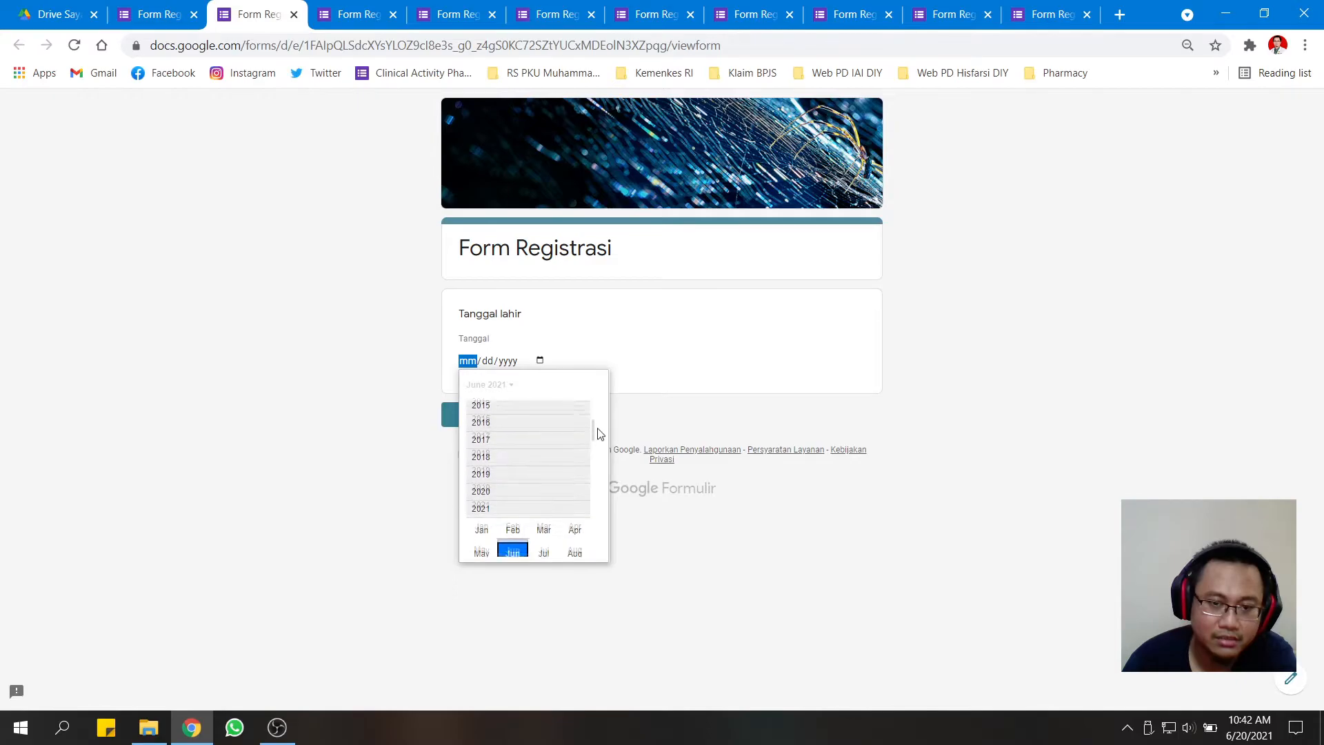
scroll(505, 436, up, 3)
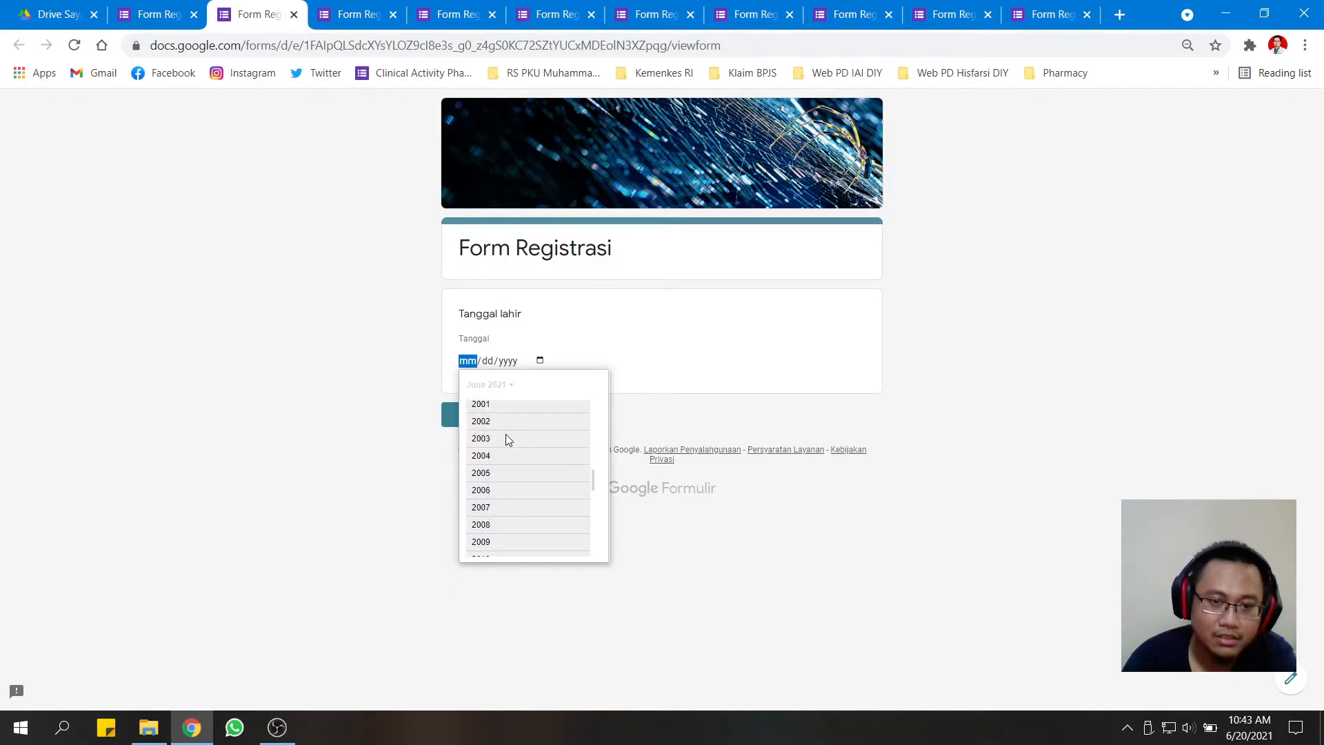
scroll(594, 468, up, 2)
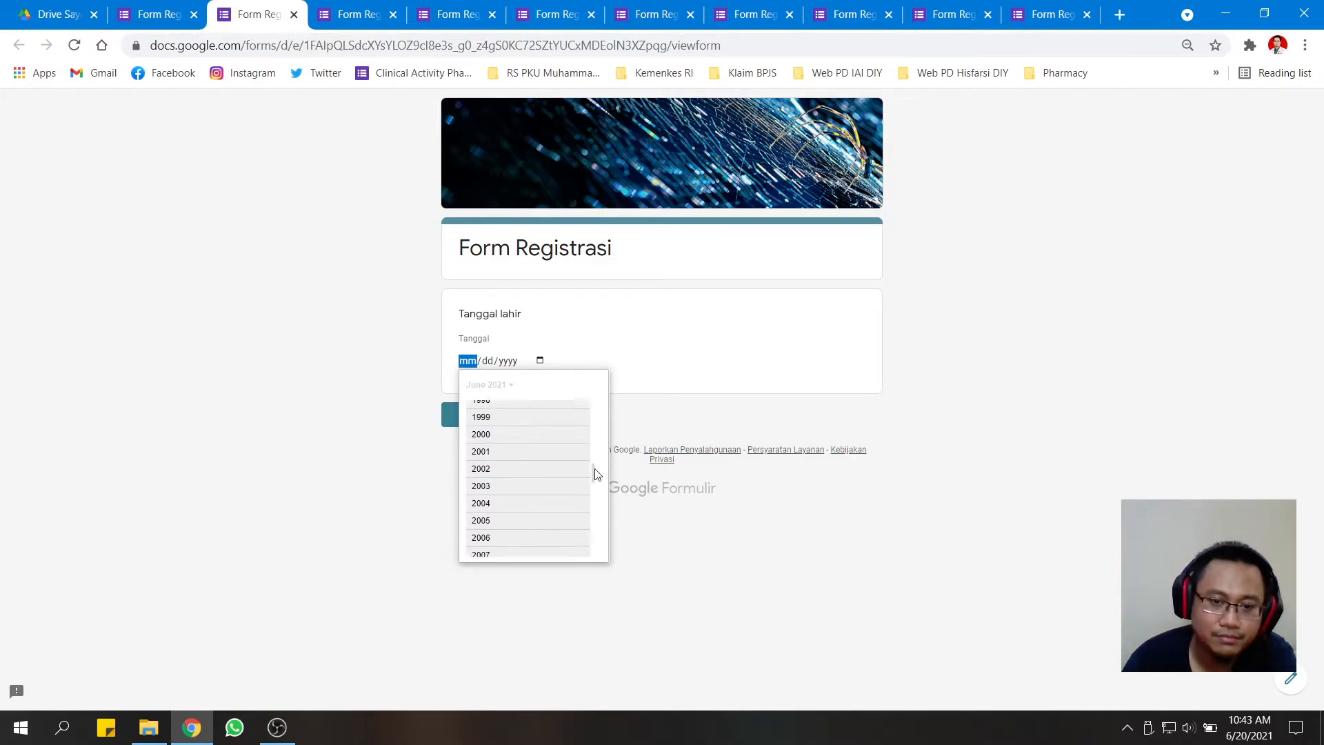
click(493, 426)
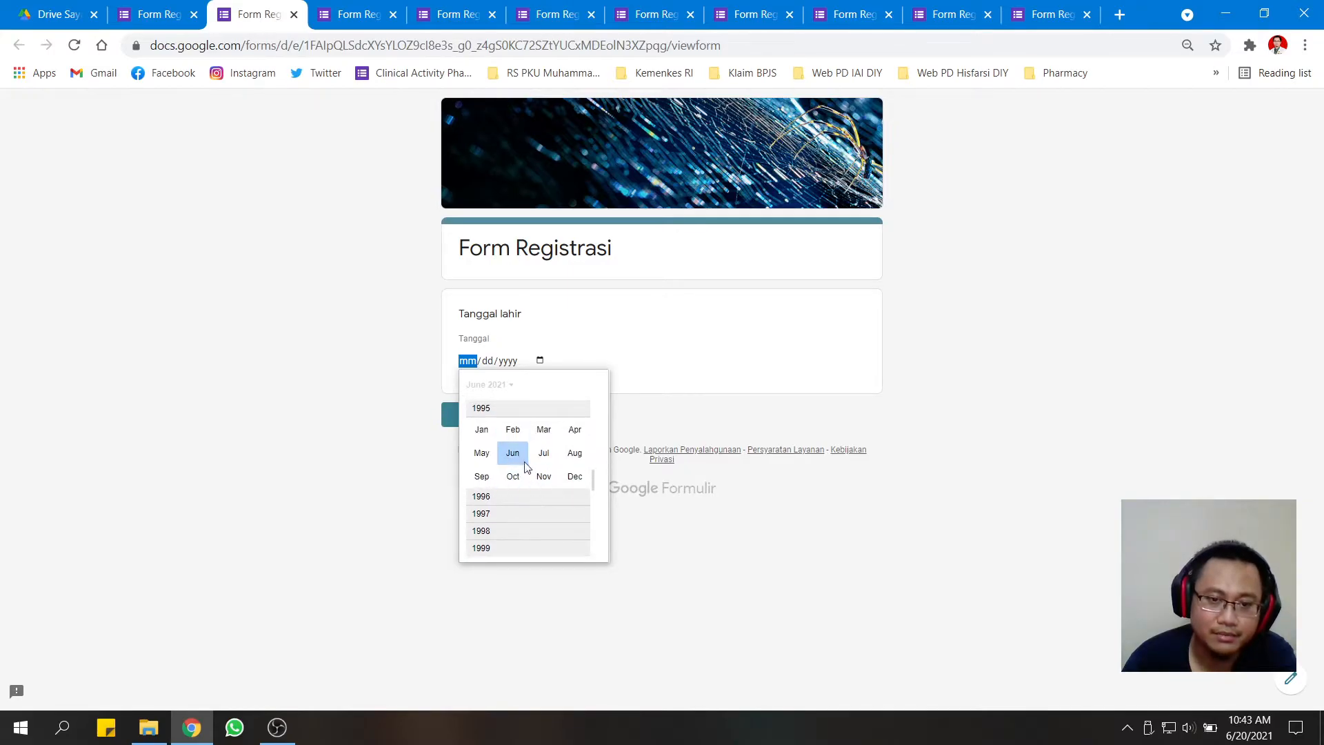
click(547, 457)
click(534, 487)
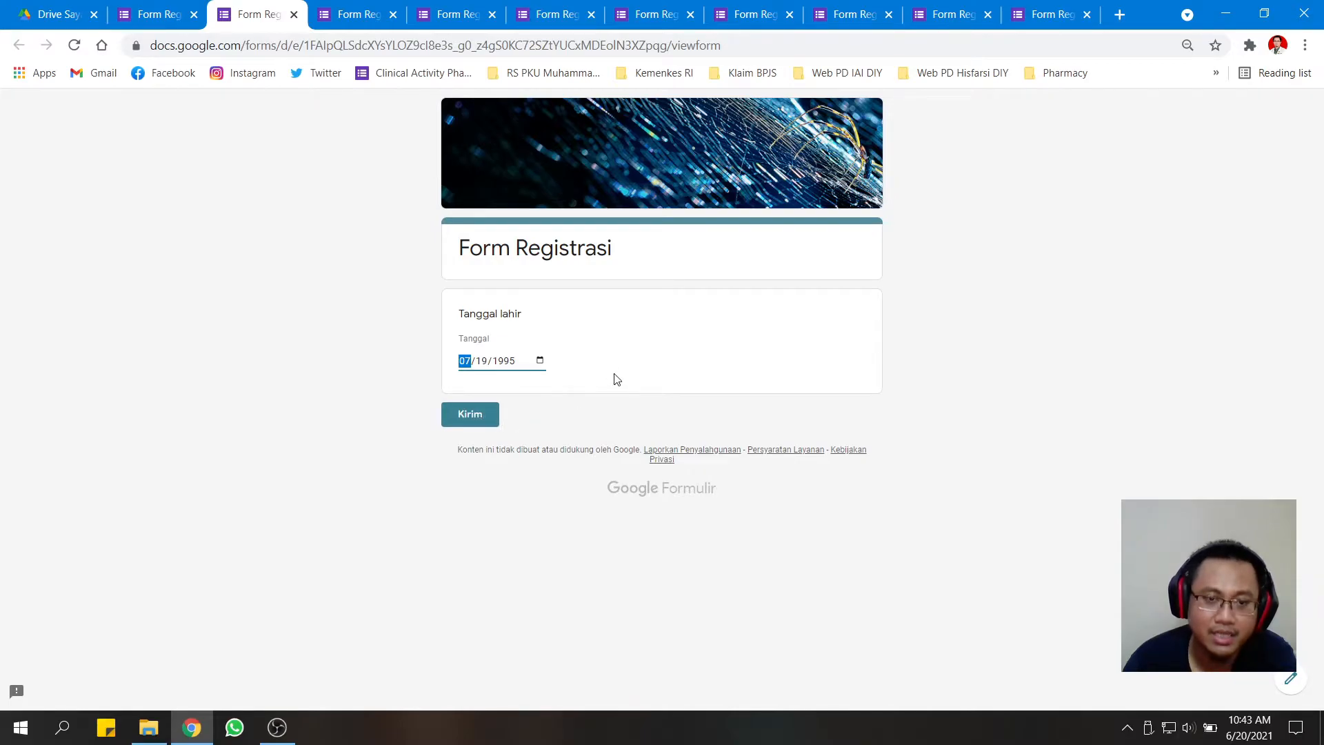
Return to the form editor, enable Sertakan waktu for the date question and retitle it Tanggal kedatangan.
click(145, 11)
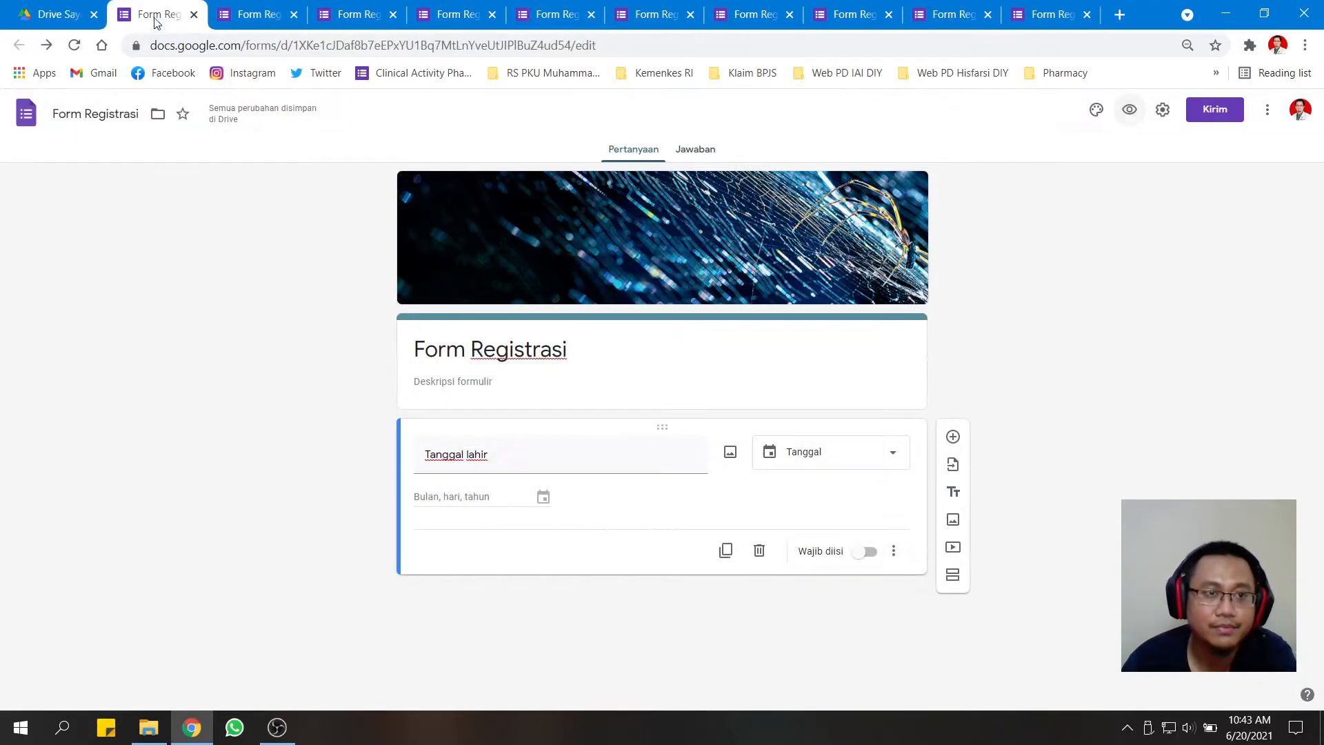
click(898, 553)
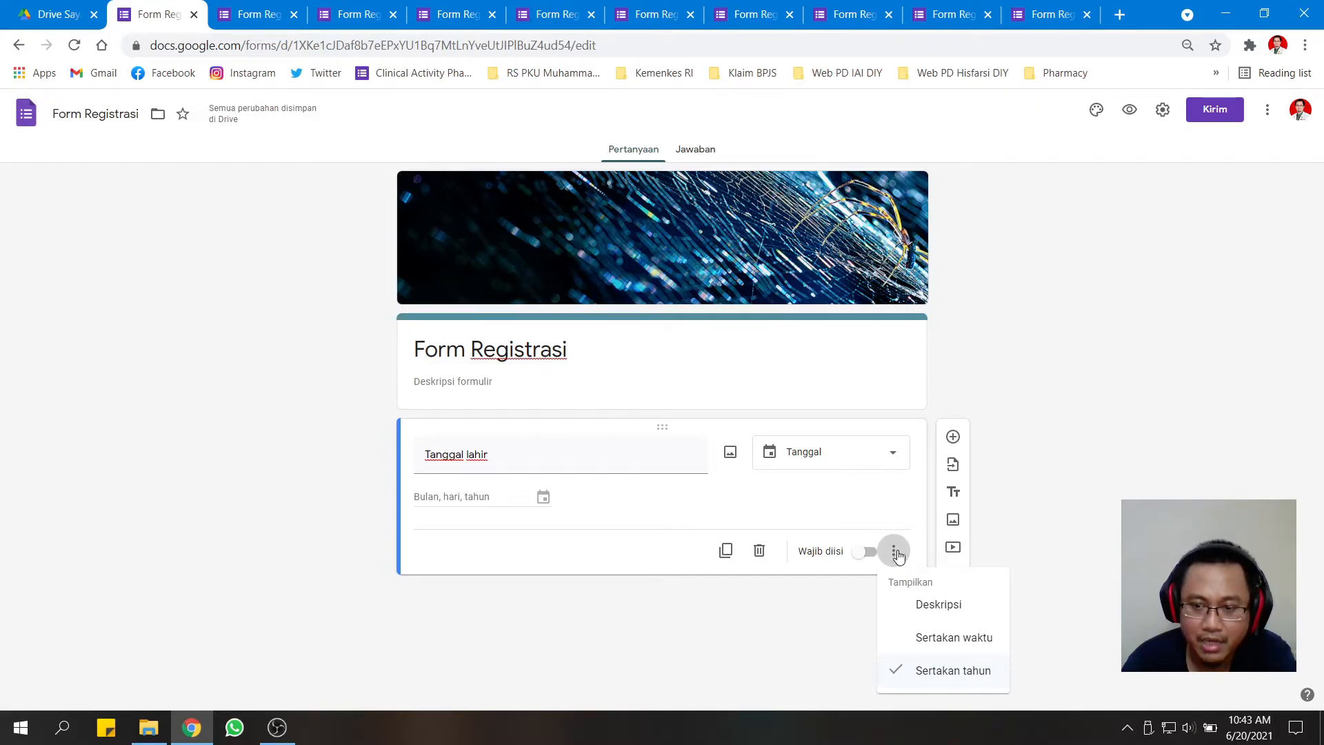
click(931, 642)
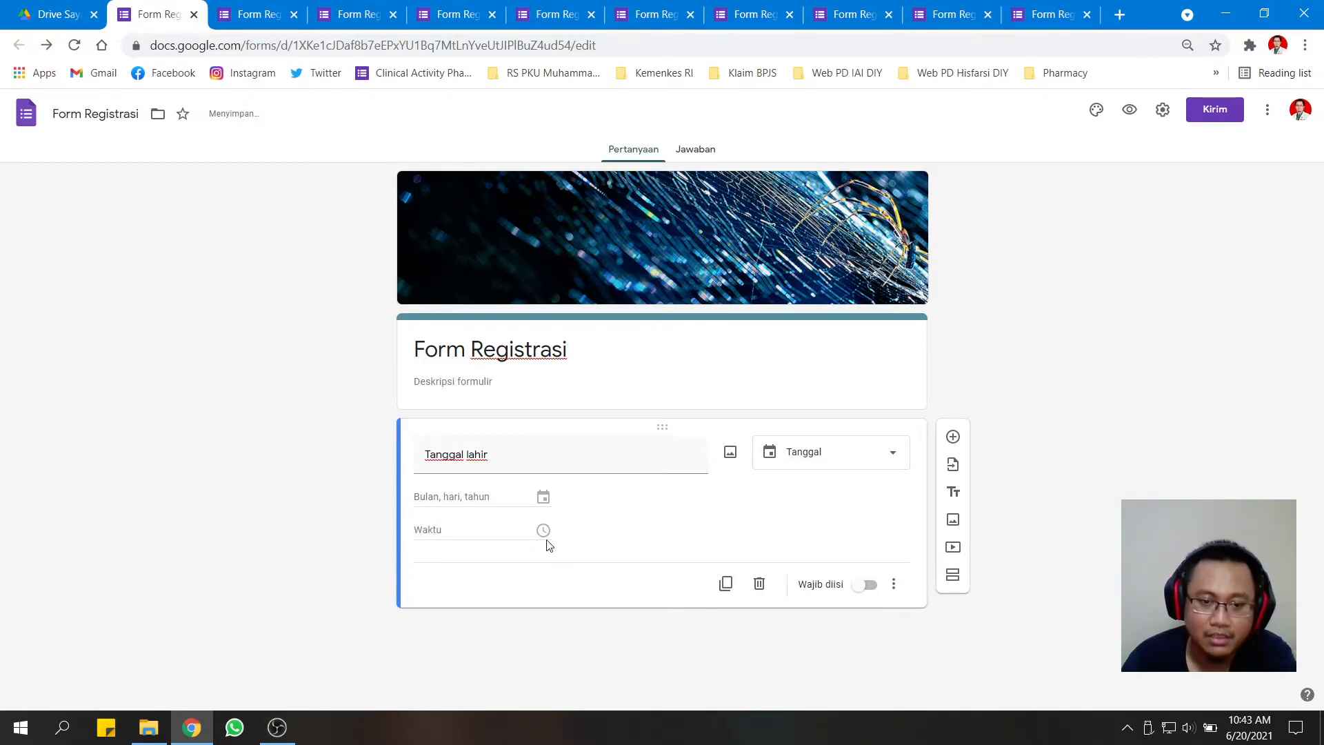
triple_click(504, 453)
text(Tanggal)
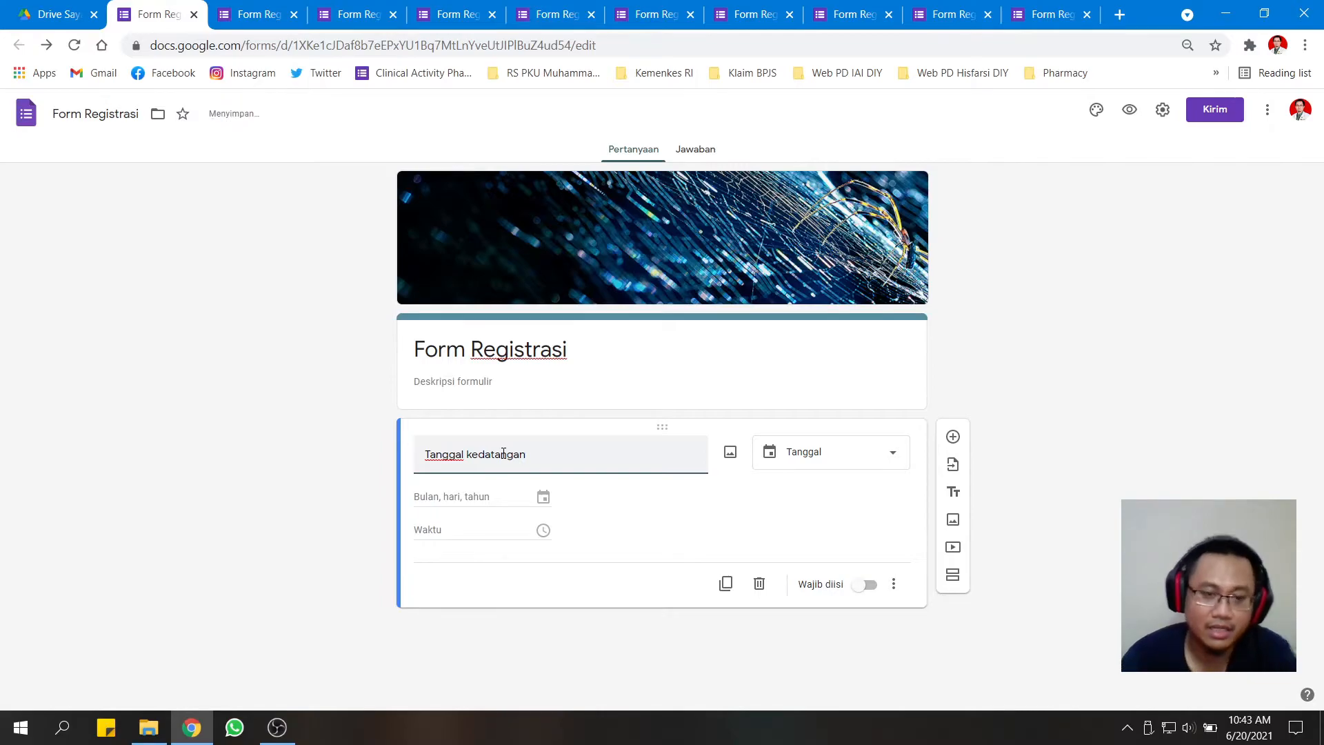
Preview the form and answer the Tanggal kedatangan question with the date 07/21/2021 and the time 20.00.
click(1129, 110)
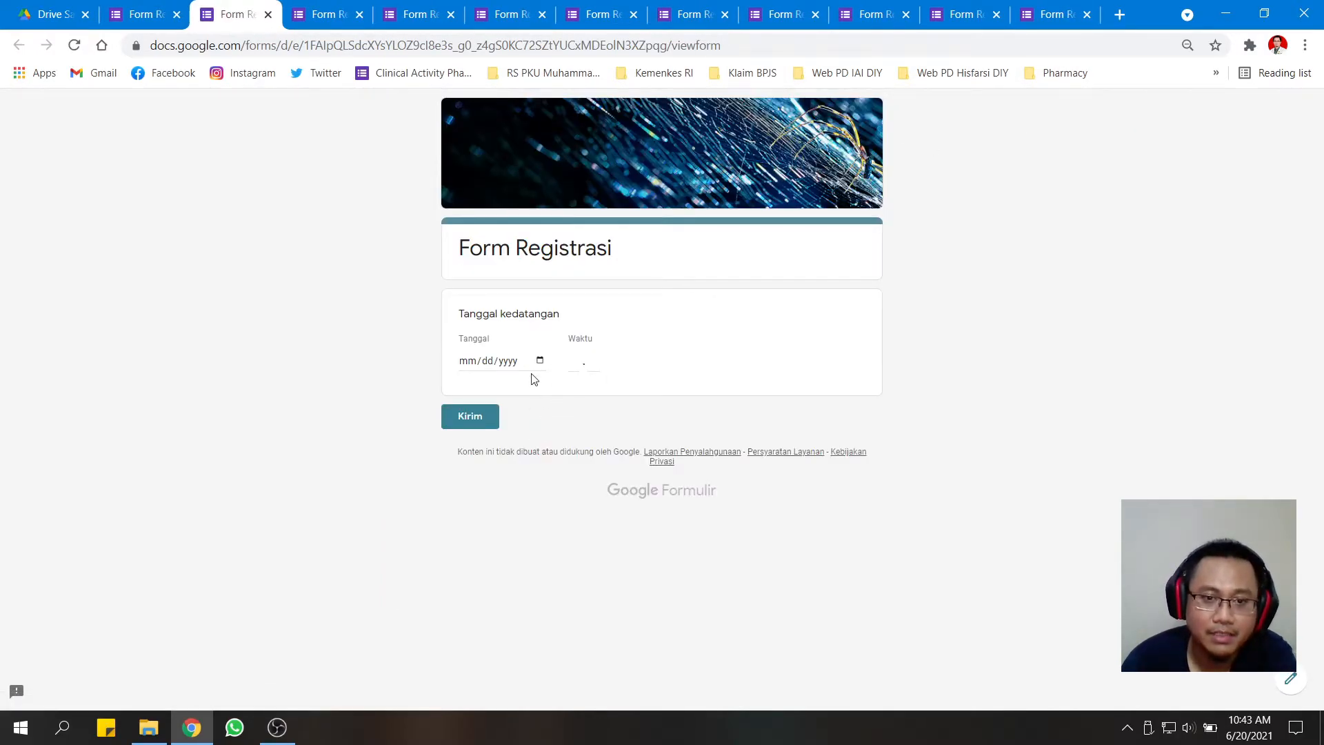
click(539, 361)
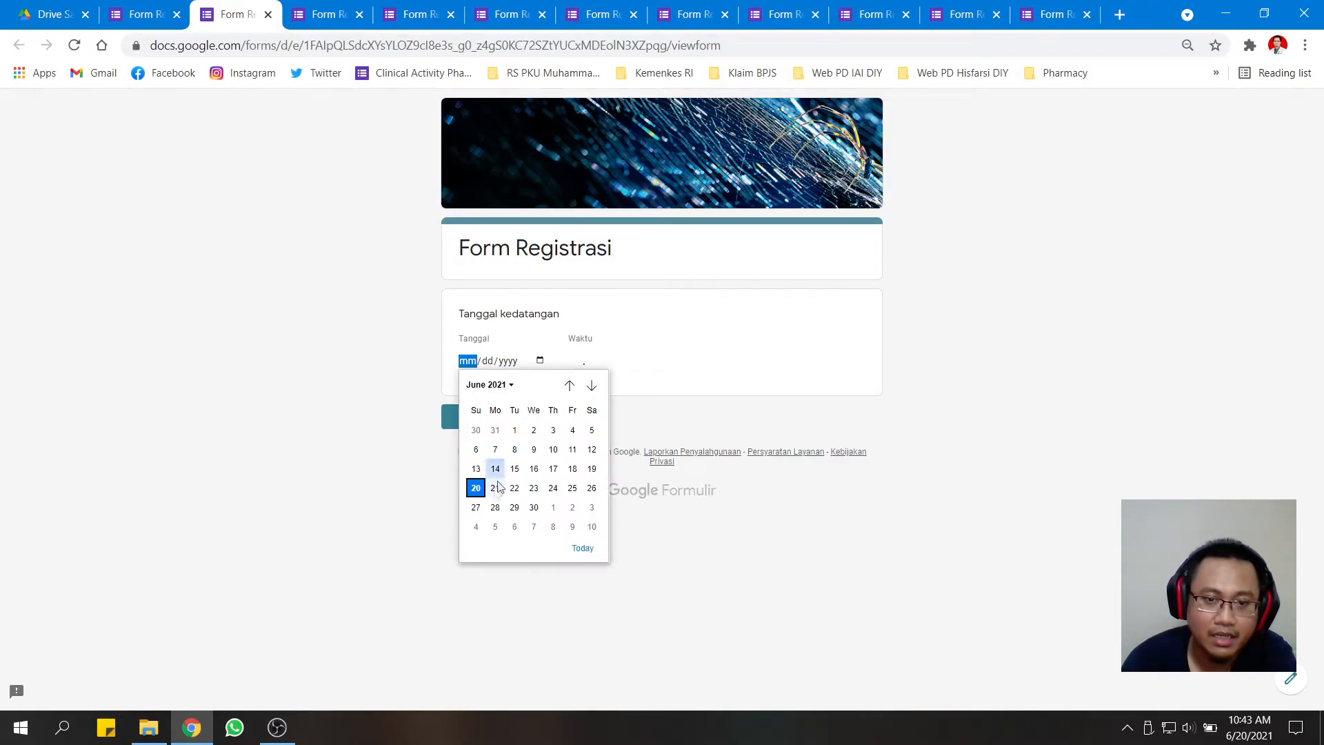
click(591, 385)
click(534, 489)
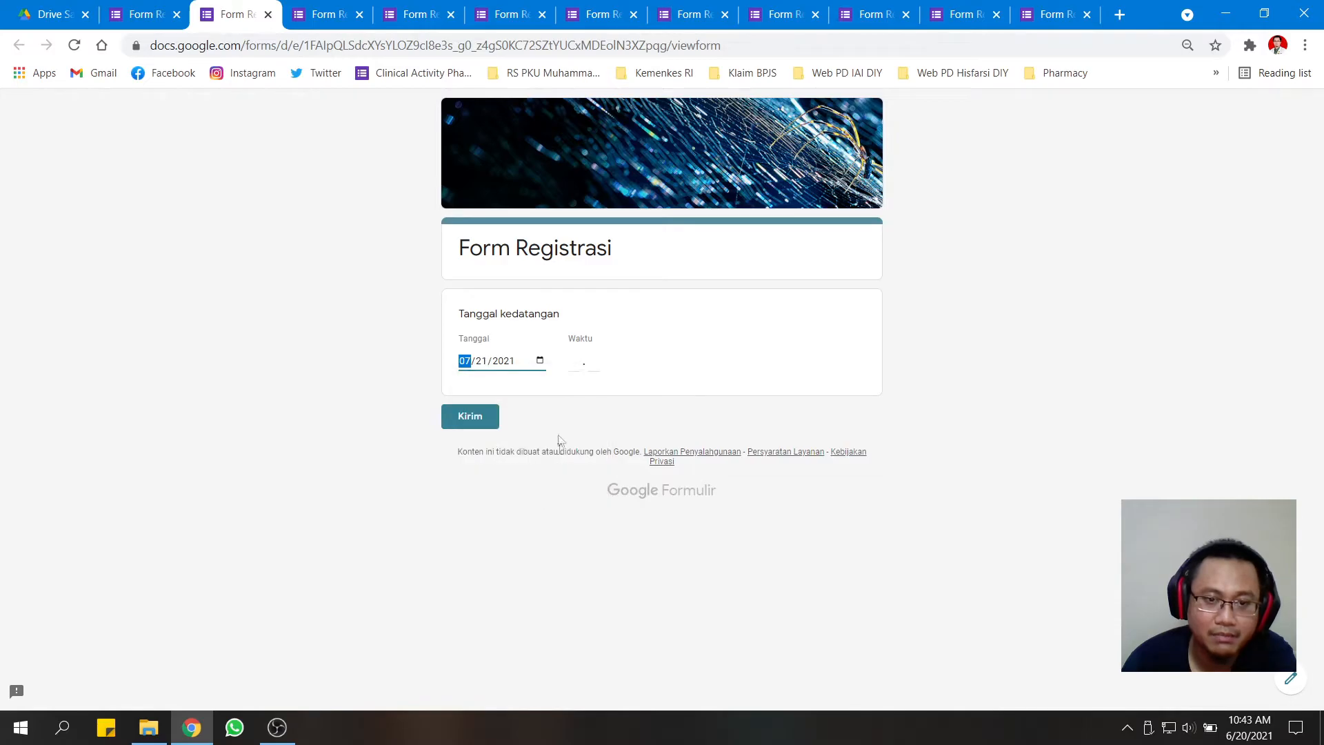
click(597, 366)
text(20 . 06)
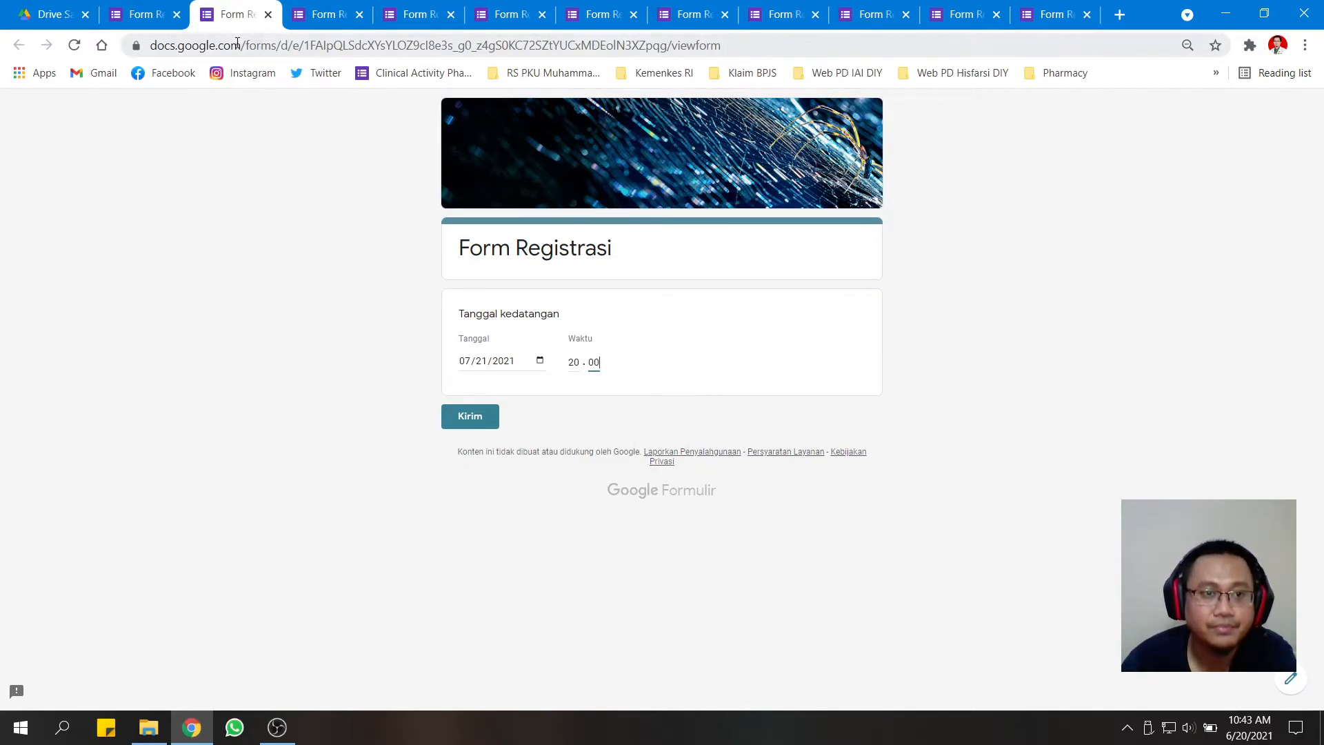
Return to the form editor and change the Tanggal kedatangan question's type to Waktu, comparing it with the earlier preview.
click(134, 14)
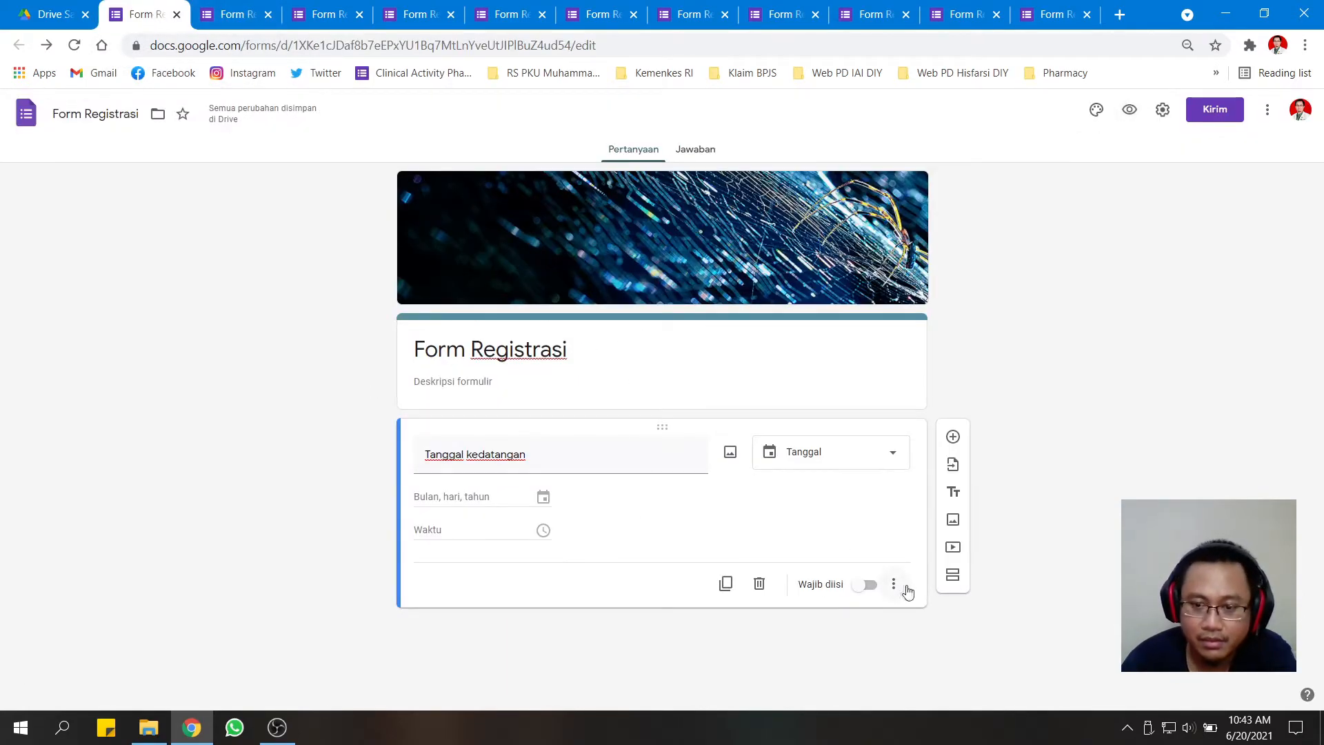
click(908, 585)
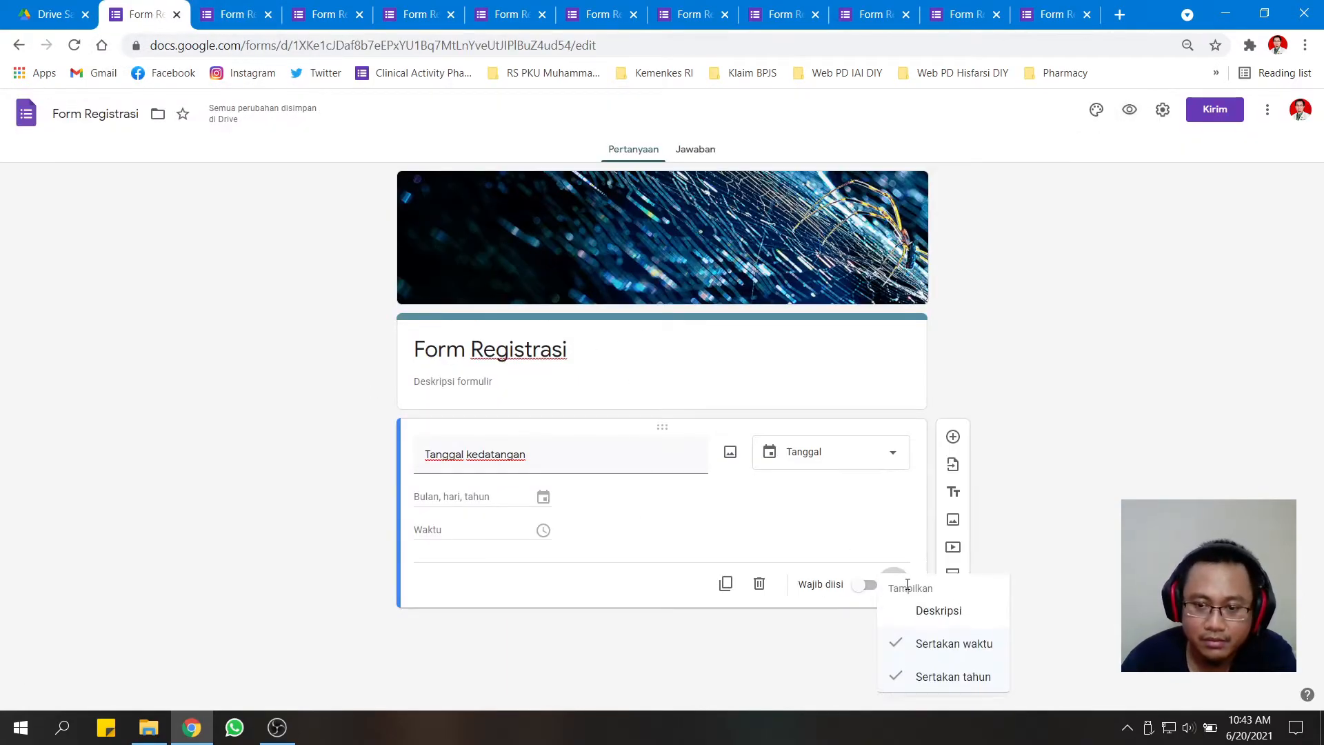
click(838, 458)
click(815, 458)
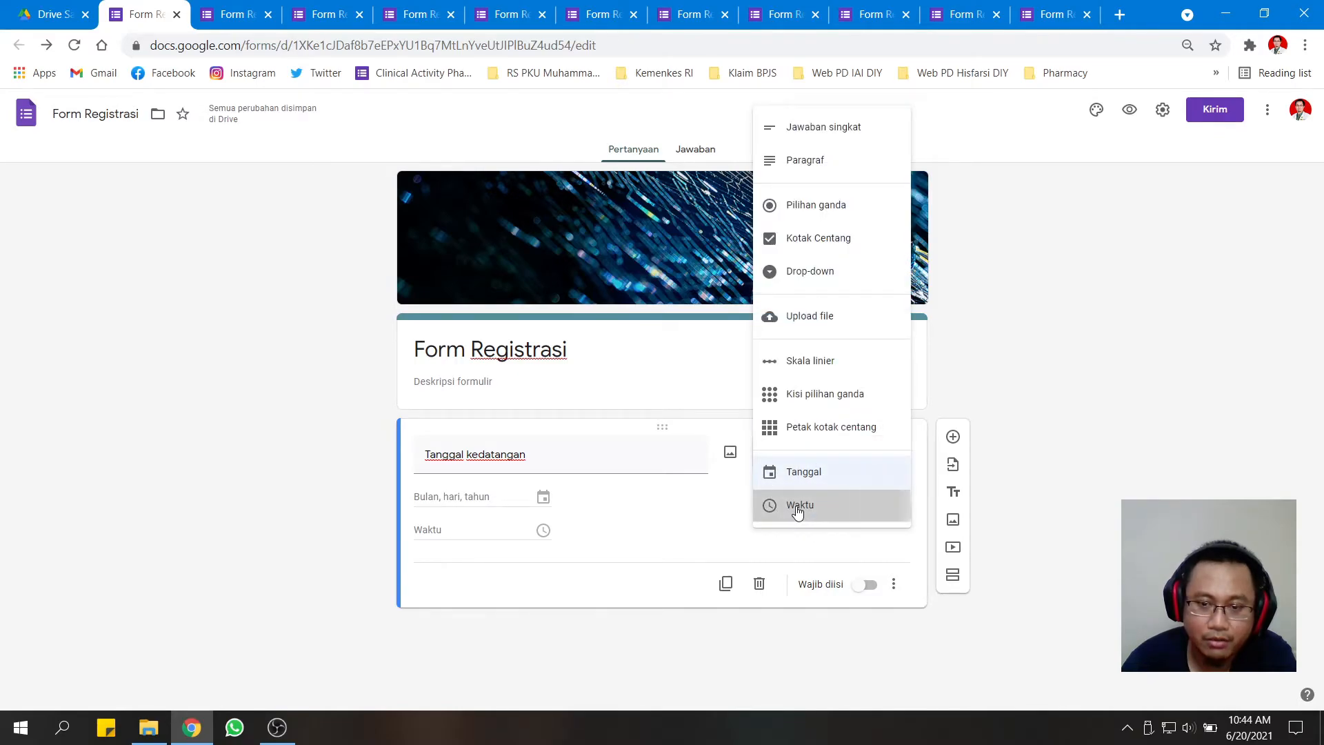
click(800, 506)
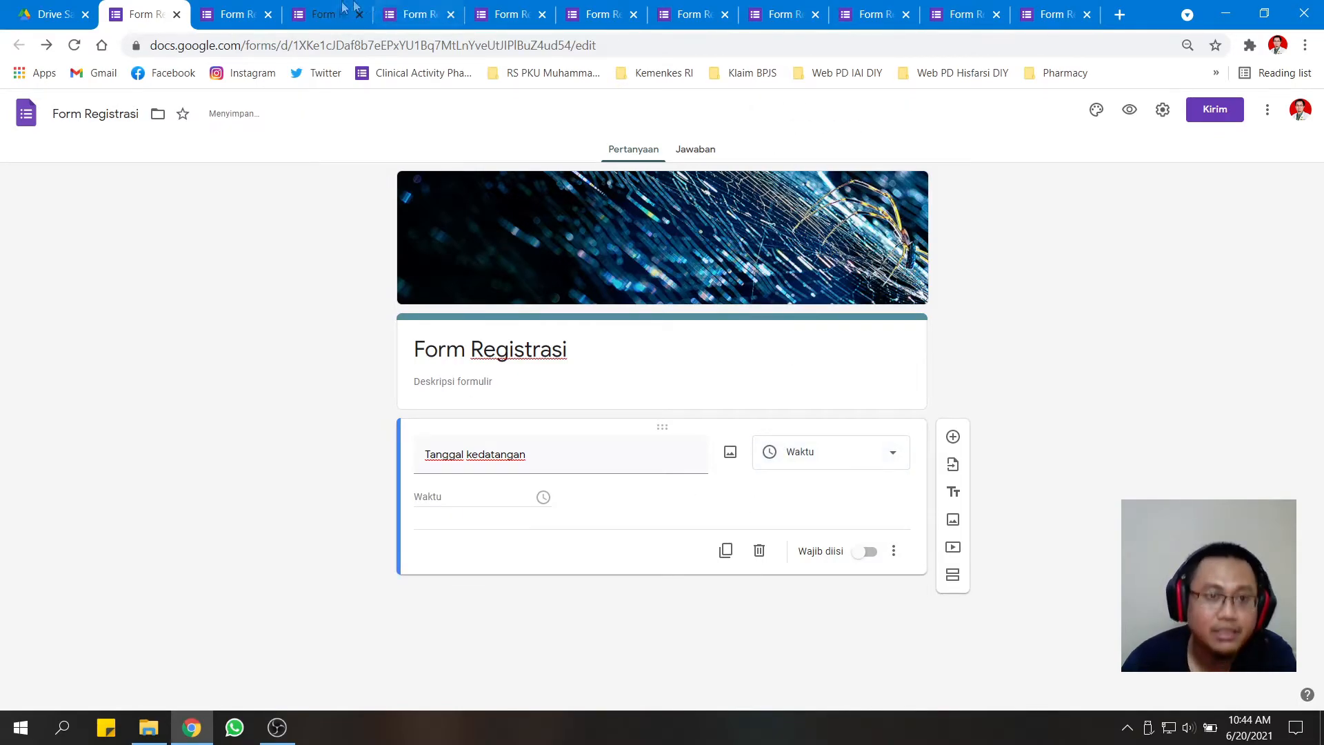
key(ctrl+Tab)
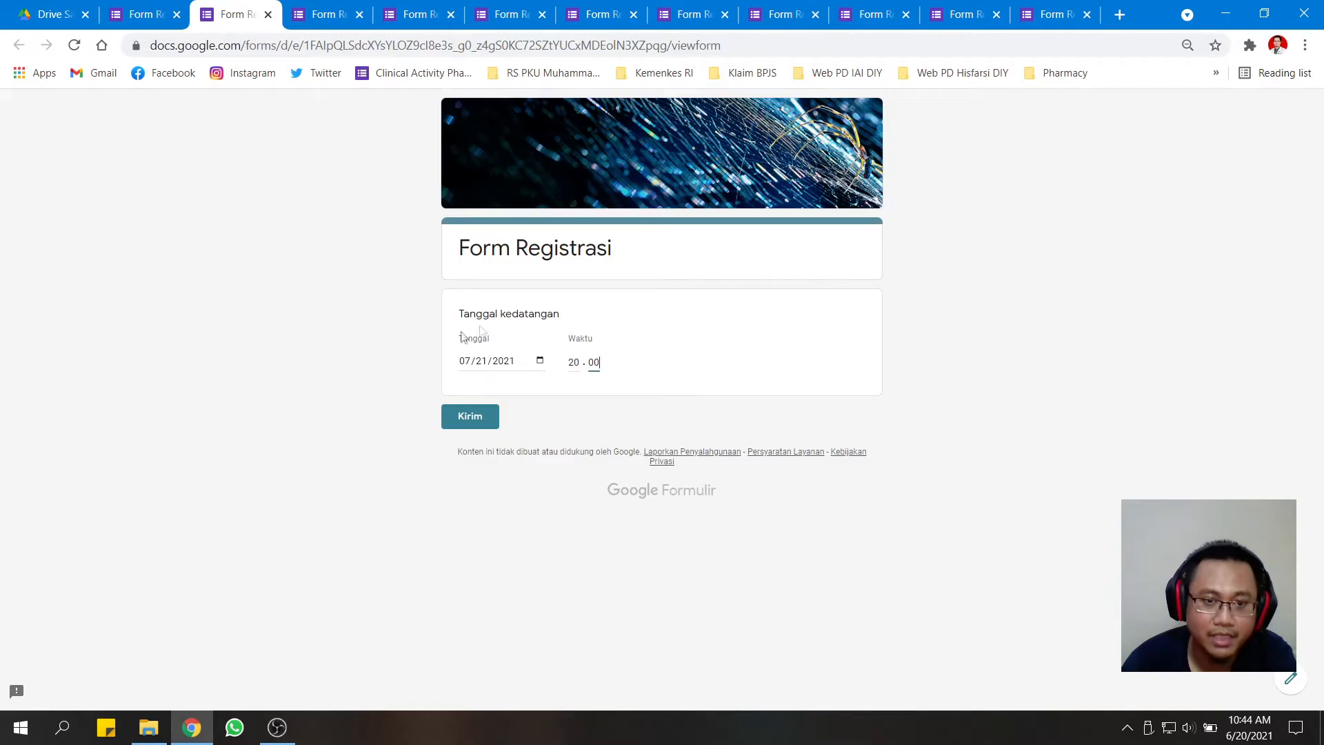
click(146, 14)
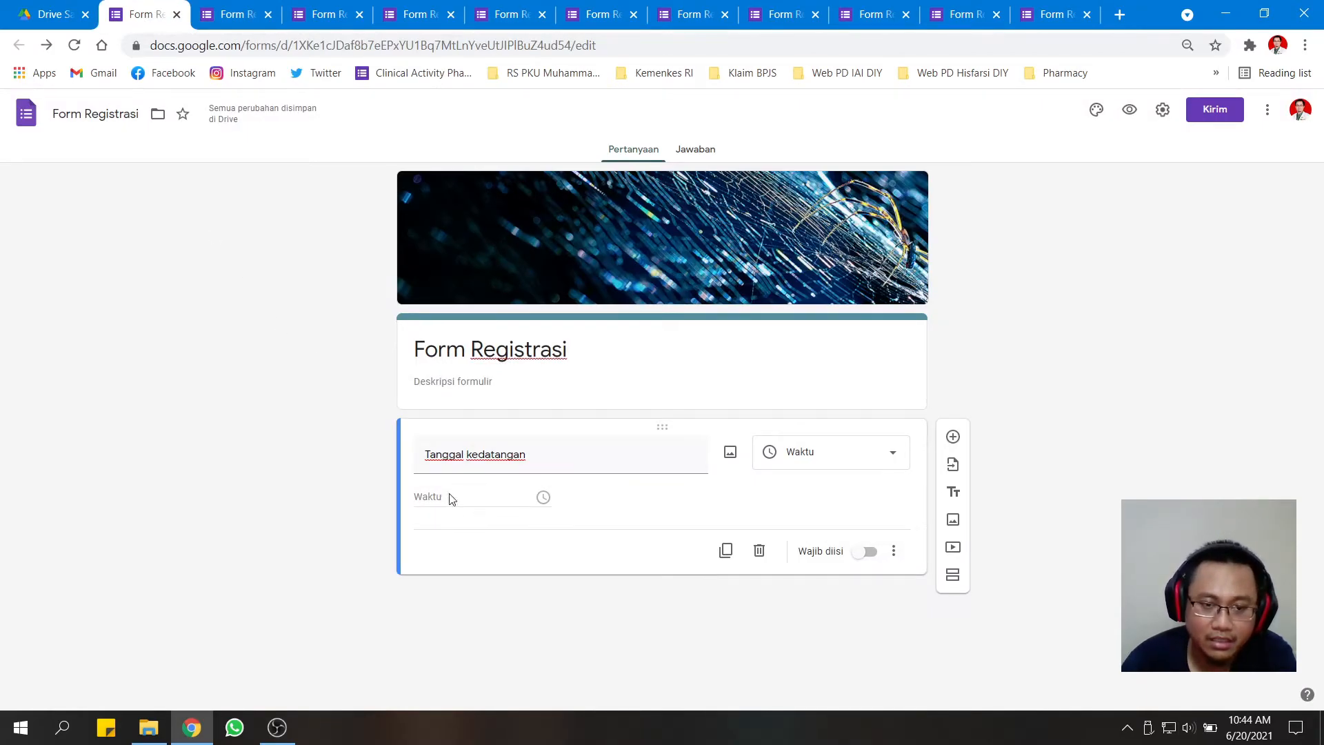
Try the Durasi answer kind for the time question and switch it back to Waktu.
click(895, 552)
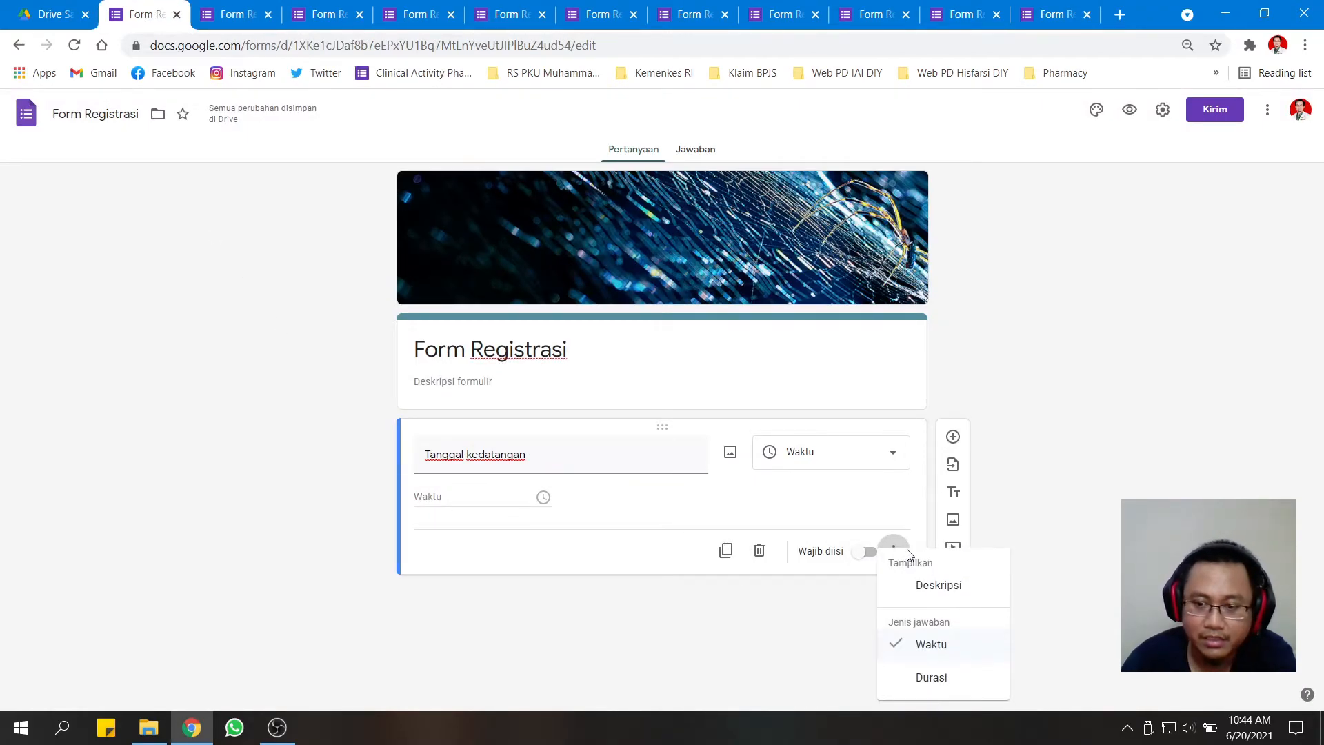
click(931, 678)
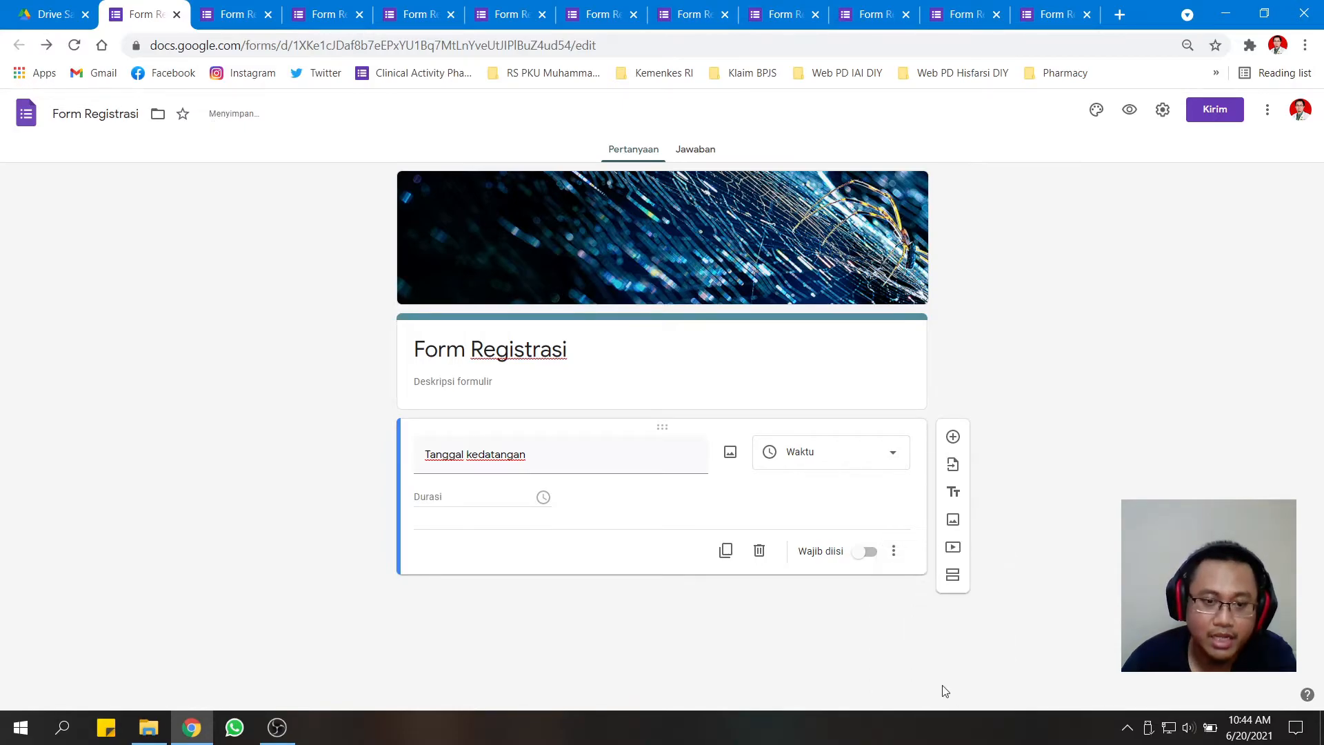
click(902, 553)
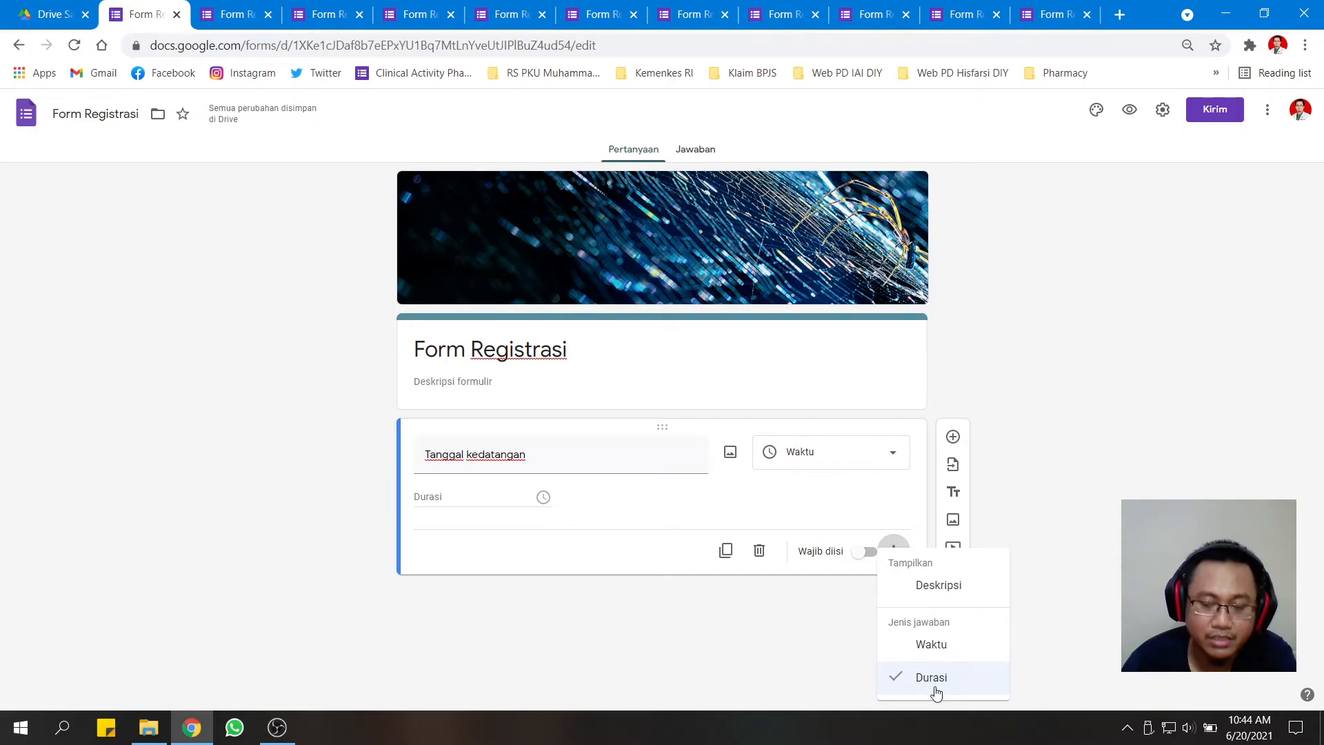
click(934, 645)
click(234, 15)
click(145, 15)
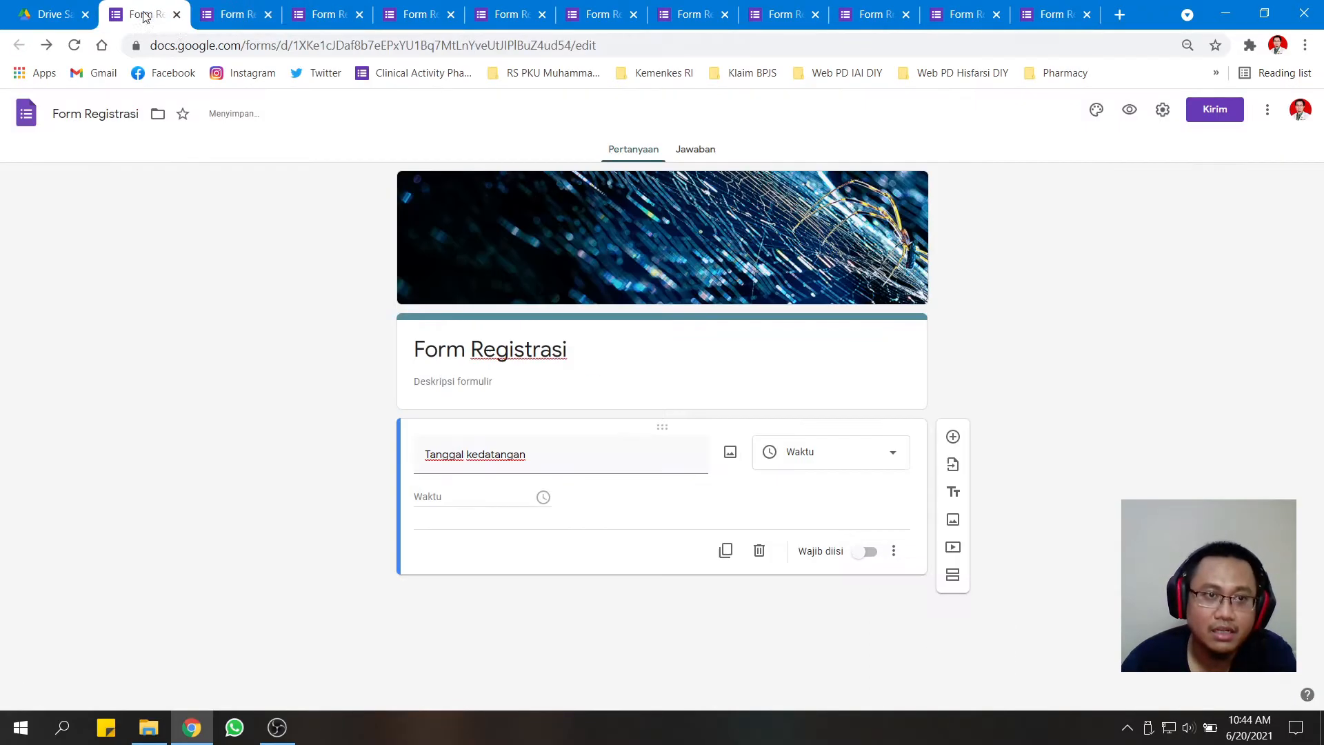
Preview the form and enter 20.20 as the time for the Tanggal kedatangan question.
click(1129, 109)
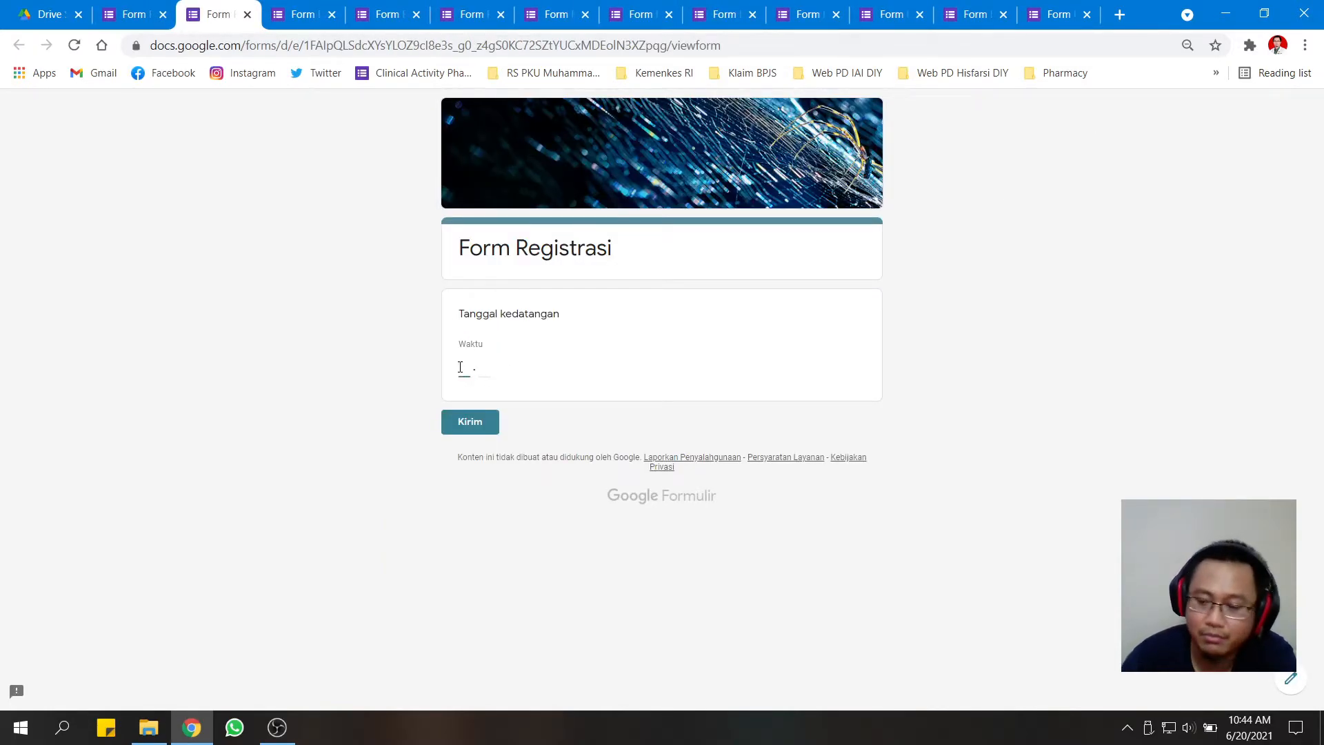
click(496, 373)
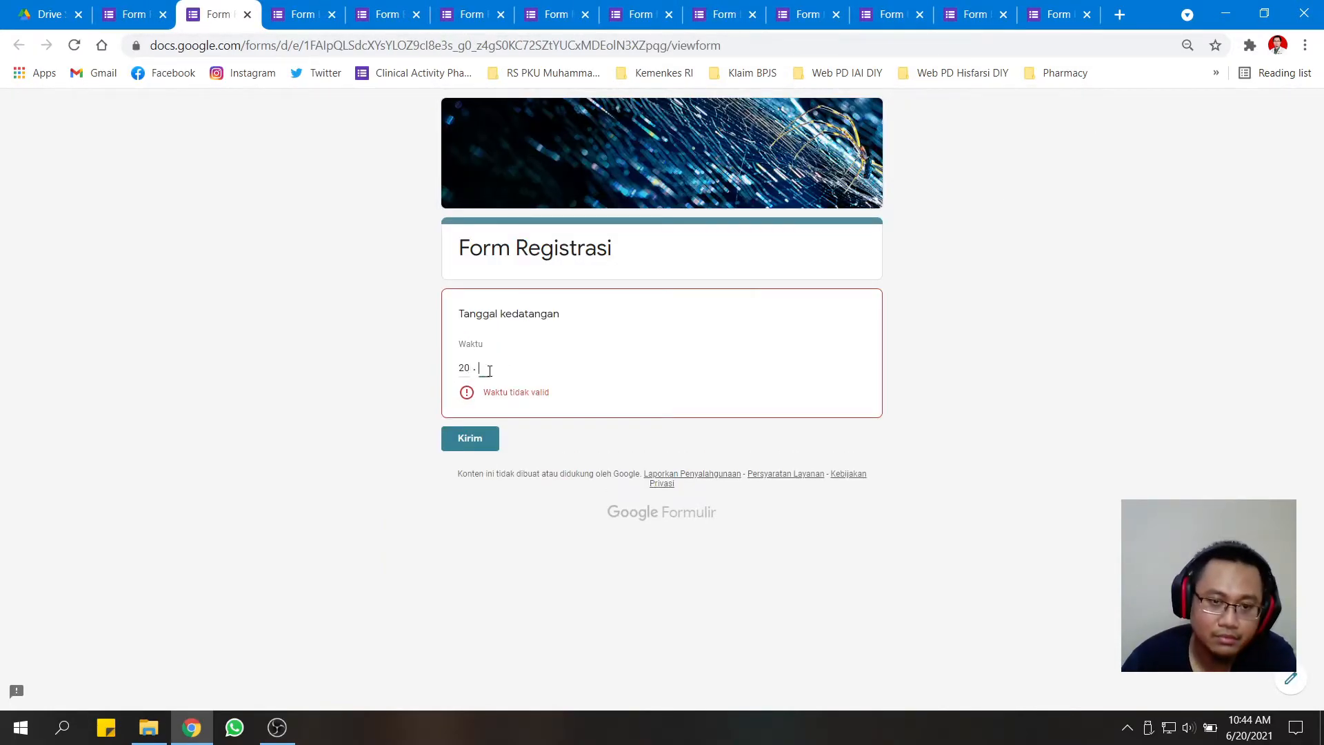
text(20)
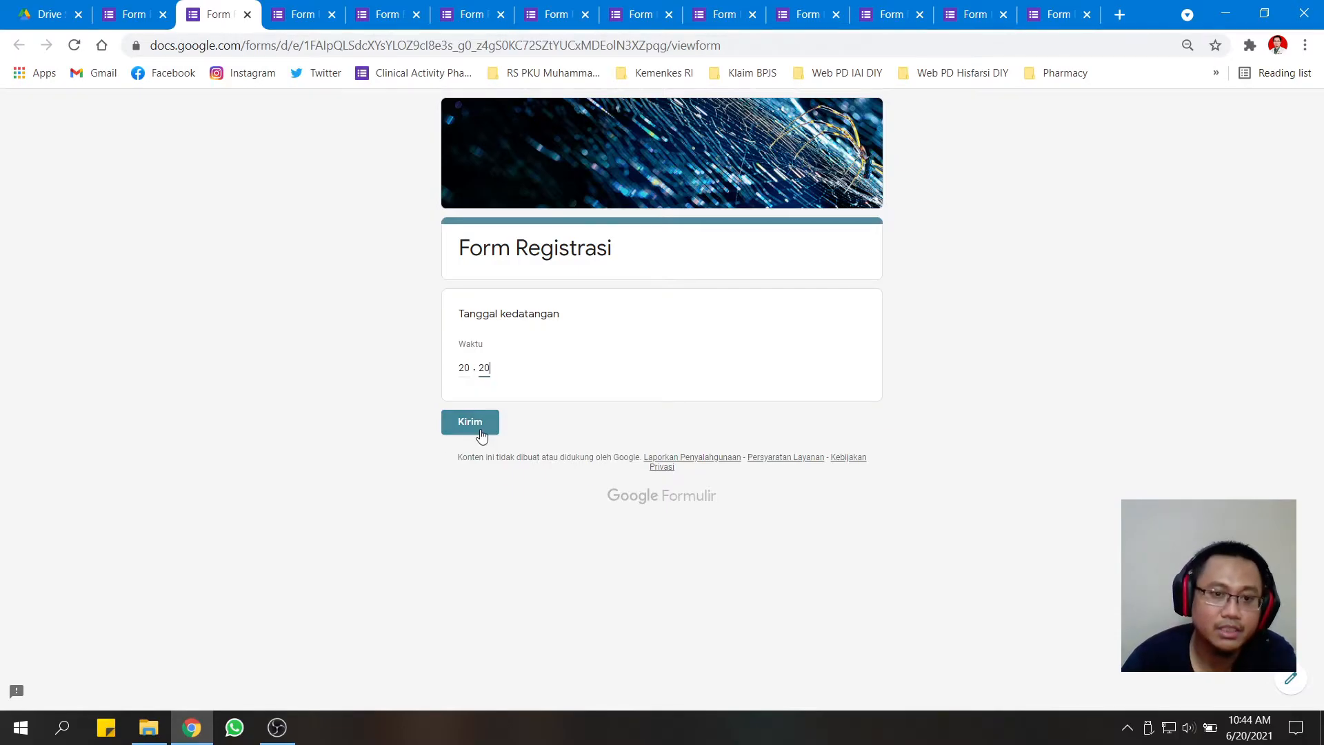
Return to the form editor, set the time question's answer kind to Durasi and retitle it Lama Perjalanan.
click(136, 21)
click(894, 550)
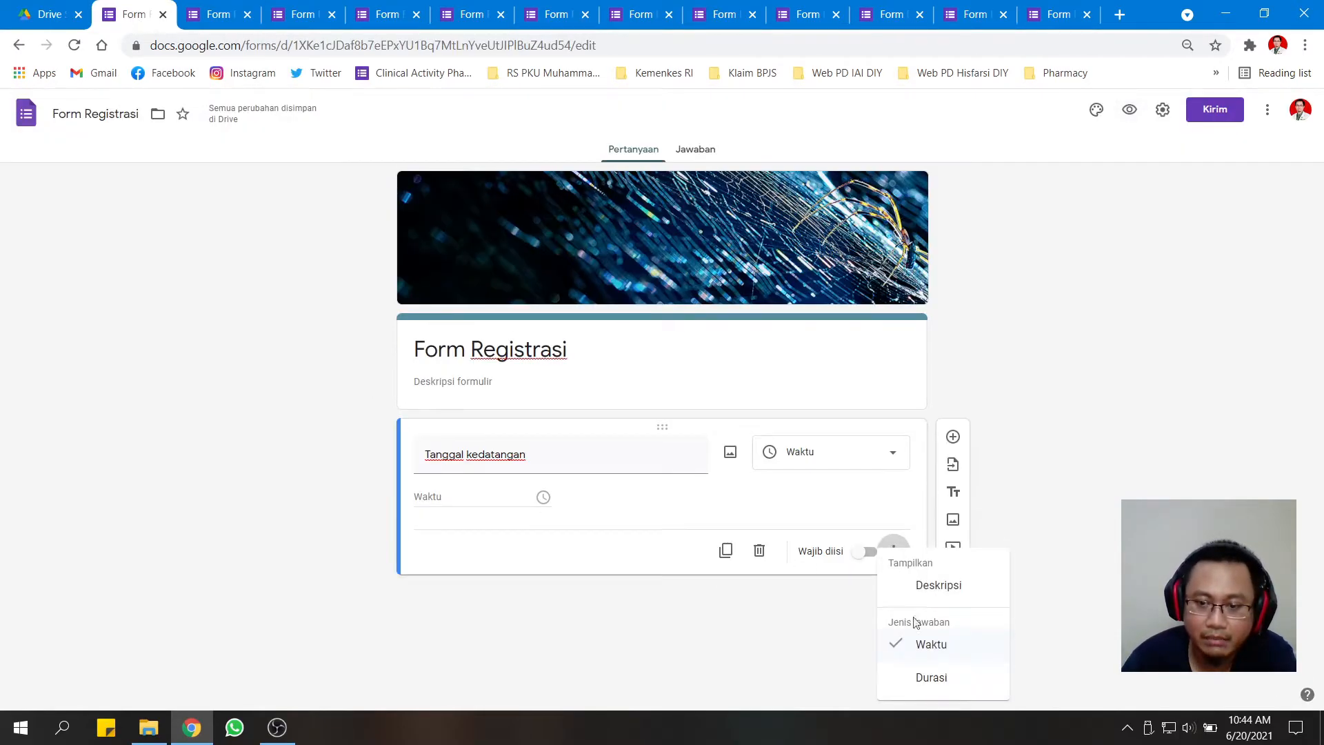
key(Escape)
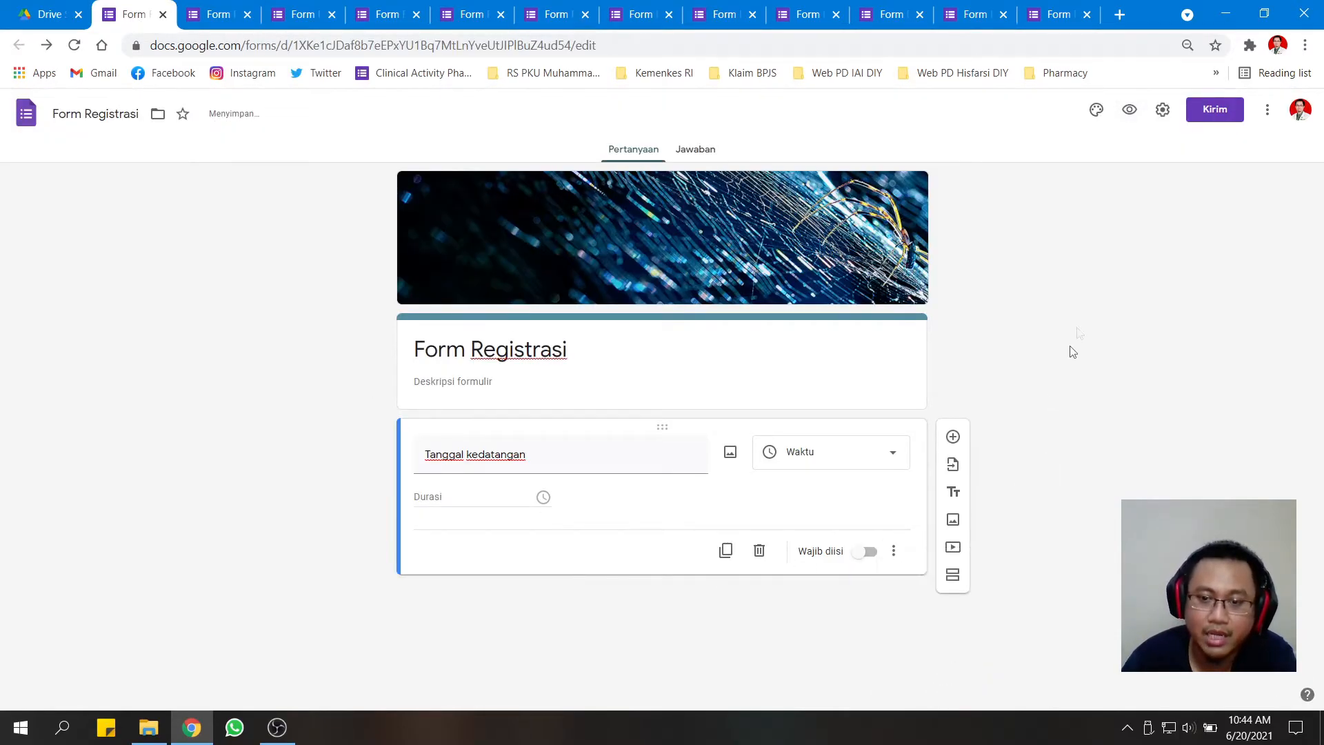
click(1129, 110)
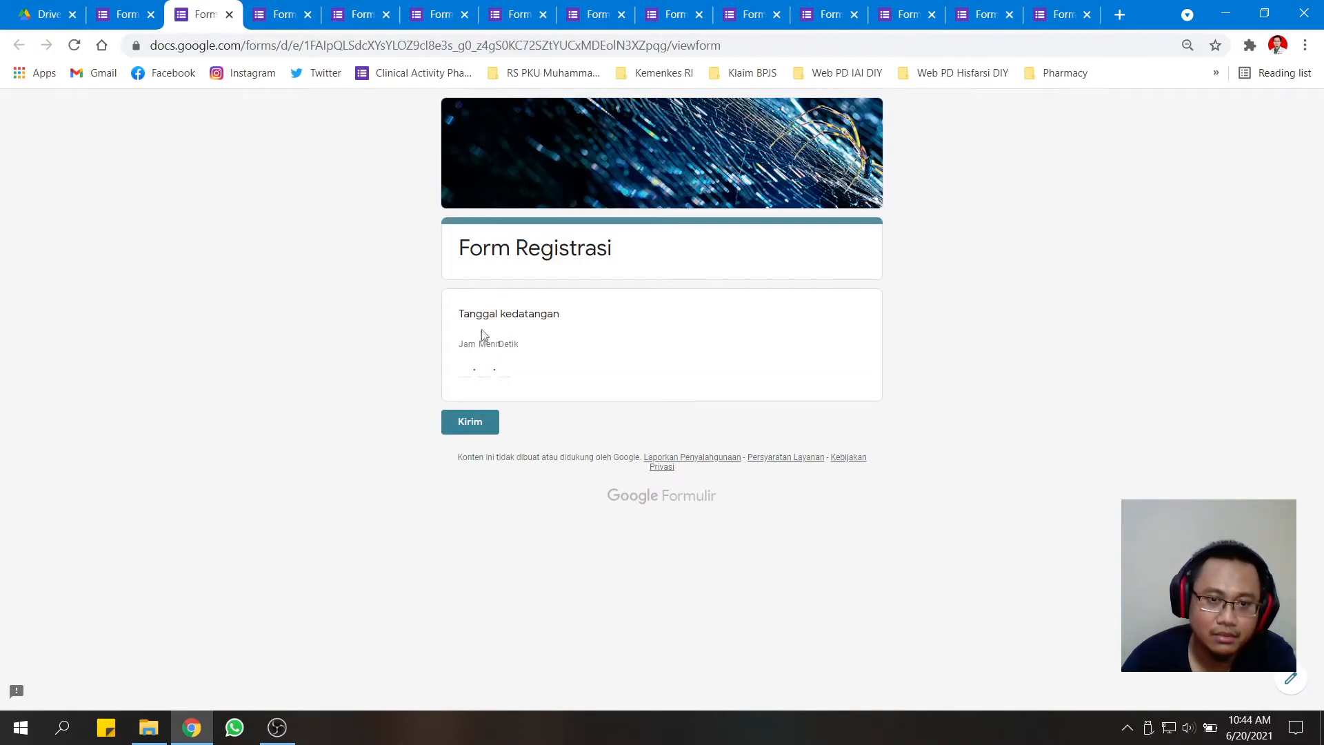
click(125, 15)
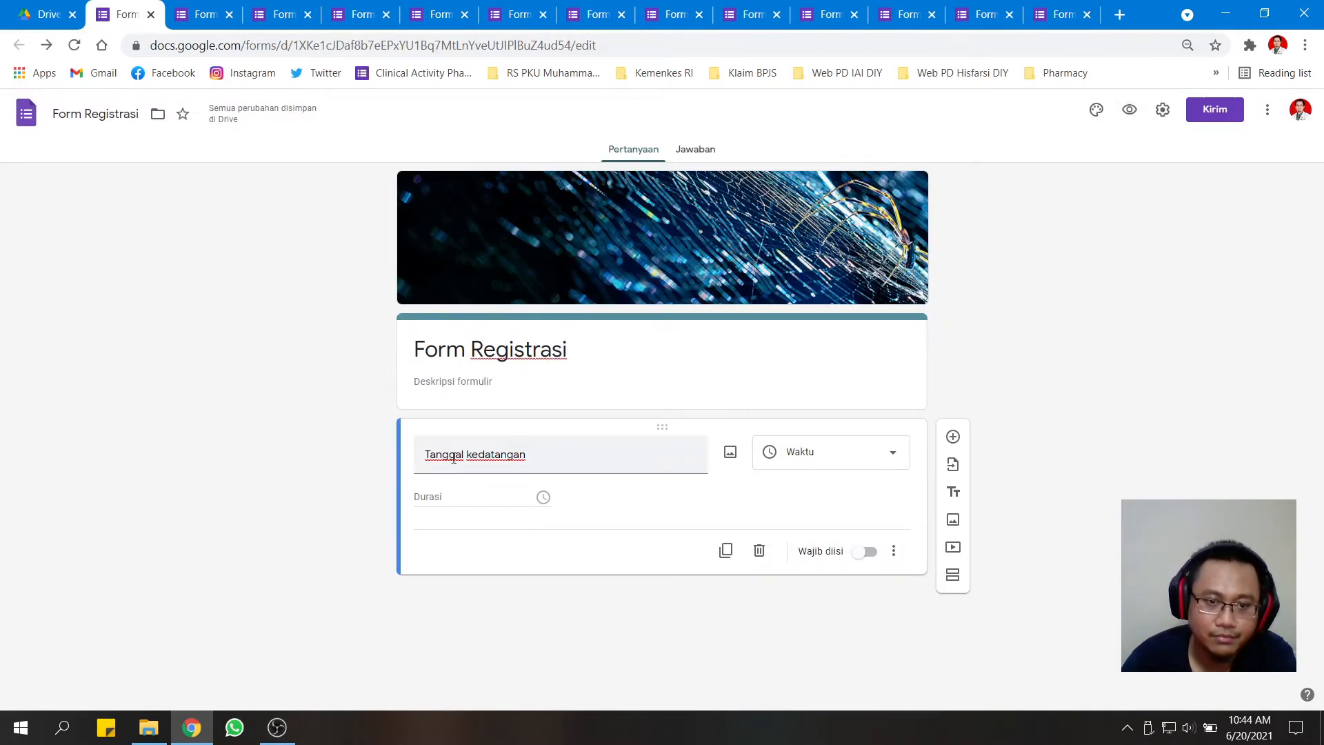
triple_click(453, 458)
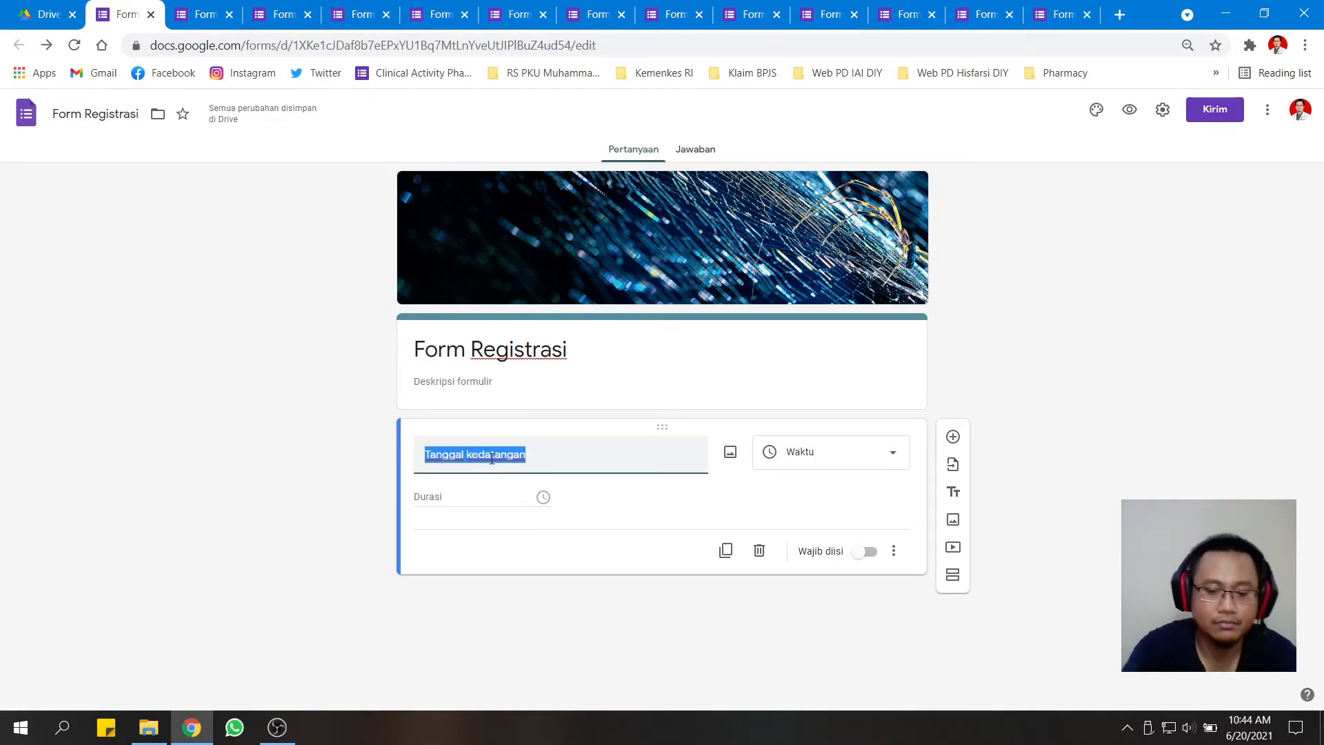
text(Lama Perjalanan)
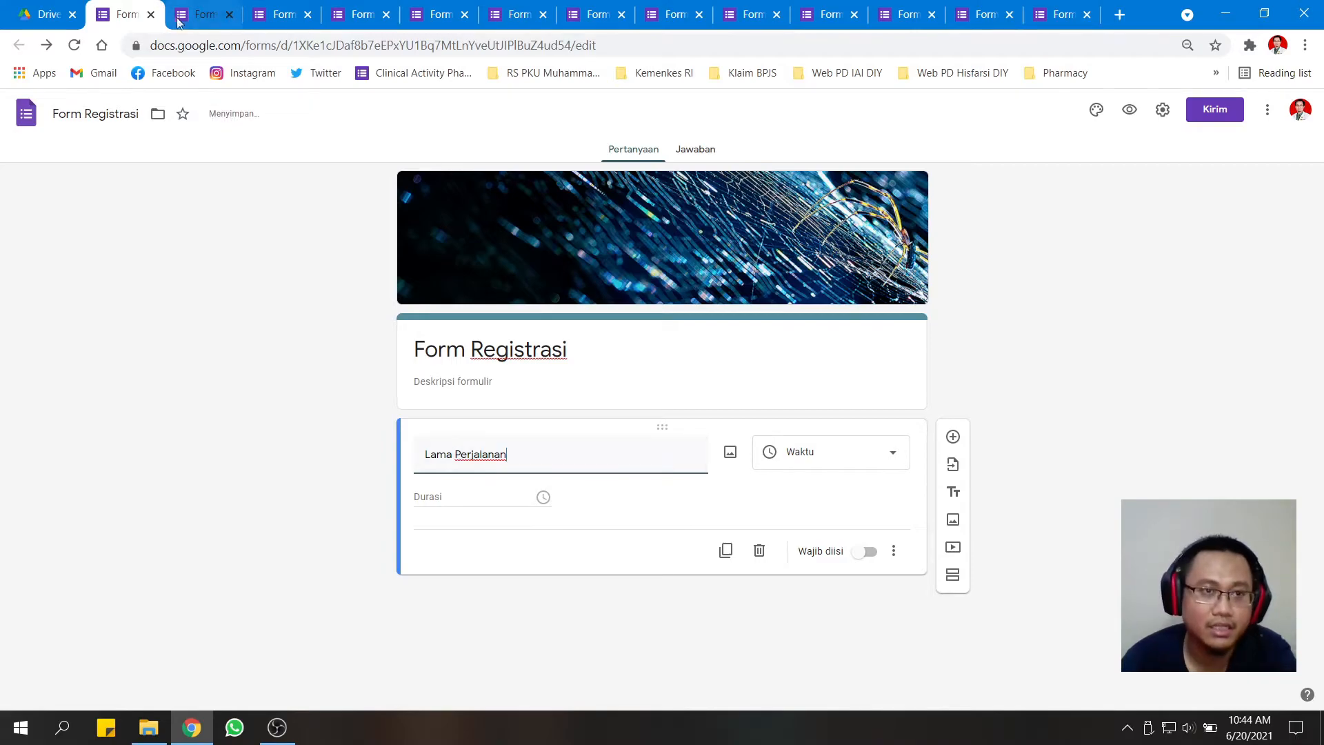
Preview the form and enter a Lama Perjalanan duration of 02 hours, 20 minutes and 00 seconds.
click(1128, 112)
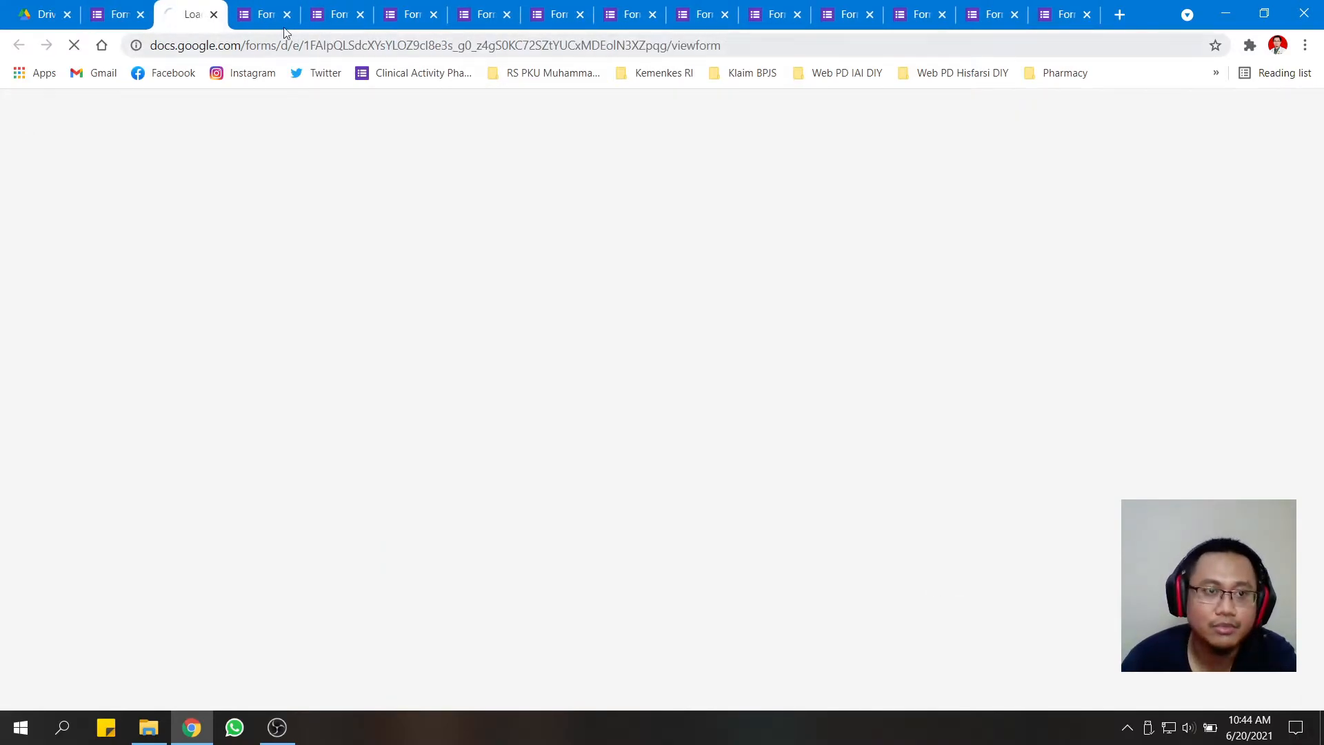
click(469, 367)
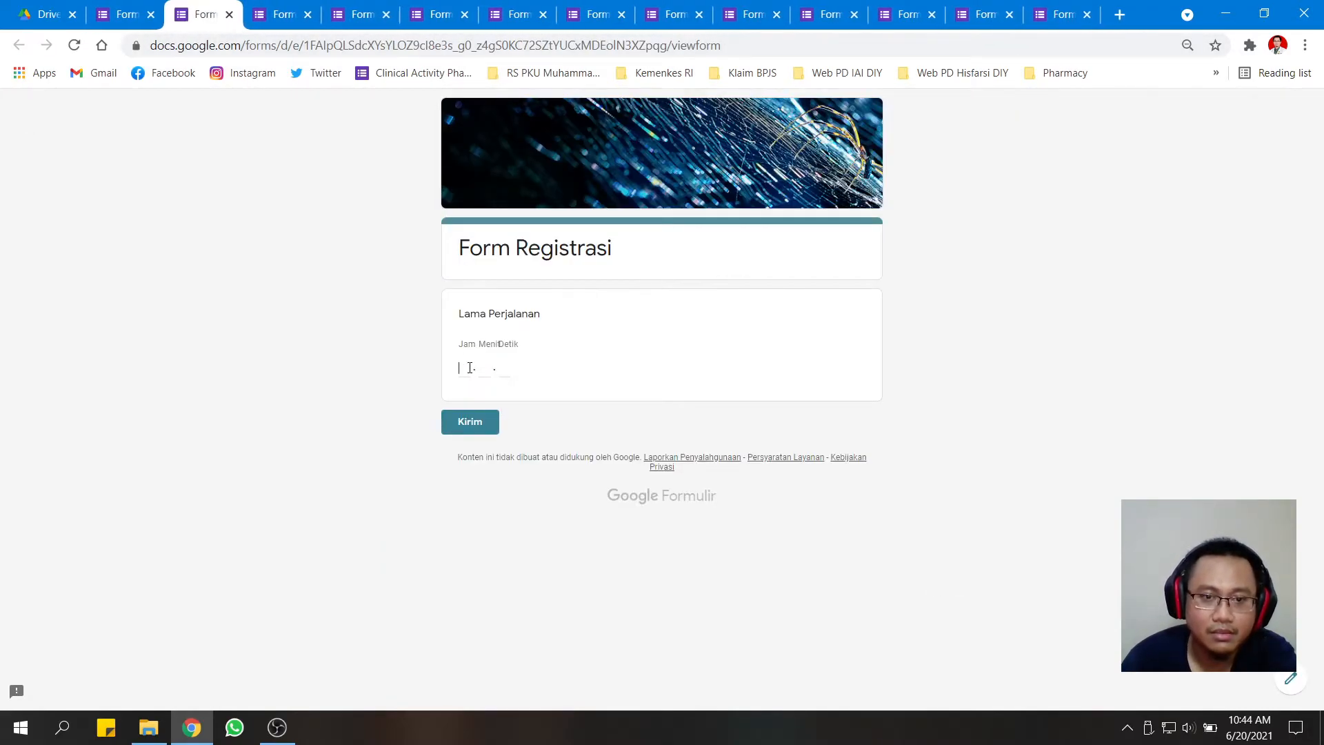
text(2)
click(492, 377)
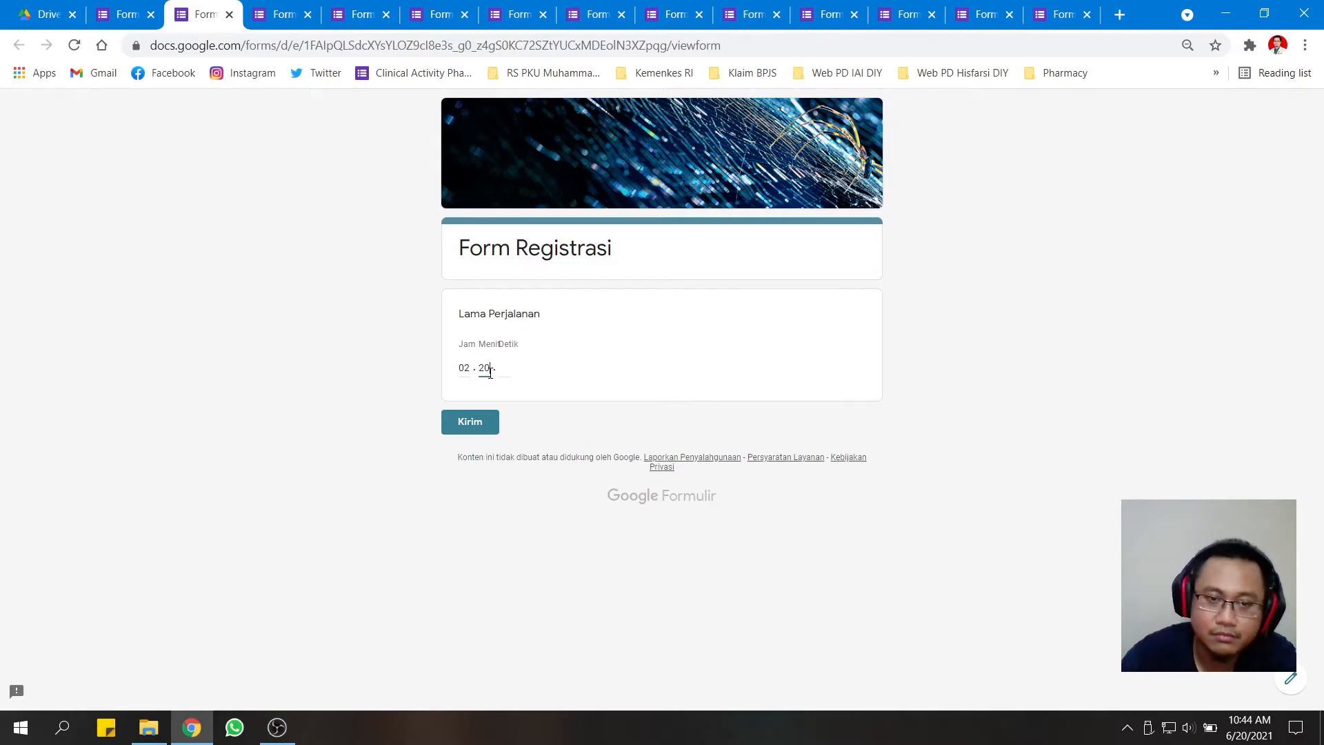
click(504, 368)
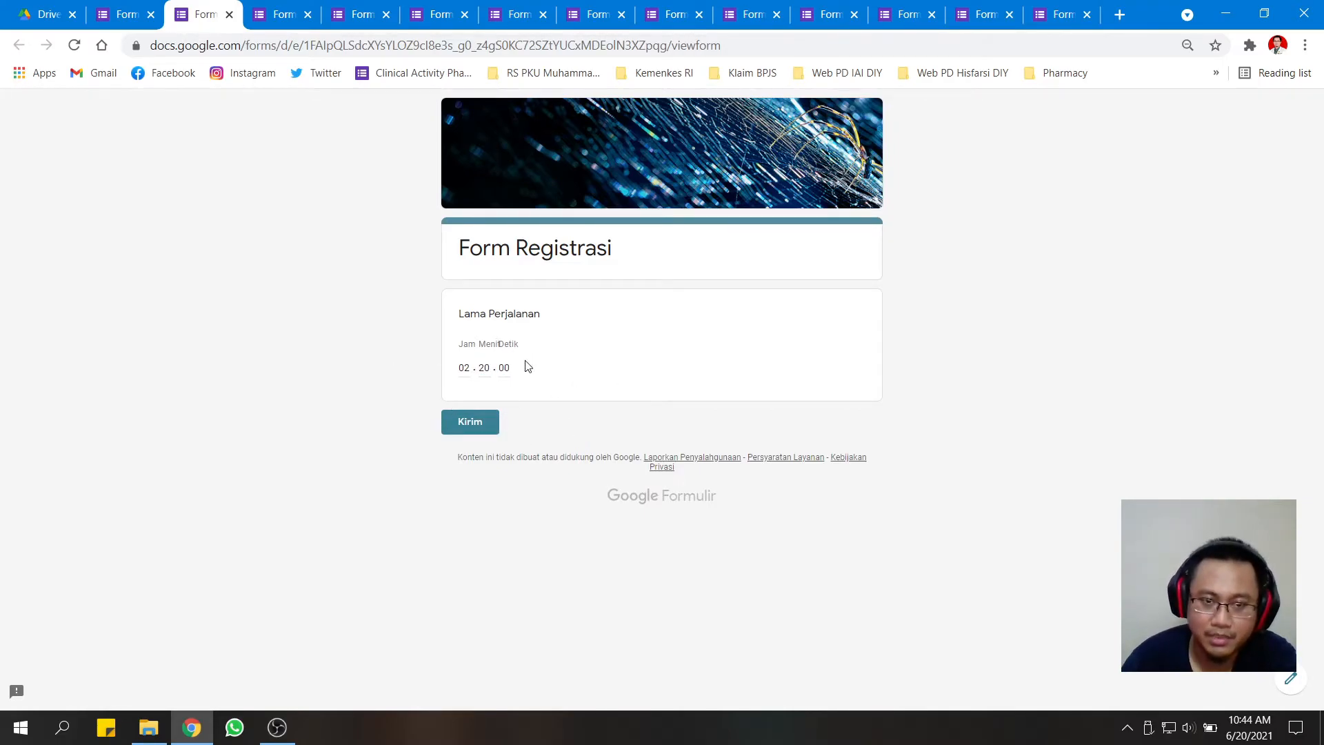
Return to the form editor and change the Lama Perjalanan question's type to Jawaban singkat.
click(126, 14)
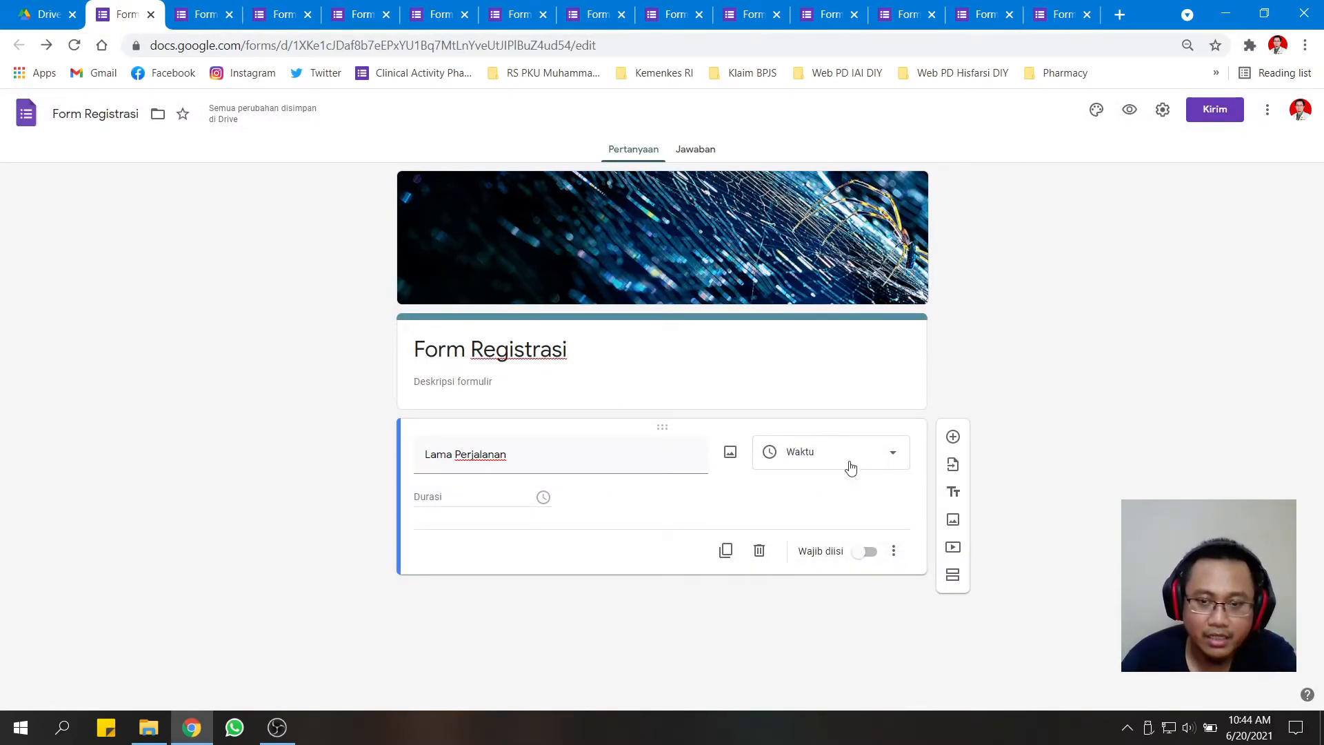
click(870, 462)
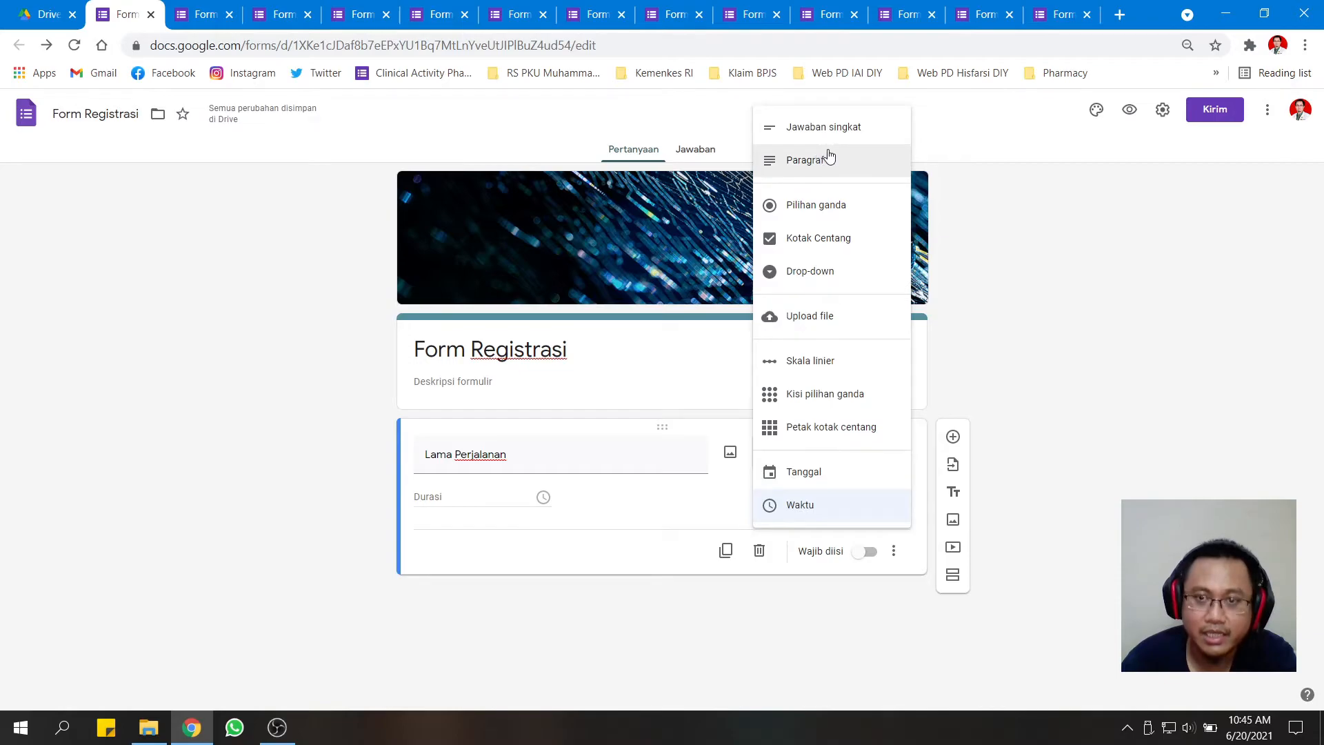
click(848, 128)
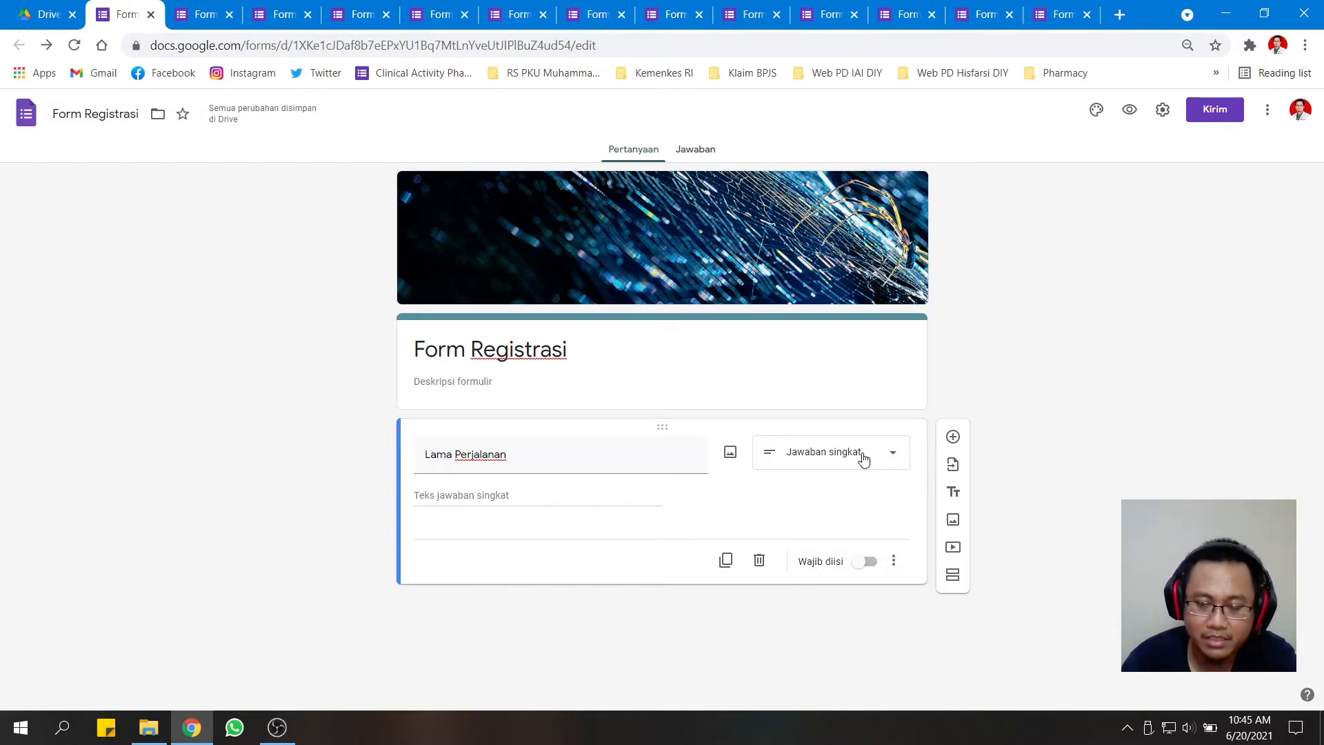
Enable Deskripsi and Validasi jawaban for the short-answer question.
click(893, 562)
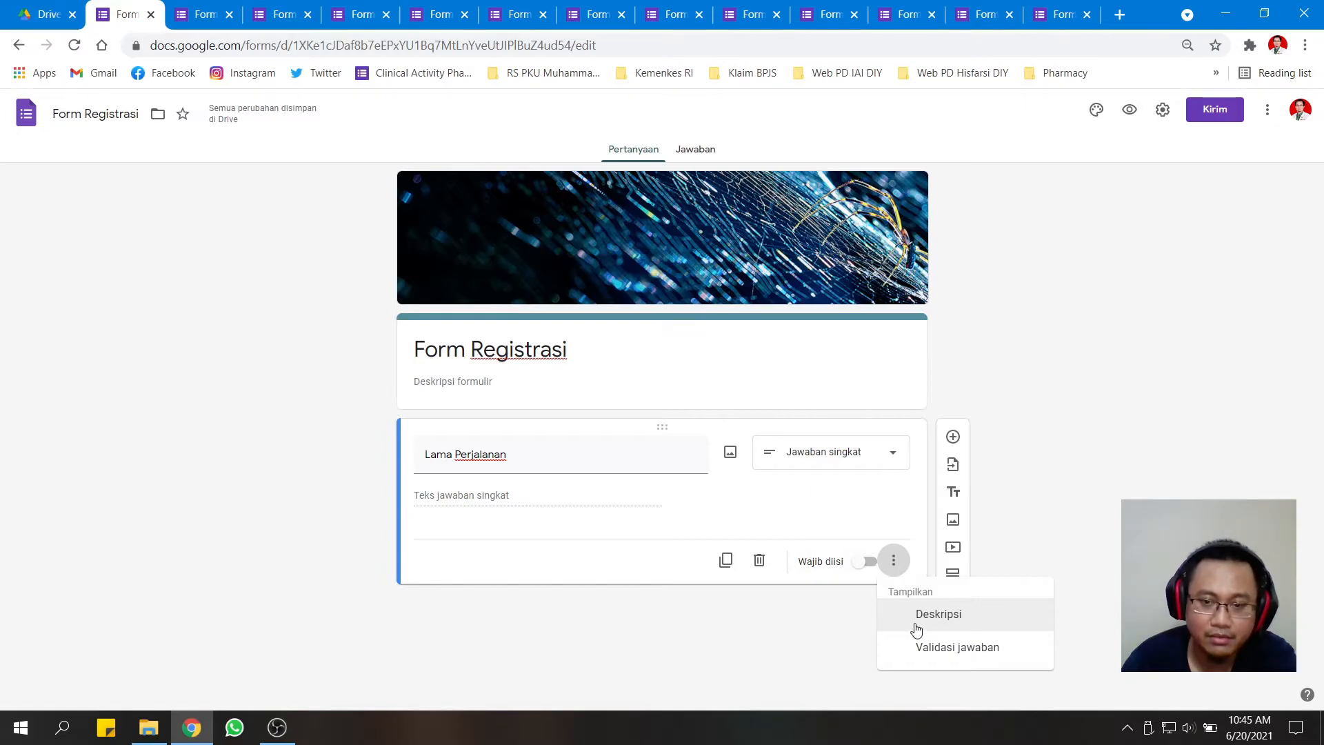
click(920, 625)
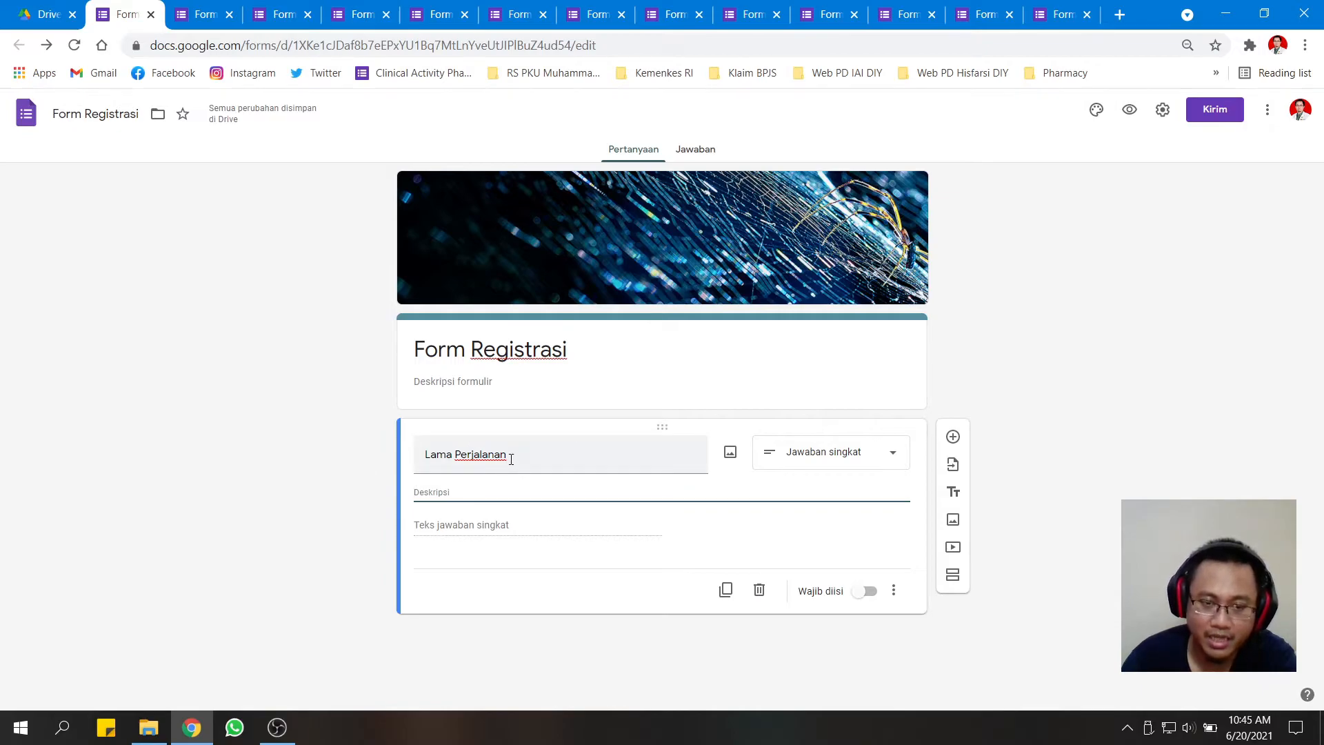
click(894, 590)
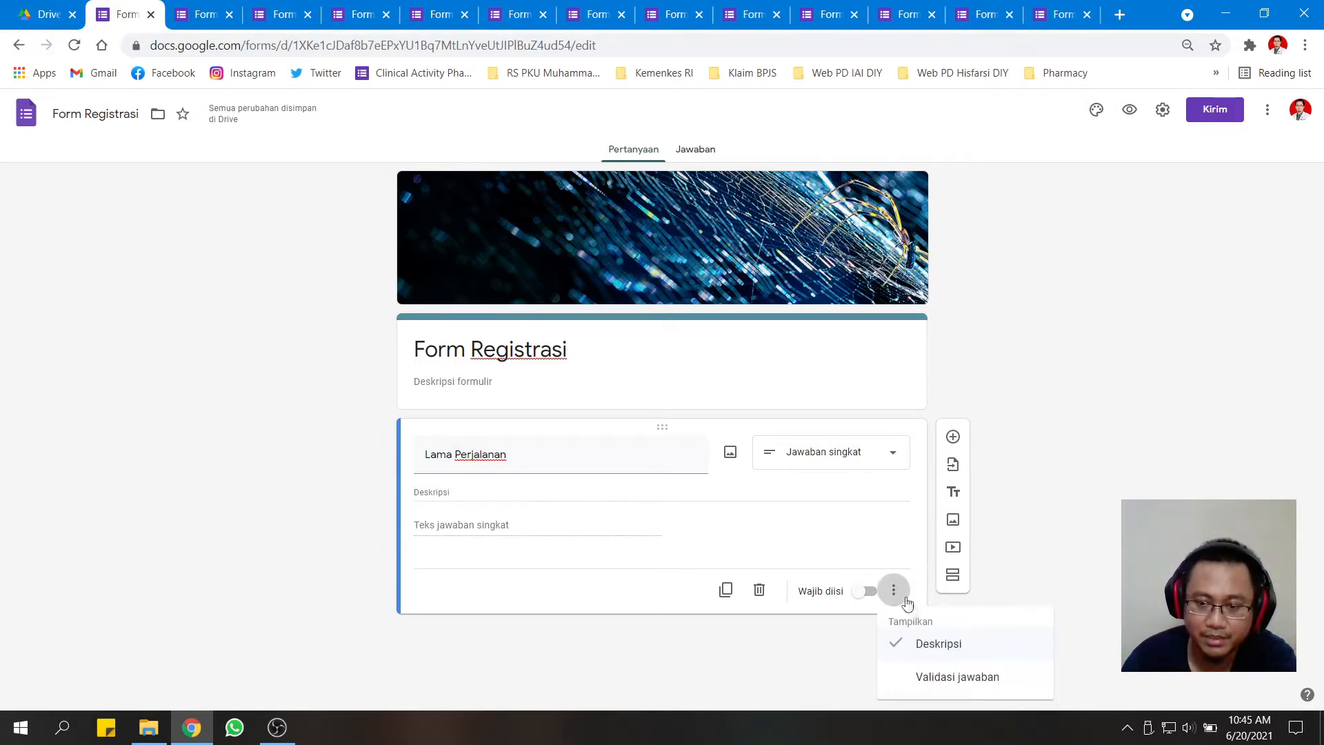
click(952, 679)
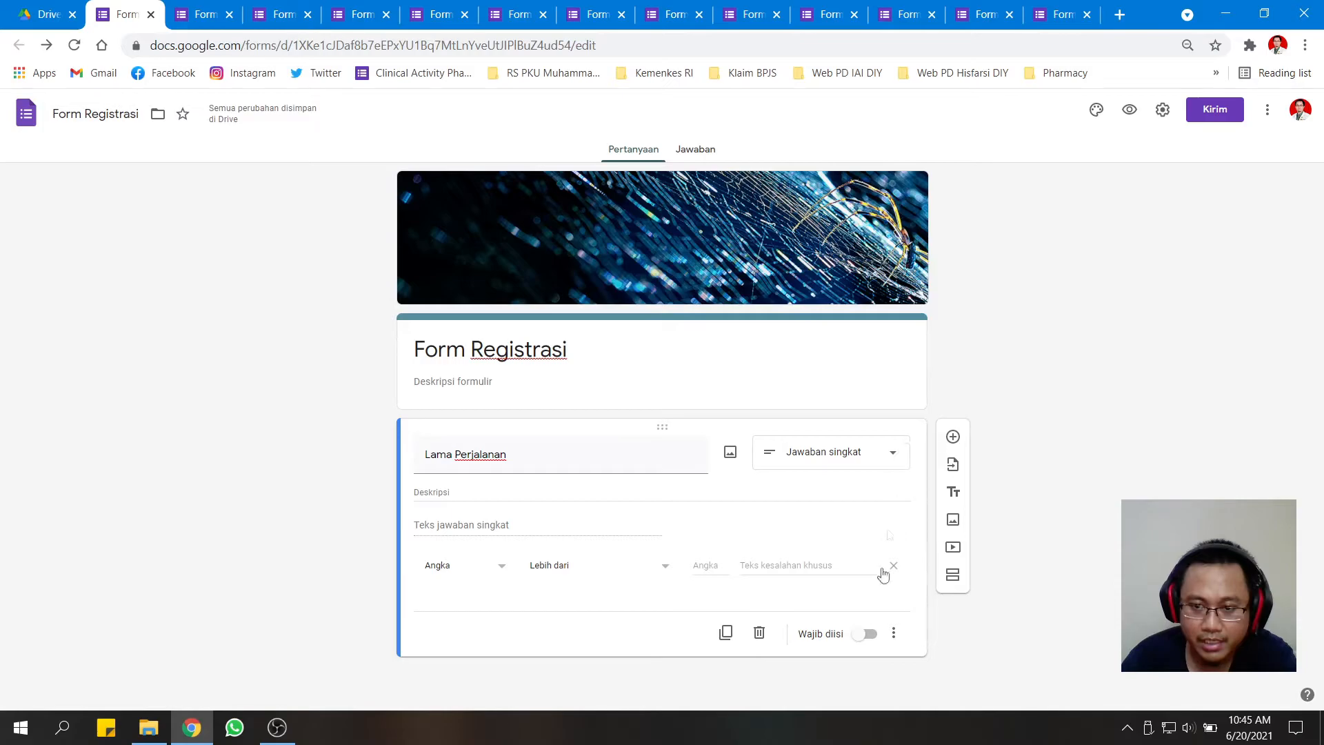
Change the Lama Perjalanan question's type to Paragraf.
click(900, 464)
click(813, 335)
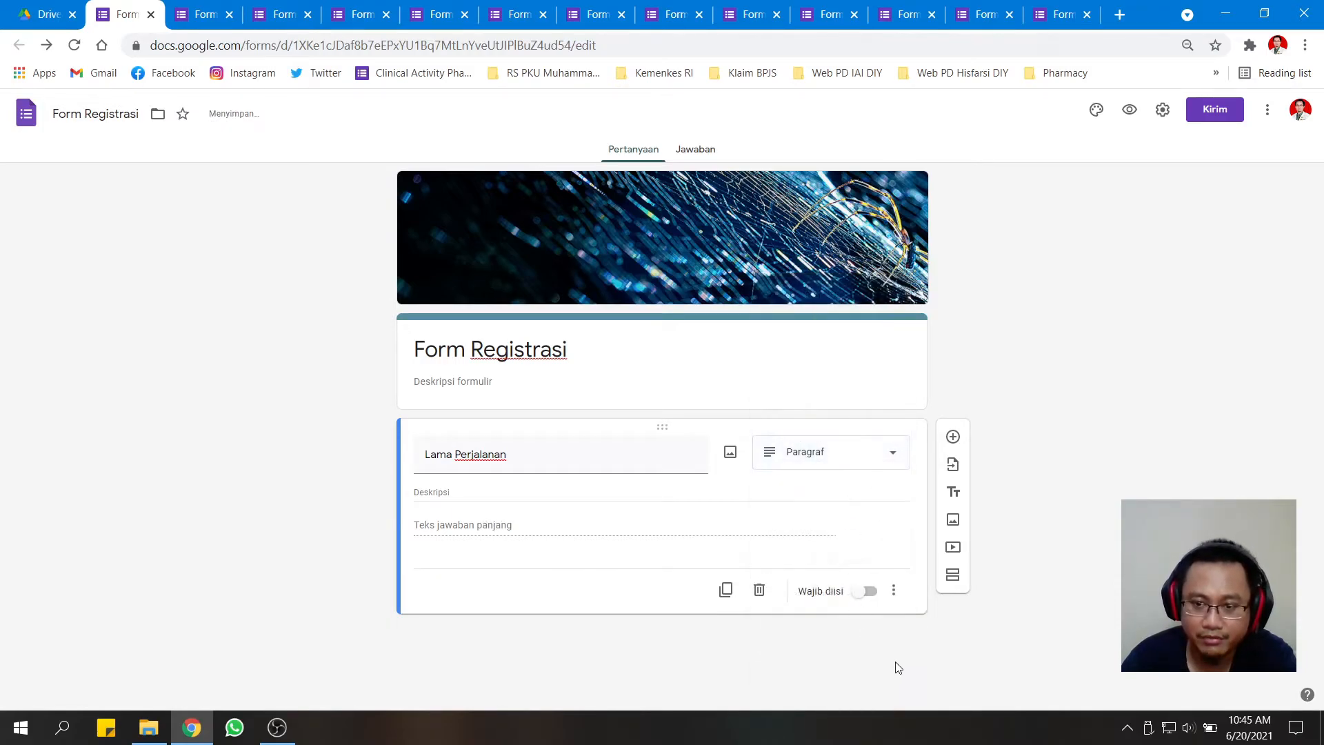
Change the Lama Perjalanan question's type to Pilihan ganda and enable Acak urutan opsi.
click(895, 591)
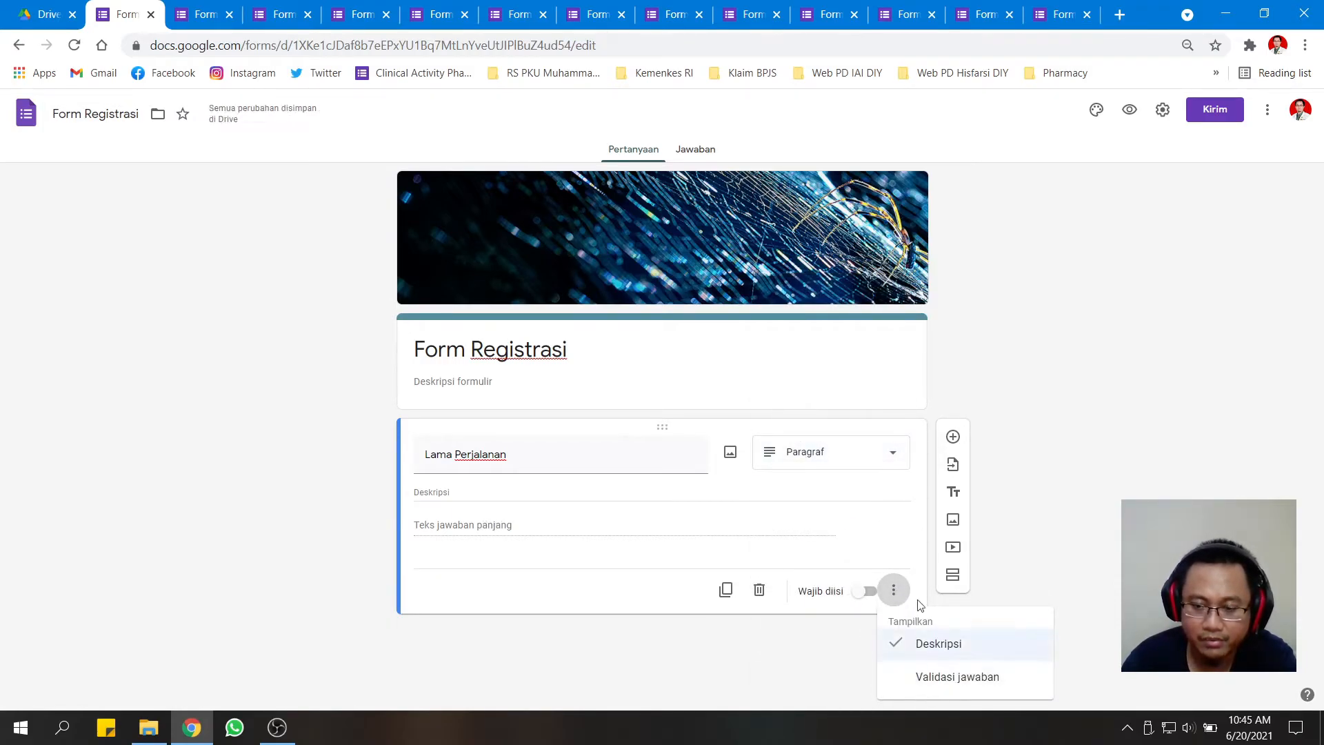
click(900, 469)
click(876, 464)
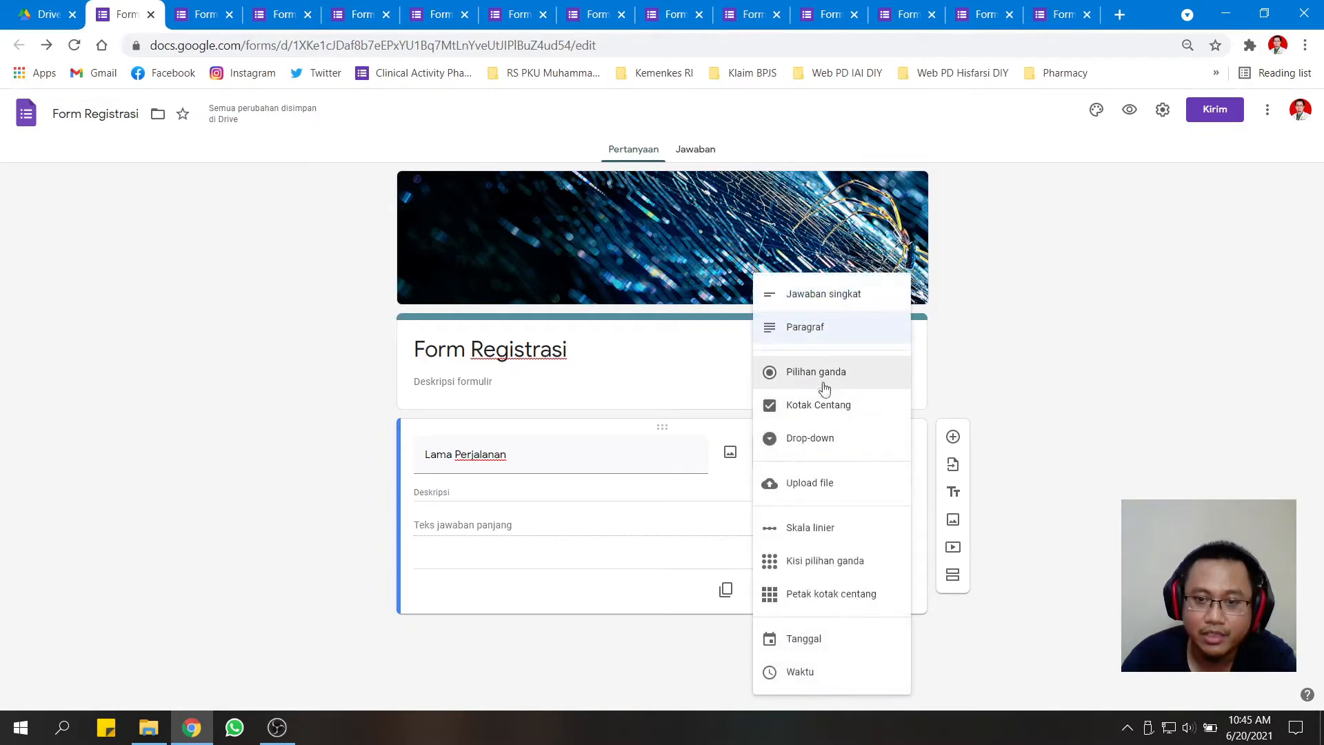
click(825, 386)
click(896, 615)
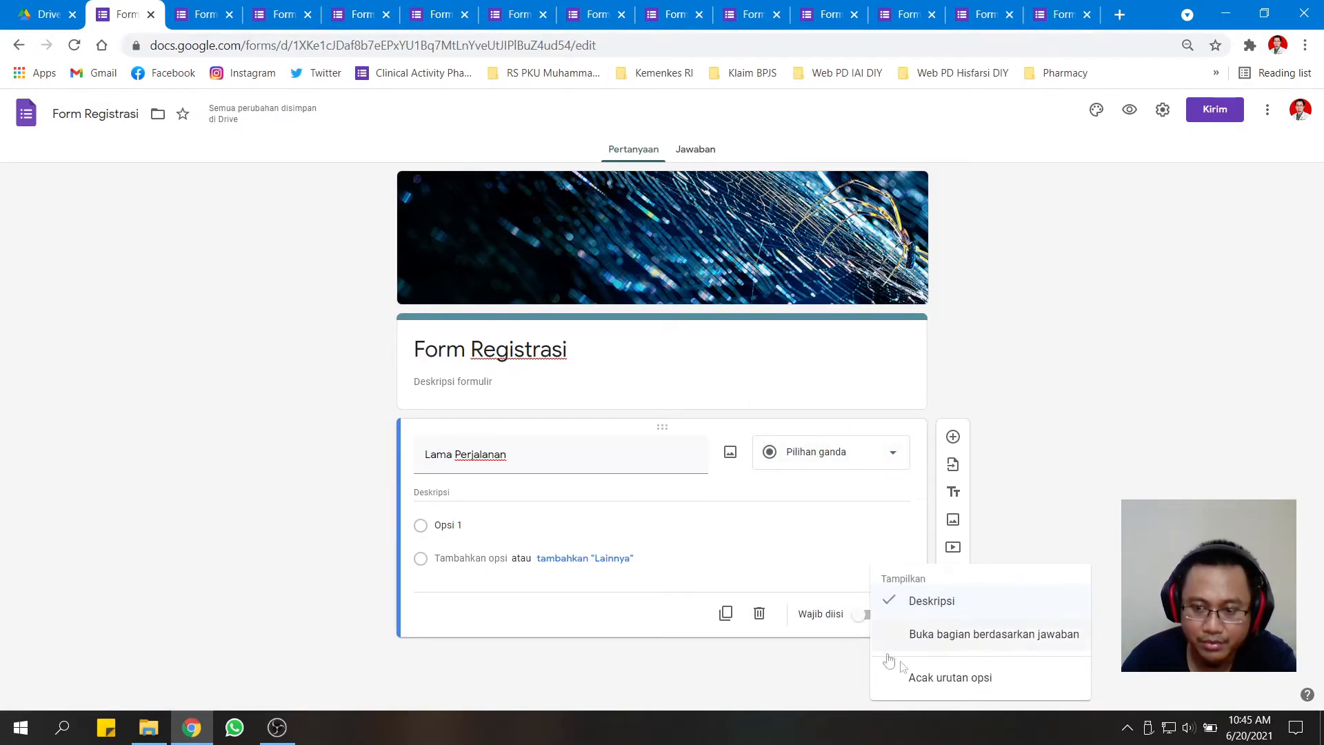
click(957, 686)
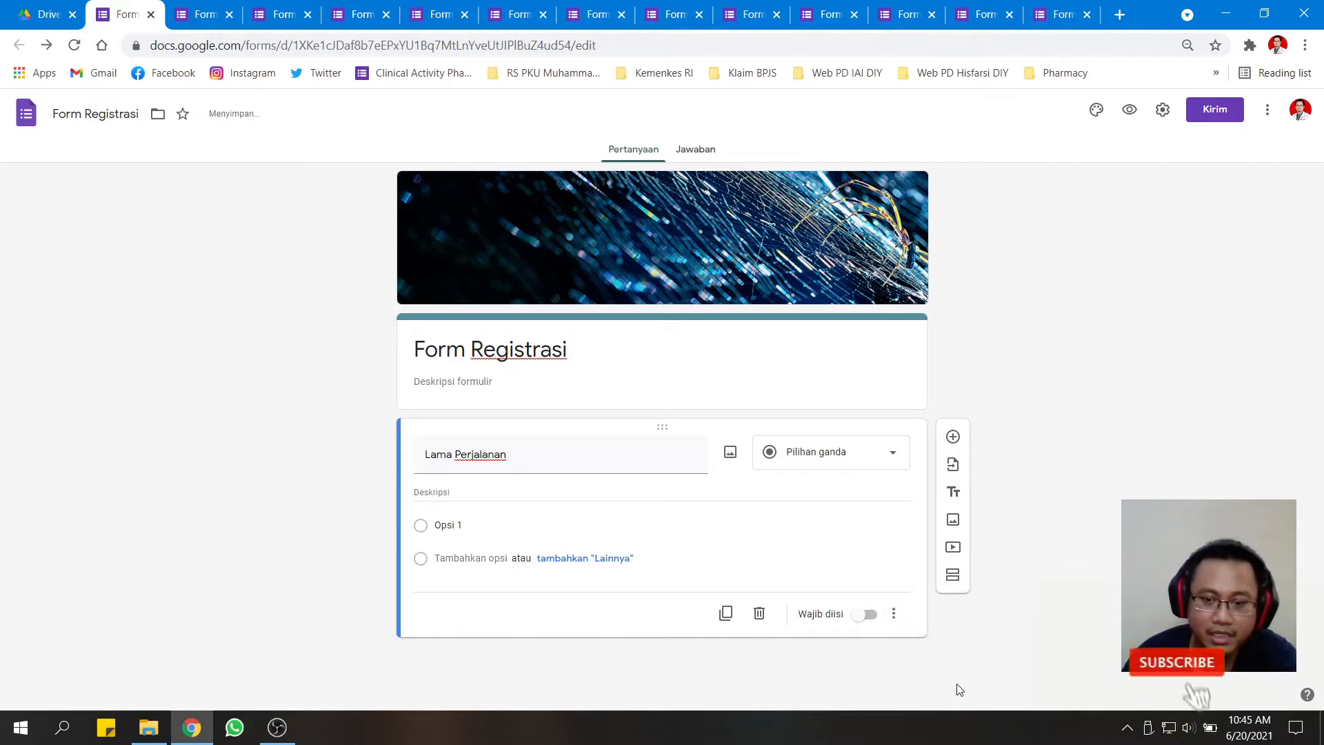
Add Opsi 2, Opsi 3 and Opsi 4 to the Lama Perjalanan question's choices.
click(532, 523)
key(Return)
key(Return)
key(Return)
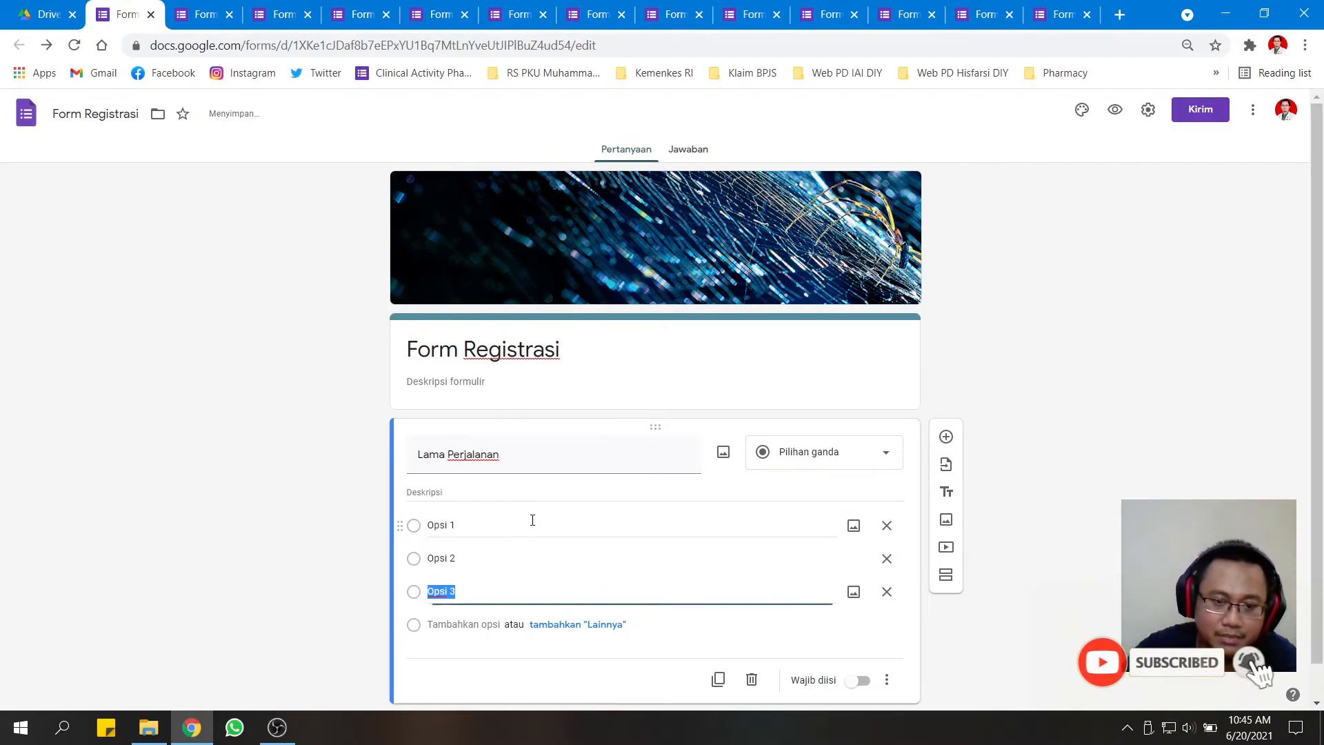
scroll(597, 538, down, 1)
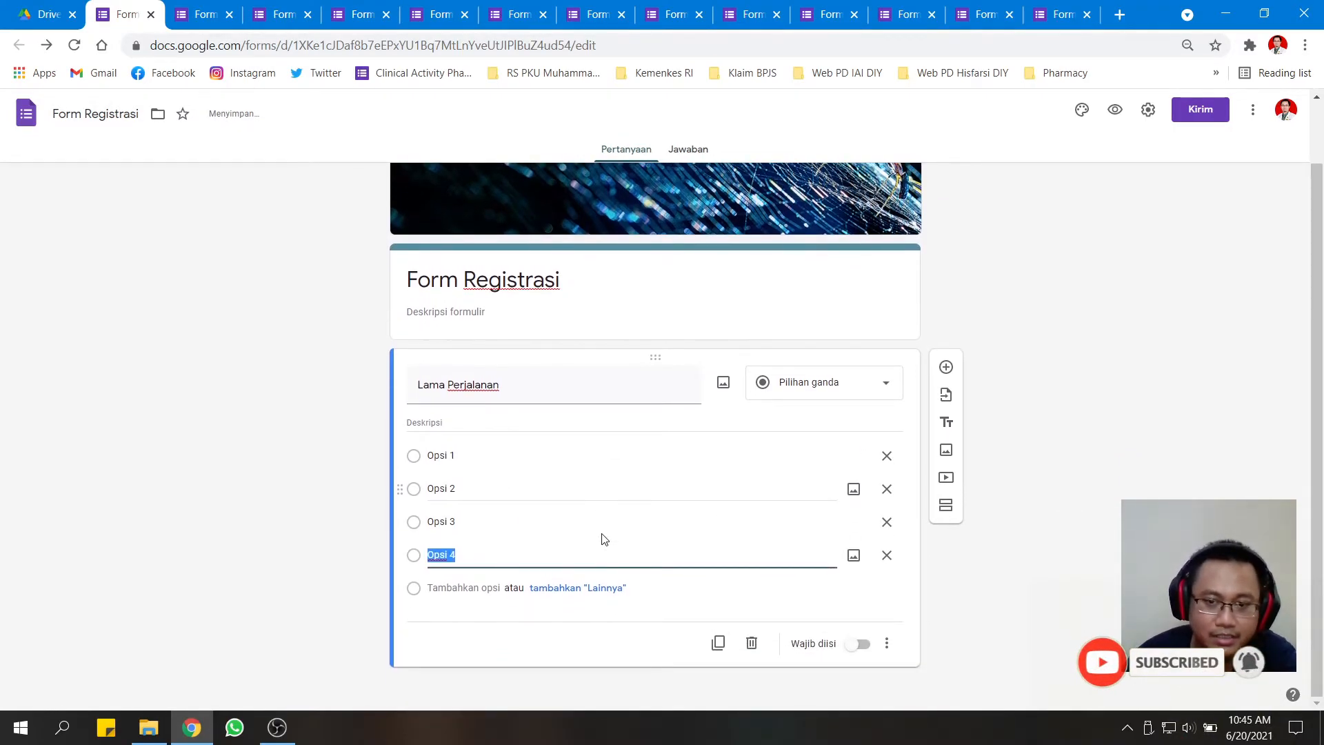
Enable Buka bagian berdasarkan jawaban for the multiple-choice Lama Perjalanan question.
click(888, 648)
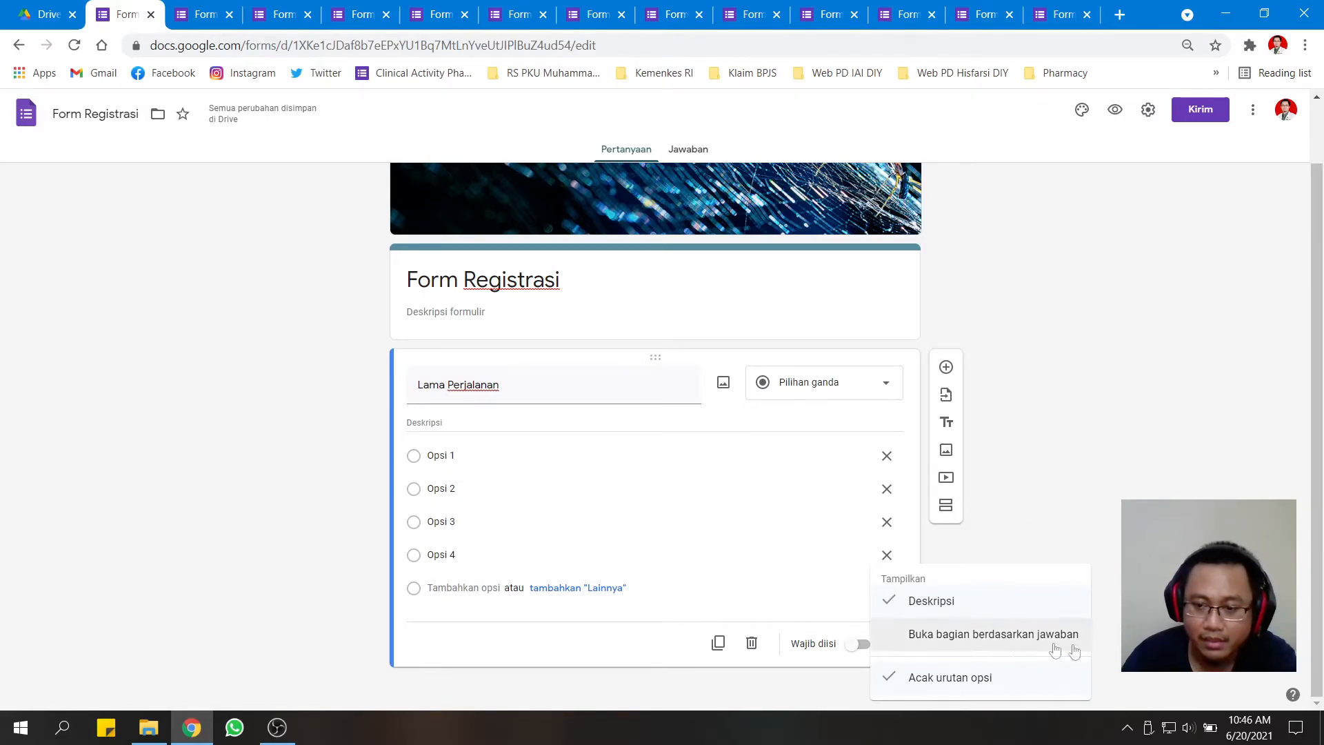
click(986, 636)
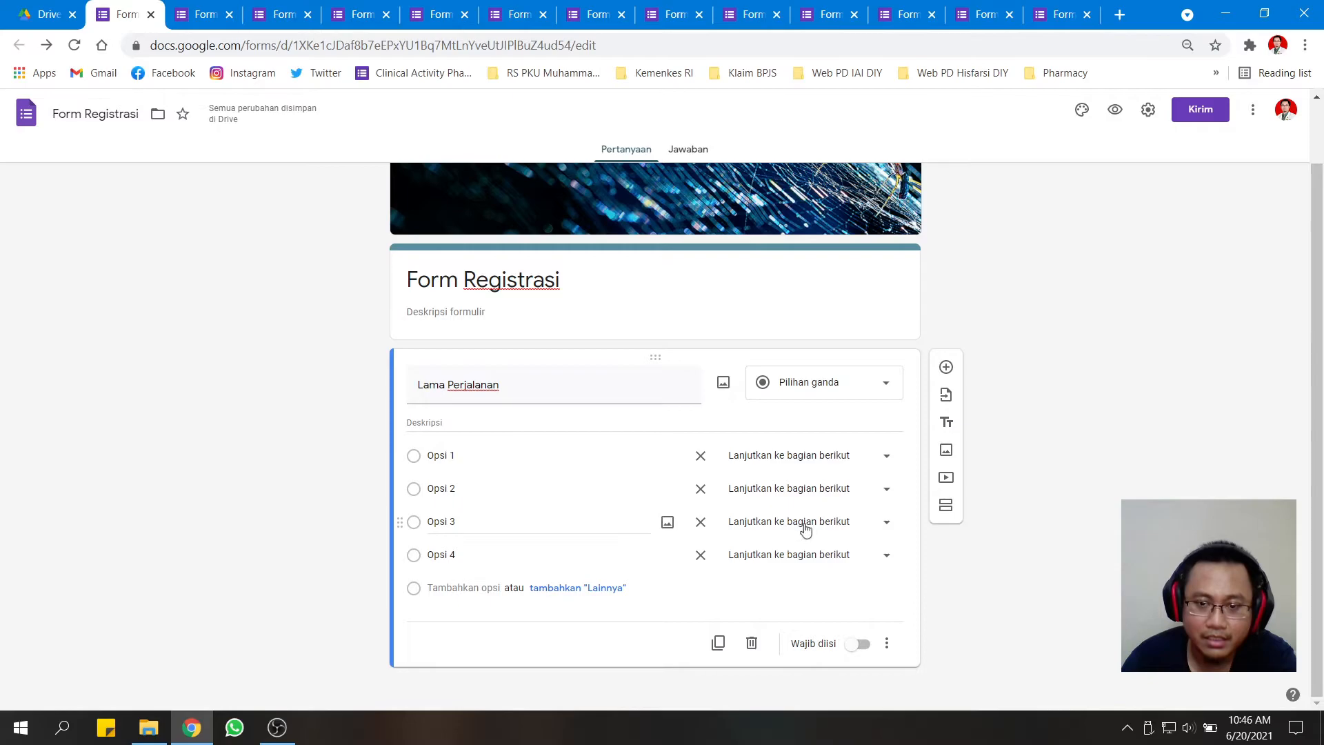
click(887, 647)
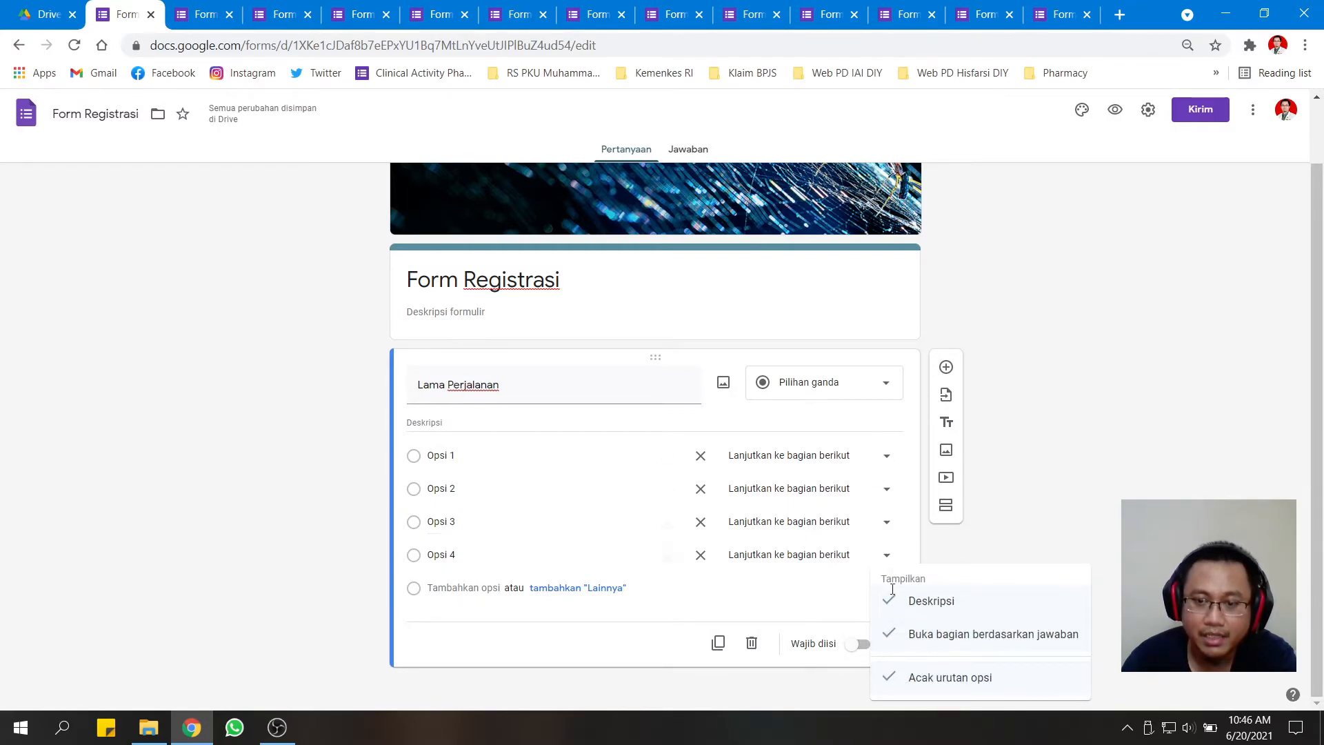
click(860, 391)
Change the Lama Perjalanan question's type to Kotak Centang and review its extra options.
click(853, 383)
click(819, 406)
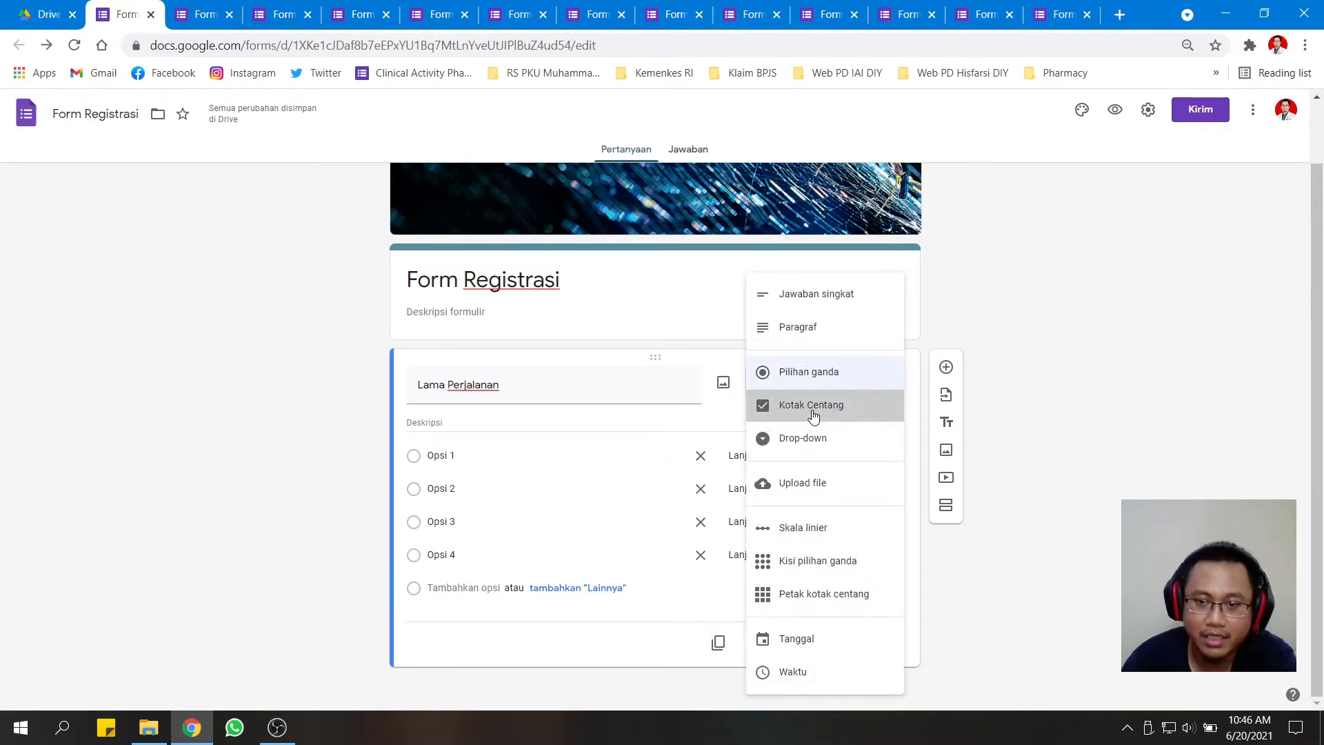
click(886, 653)
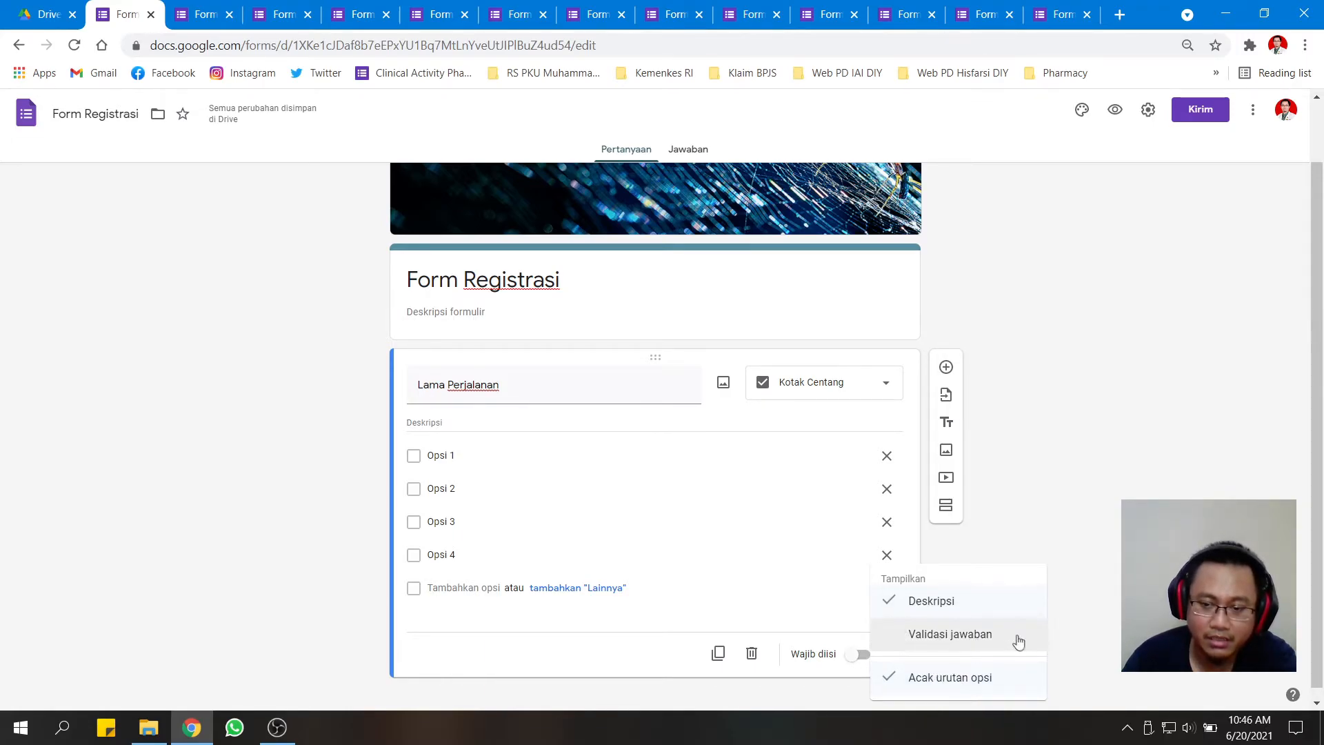
click(1091, 629)
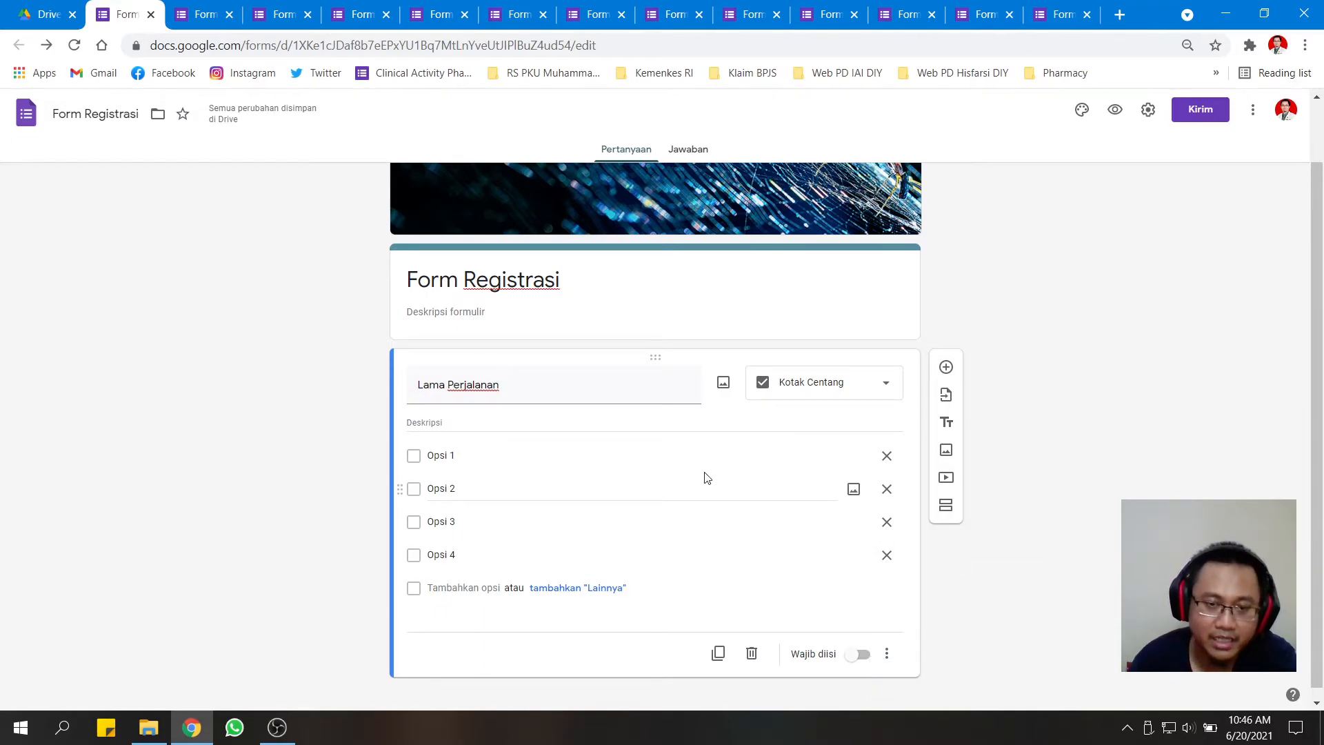
Change the Lama Perjalanan question's type to Drop-down and enable Buka bagian berdasarkan jawaban.
click(814, 384)
click(818, 428)
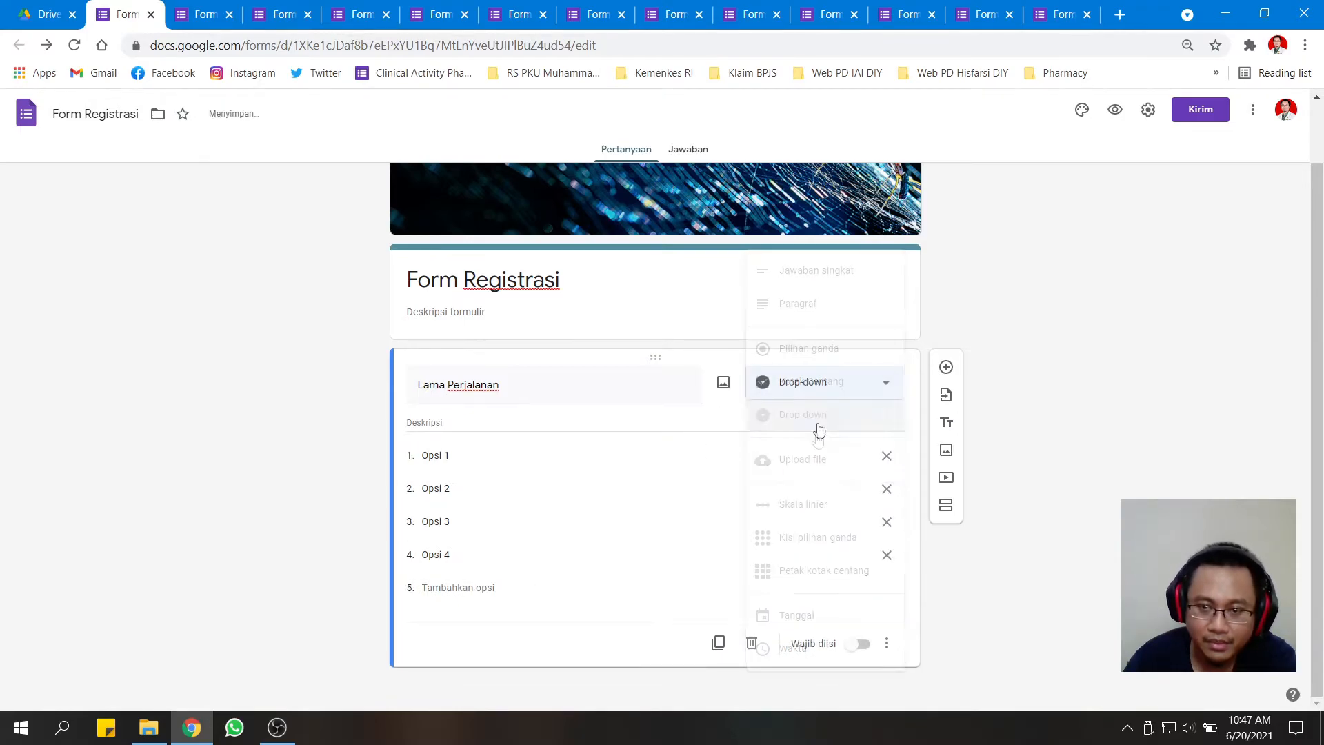
click(887, 643)
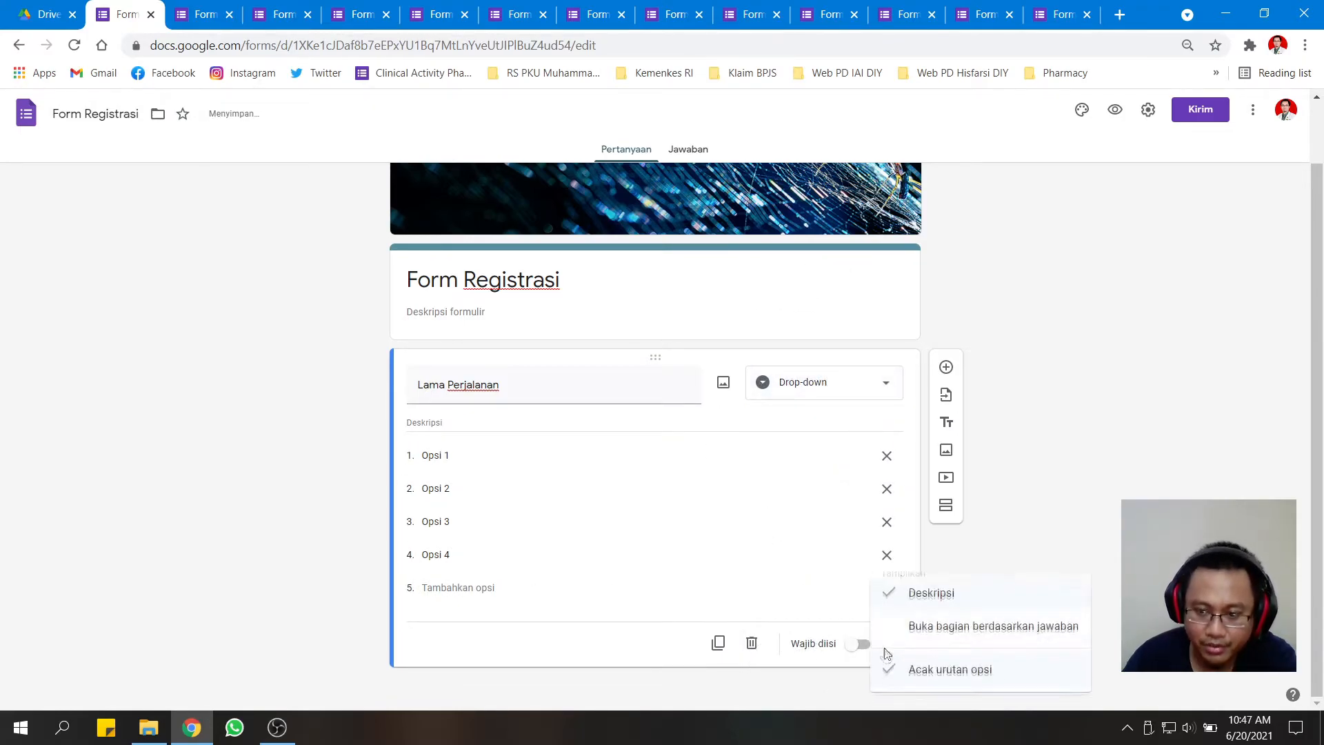
click(983, 643)
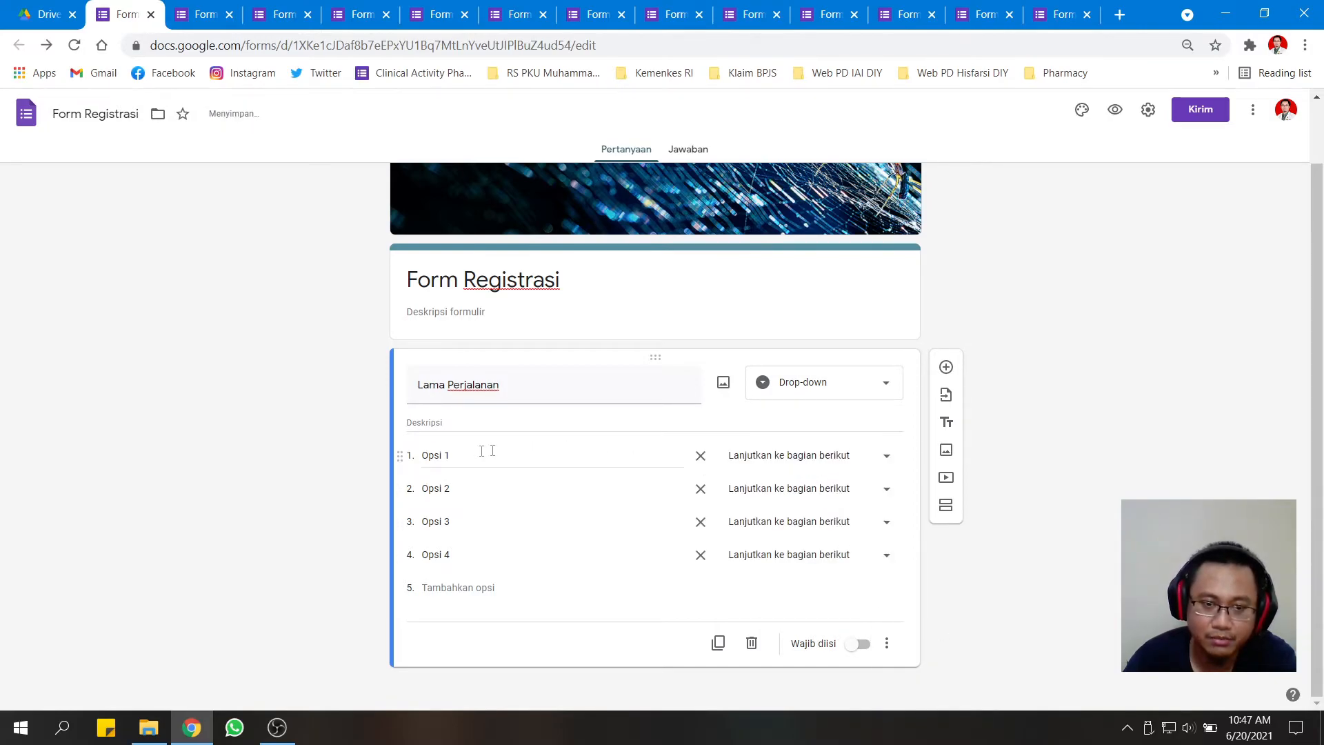
Examine the section destinations that can be assigned to Opsi 1.
click(446, 455)
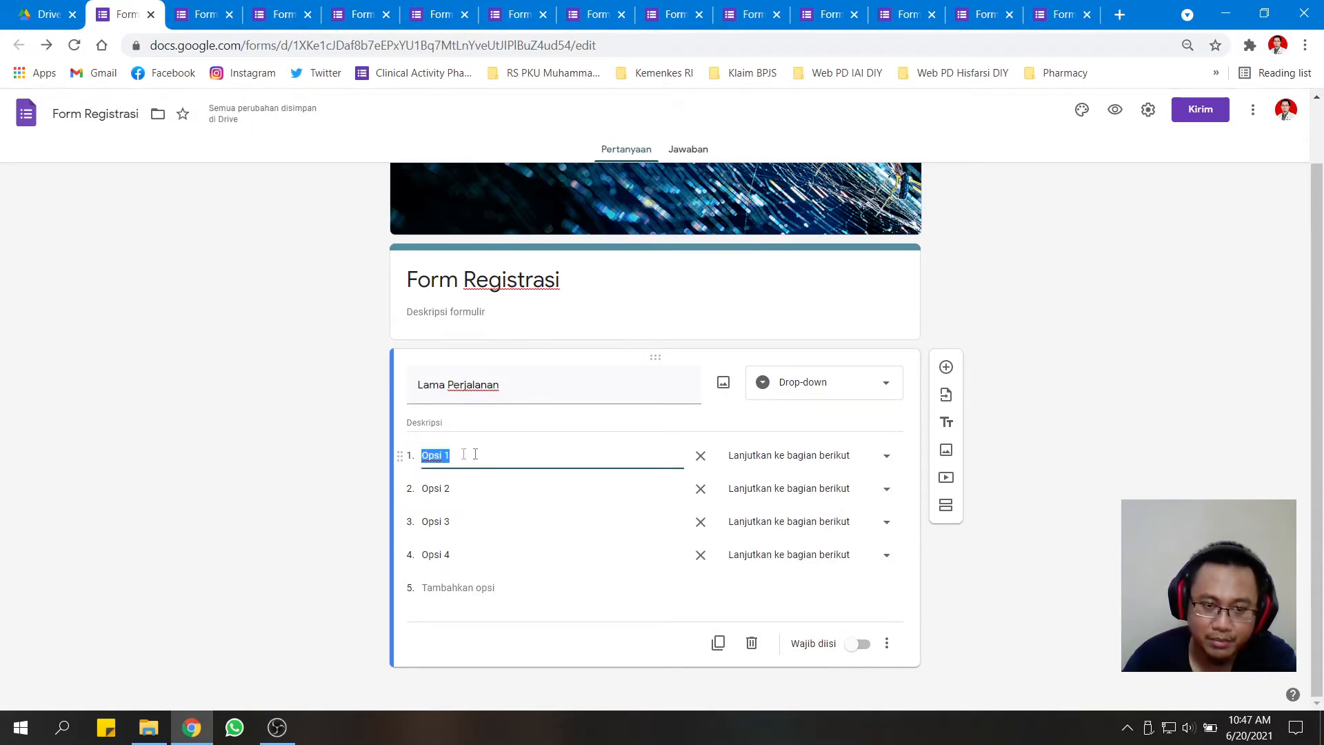
click(756, 464)
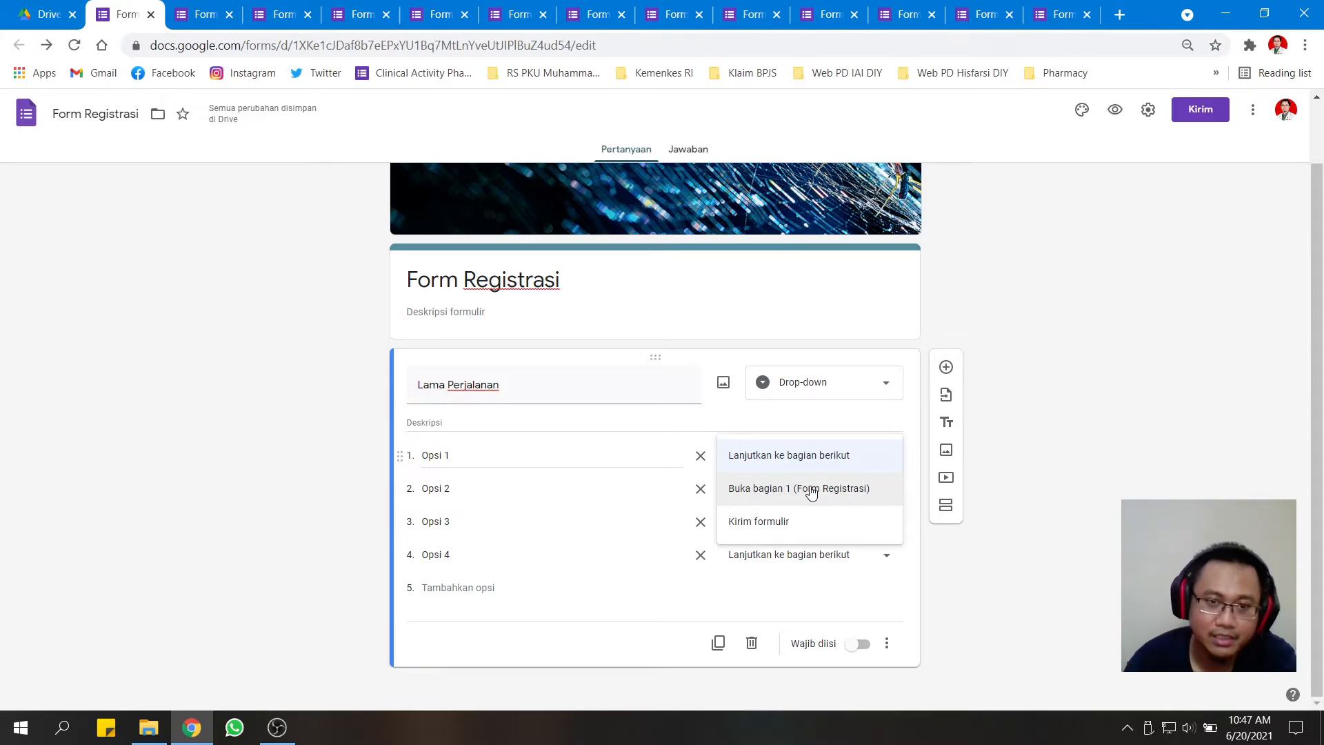
click(1121, 380)
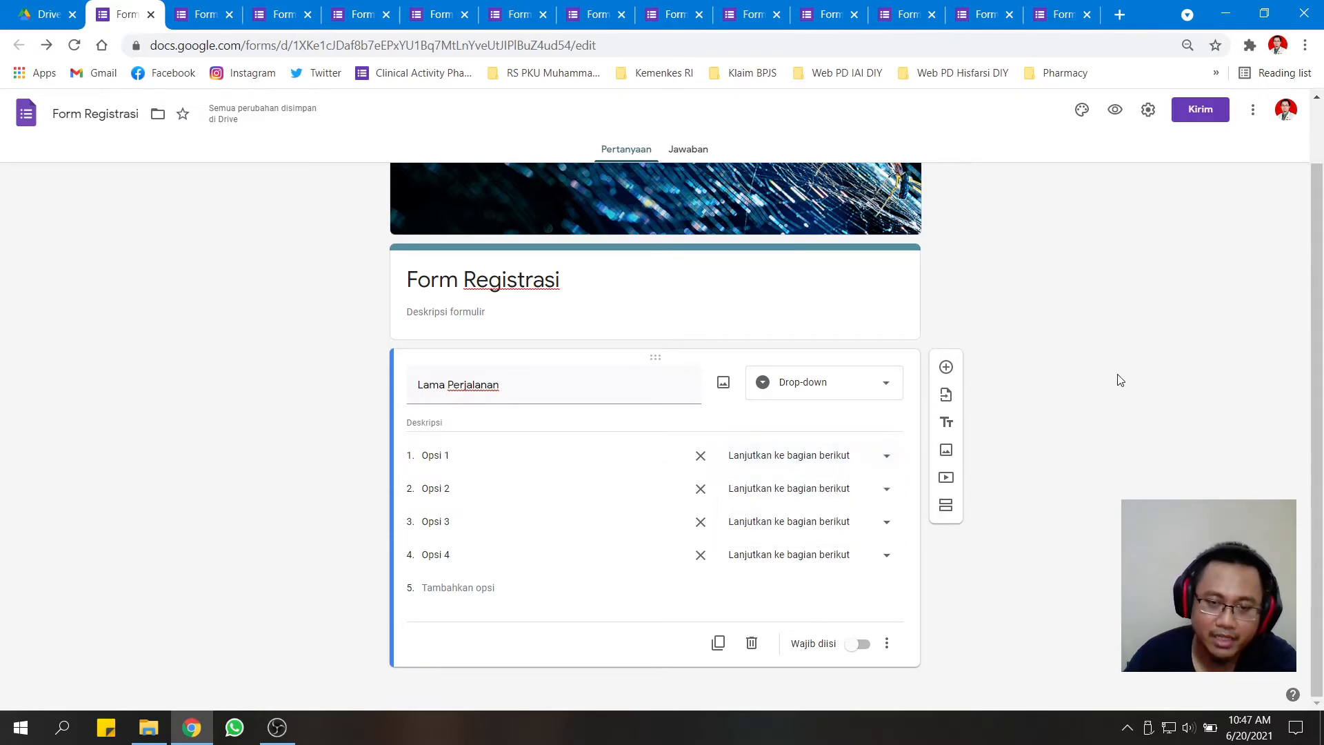
Change the Lama Perjalanan question's type to Skala linier and review its extra options.
click(854, 382)
click(824, 474)
click(887, 643)
click(857, 438)
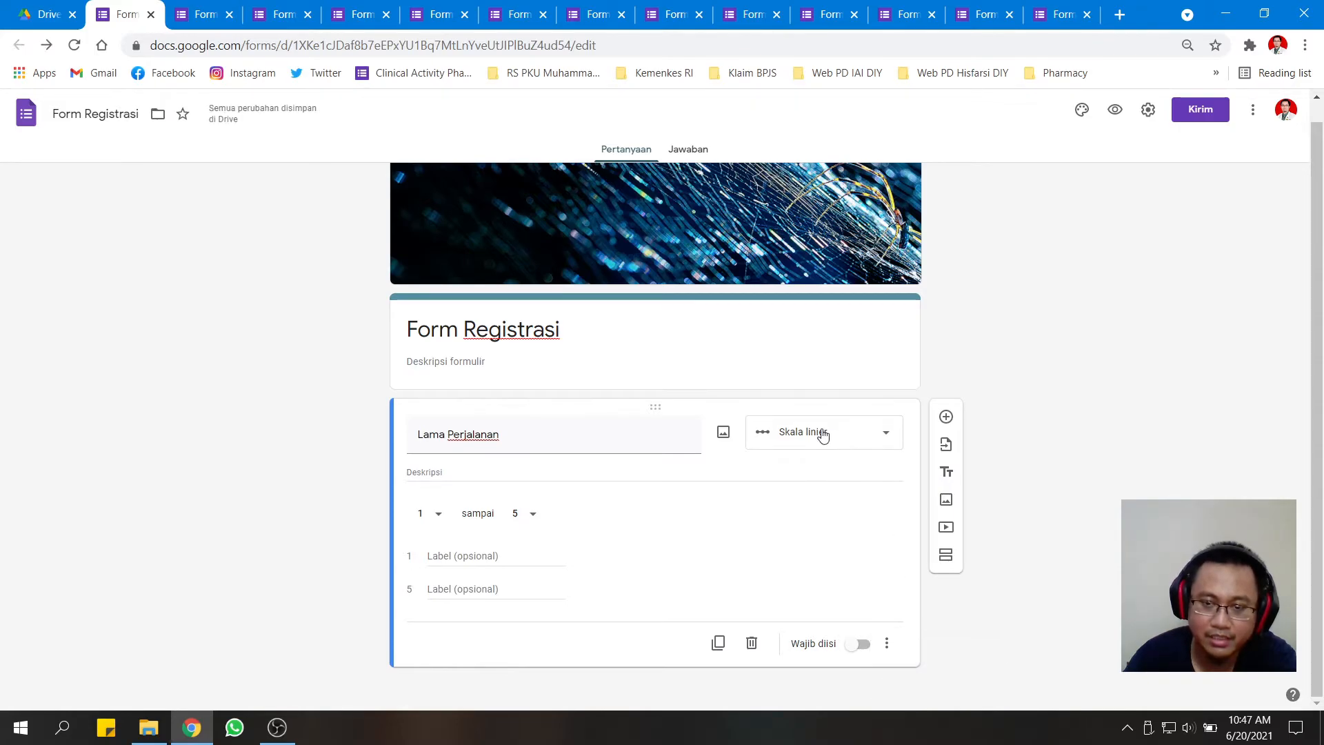
Change the Lama Perjalanan question's type to Kisi pilihan ganda and review its extra options.
click(858, 439)
click(820, 469)
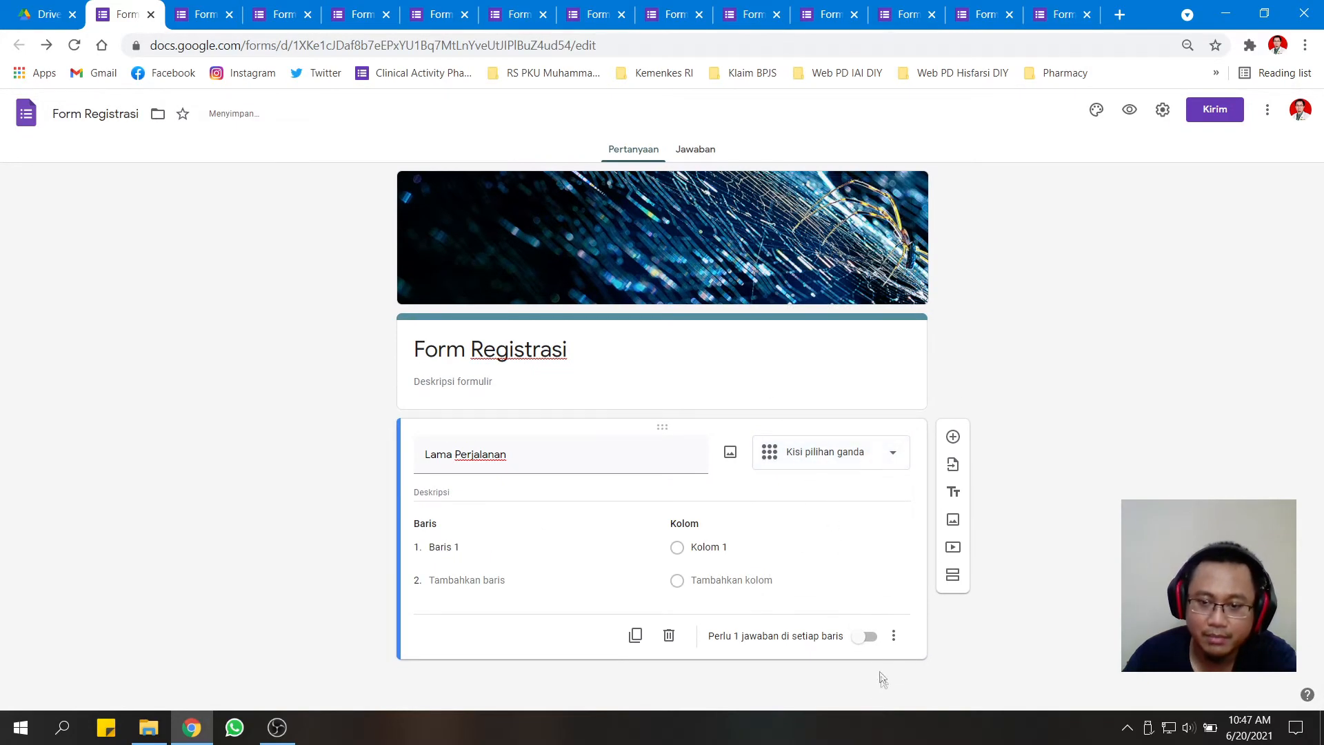
click(894, 636)
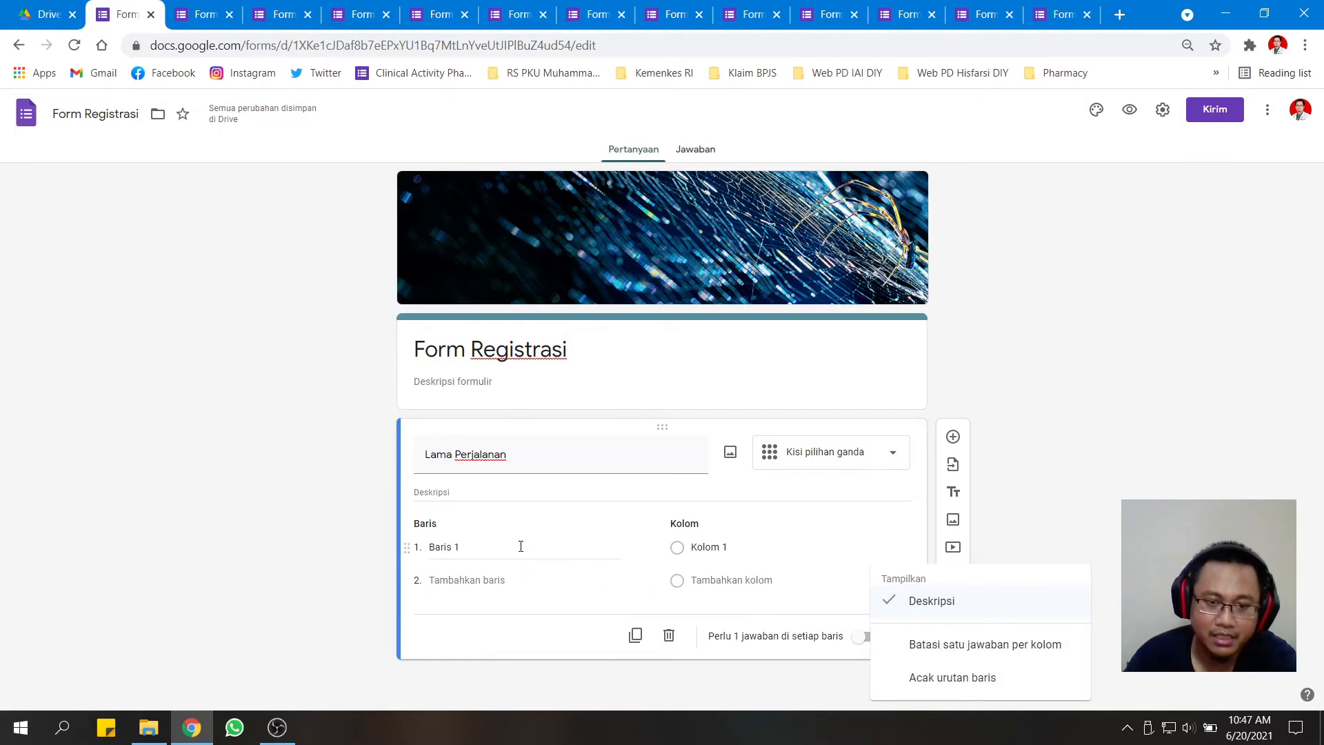
click(1117, 526)
Change the Lama Perjalanan question's type to Petak kotak centang and review its extra options.
click(862, 458)
click(819, 494)
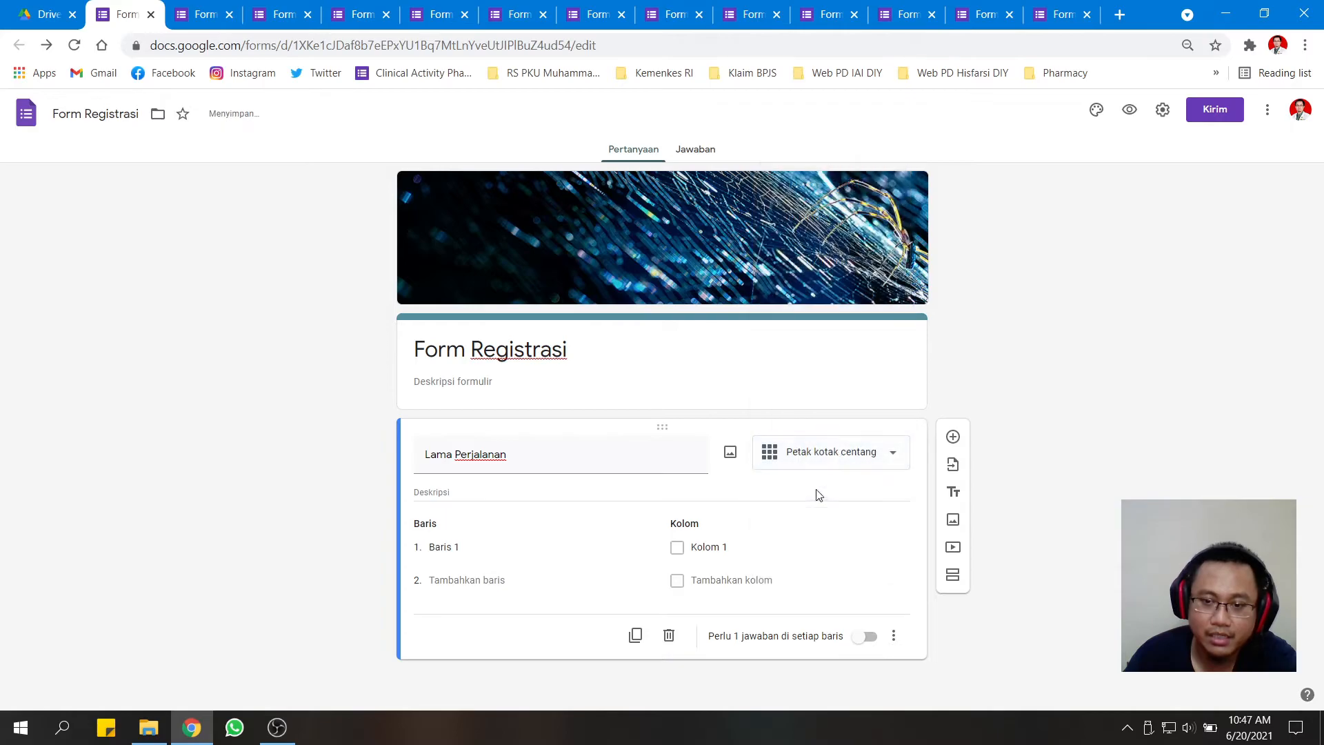
click(893, 635)
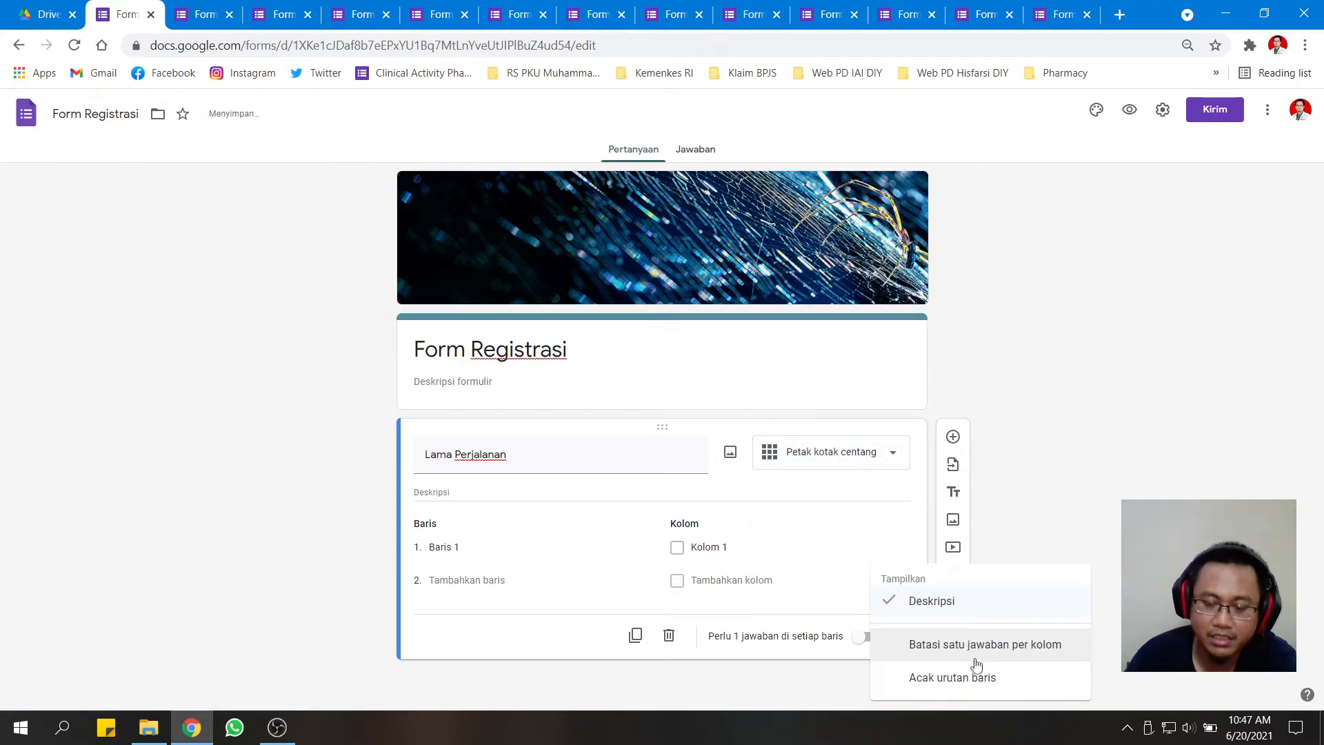
click(1075, 491)
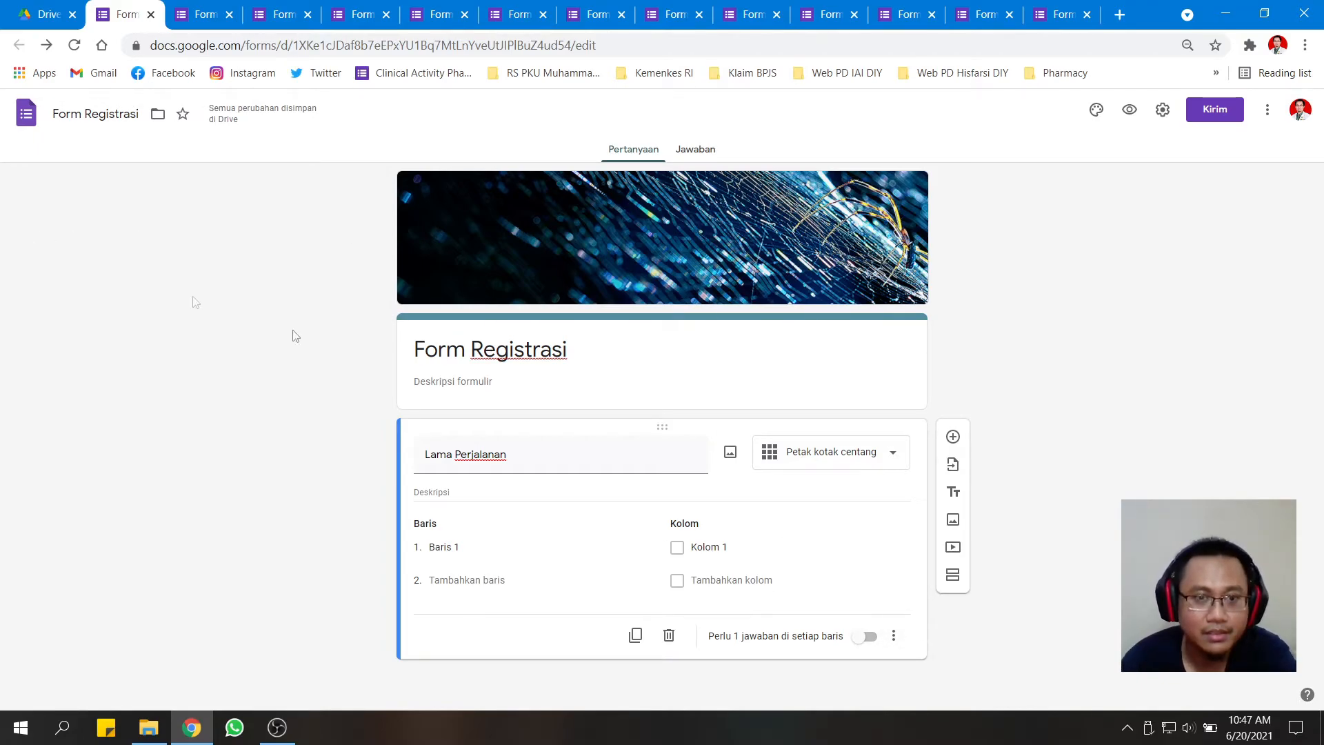
click(837, 453)
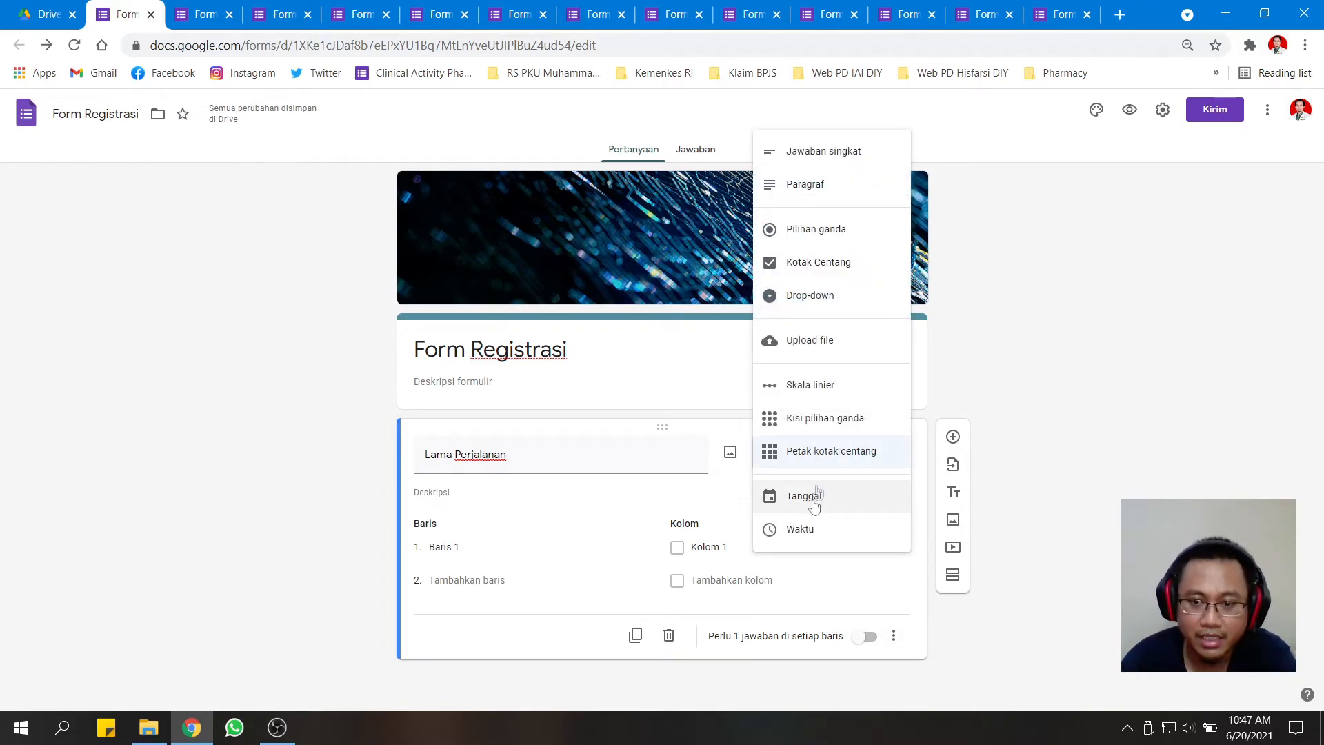
click(821, 600)
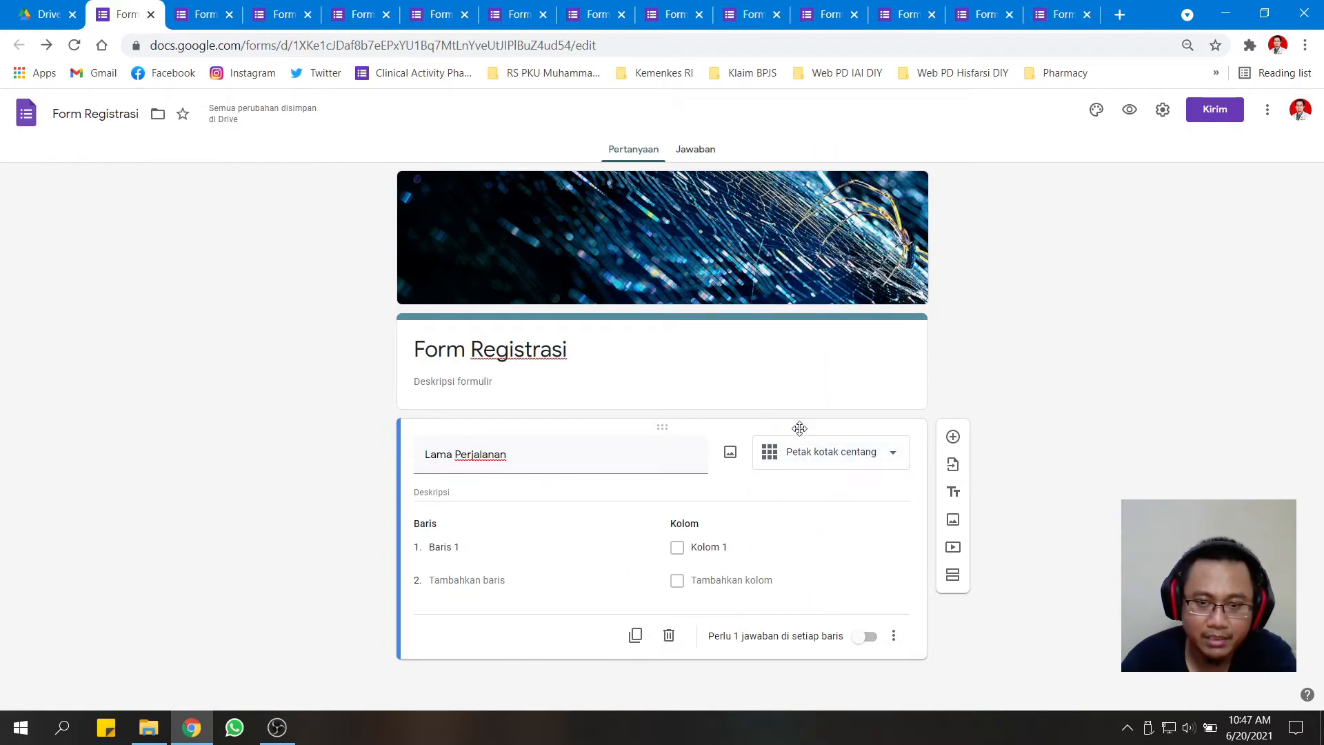
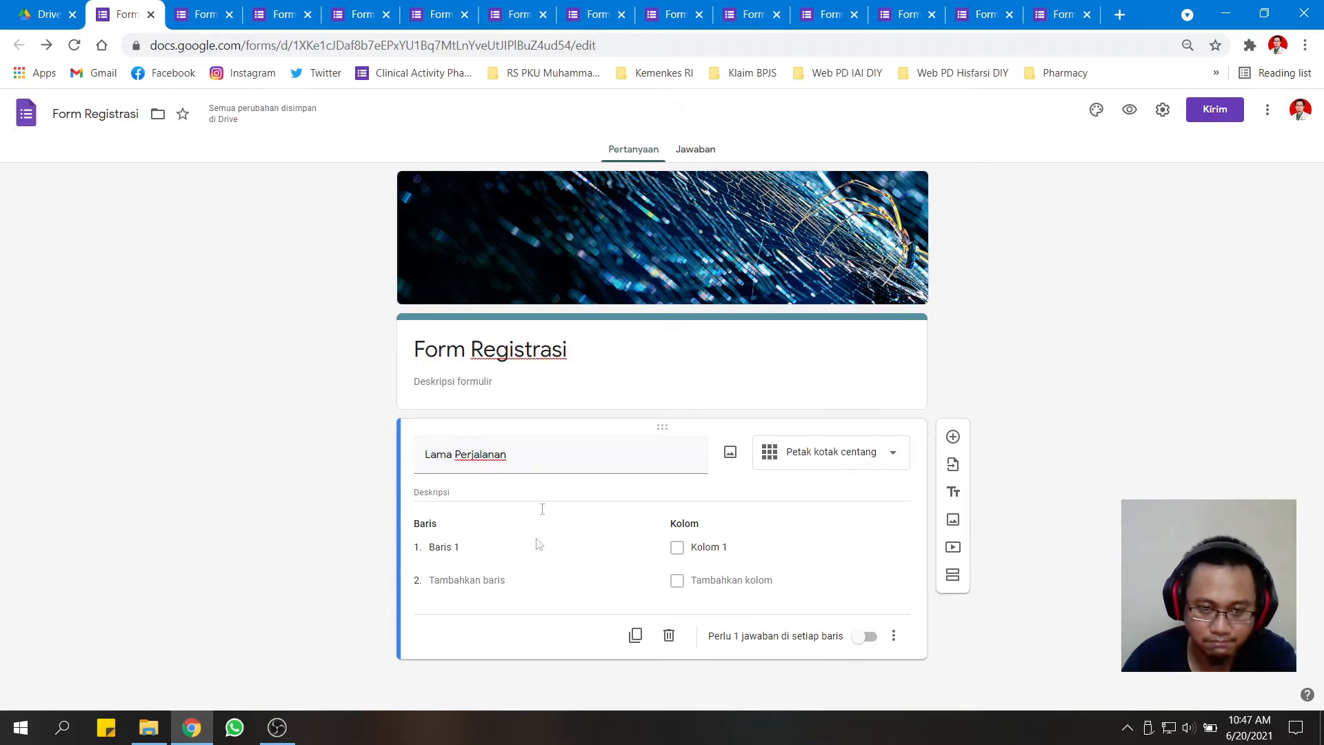
Duplicate the Lama Perjalanan question and delete the copy.
click(634, 640)
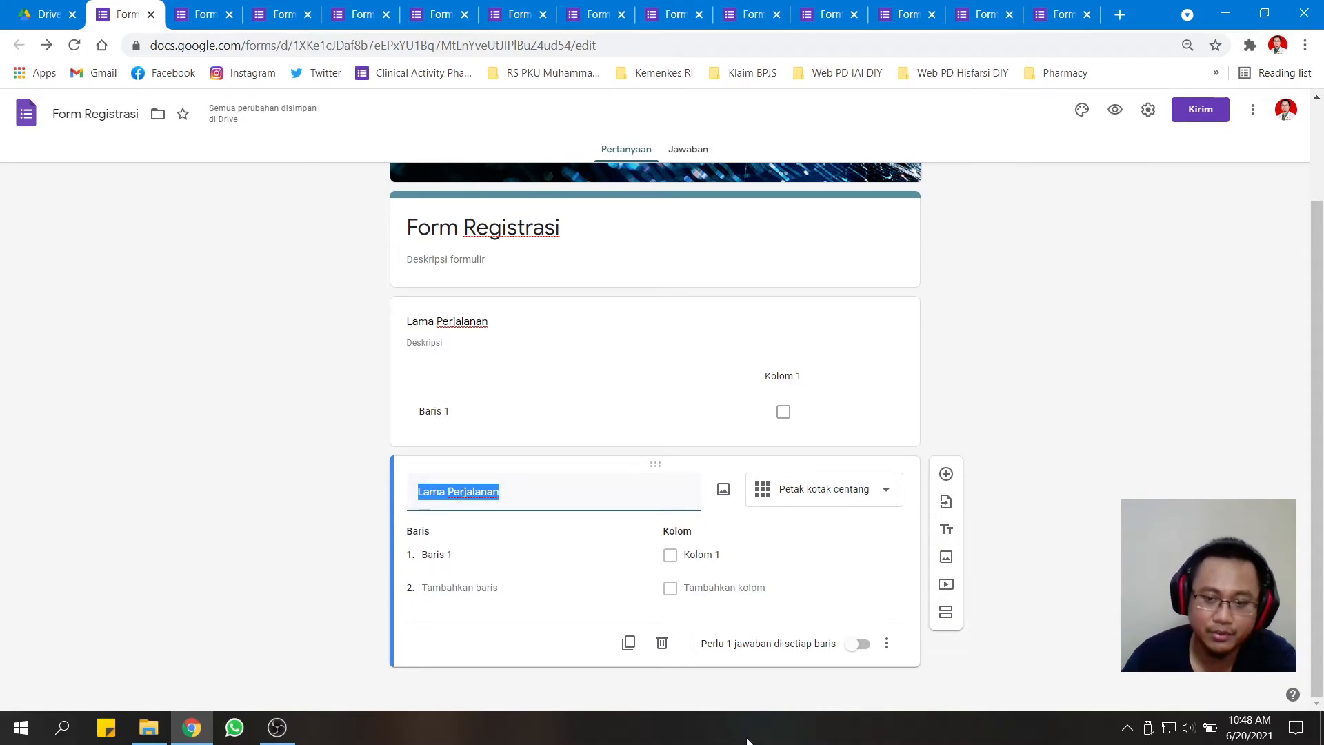
click(663, 644)
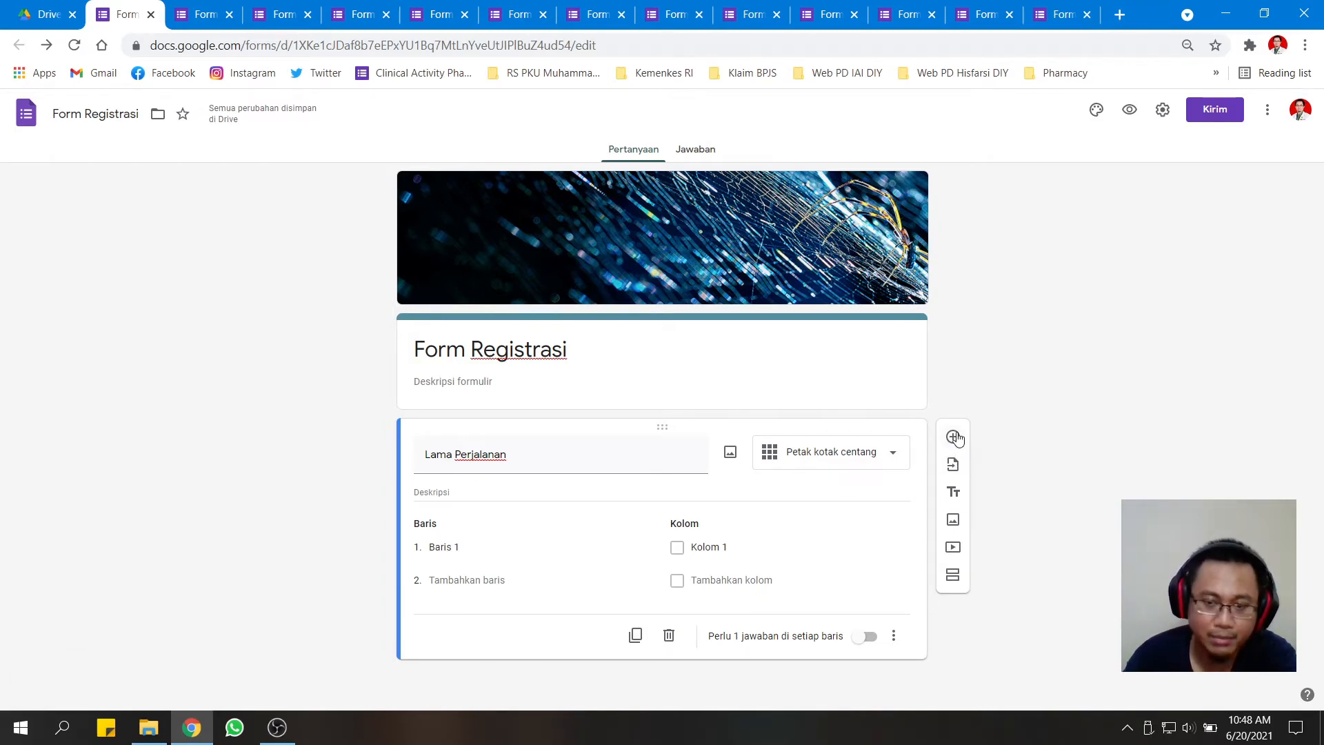
Add a new question below Lama Perjalanan and retitle the Lama Perjalanan question as Nama.
click(954, 437)
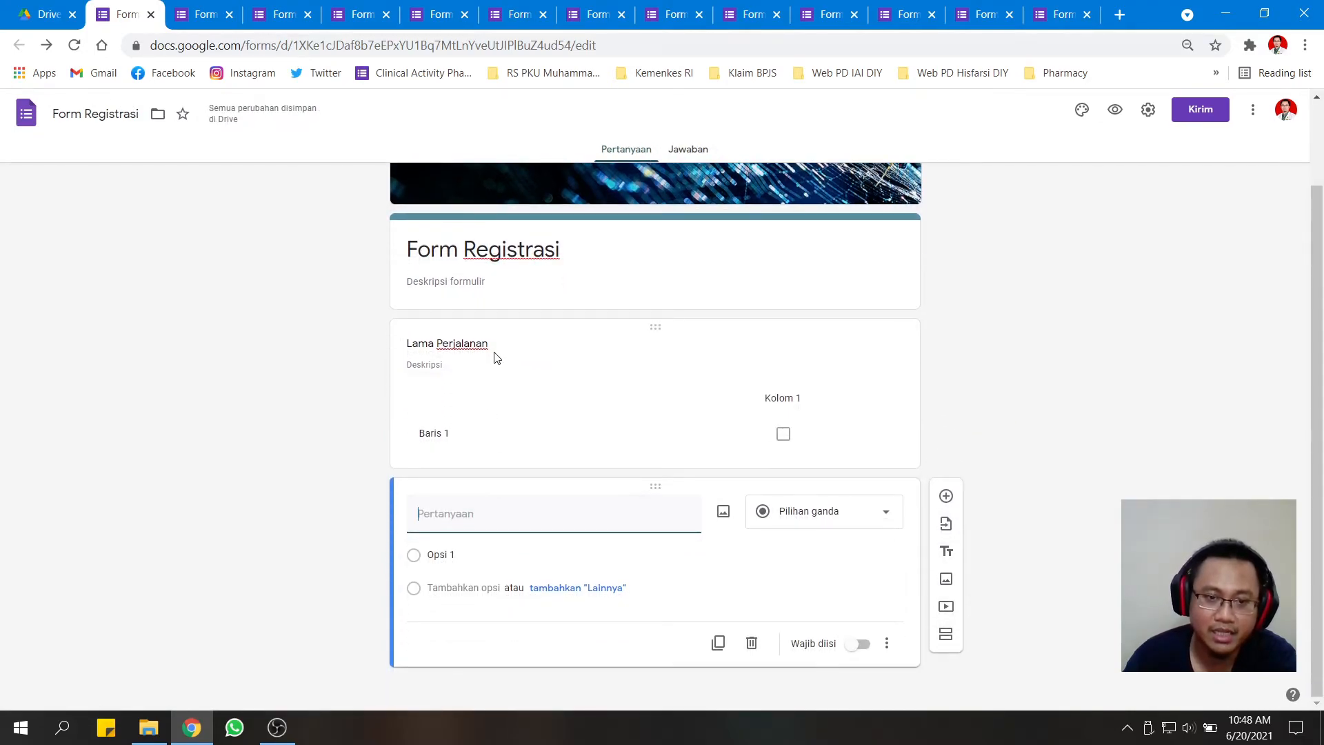
click(490, 348)
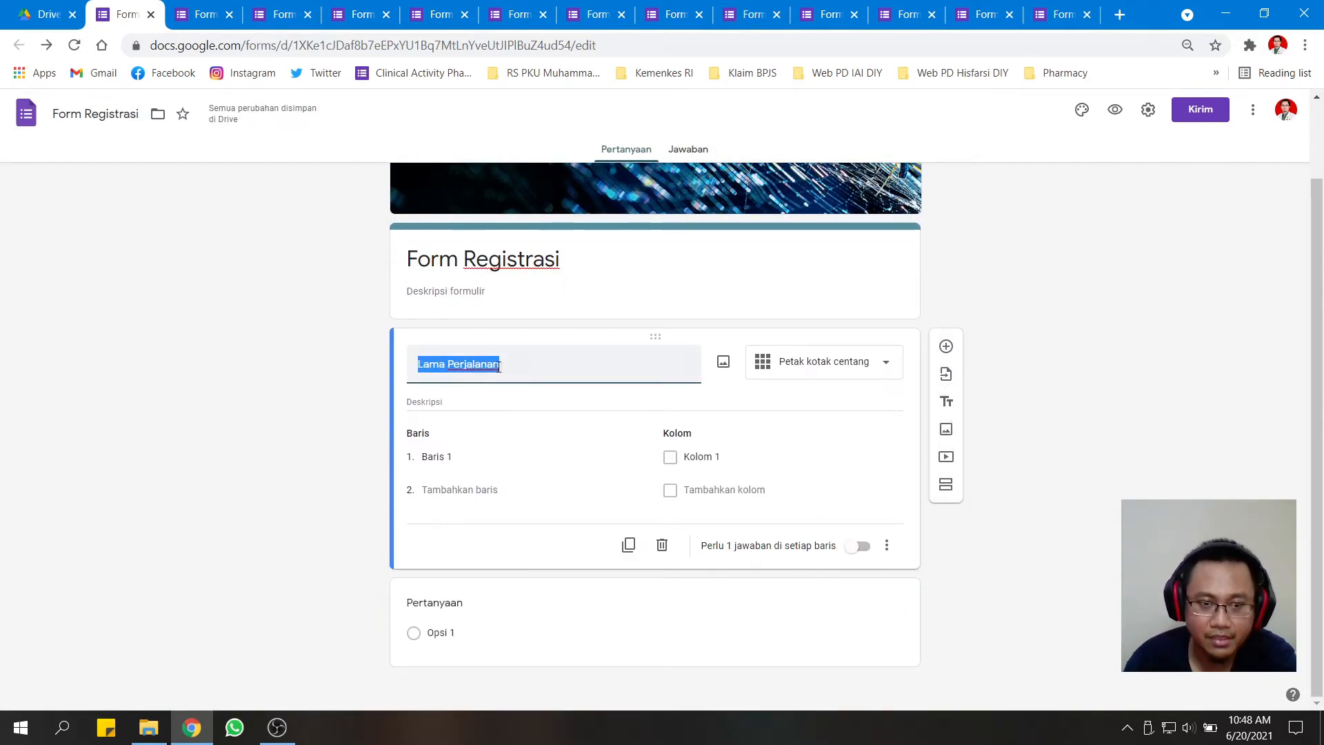
text(Nama)
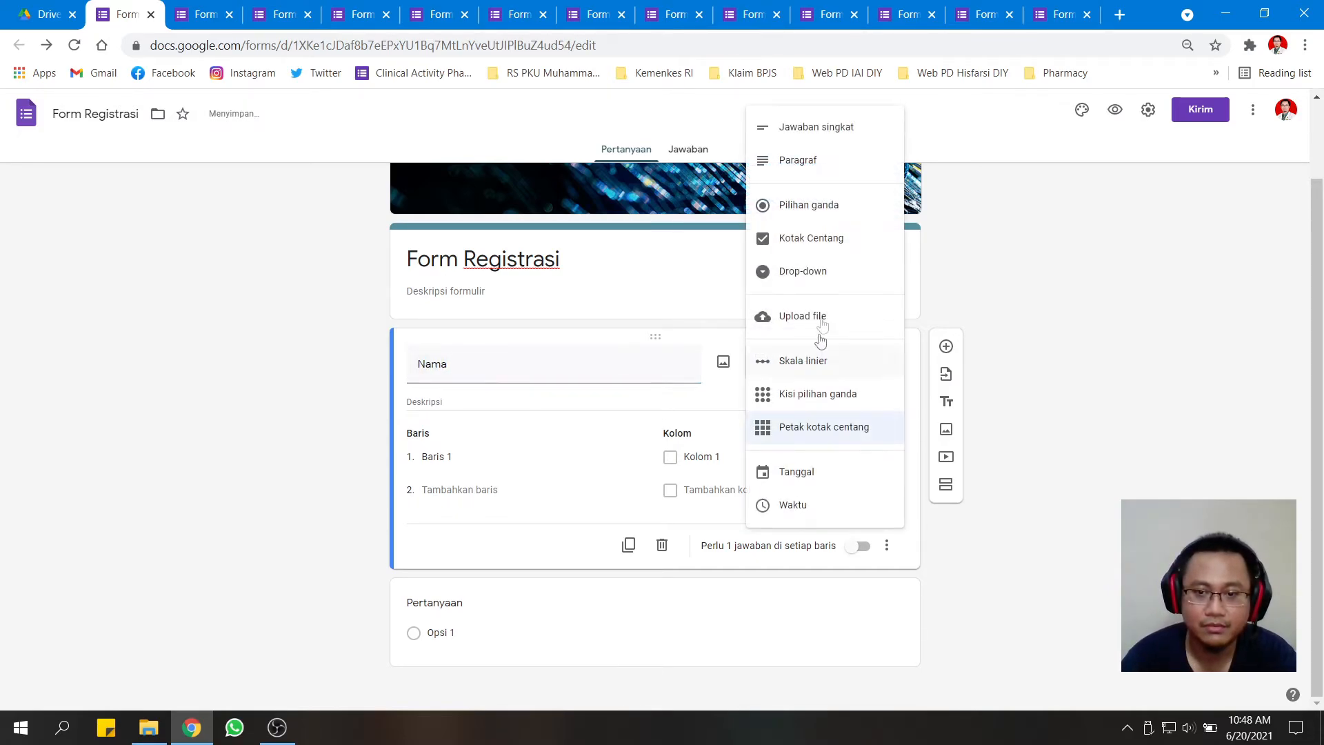
Set the Nama question's type to Jawaban singkat and turn off its Deskripsi.
click(805, 128)
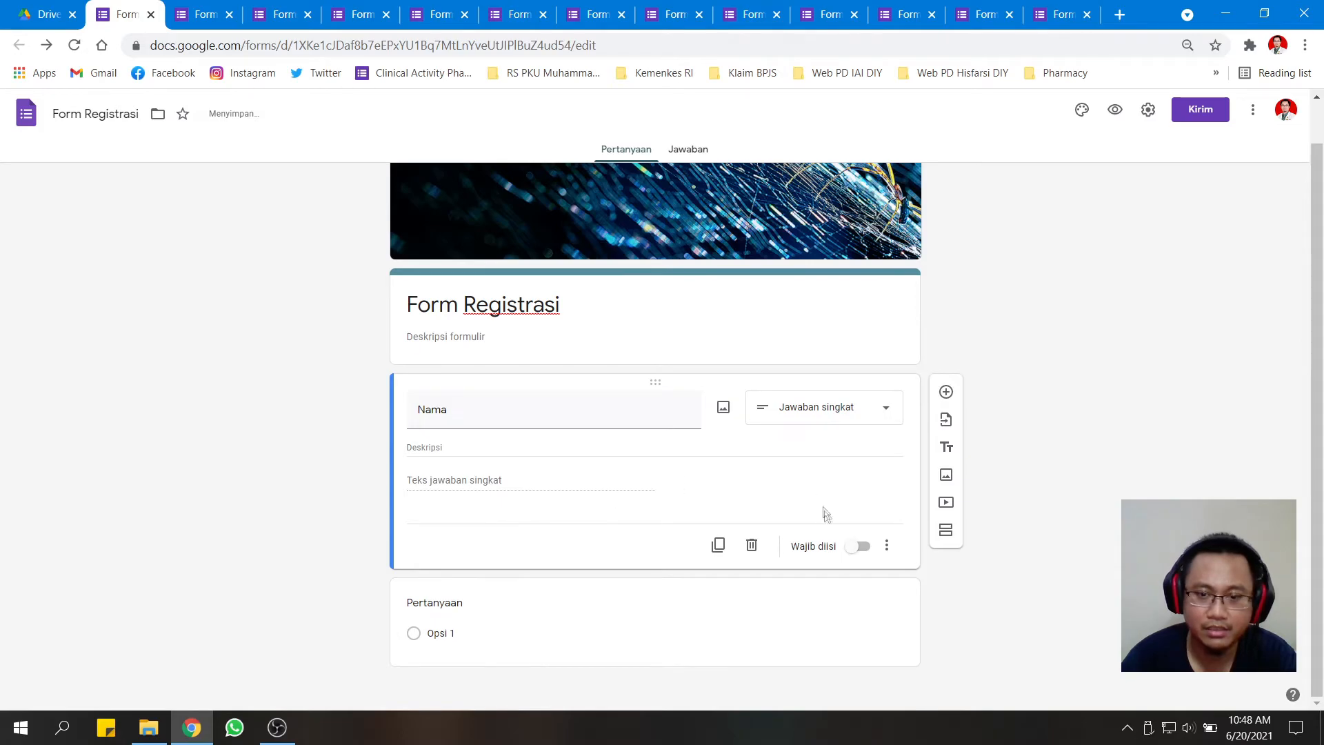
click(887, 547)
click(916, 607)
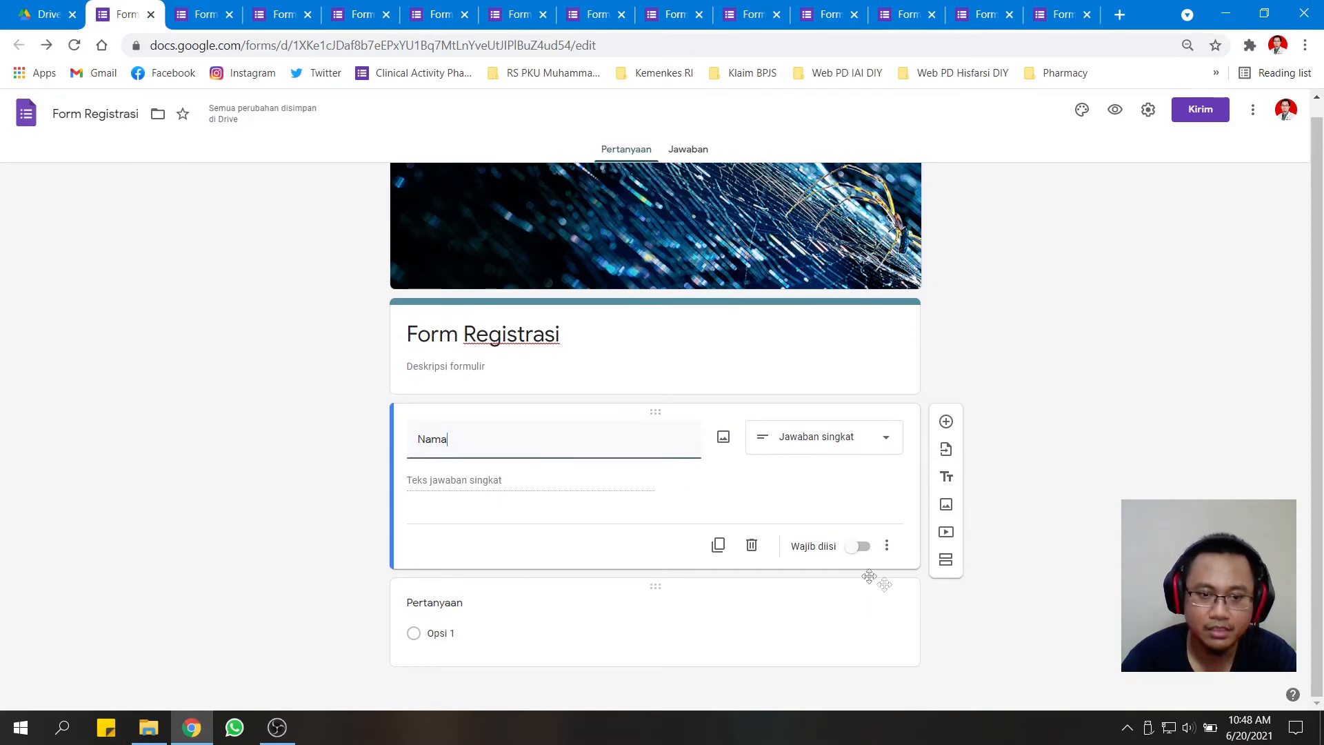
Add Opsi 2 and Opsi 3 to the untitled multiple-choice question below Nama.
click(561, 603)
click(485, 555)
key(Return)
key(Return)
key(Return)
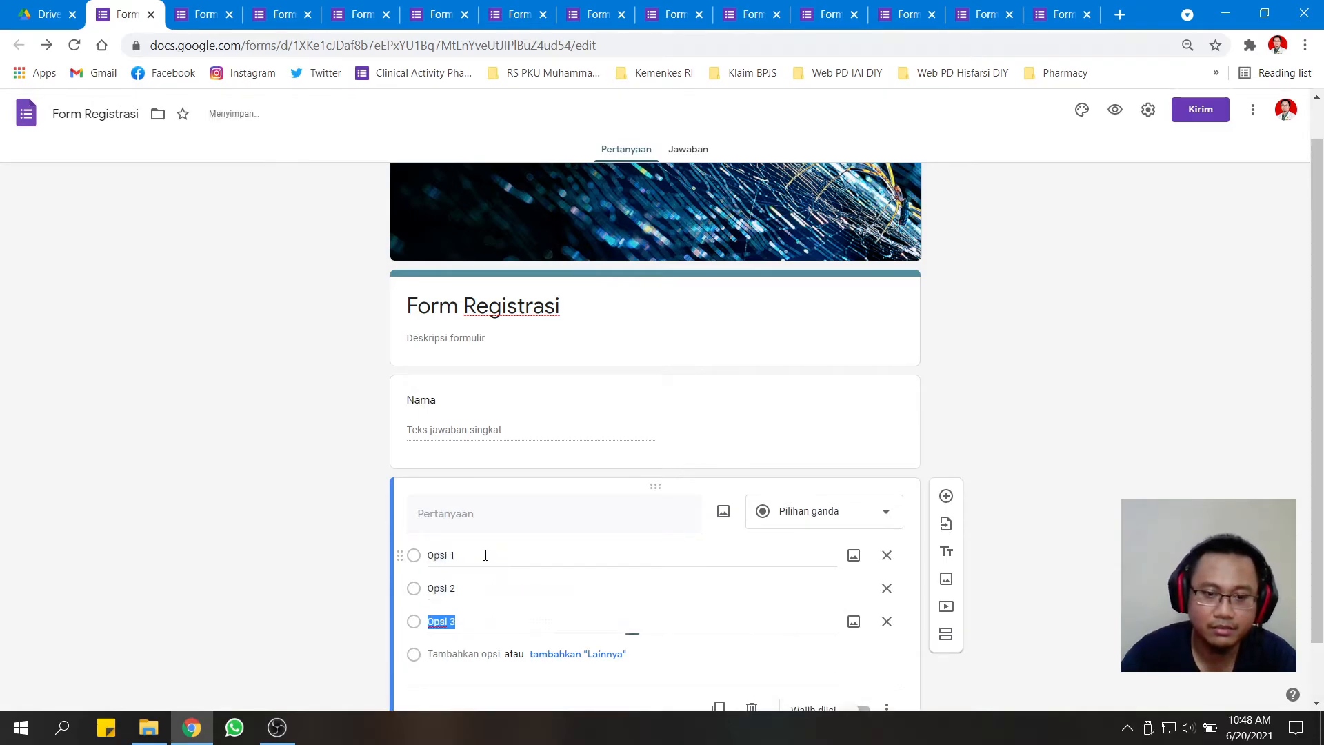
Title the untitled multiple-choice question Pertanyaan 2 and rename the Nama question Pertanyaan 1.
click(531, 415)
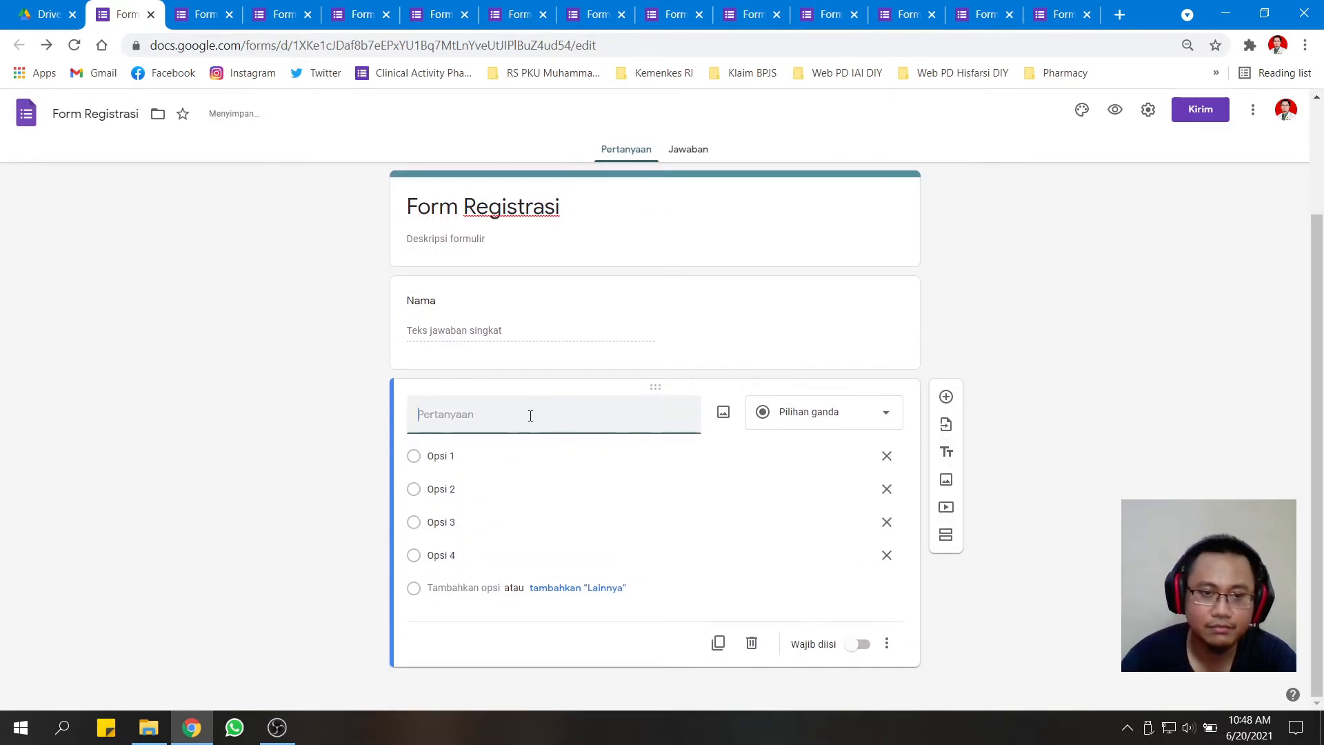
text(Pertanyaan 2)
click(464, 302)
text(Pertanyaan )
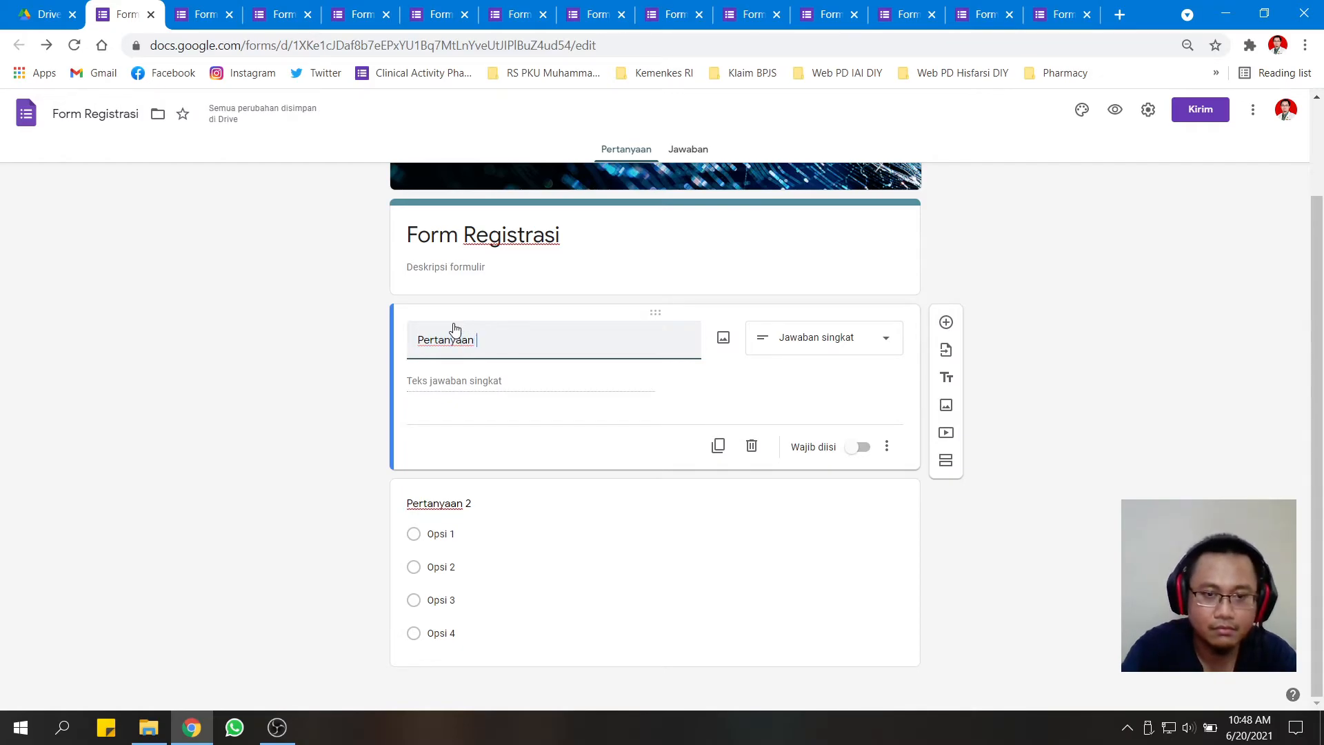
text(1)
Add a new question below Pertanyaan 2 and title it Pertanyaan 3.
click(624, 504)
click(947, 398)
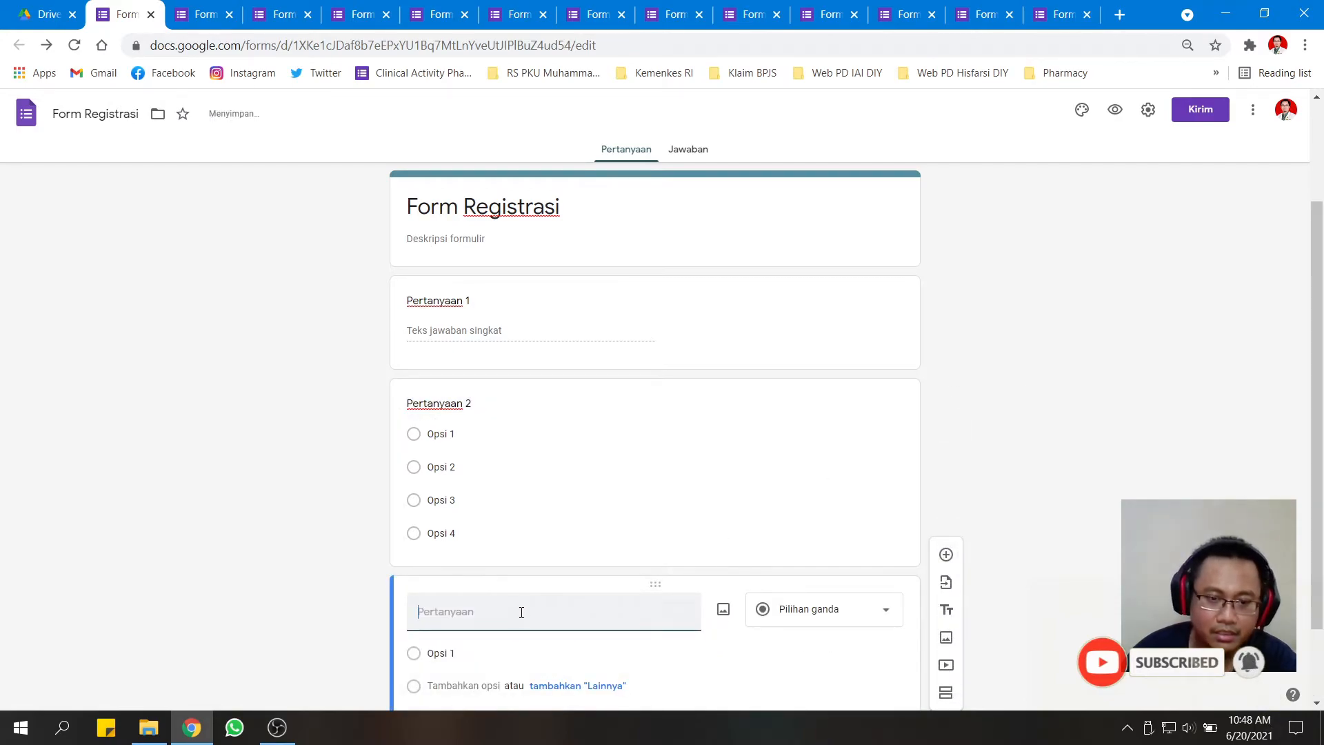
text(Pertanyaa)
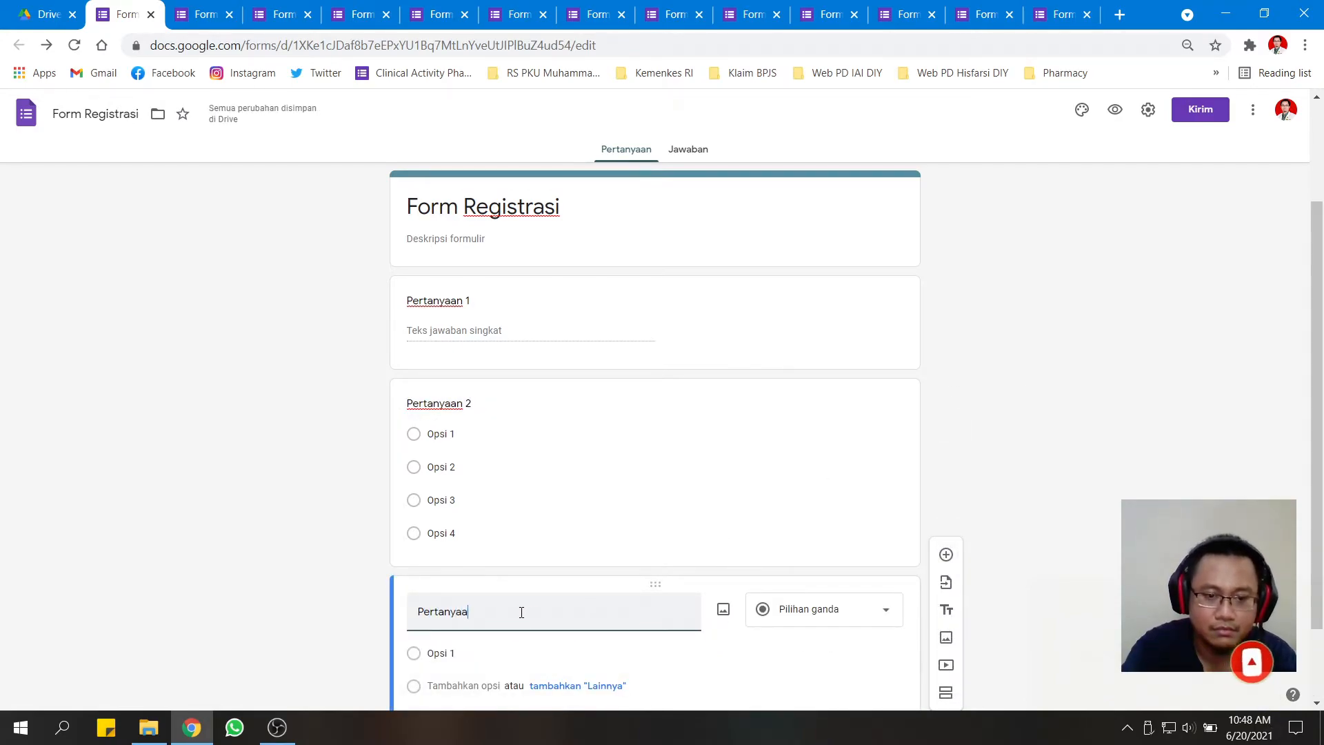
text(n 3)
Set Pertanyaan 3's type to Kotak Centang and add Opsi 2, Opsi 3 and Opsi 4.
scroll(703, 556, down, 2)
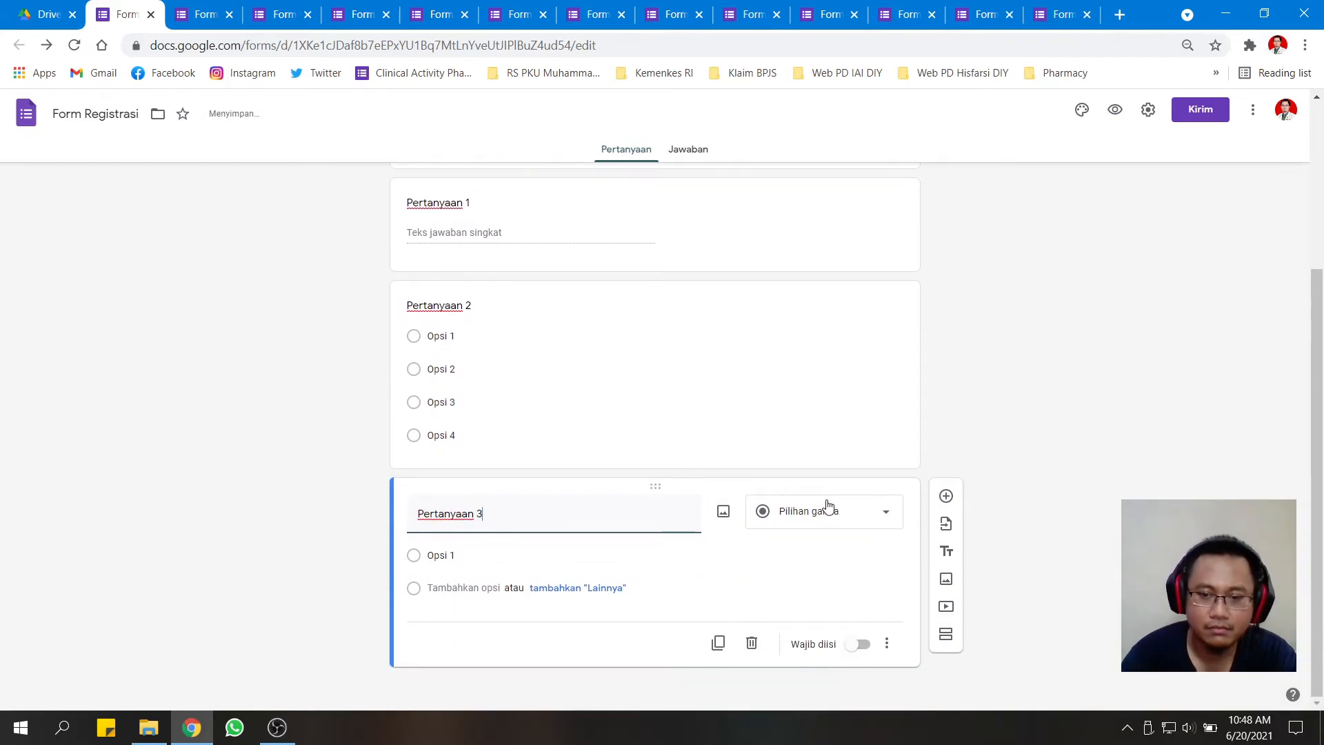
click(828, 511)
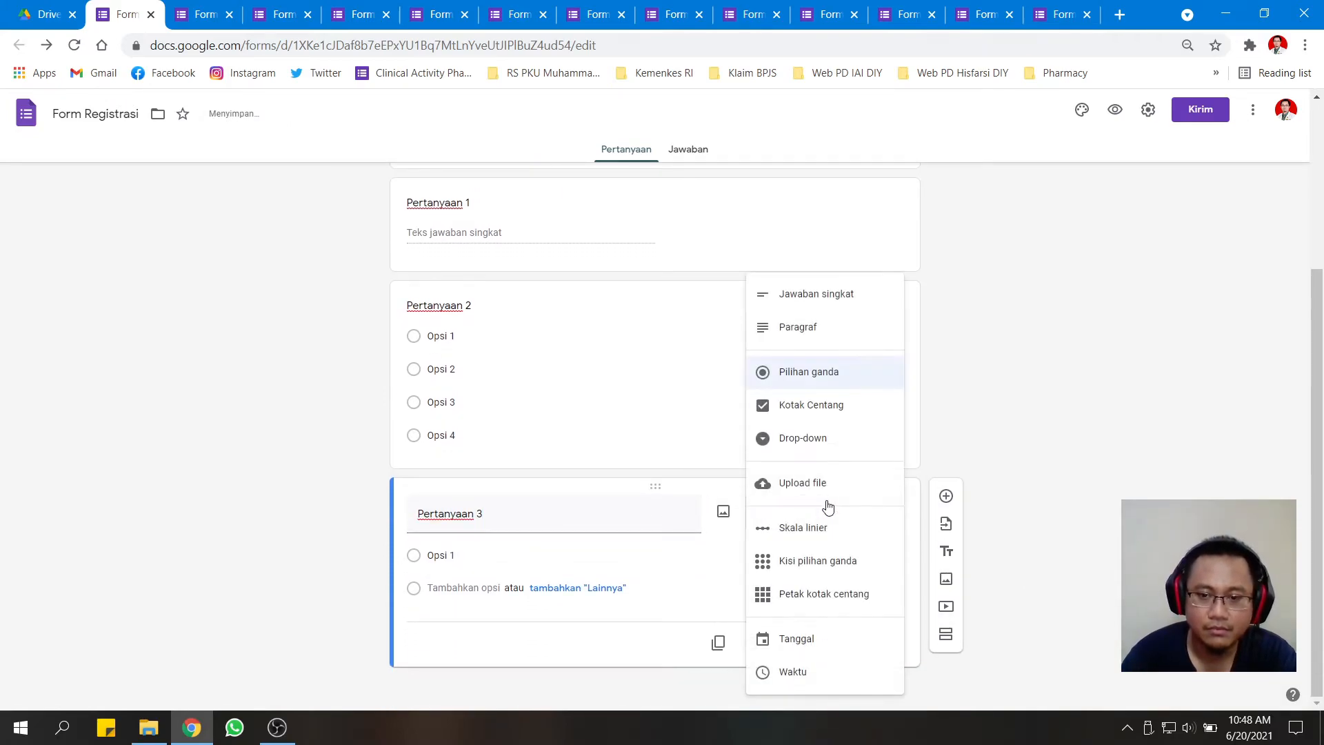
click(820, 413)
click(488, 545)
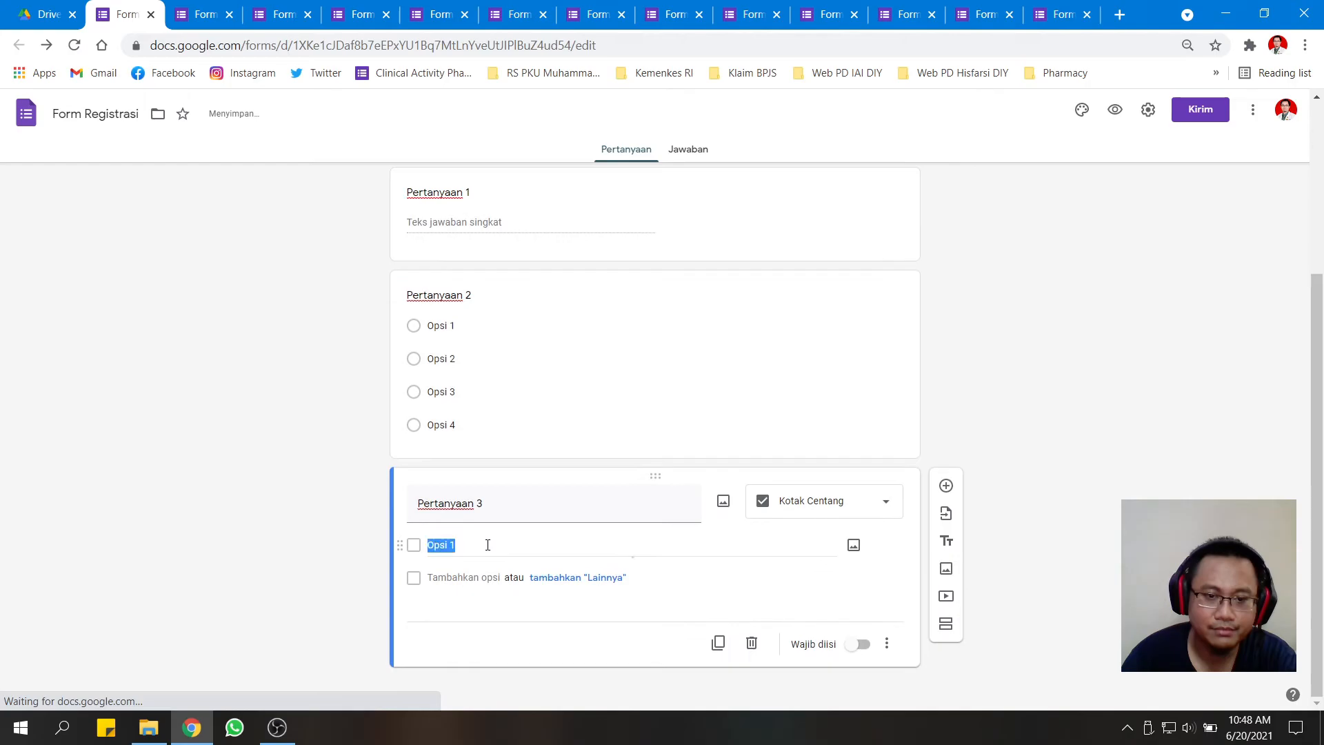
key(Return)
key(Return)
key(Return)
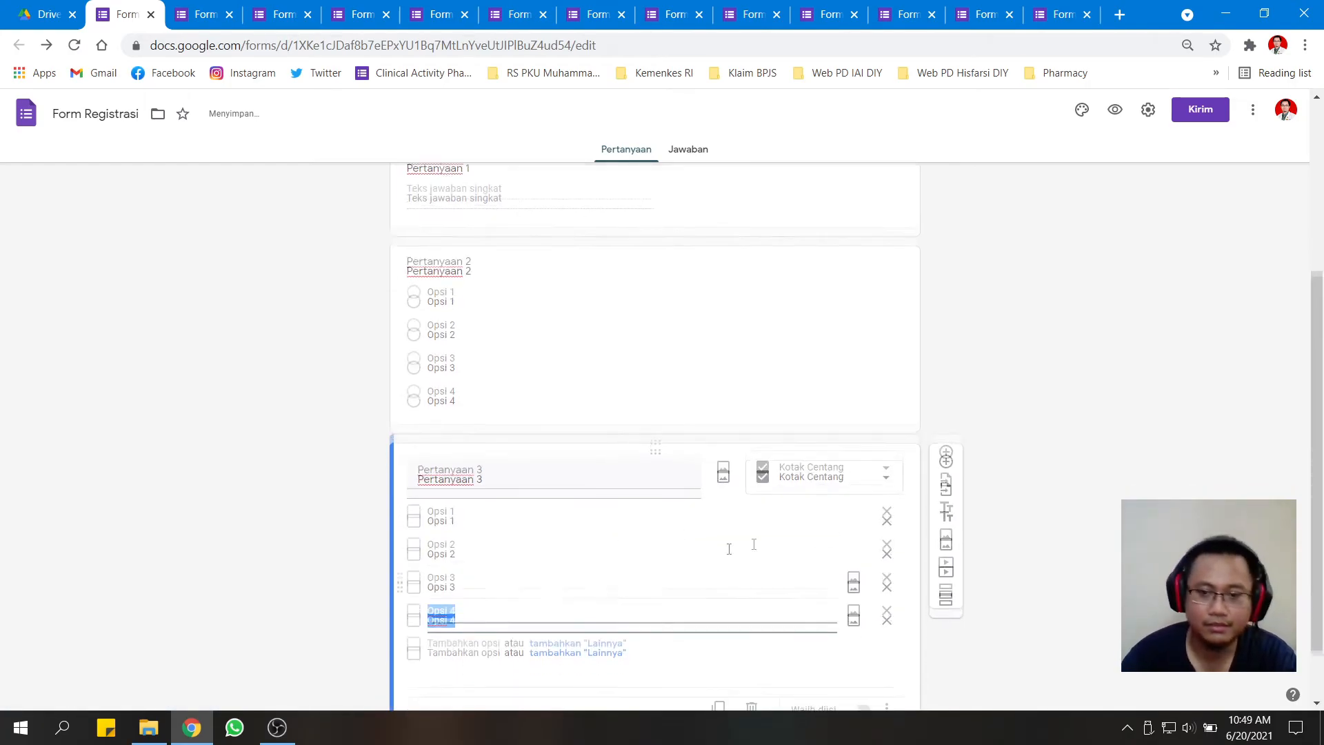
Add a question titled Pertanyaan 4 below Pertanyaan 3 and set its type to Kisi pilihan ganda.
click(947, 389)
click(947, 387)
text(Pertanyaan 4)
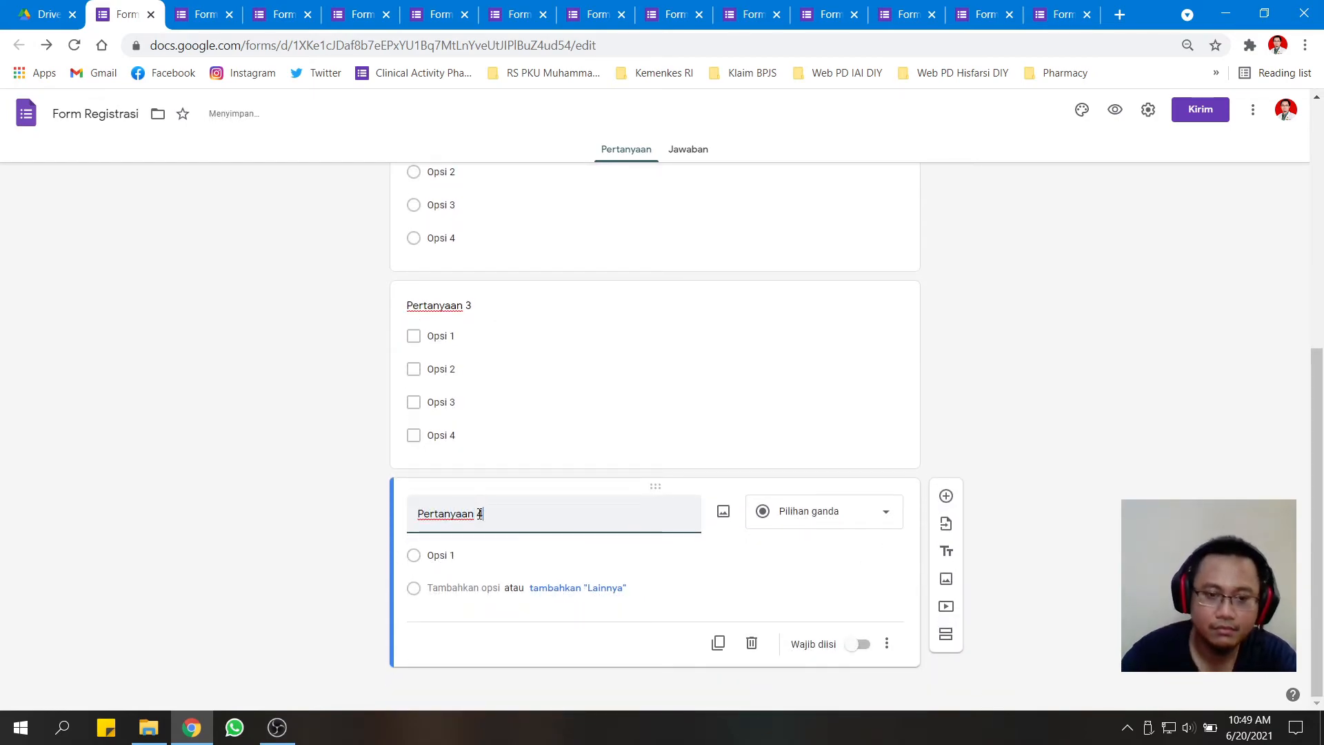
click(851, 520)
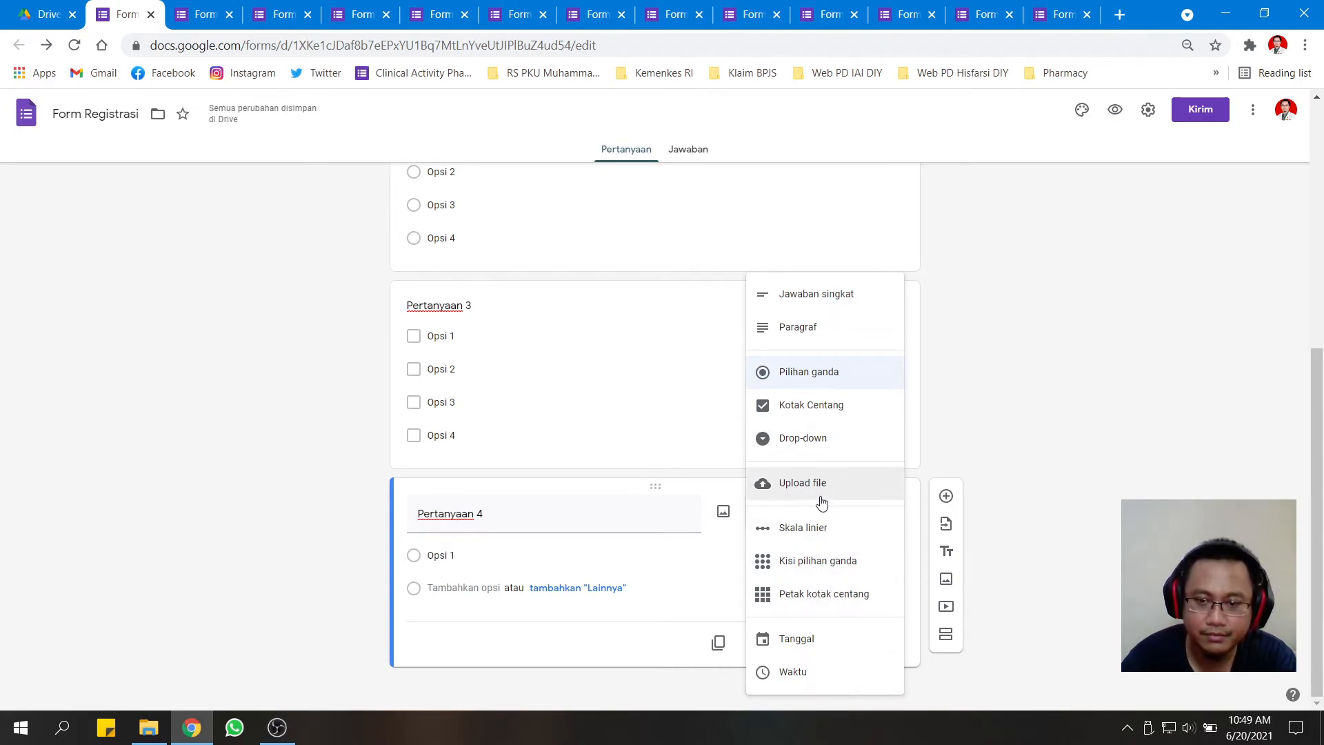
click(817, 562)
Add rows Baris 2, Baris 3 and Baris 4 and column Kolom 2 to the Pertanyaan 4 grid.
click(481, 579)
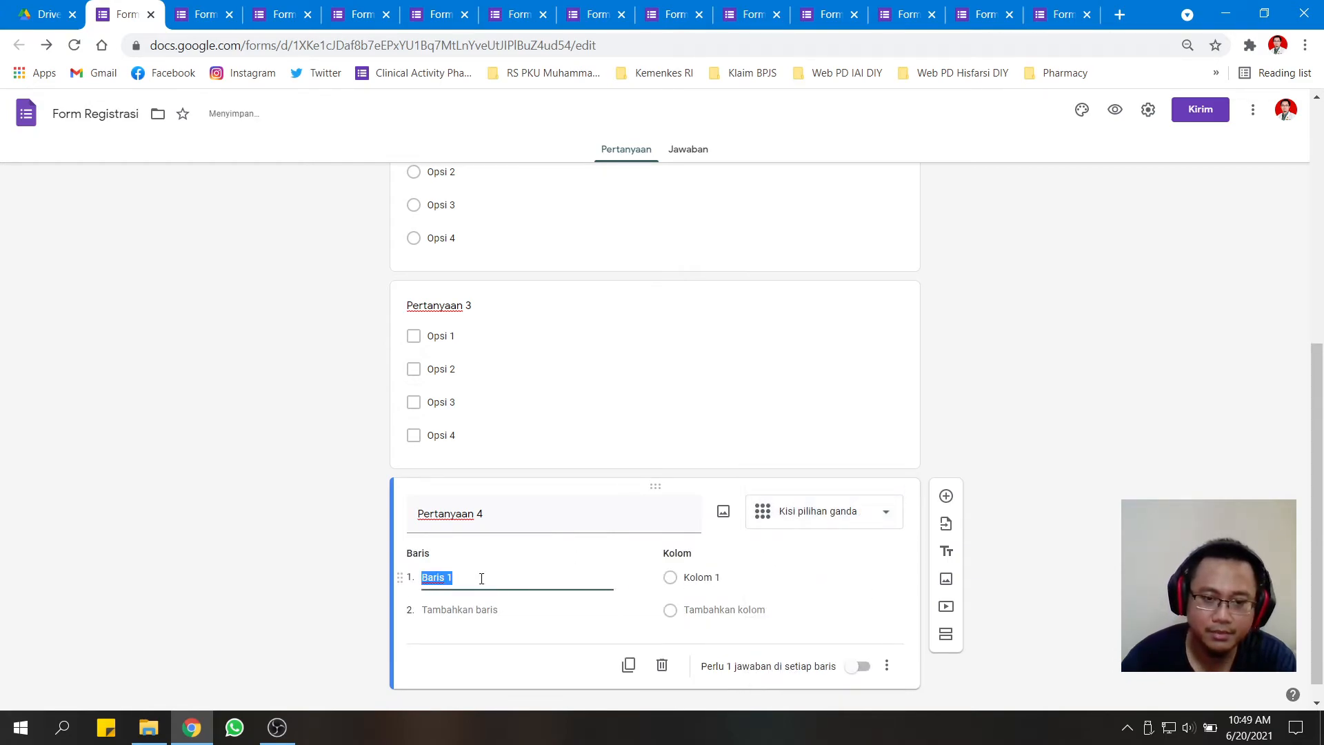
key(Return)
key(Return)
key(Return)
click(749, 576)
key(Return)
scroll(749, 580, down, 2)
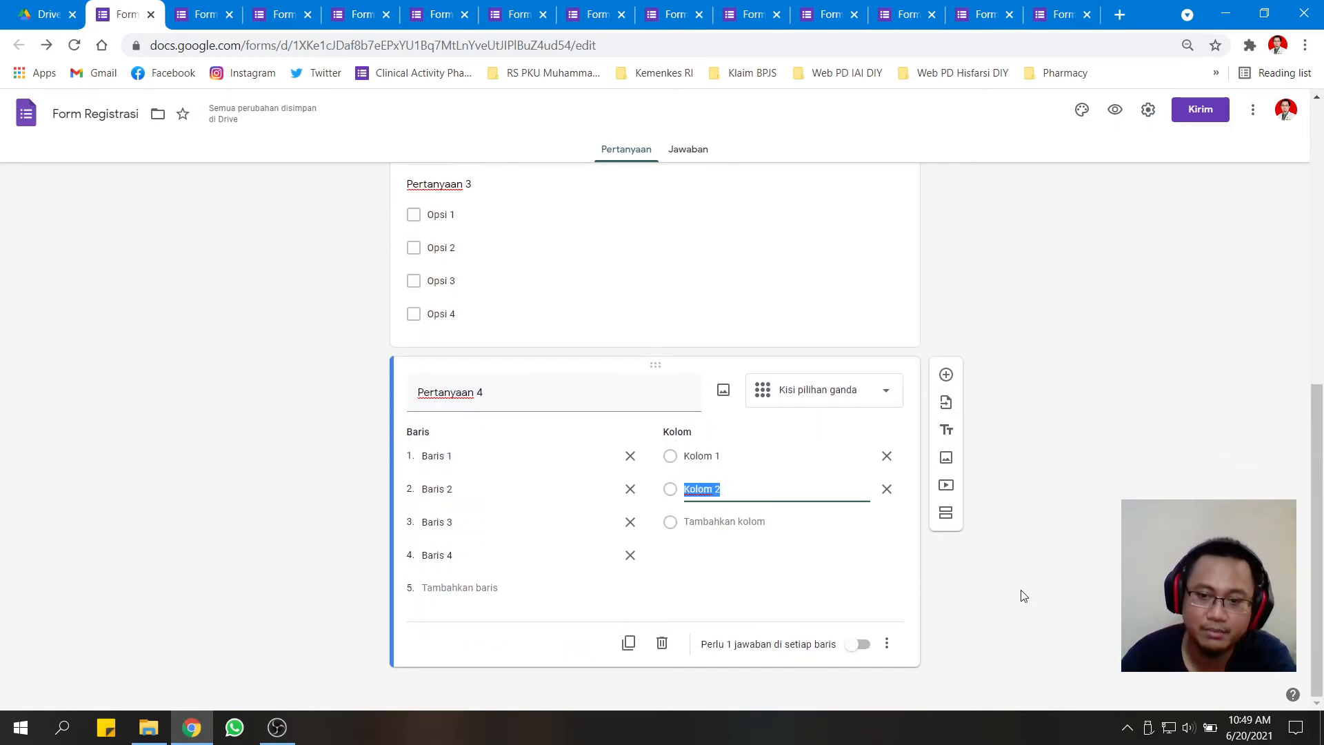
Make Pertanyaan 1 and Pertanyaan 2 required by turning on Wajib diisi for each.
scroll(1032, 597, up, 8)
scroll(1044, 580, down, 4)
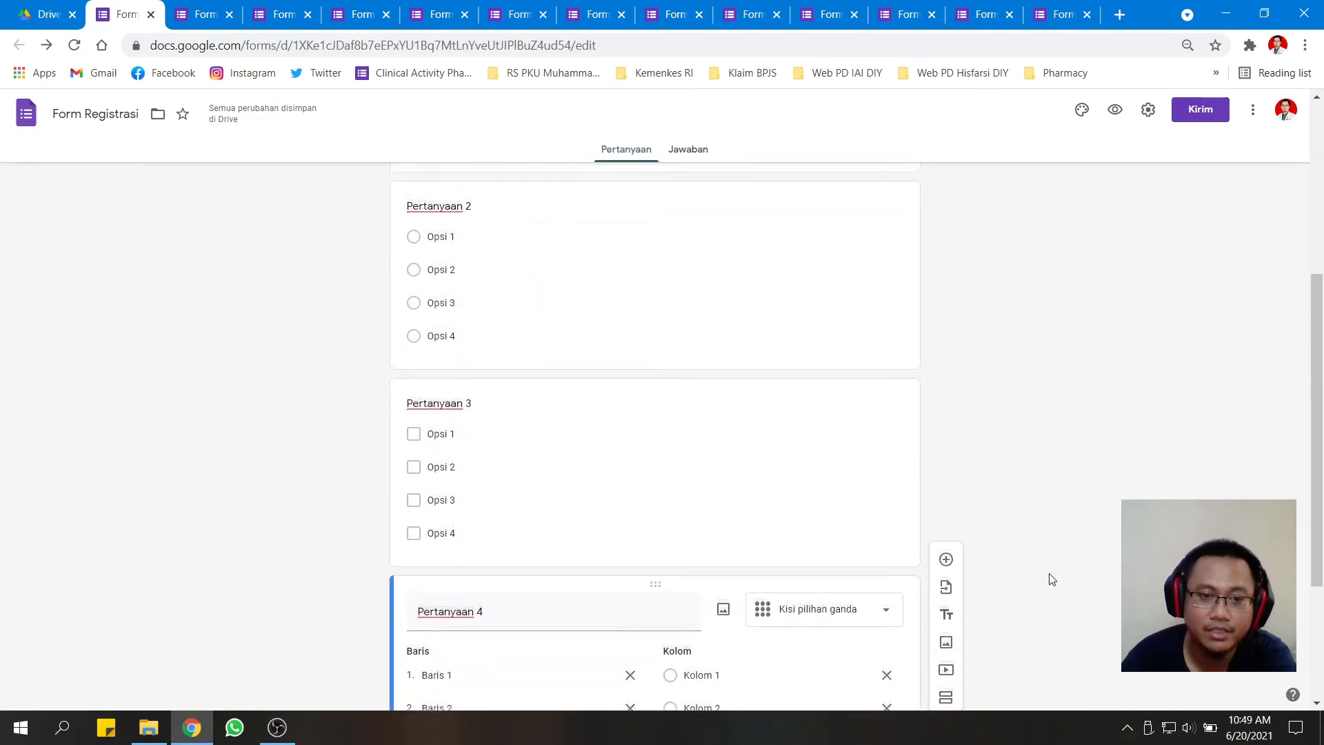
scroll(1051, 579, up, 3)
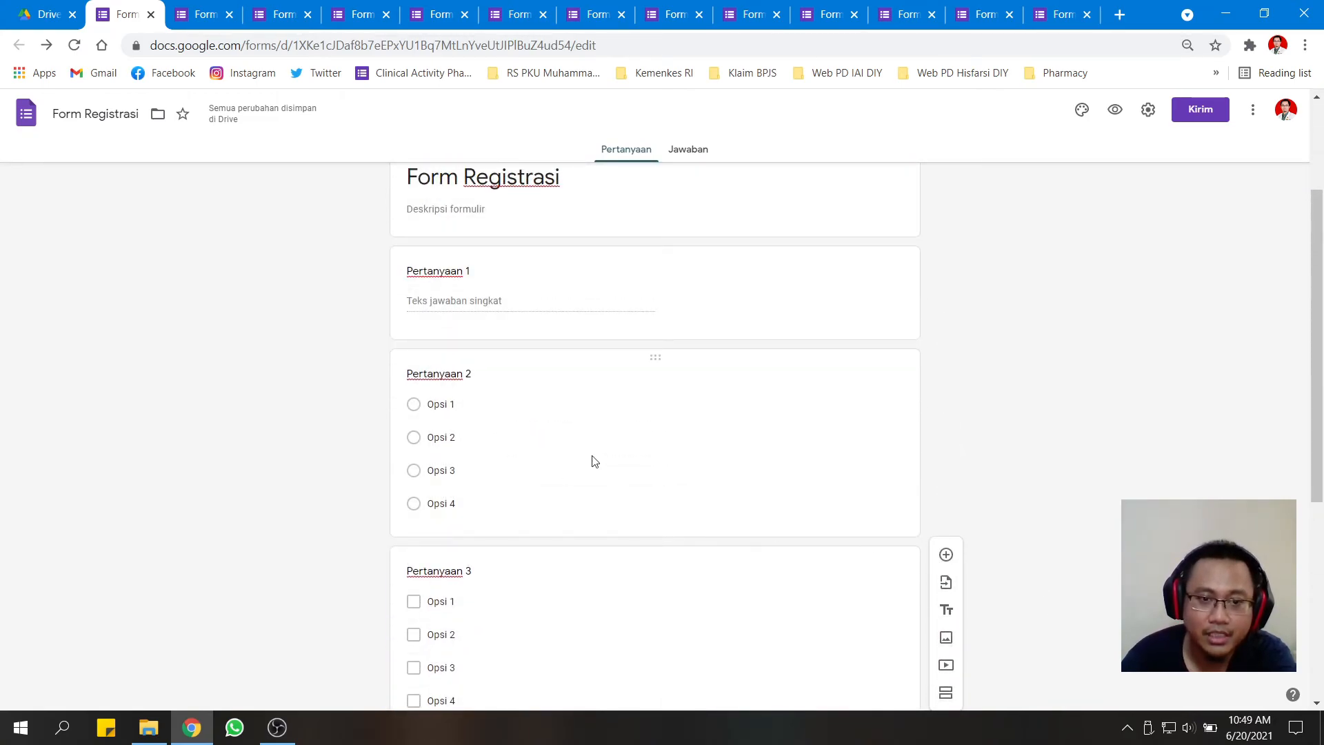
click(833, 299)
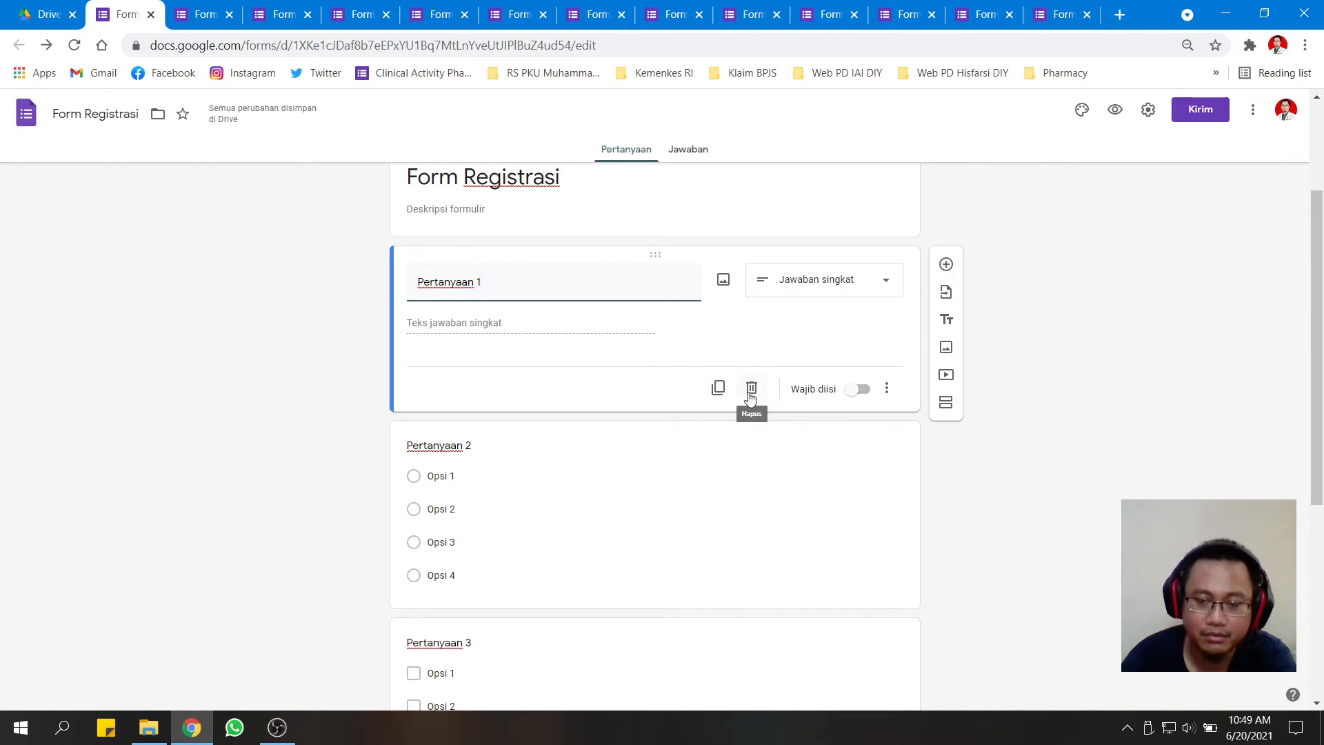
click(861, 390)
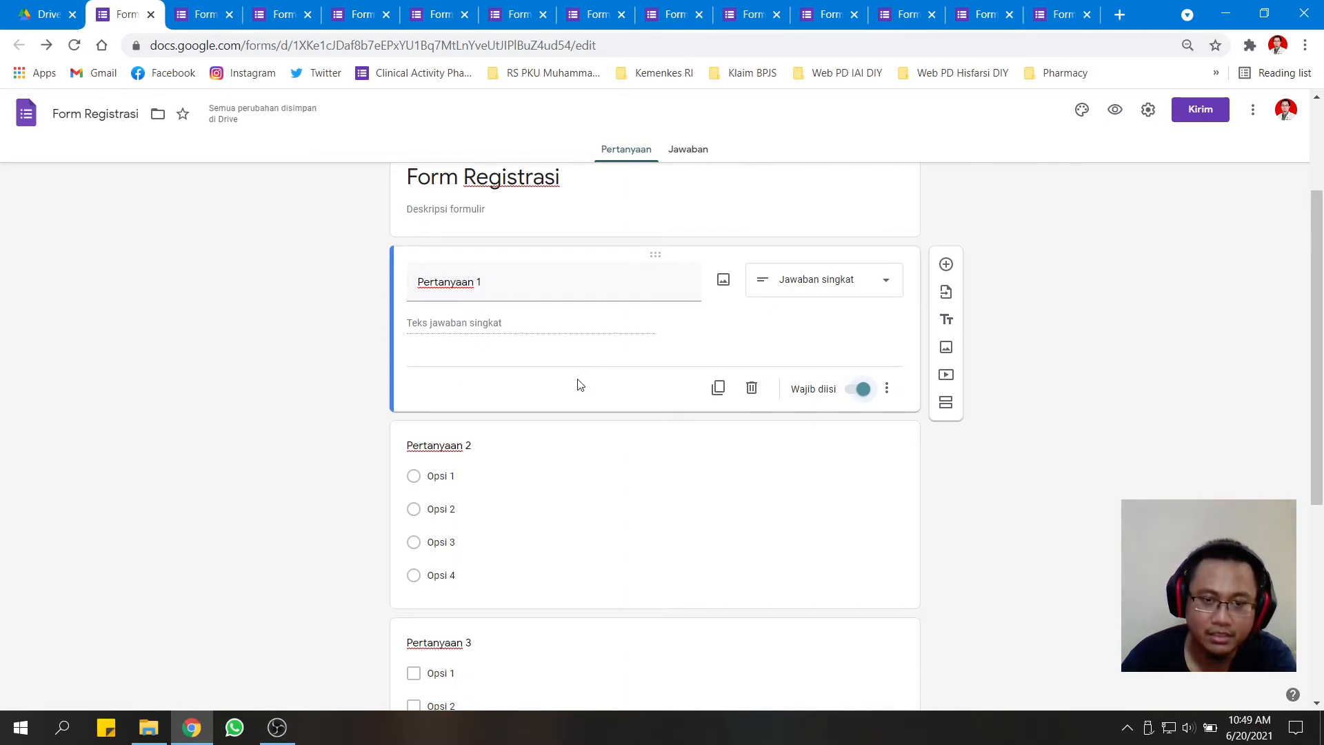
scroll(845, 473, down, 4)
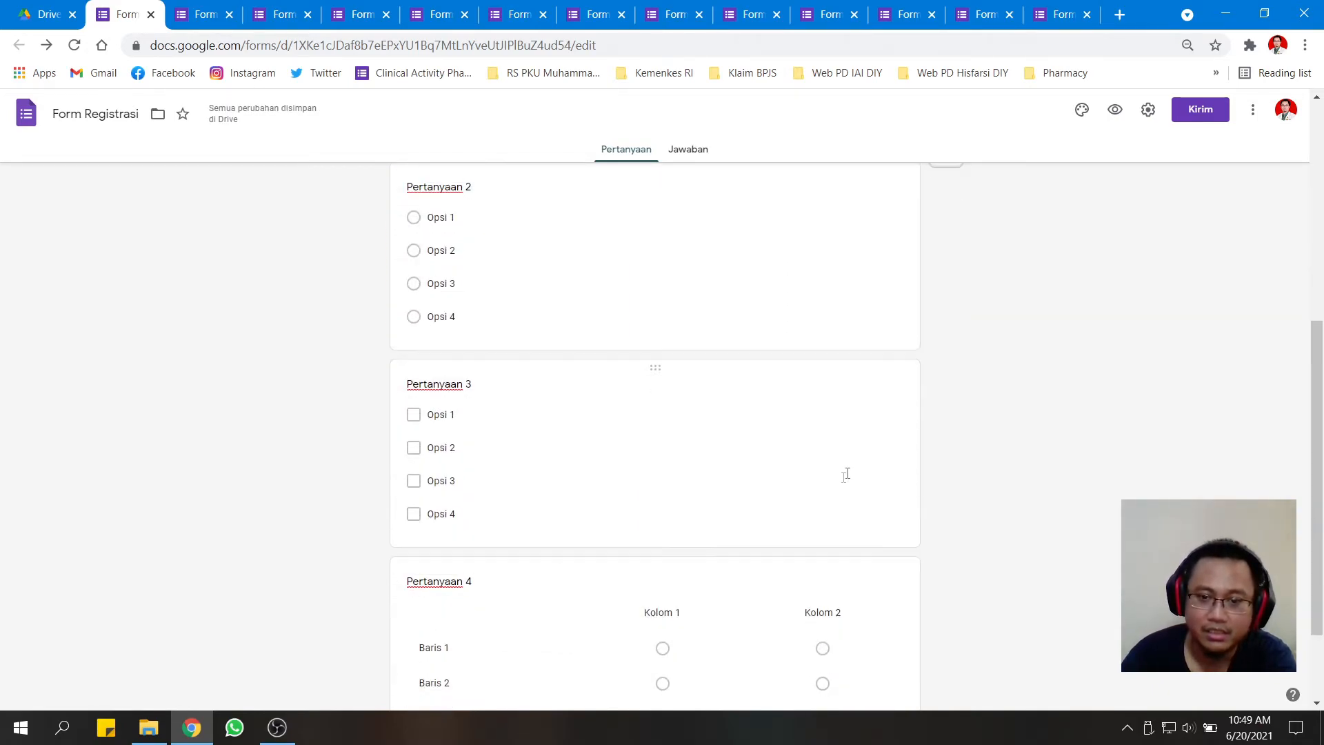
click(844, 334)
click(861, 361)
Preview the form and test the required rule by leaving the Pertanyaan 1 answer empty.
scroll(582, 620, down, 2)
scroll(667, 449, up, 7)
click(741, 315)
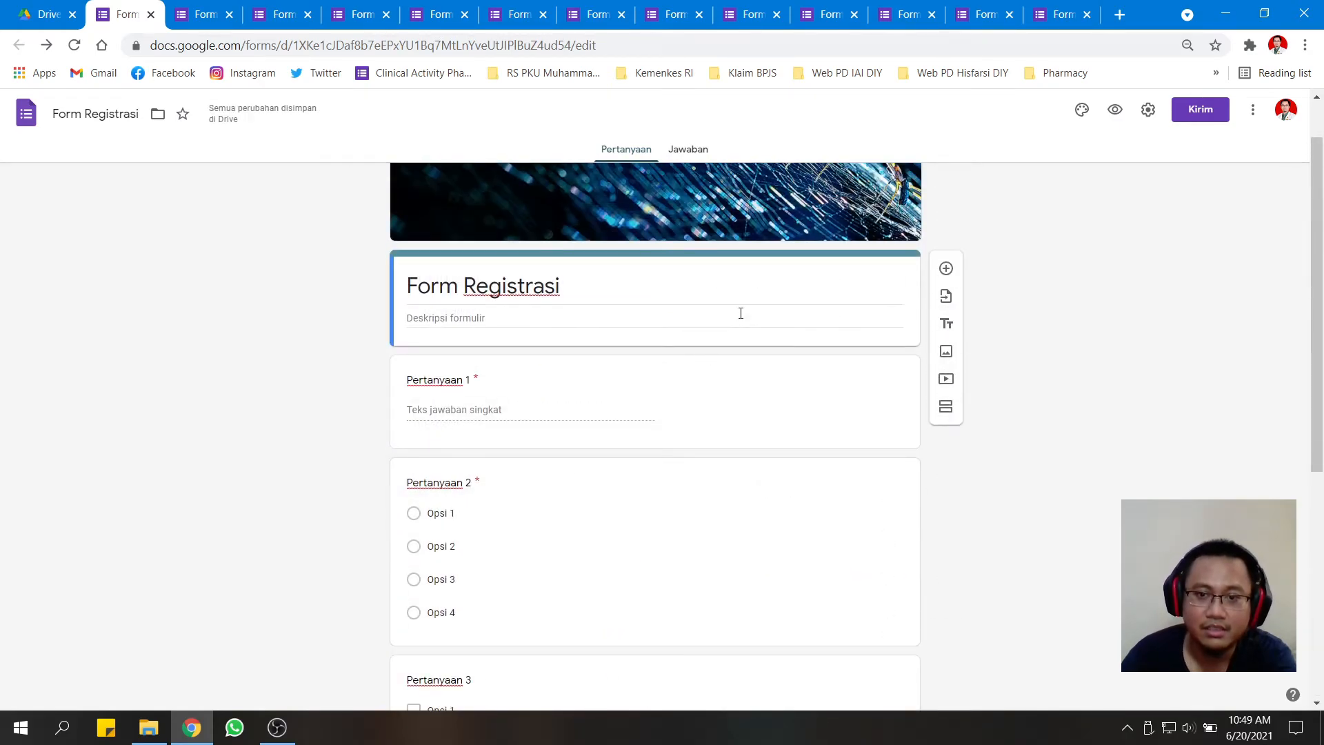
click(1115, 109)
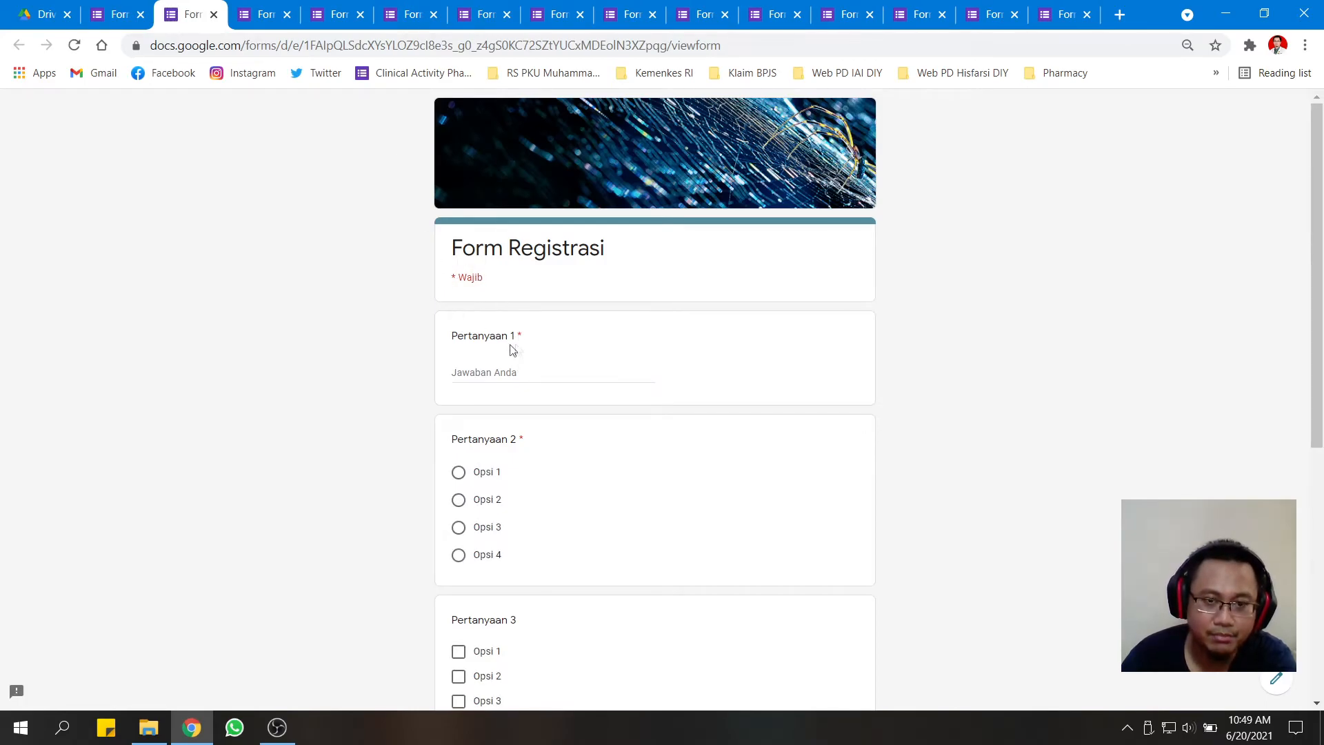
click(503, 374)
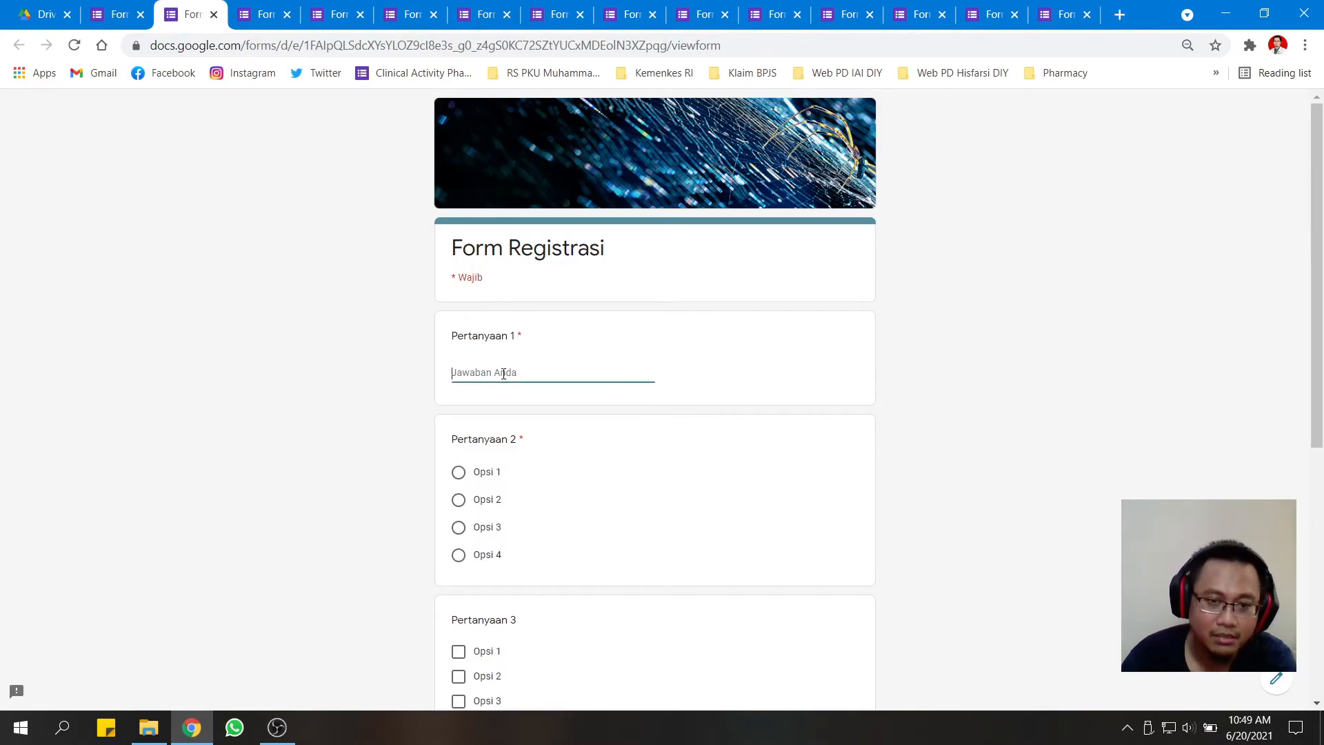
click(591, 491)
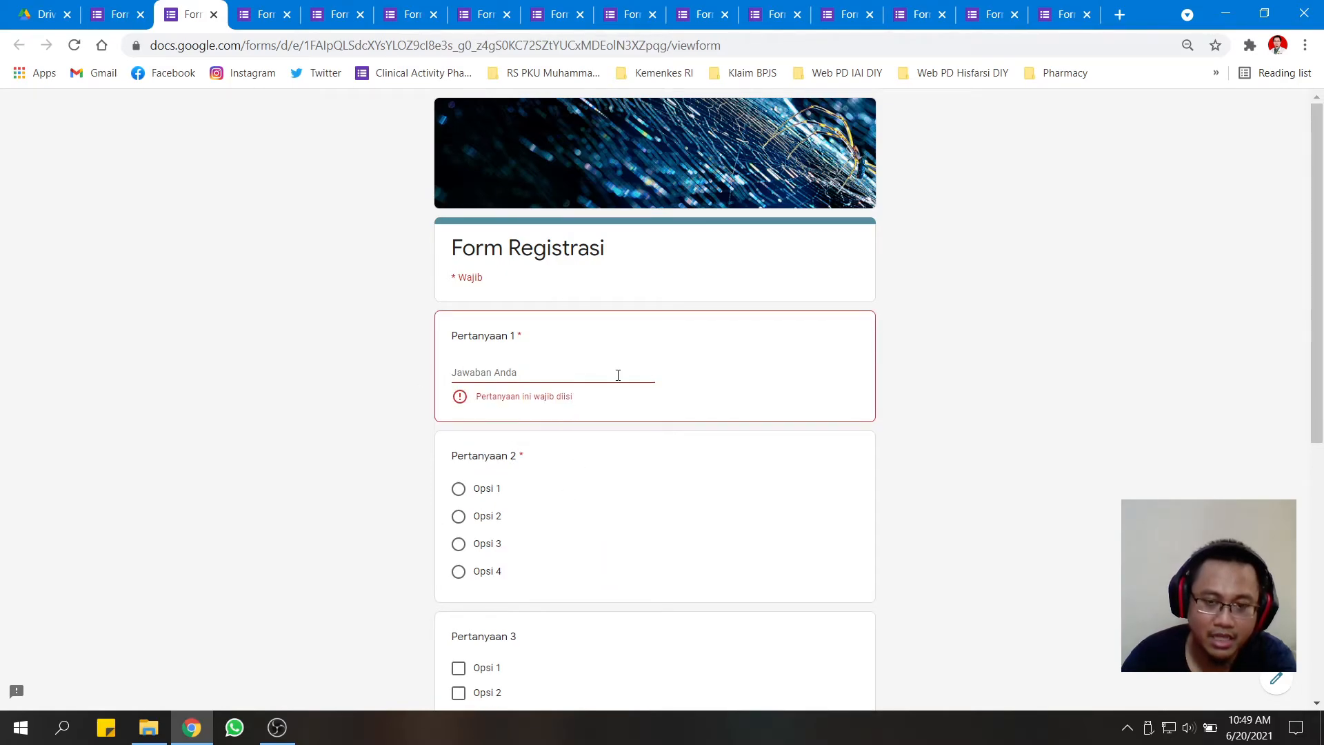
Try different answers to Pertanyaan 2 in the preview and leave Opsi 2 selected.
scroll(591, 453, down, 1)
click(461, 461)
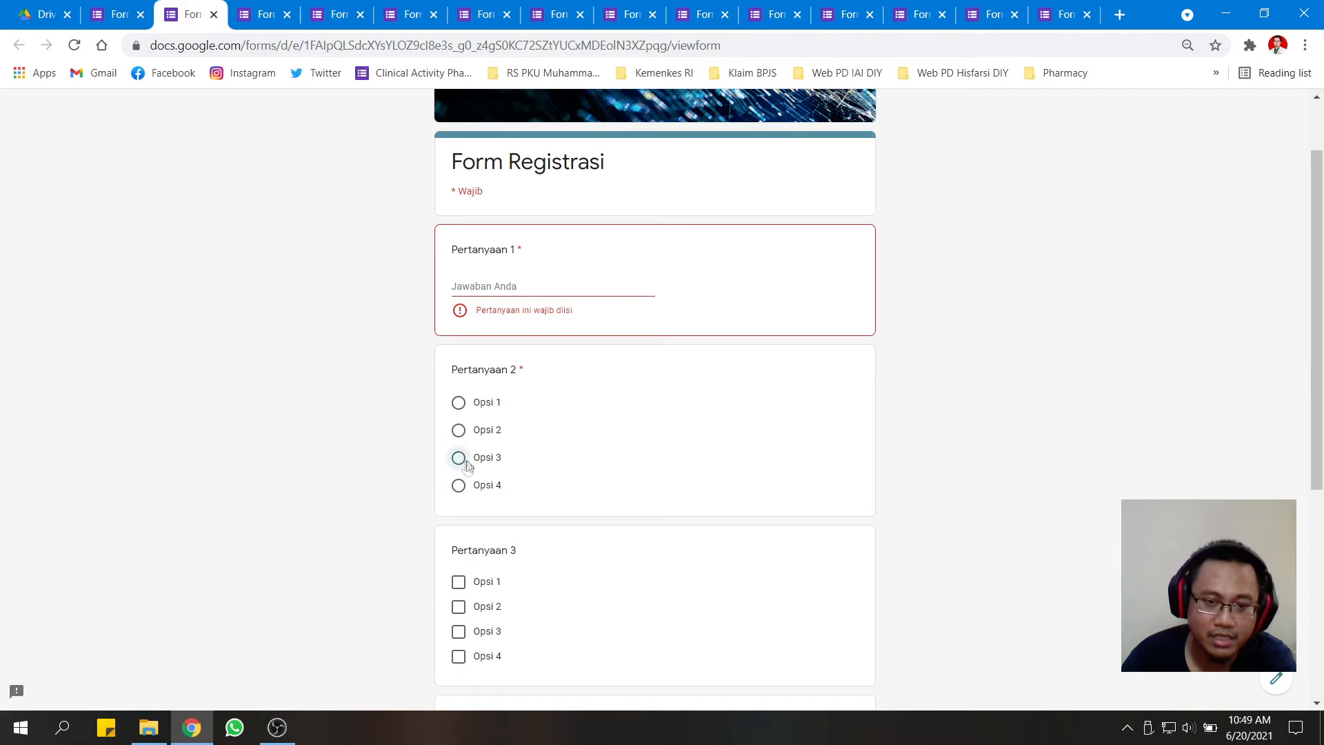
click(459, 487)
click(459, 404)
click(459, 459)
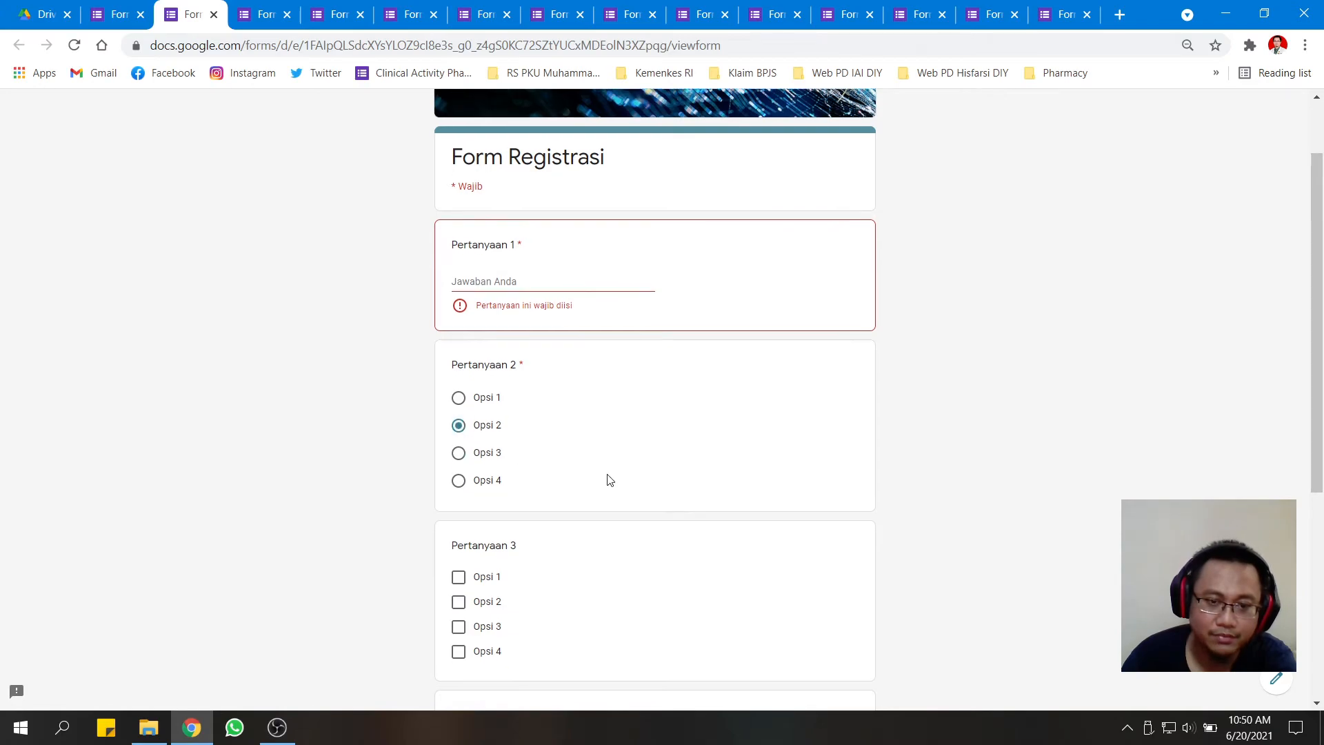
Try ticking several checkboxes of Pertanyaan 3 in the preview, then untick them all.
scroll(552, 448, down, 2)
click(485, 414)
click(483, 436)
click(483, 459)
click(482, 434)
click(481, 462)
click(483, 409)
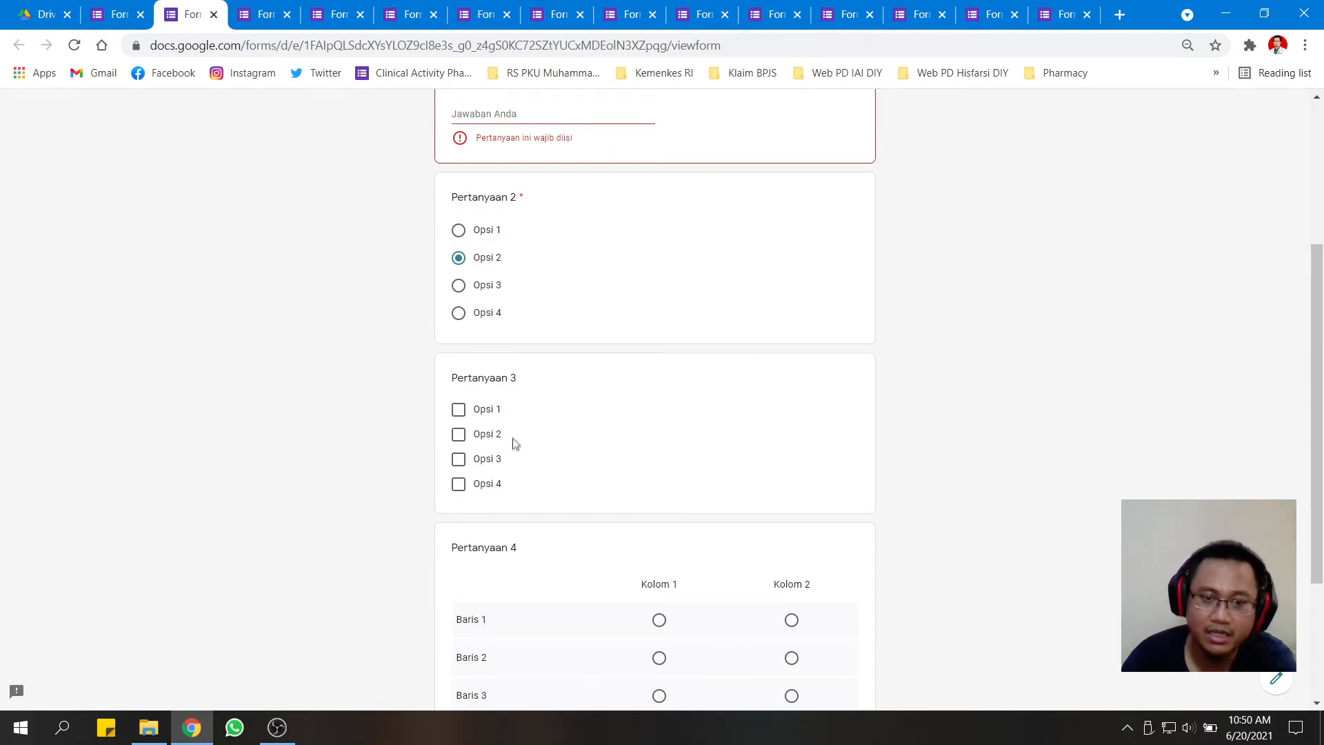
Try grid answers for Baris 1 and Baris 2 of Pertanyaan 4 in the preview, then clear the selections.
scroll(748, 462, down, 3)
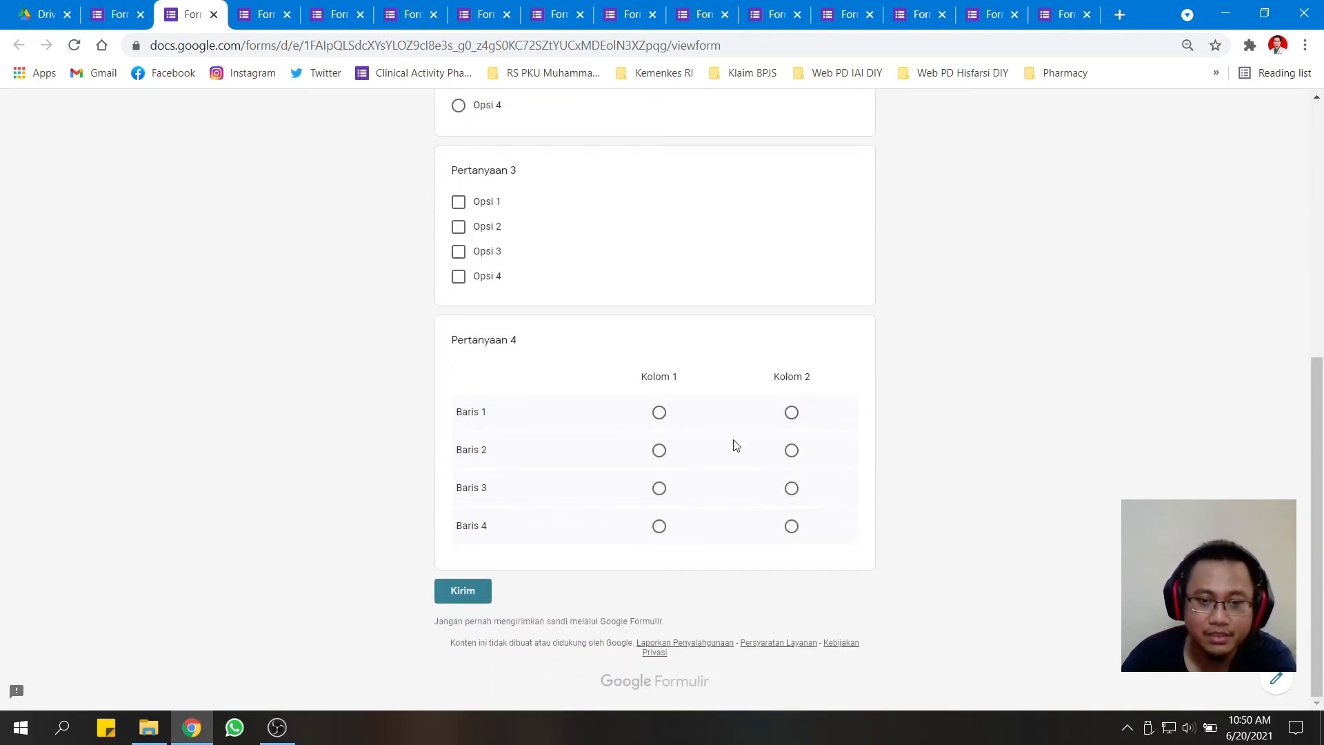
click(657, 415)
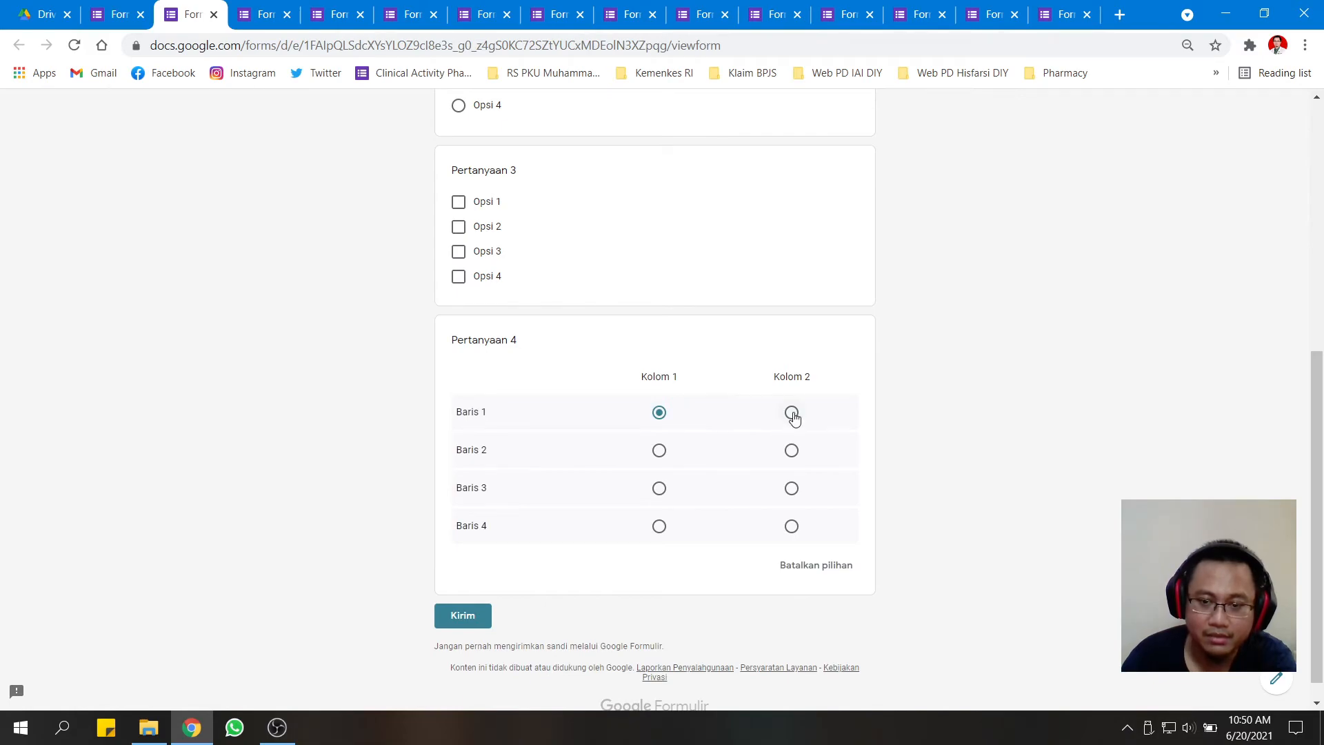
click(810, 569)
click(658, 451)
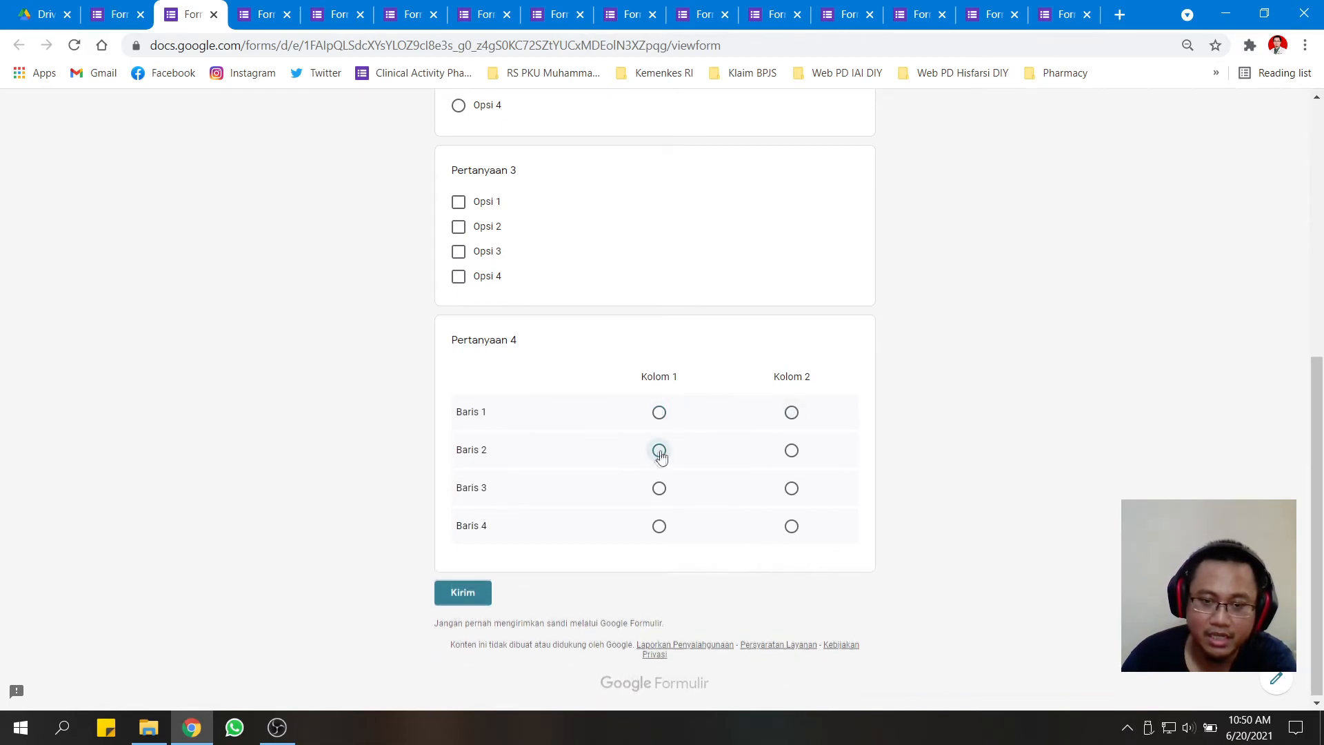
click(793, 413)
click(661, 414)
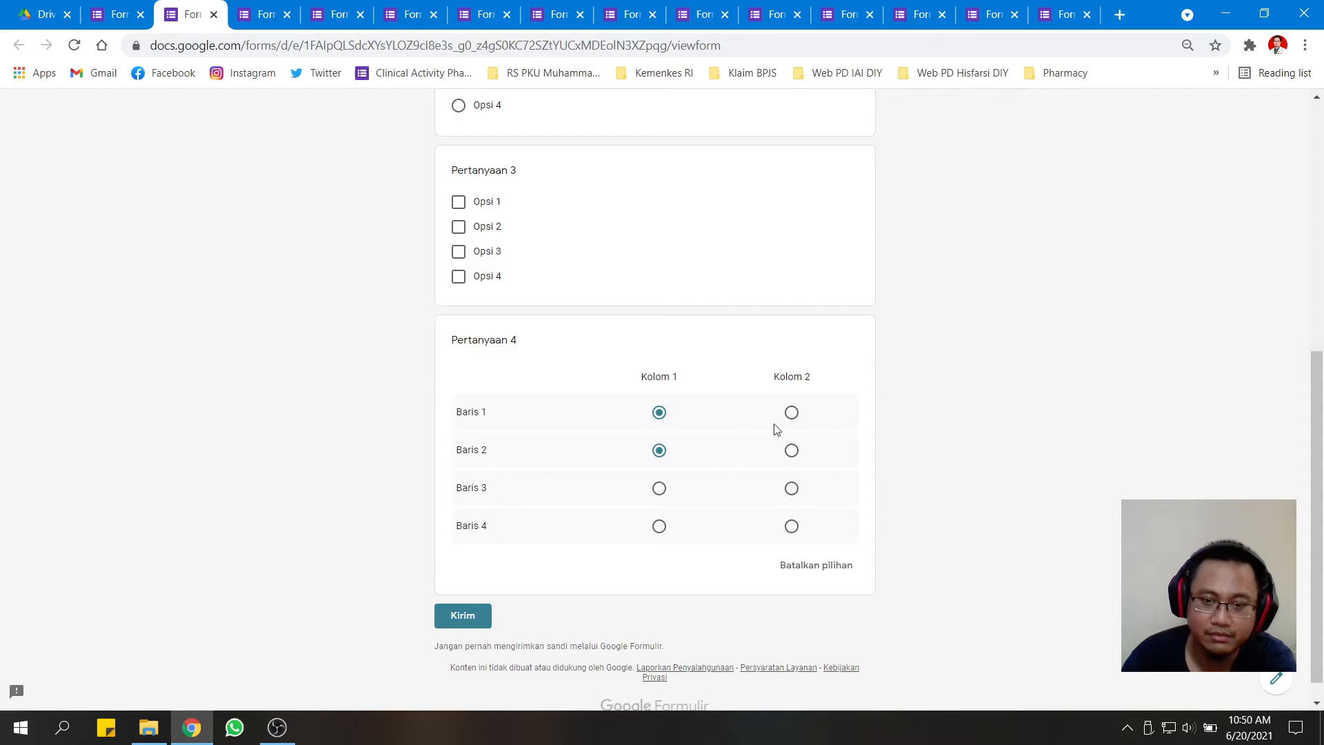
click(790, 562)
Return to the form editor and look at the extra options of Pertanyaan 1 without changing them.
scroll(565, 275, up, 6)
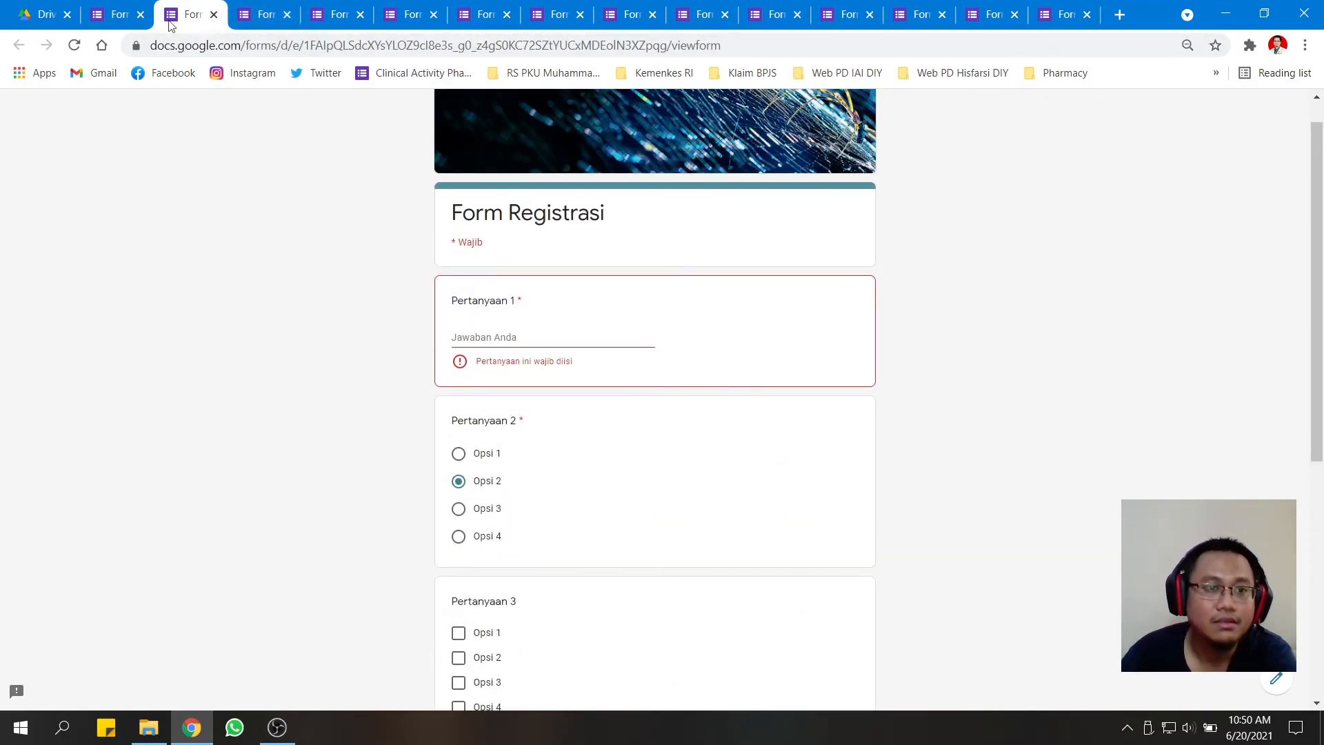
click(119, 15)
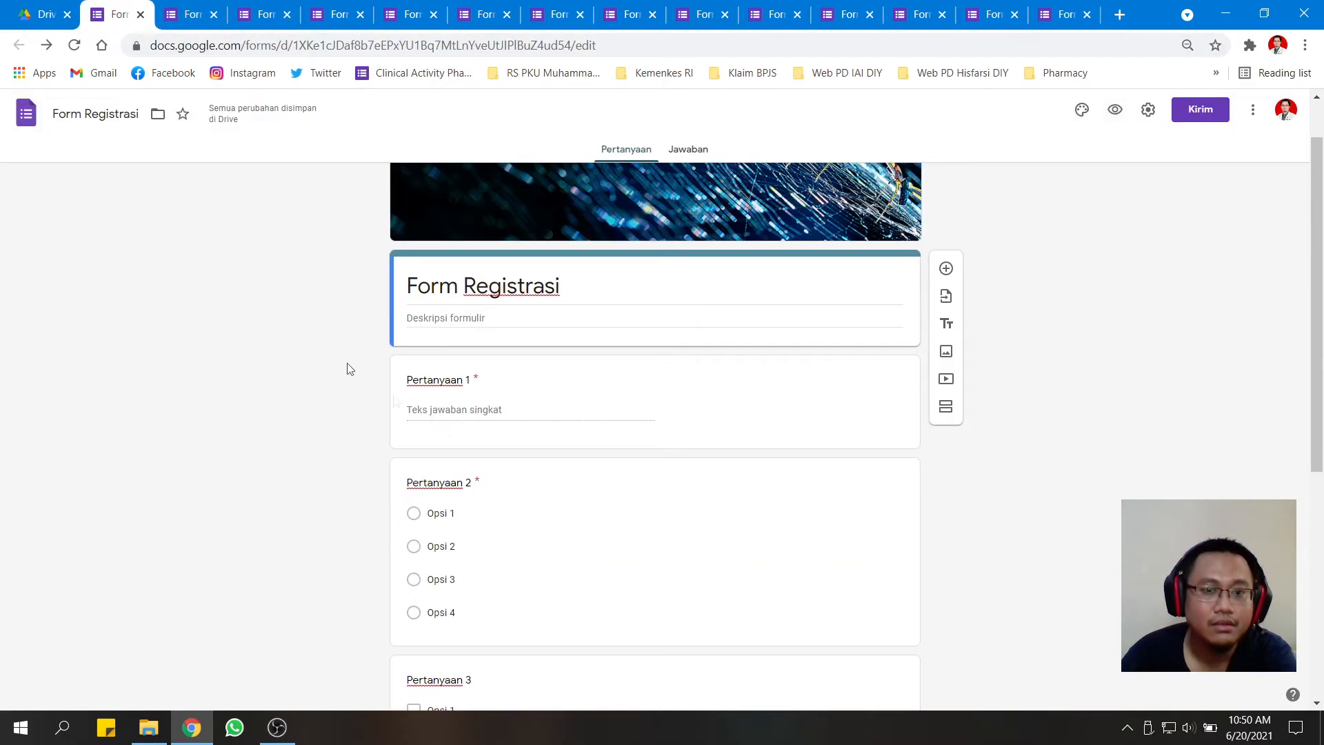
click(795, 275)
click(789, 393)
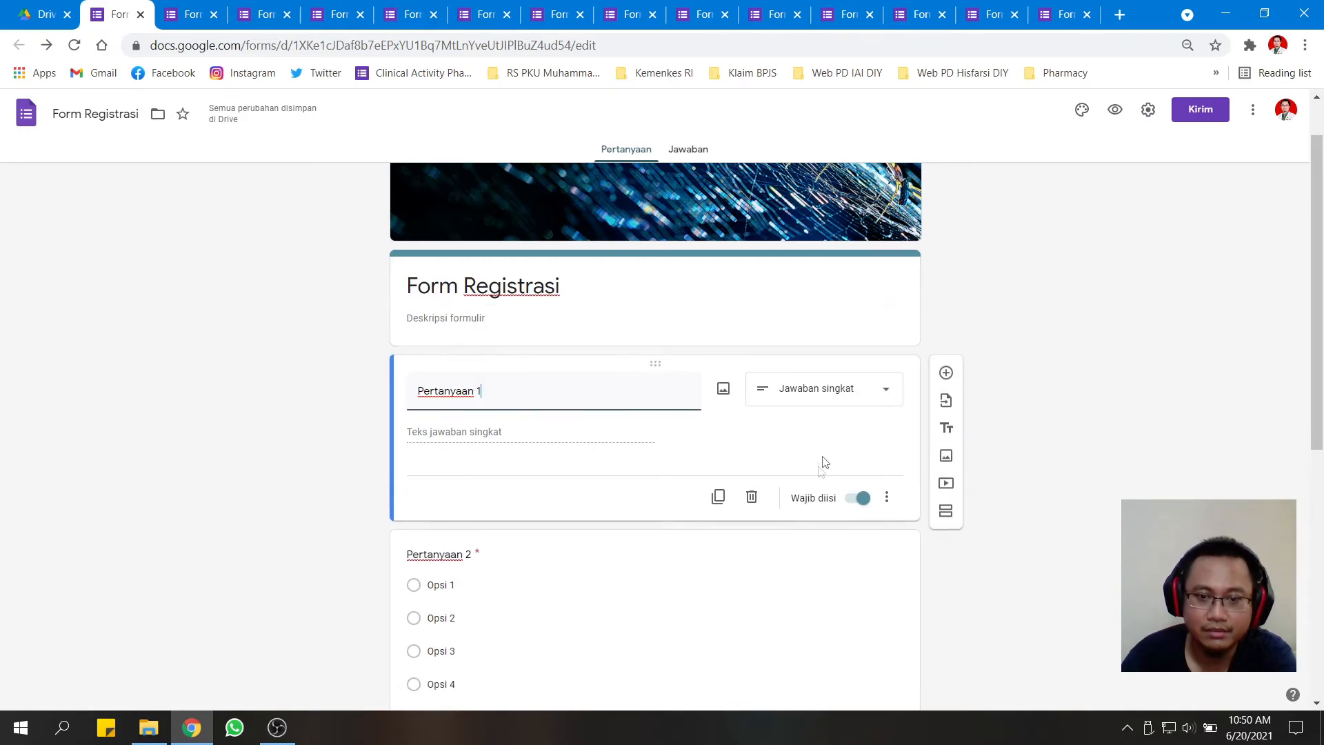
click(887, 498)
click(892, 458)
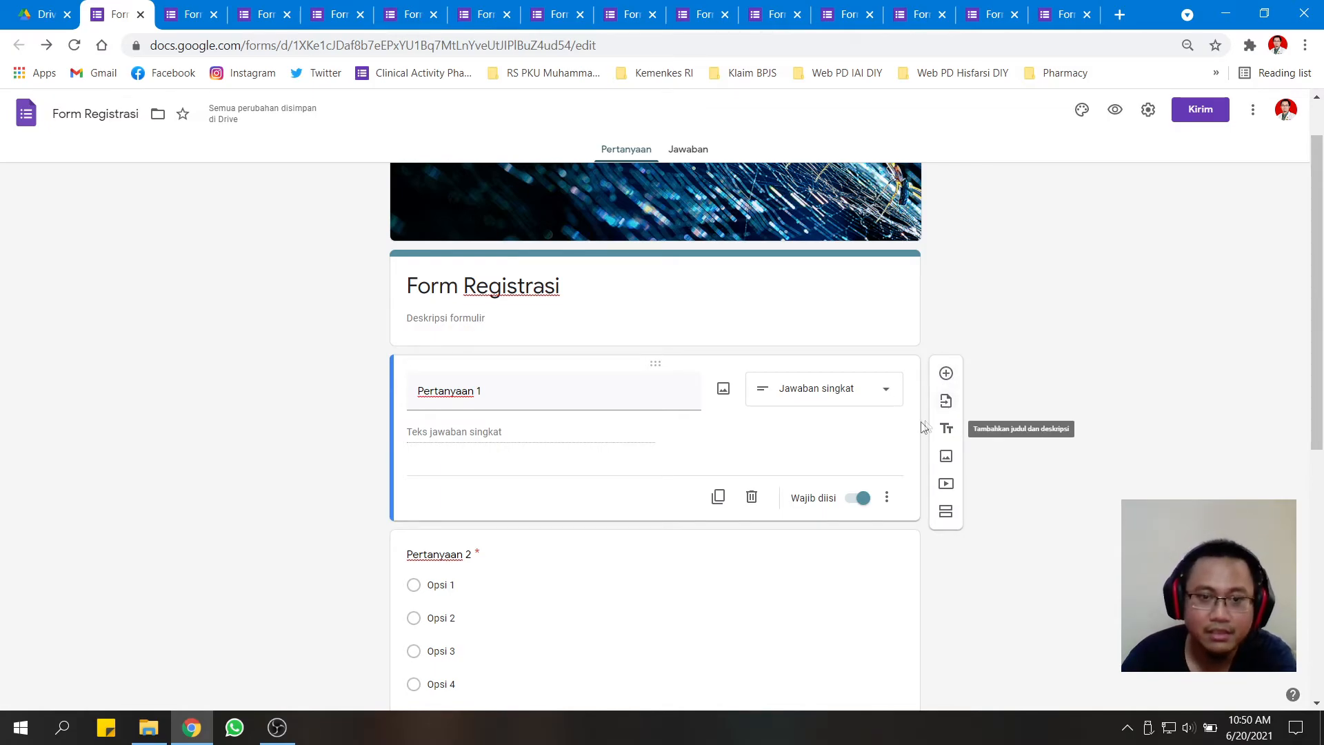
Import the Nama Lengkap question from the Pendaftaran SOS 19 form below Pertanyaan 1, and delete it again.
click(946, 401)
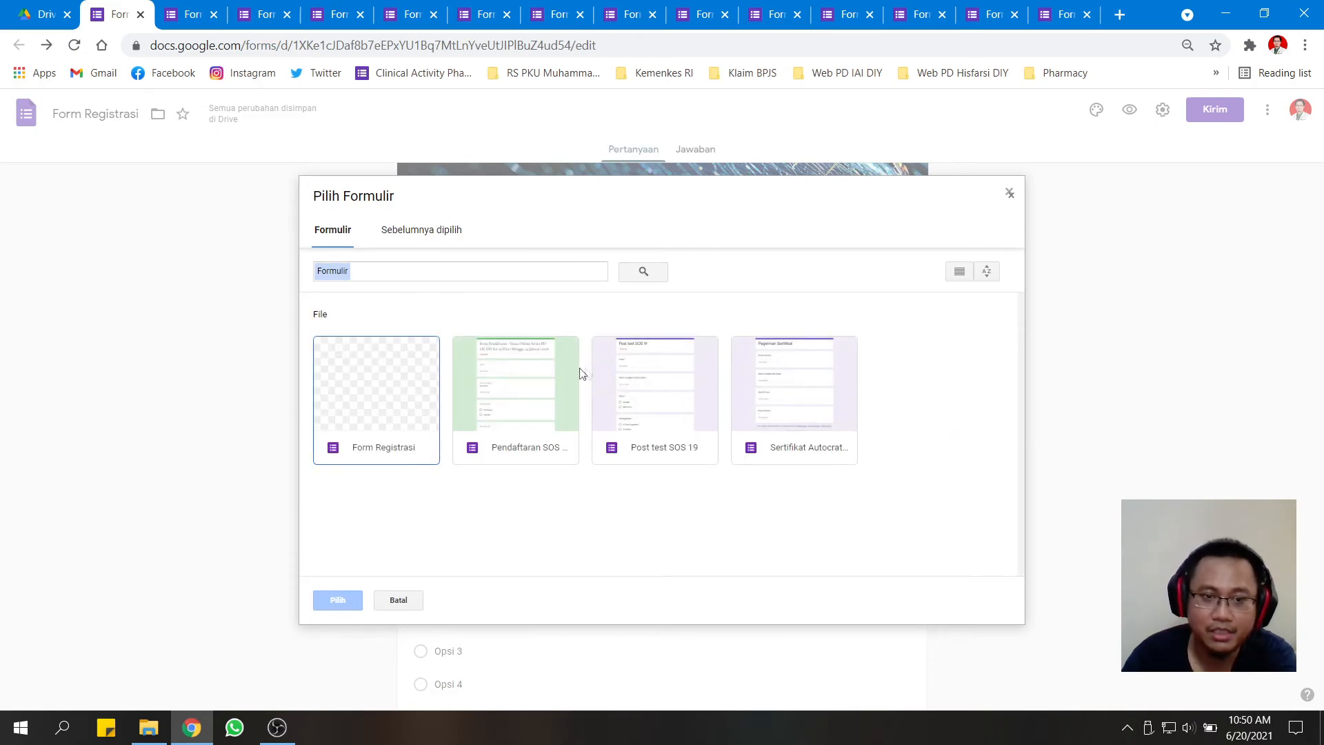
click(561, 415)
click(338, 600)
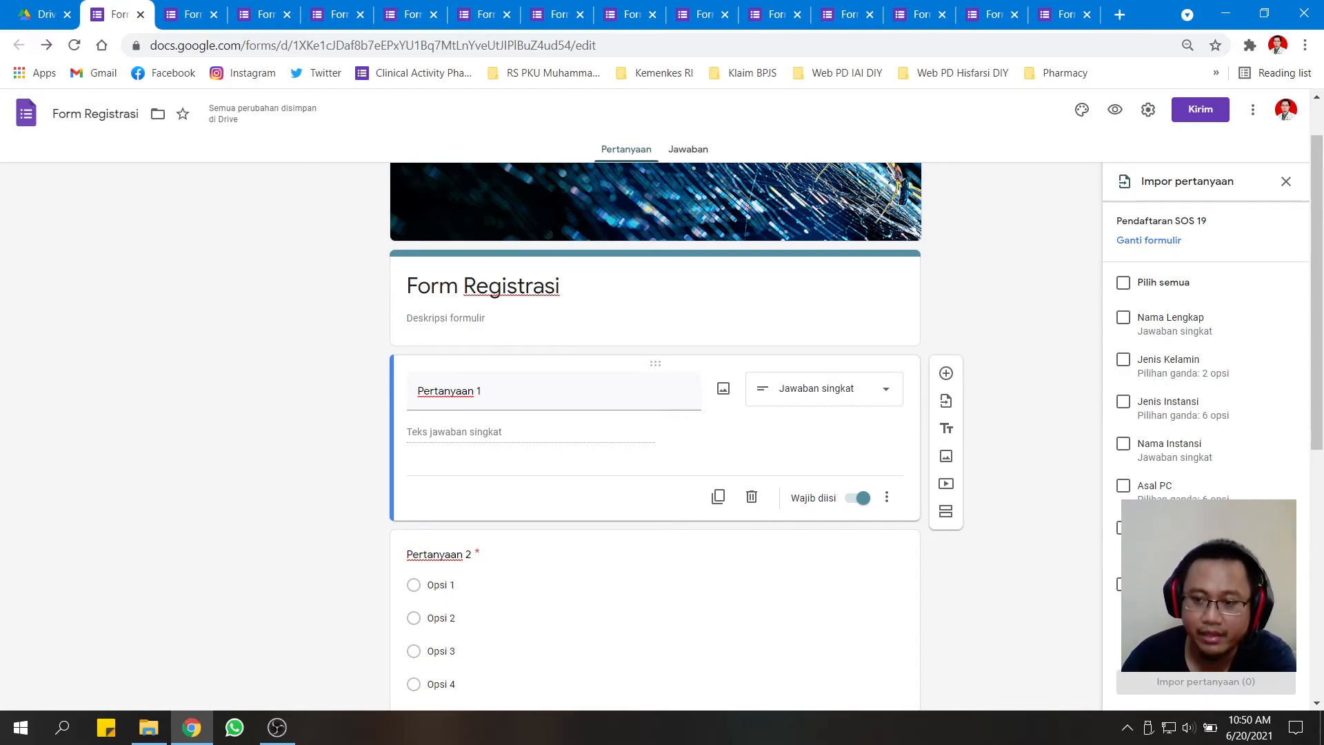
click(1123, 318)
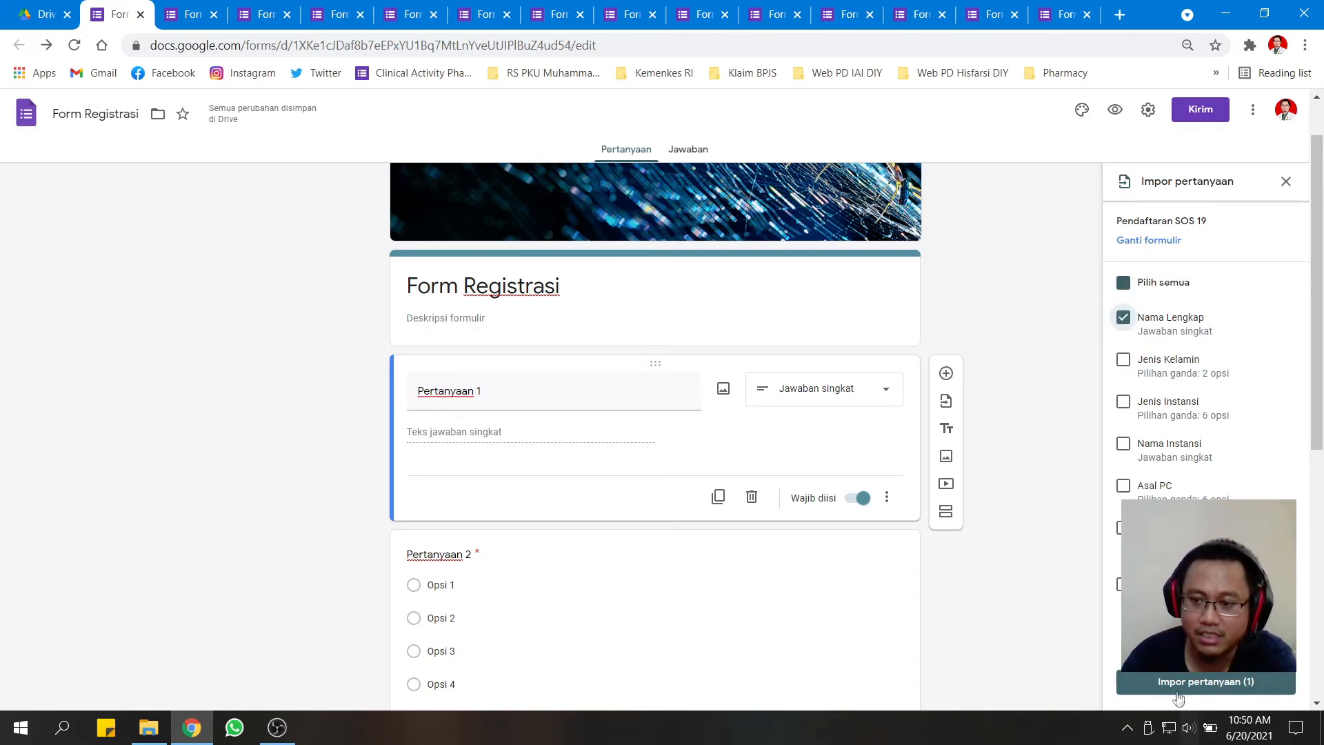
click(1184, 684)
click(560, 490)
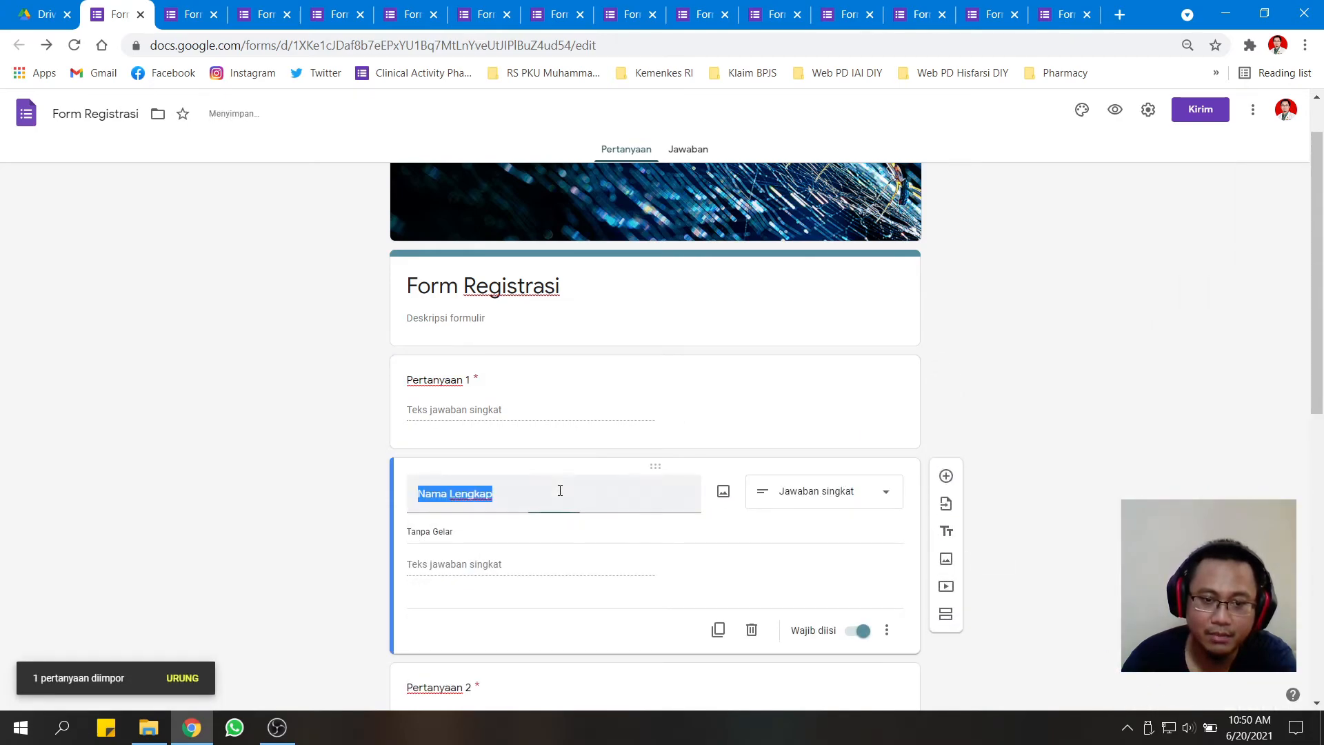
click(1160, 459)
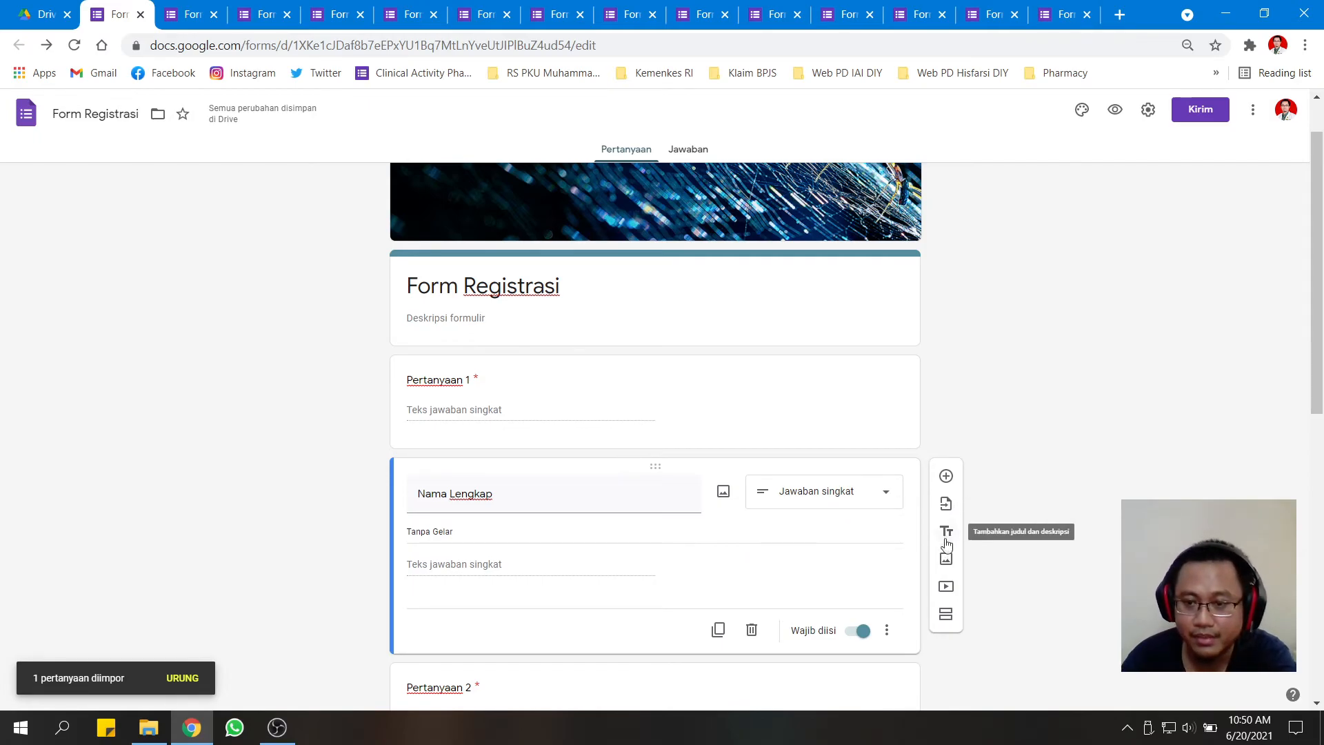
click(752, 630)
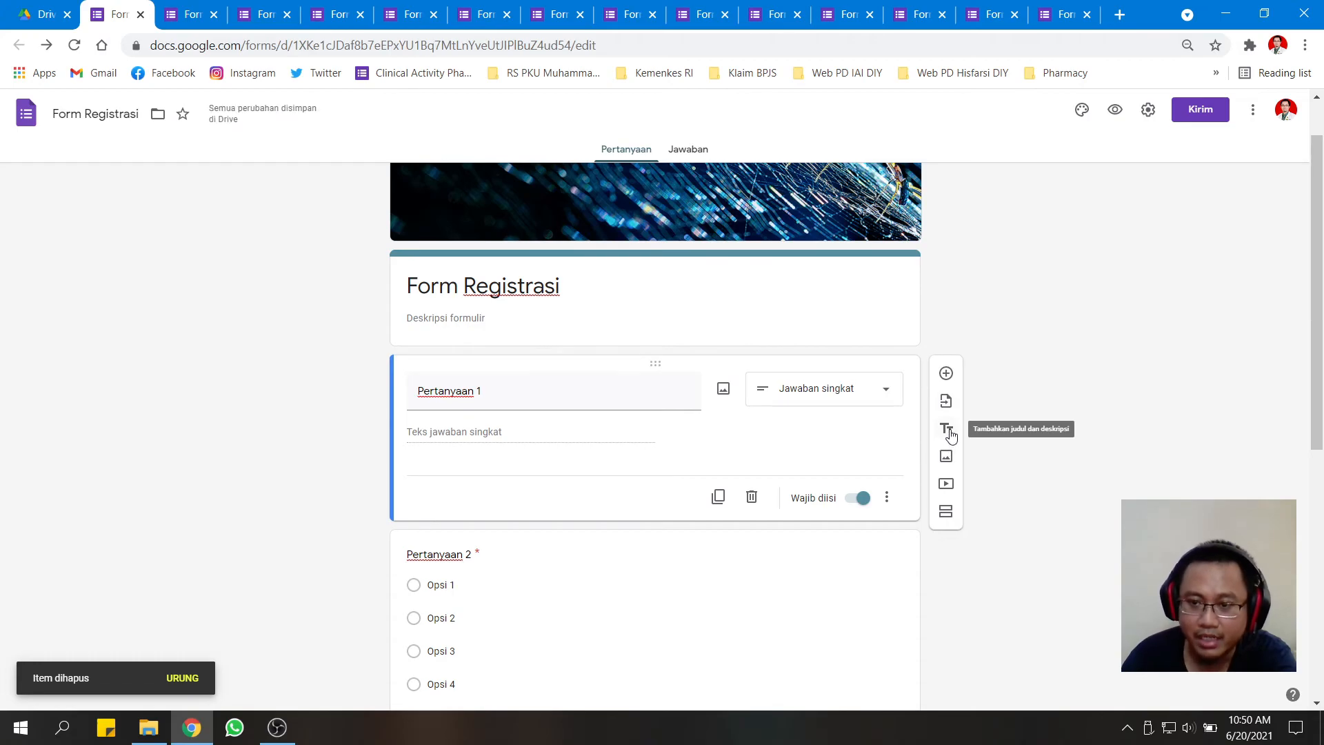
Add a title and description block directly below Pertanyaan 3, keeping the default title Judul Tanpa Judul.
scroll(545, 455, down, 3)
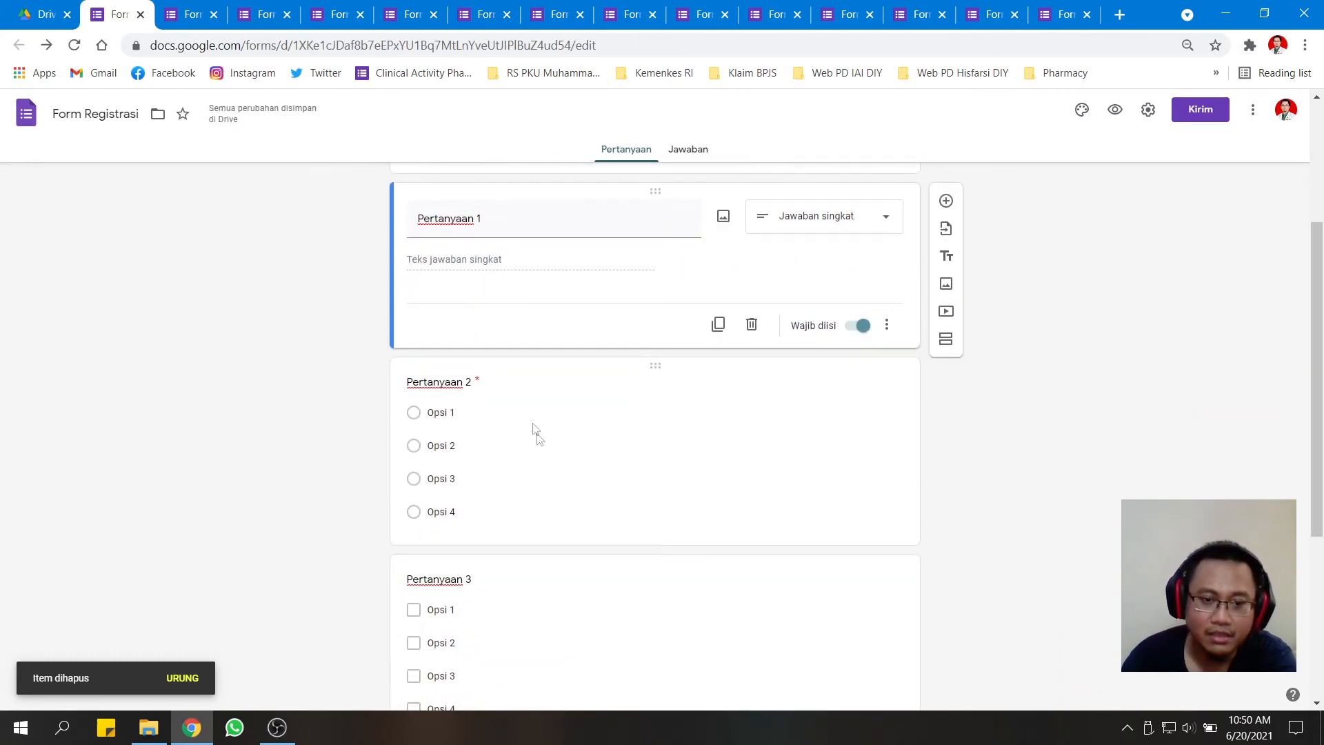
scroll(536, 411, down, 4)
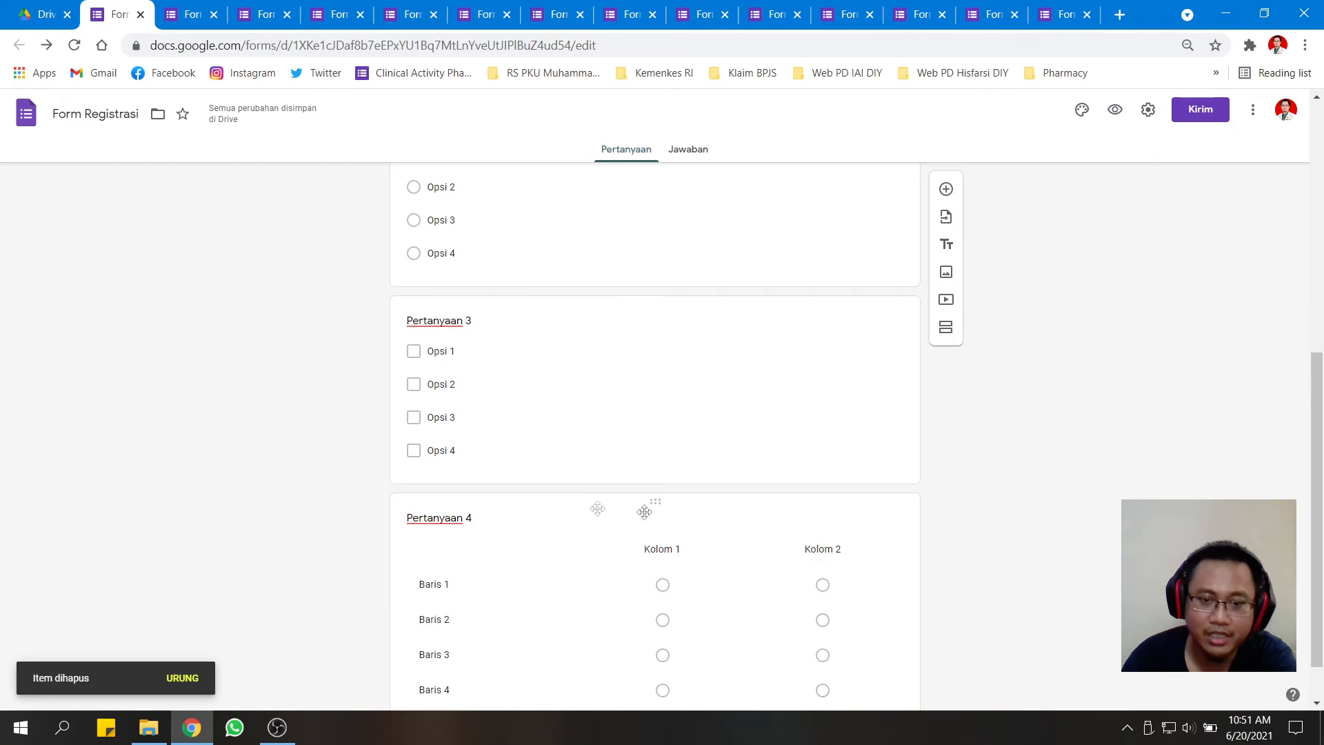
click(855, 403)
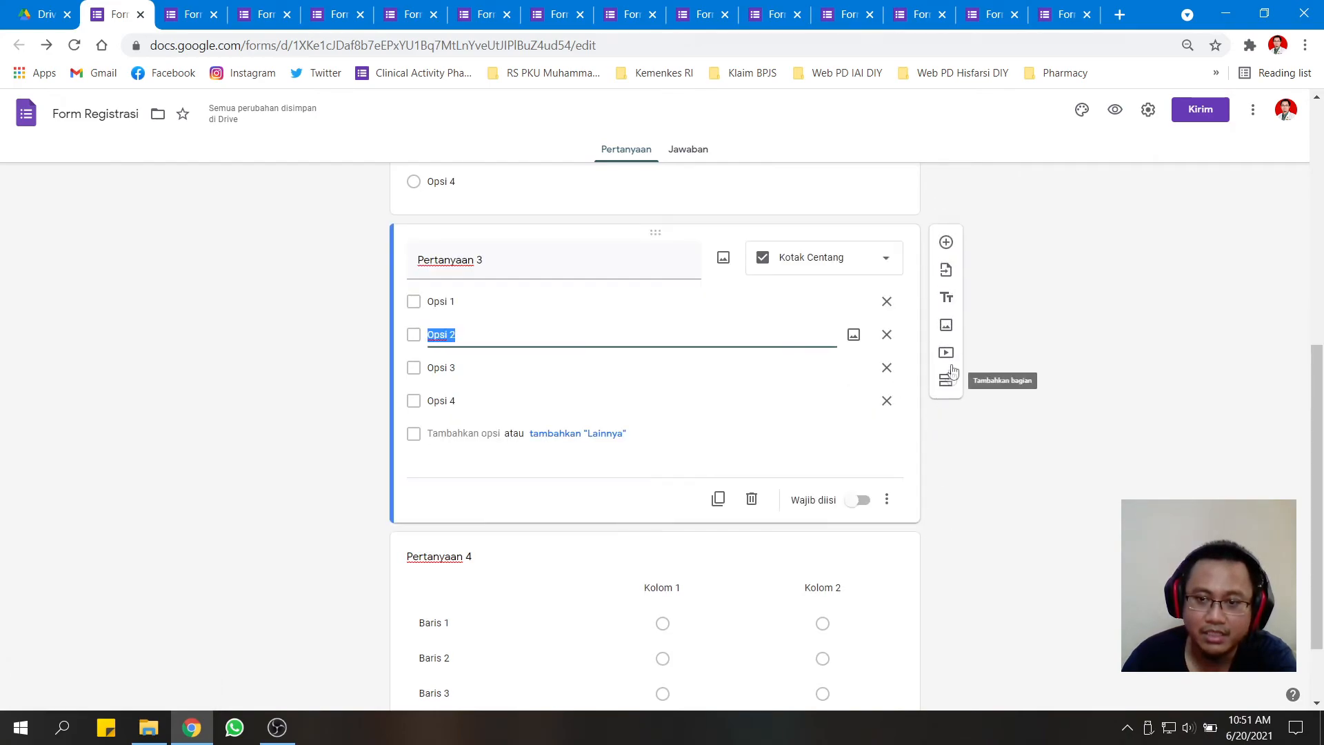
click(946, 296)
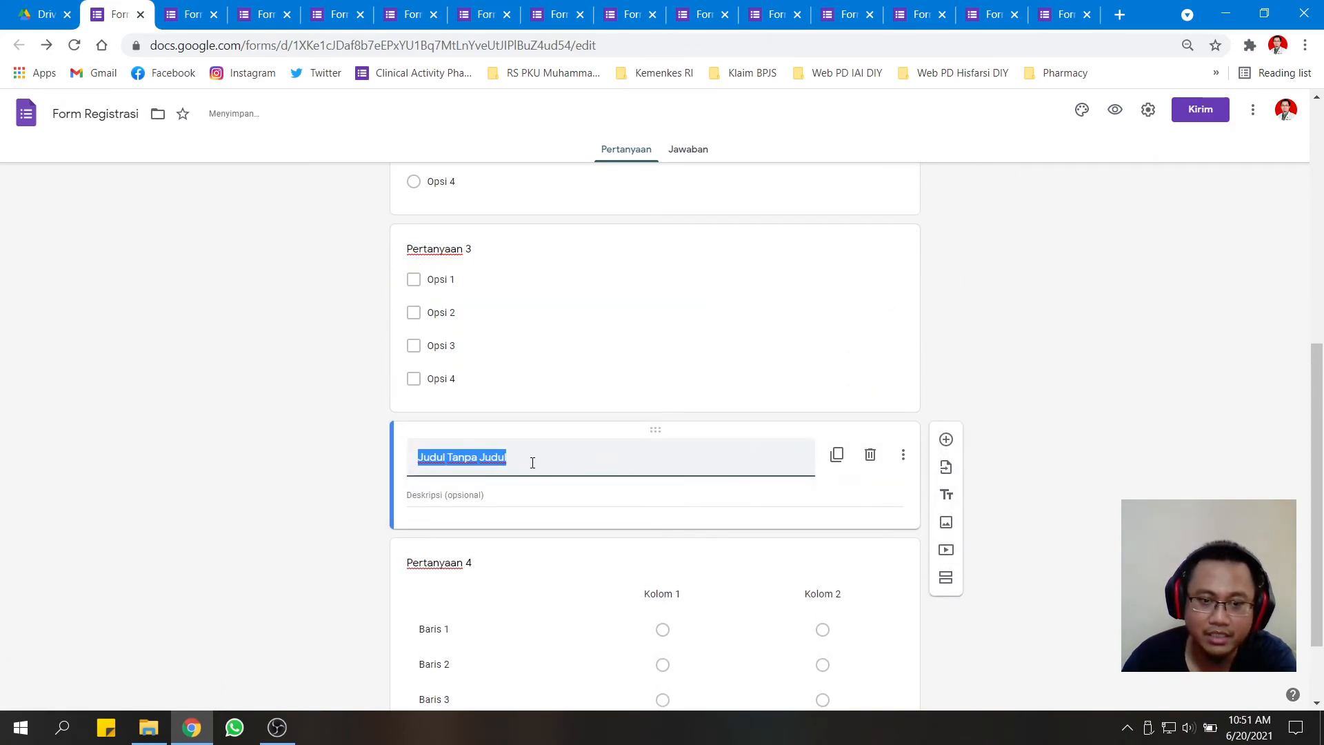
click(539, 455)
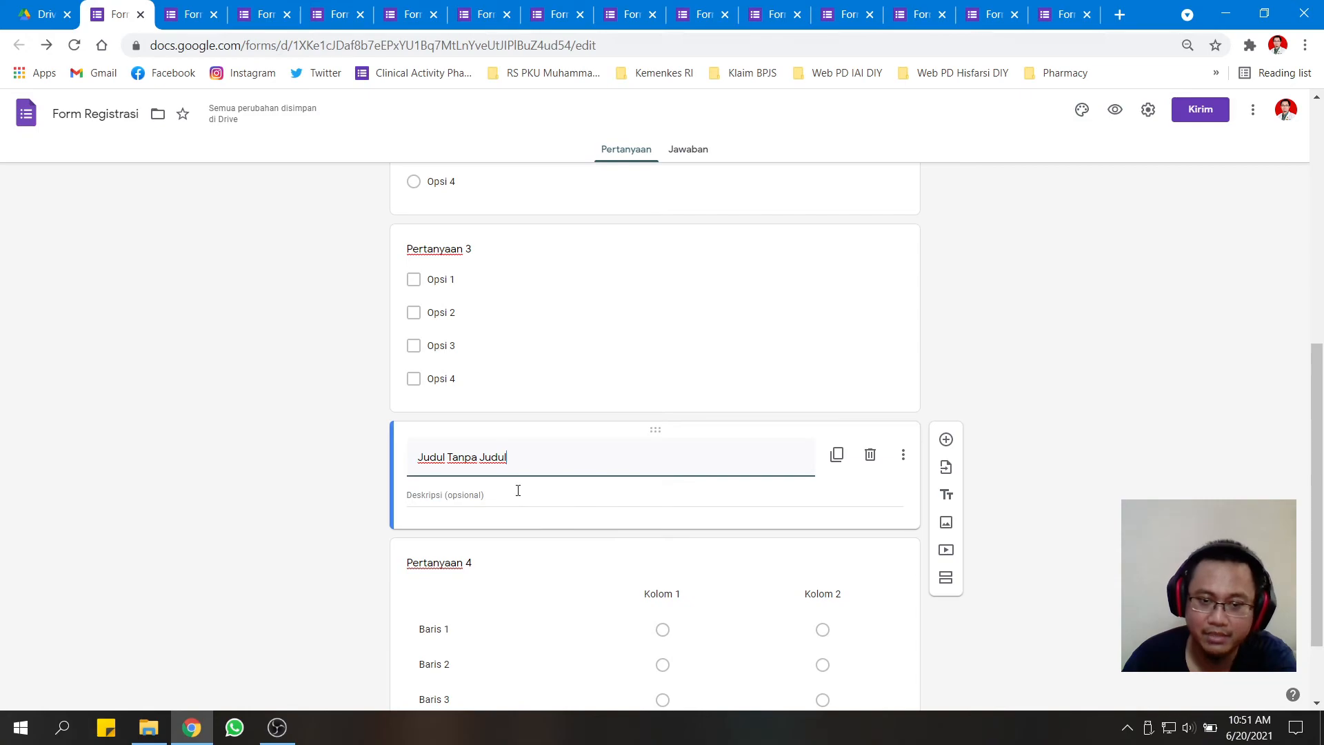
scroll(675, 448, up, 2)
scroll(659, 452, down, 2)
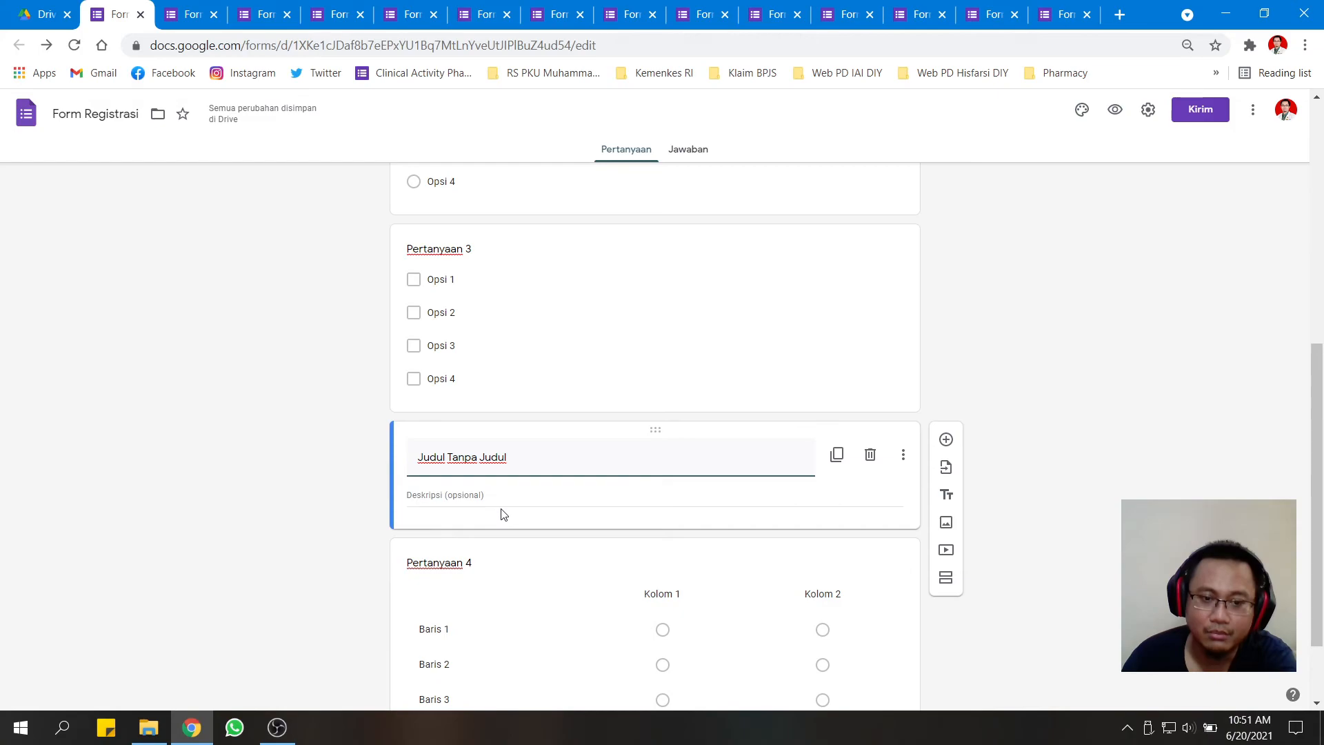
Insert the SOS 26 & Syawalan certificate image from the Google Drive folder File below the Judul Tanpa Judul block.
scroll(493, 503, down, 1)
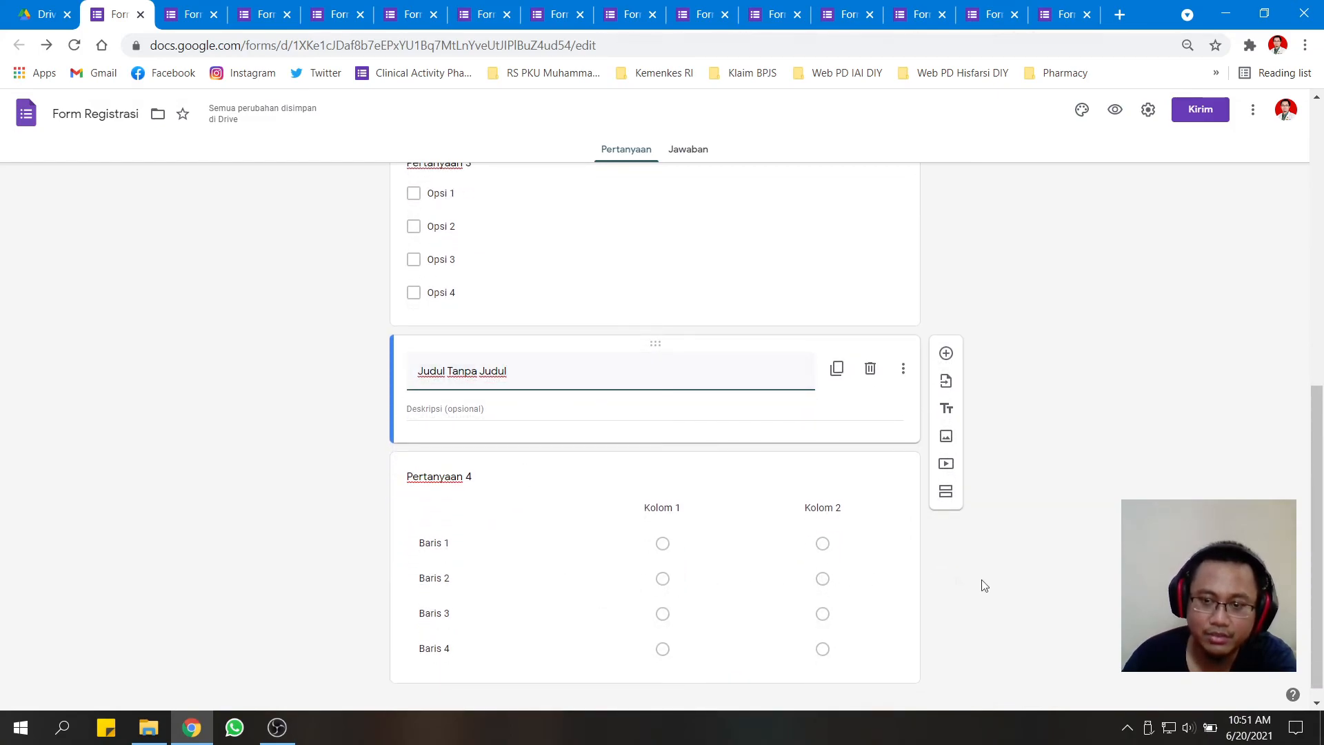
click(947, 437)
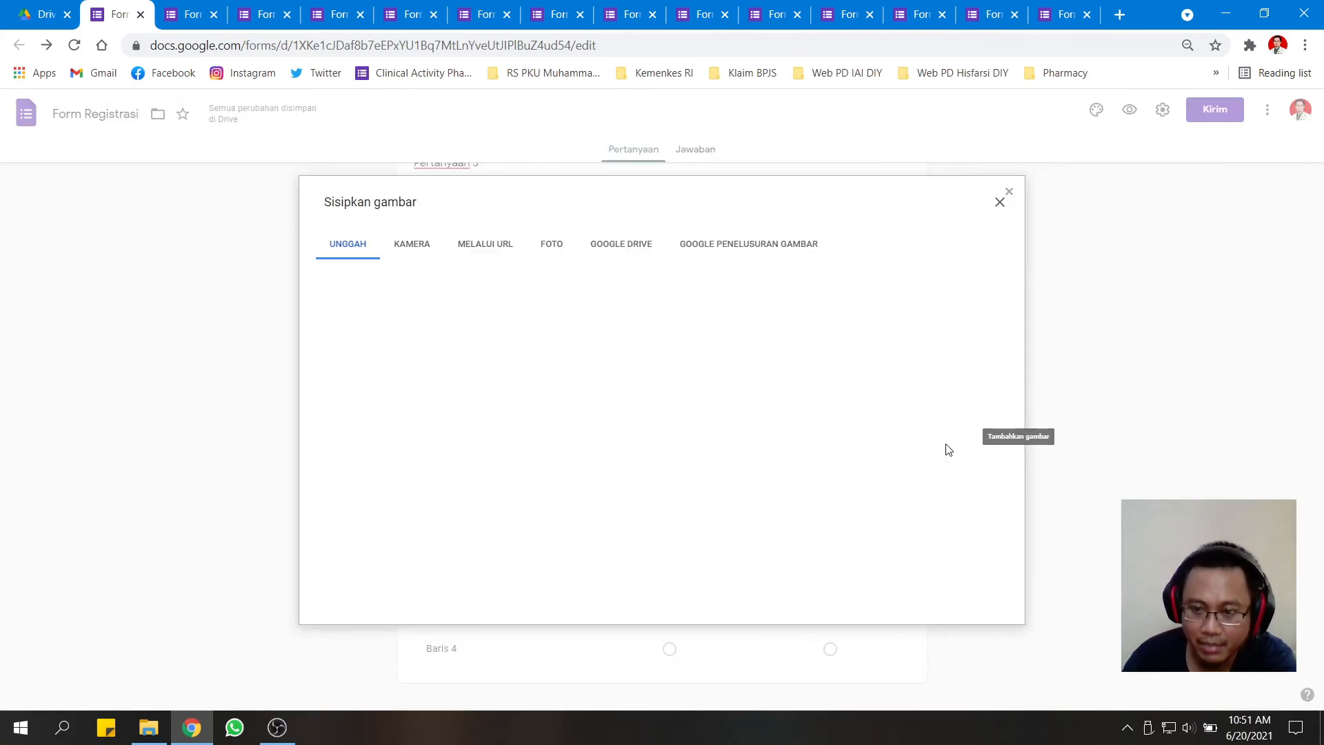
click(564, 253)
click(622, 249)
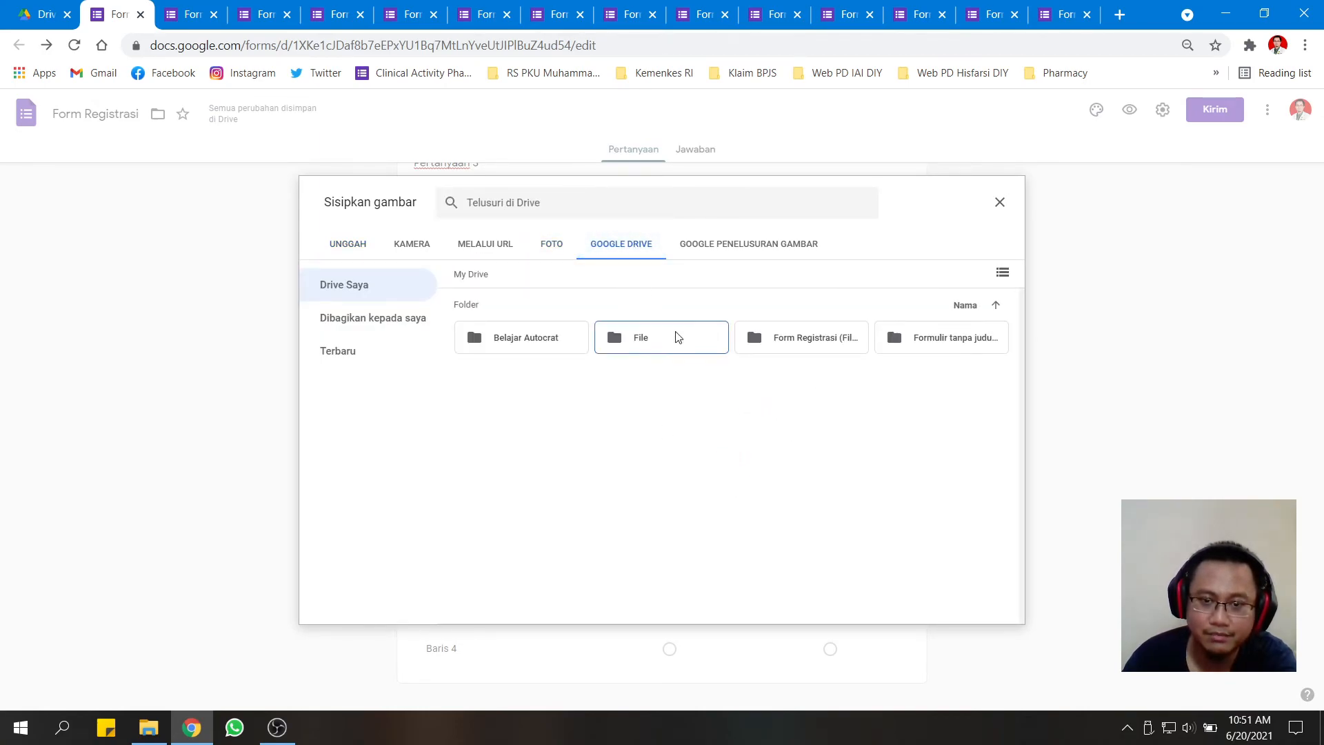
double_click(678, 338)
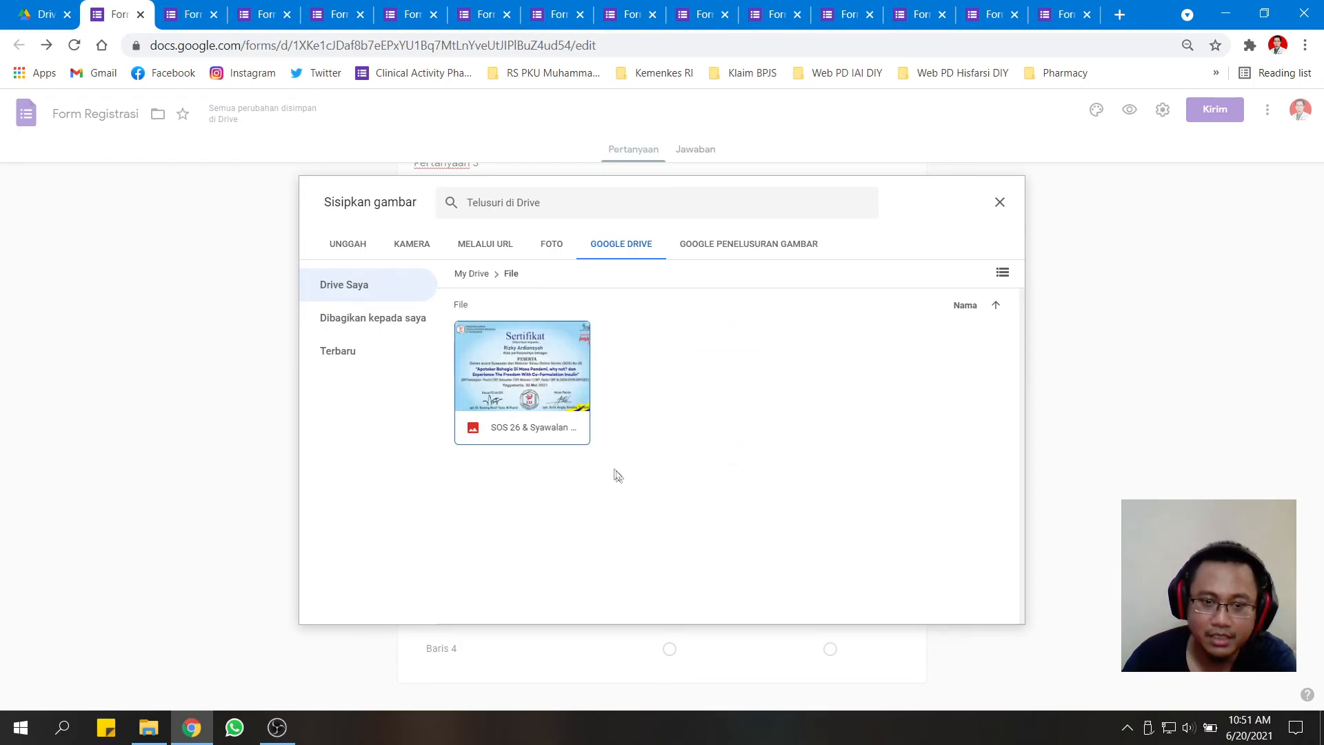
click(542, 373)
click(974, 607)
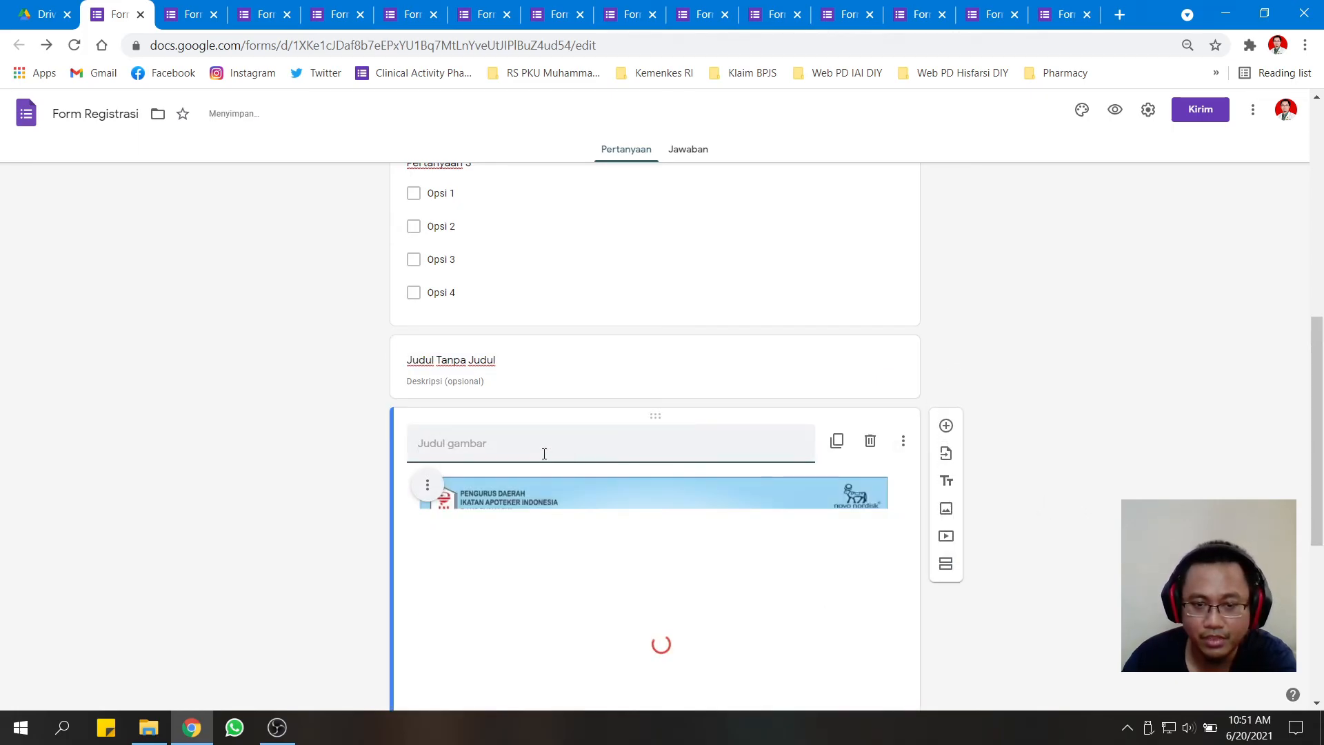
scroll(710, 591, down, 3)
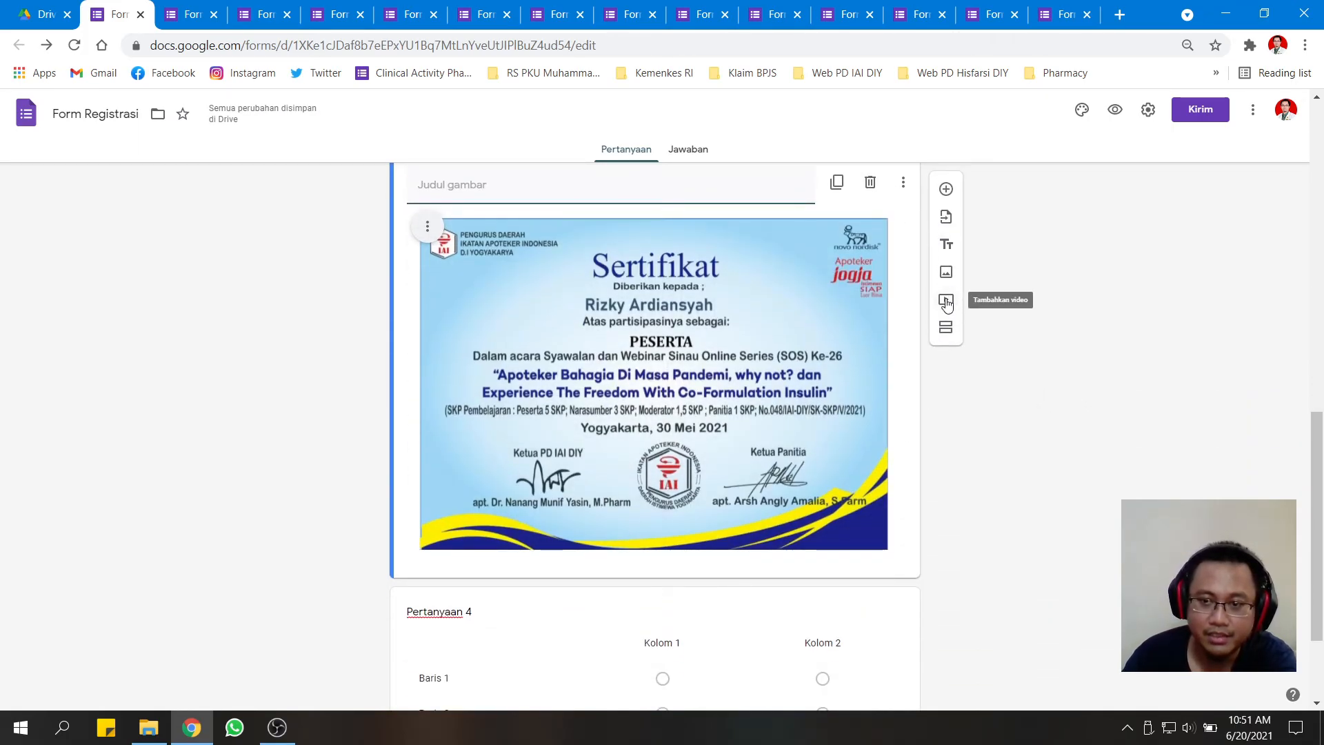
click(947, 288)
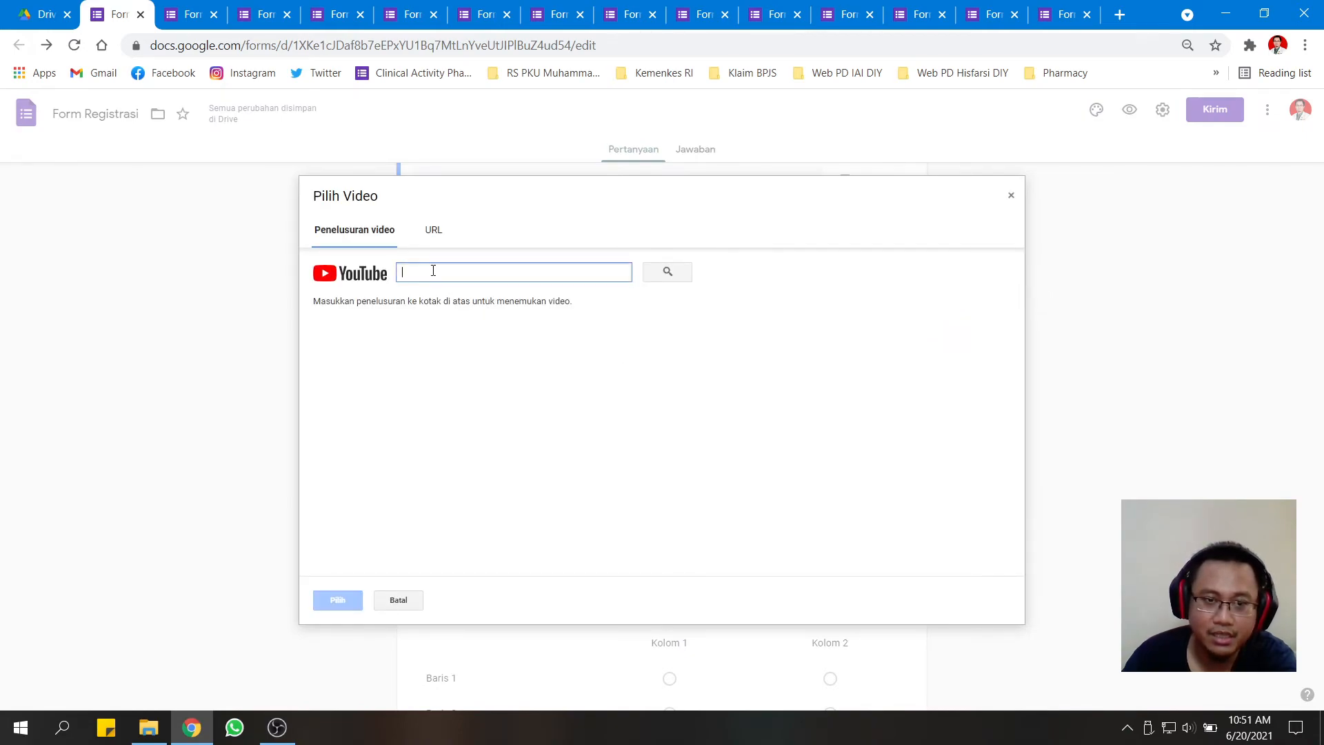
click(434, 230)
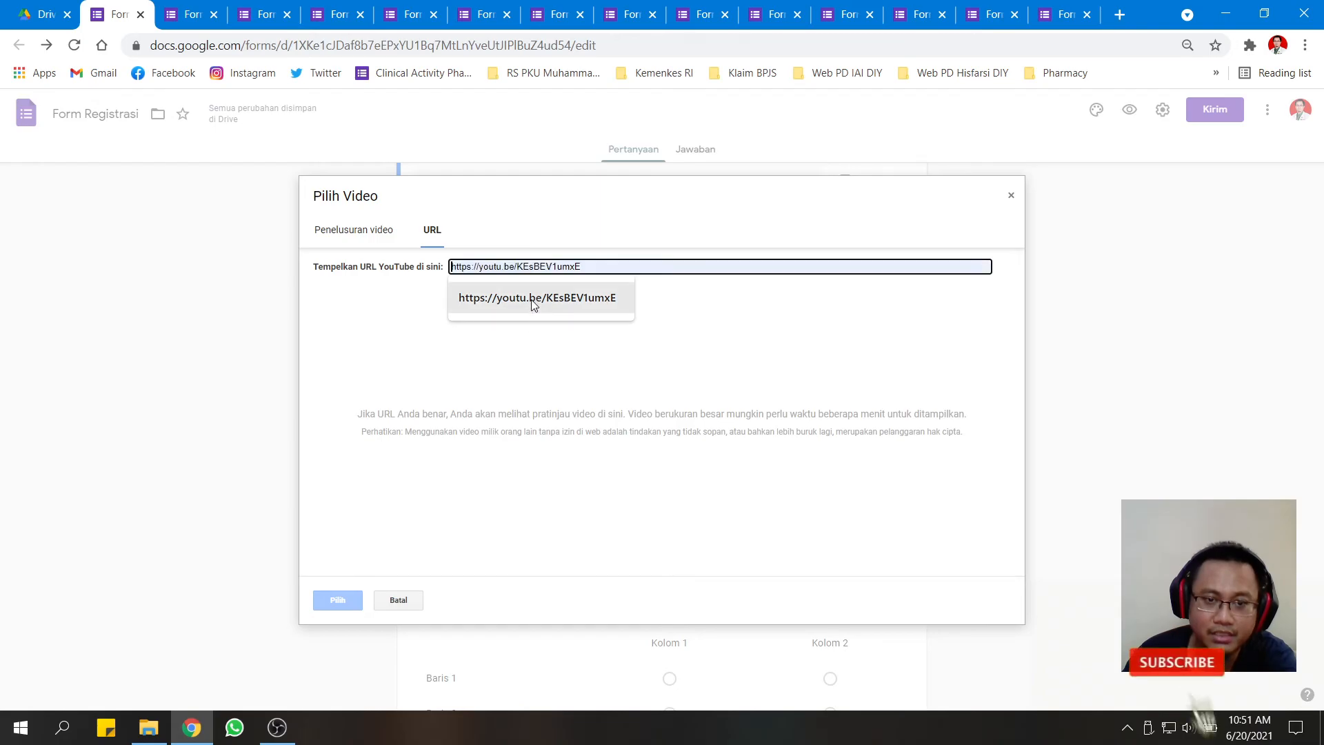
click(483, 297)
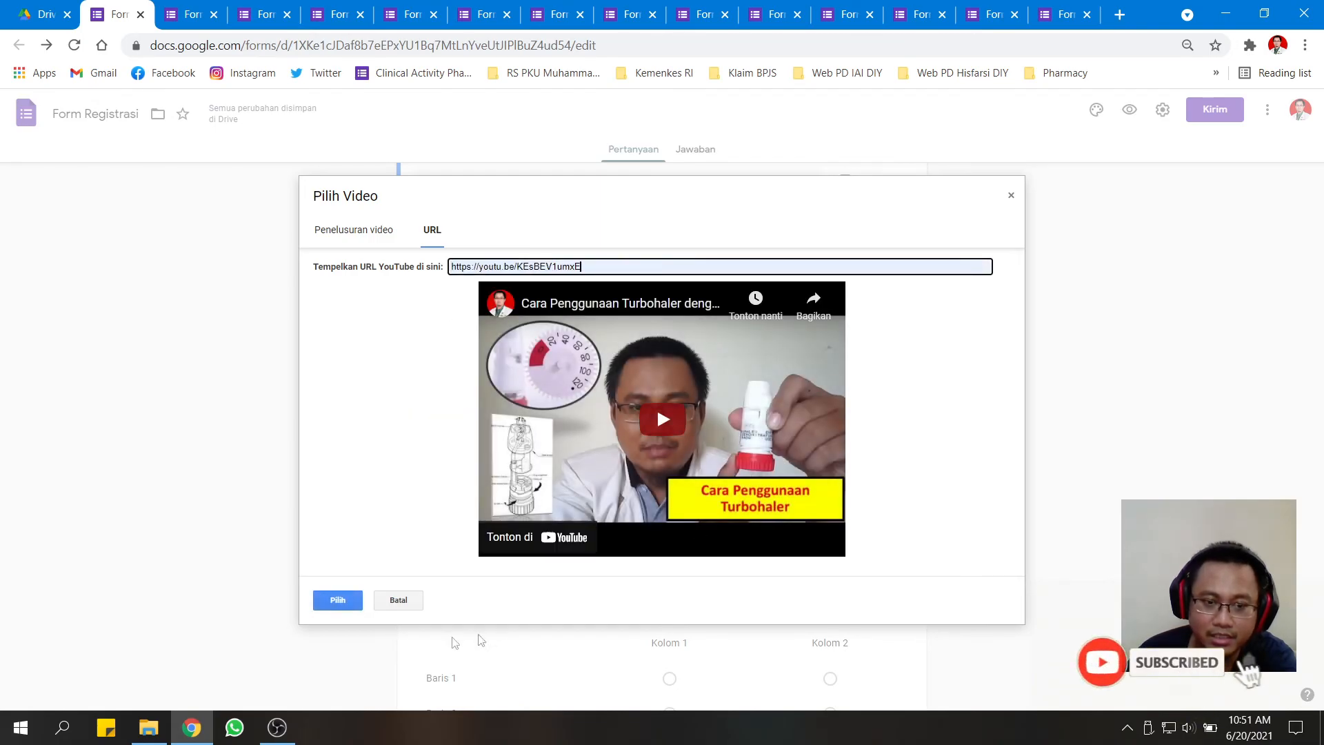
click(338, 600)
Try centre, right and left alignment on the video, and look at its change and delete options.
scroll(1055, 493, down, 4)
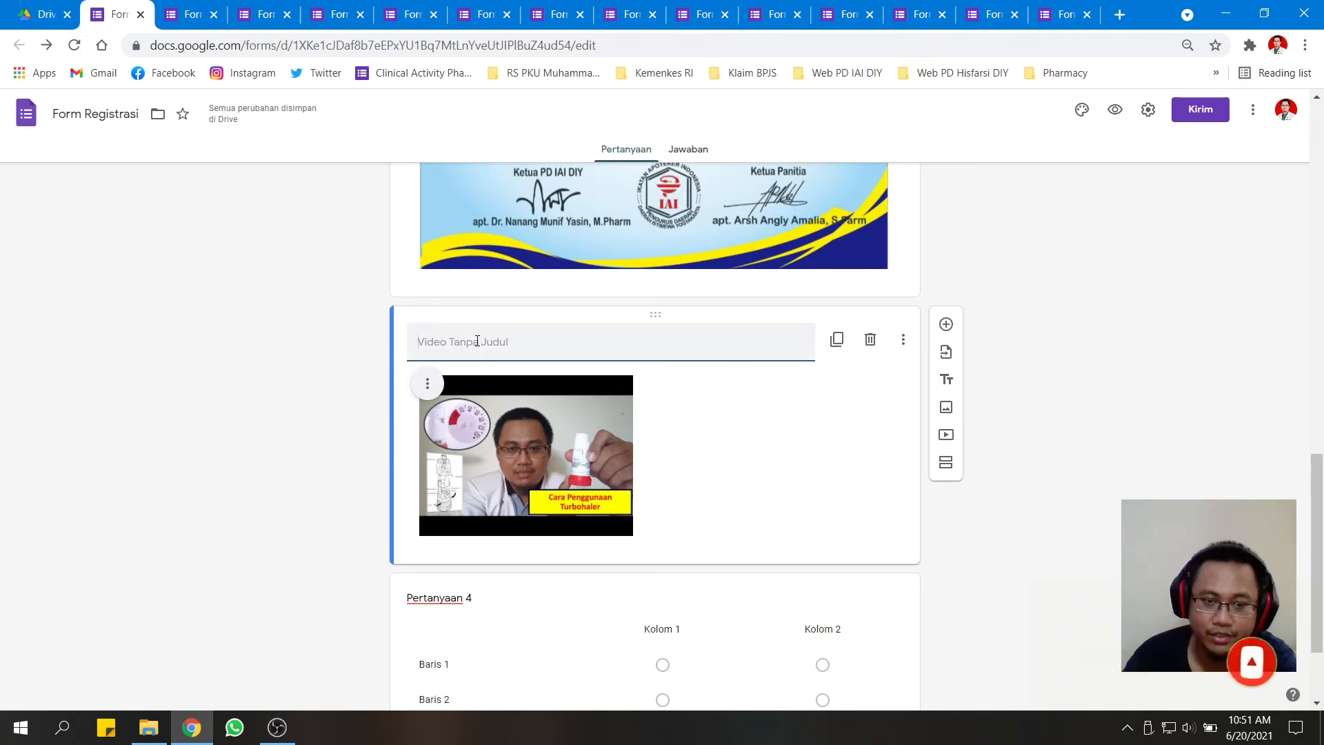
click(427, 383)
click(372, 422)
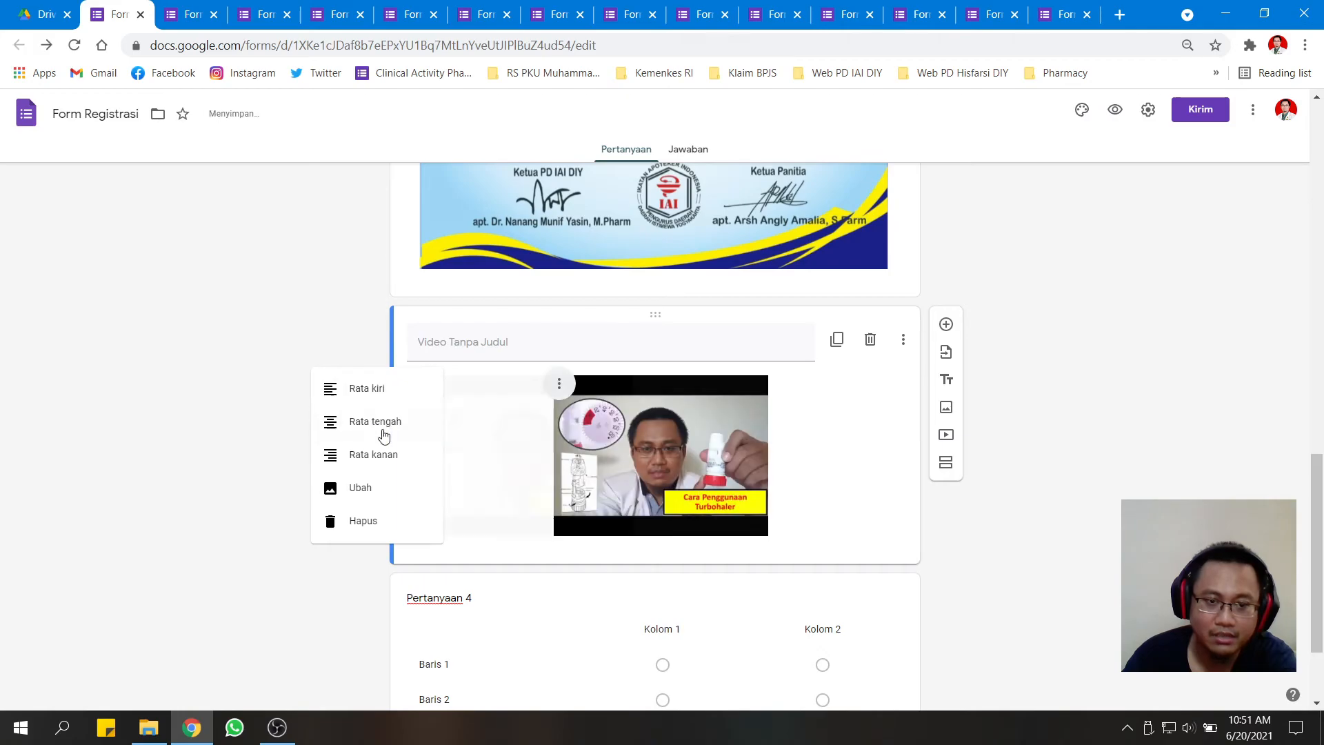
click(559, 383)
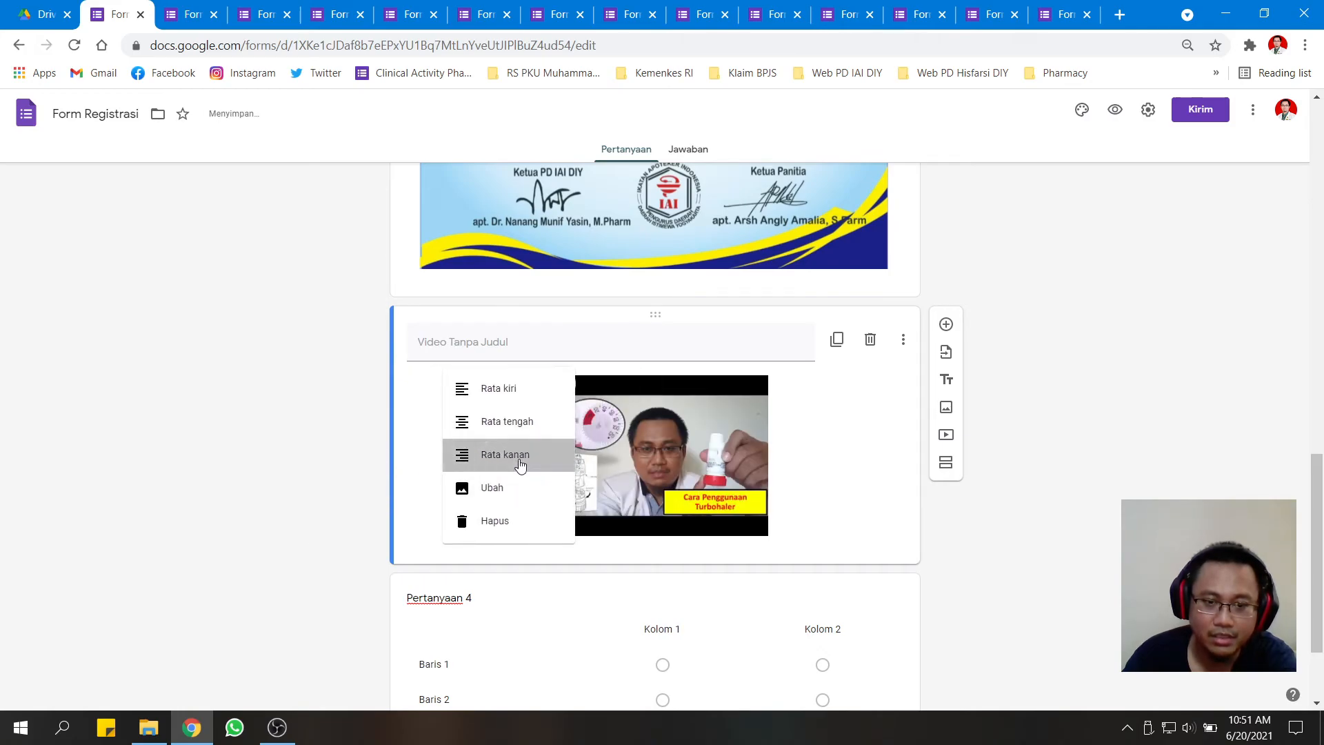
click(520, 454)
click(690, 384)
click(633, 390)
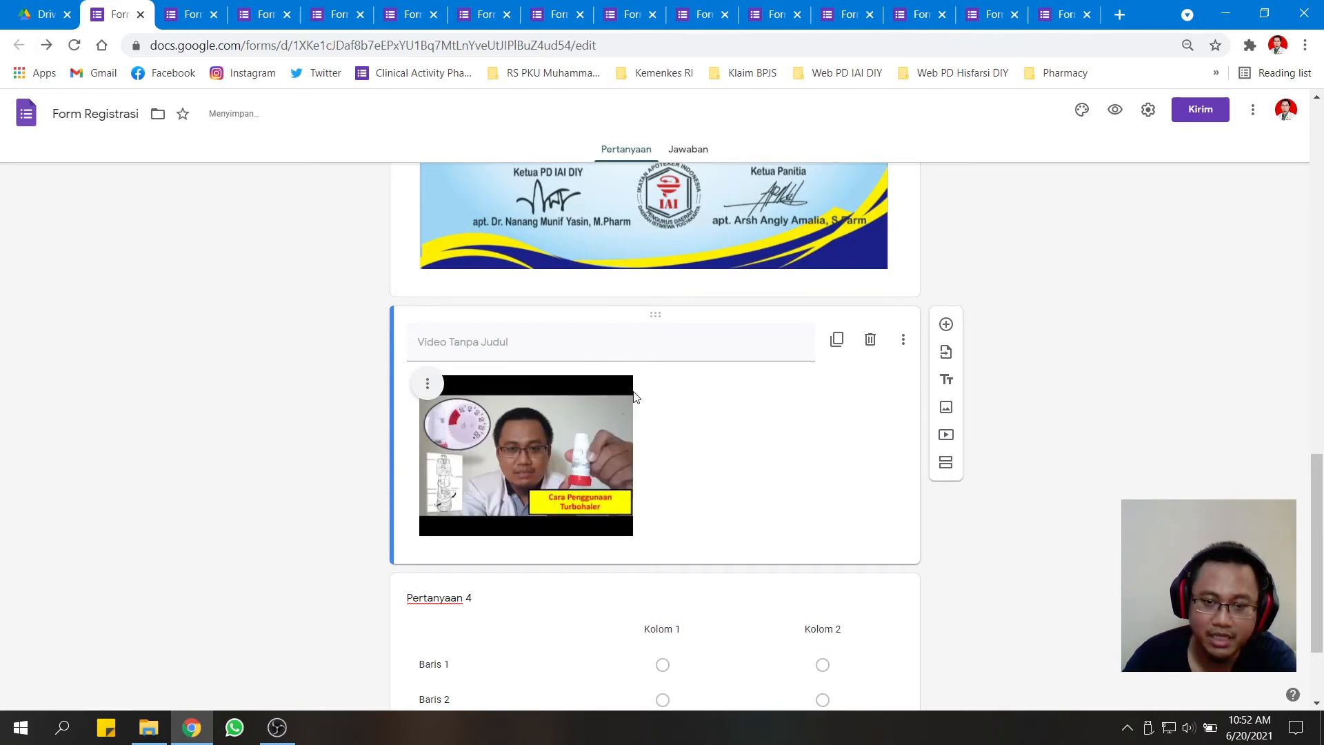
click(420, 391)
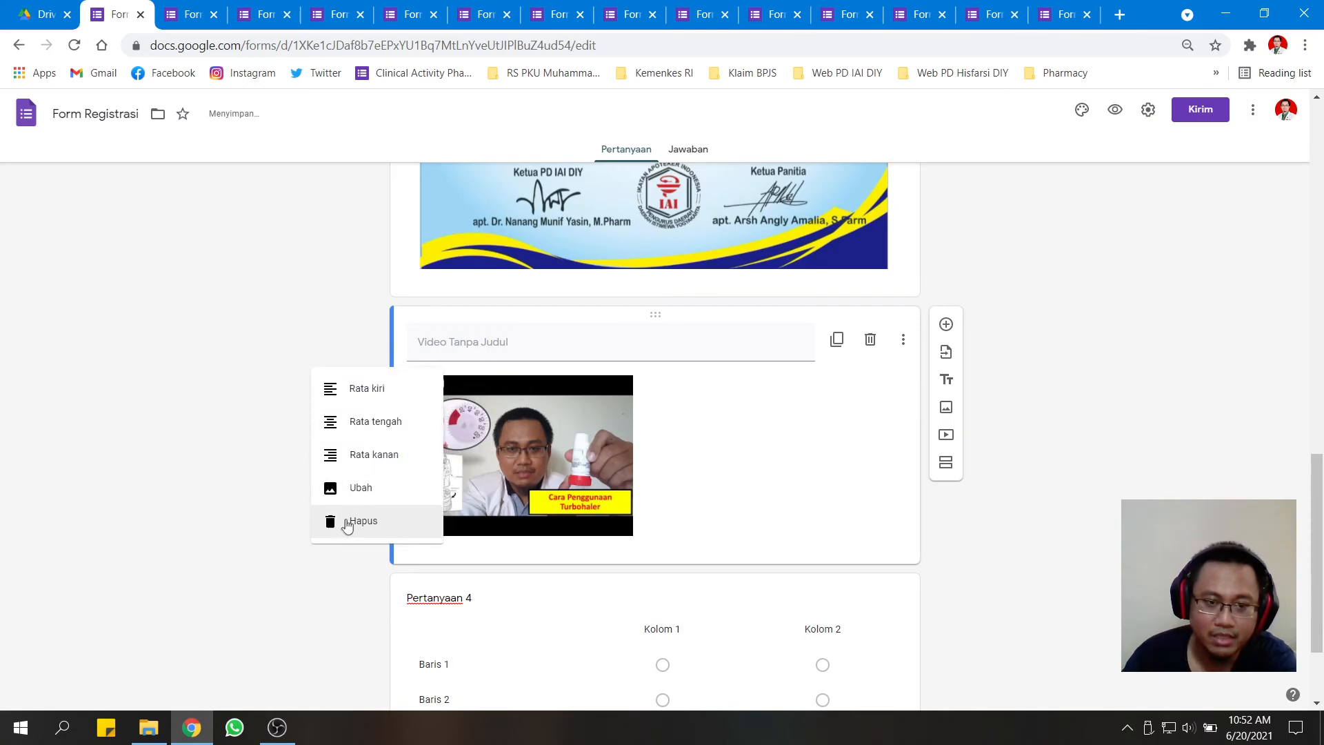
Delete the certificate image block and the video block from the form.
scroll(598, 400, up, 4)
click(598, 400)
scroll(641, 413, up, 5)
click(641, 414)
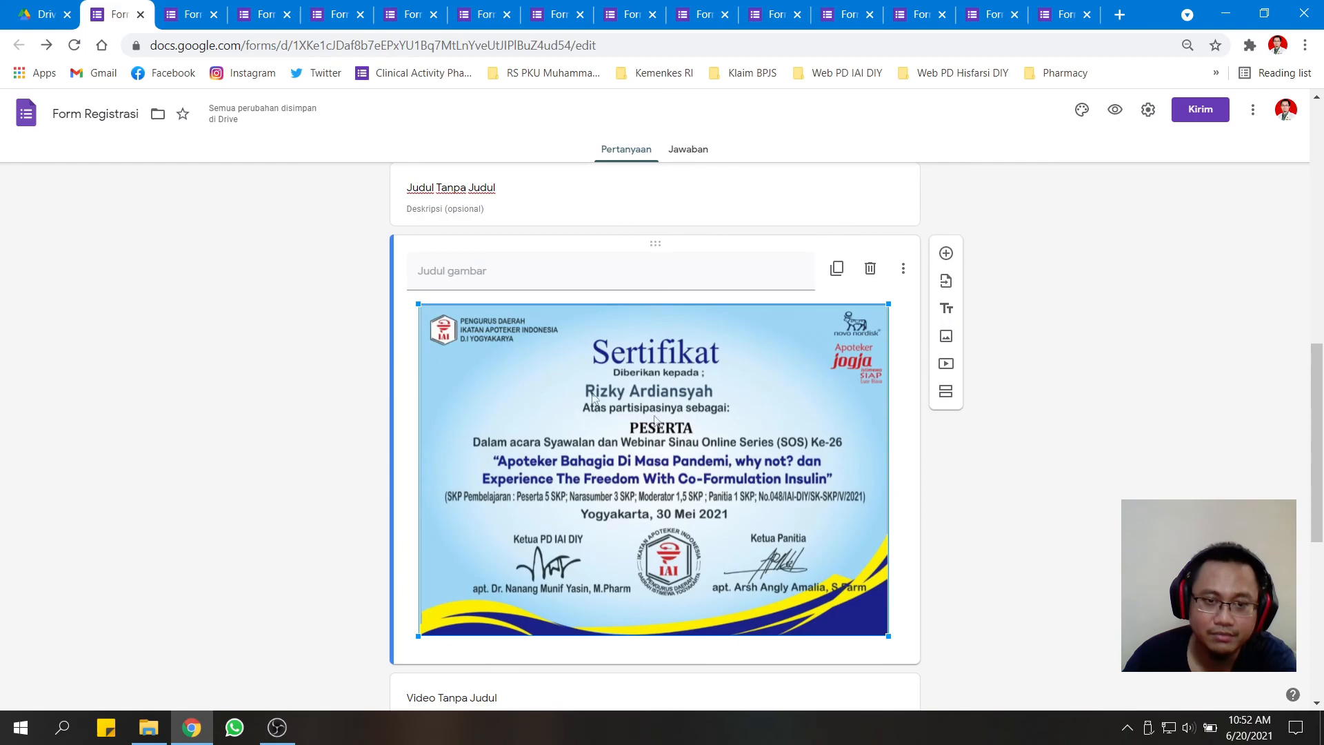
scroll(704, 445, down, 1)
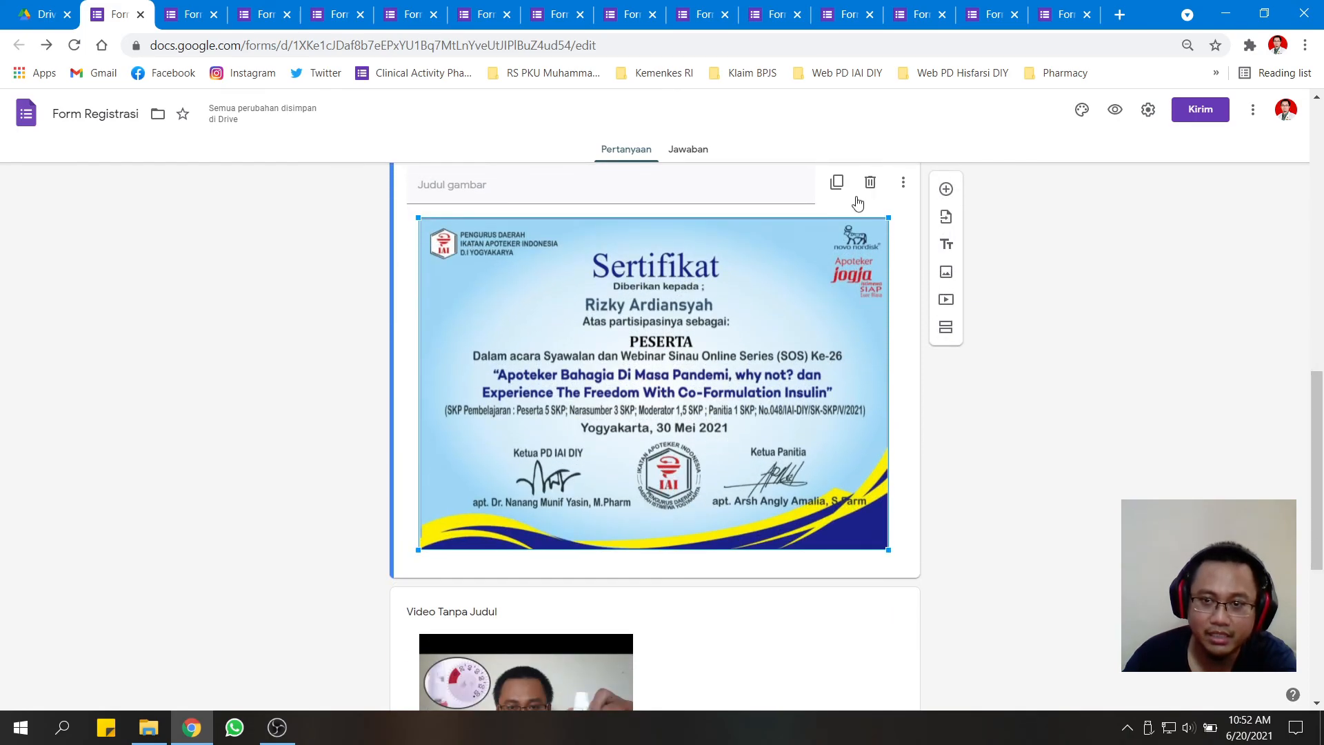
click(871, 182)
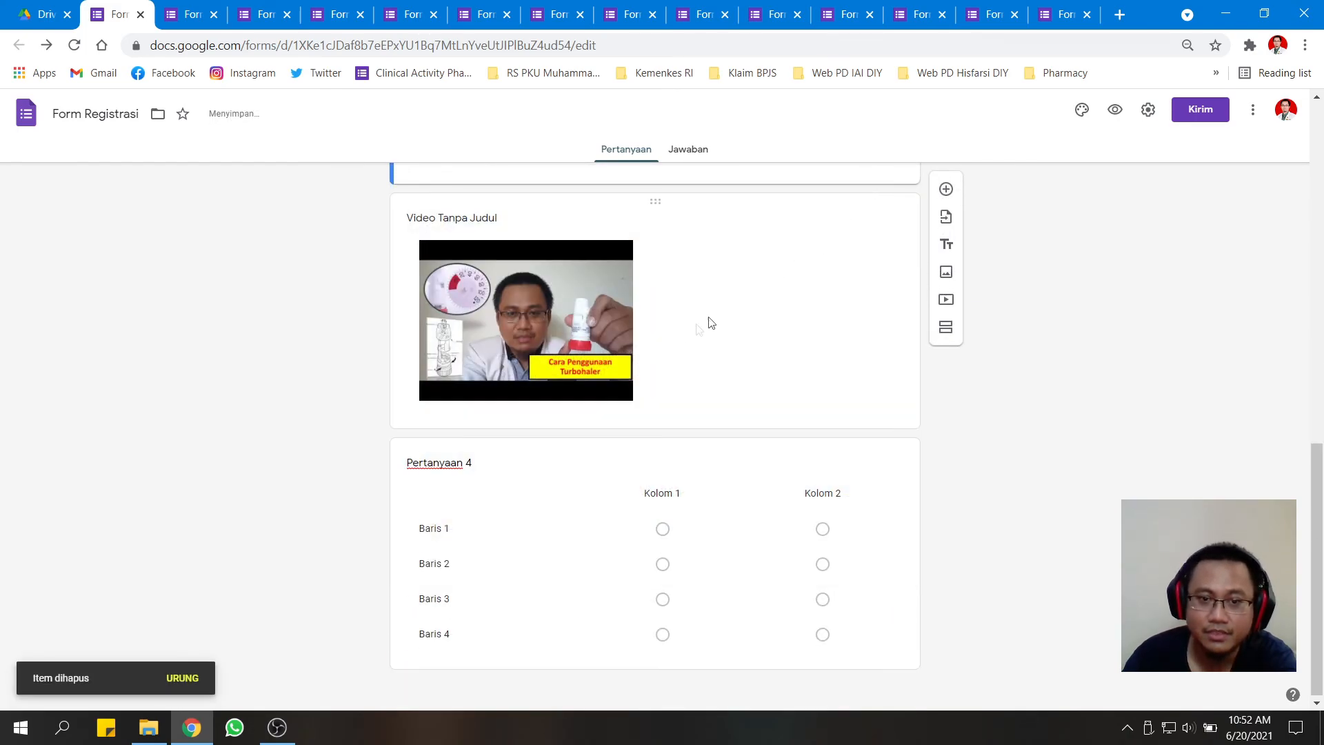
click(872, 208)
scroll(993, 435, up, 1)
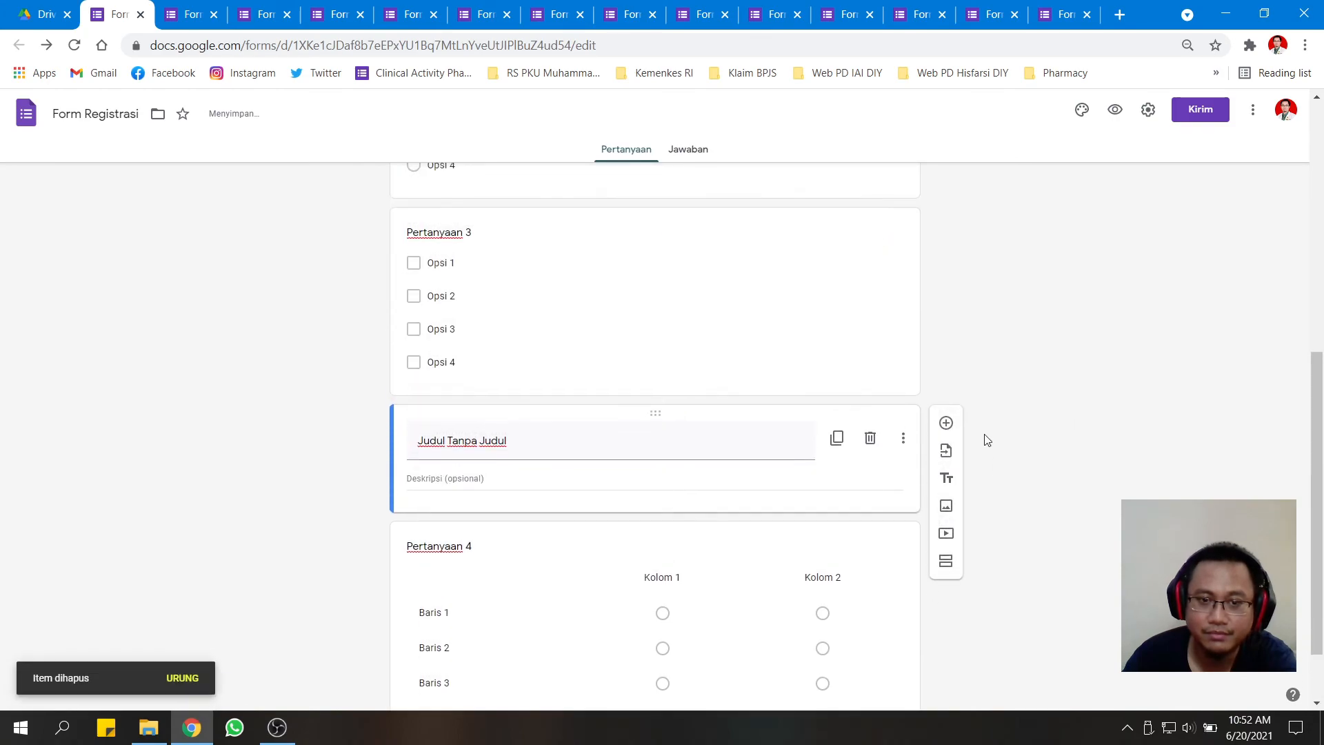
Add a new section after the Judul Tanpa Judul block so that Pertanyaan 4 falls into section 2.
scroll(962, 435, up, 4)
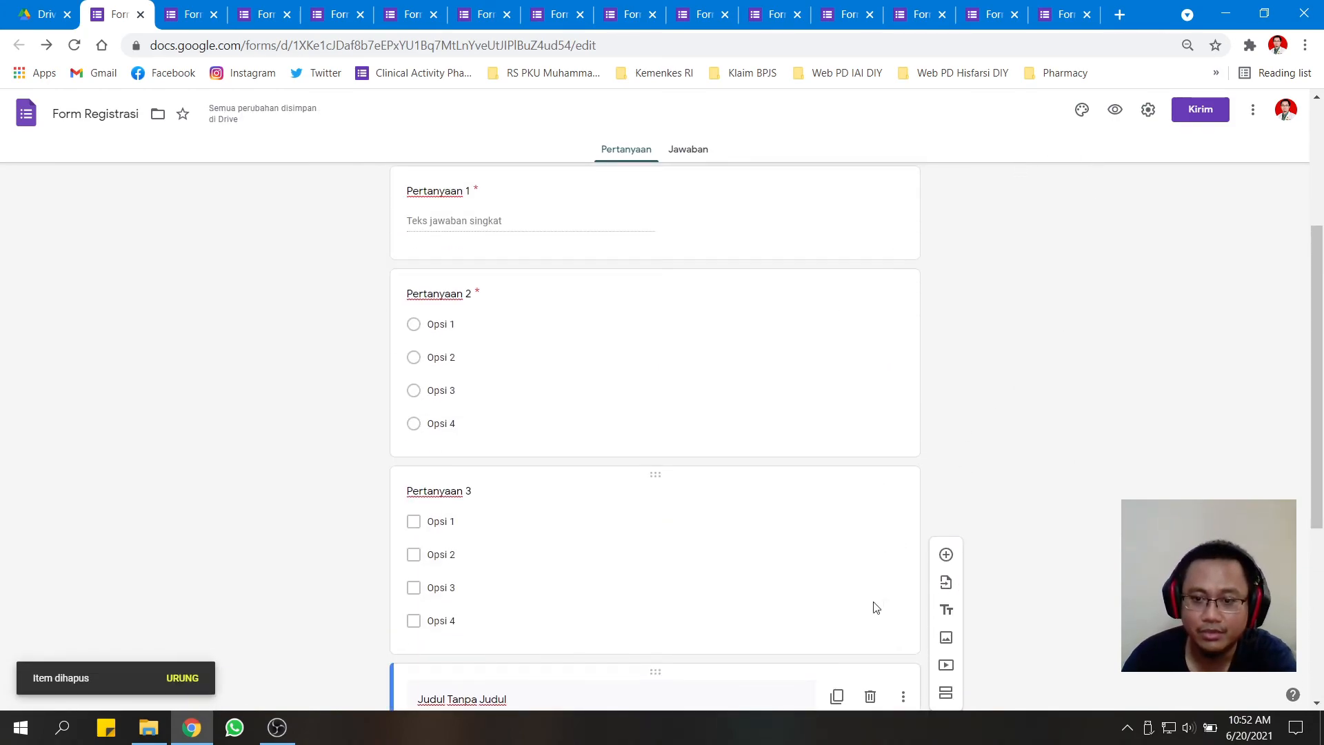
scroll(972, 662, down, 3)
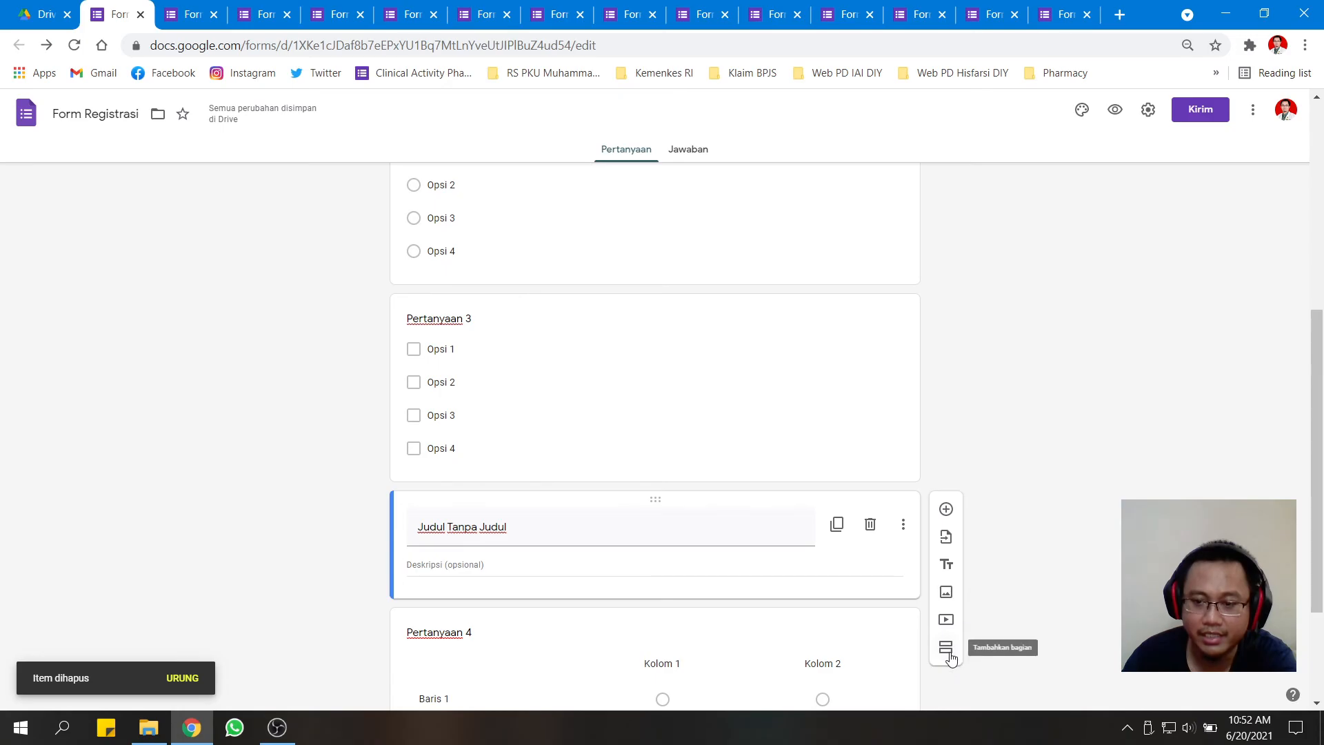
click(947, 649)
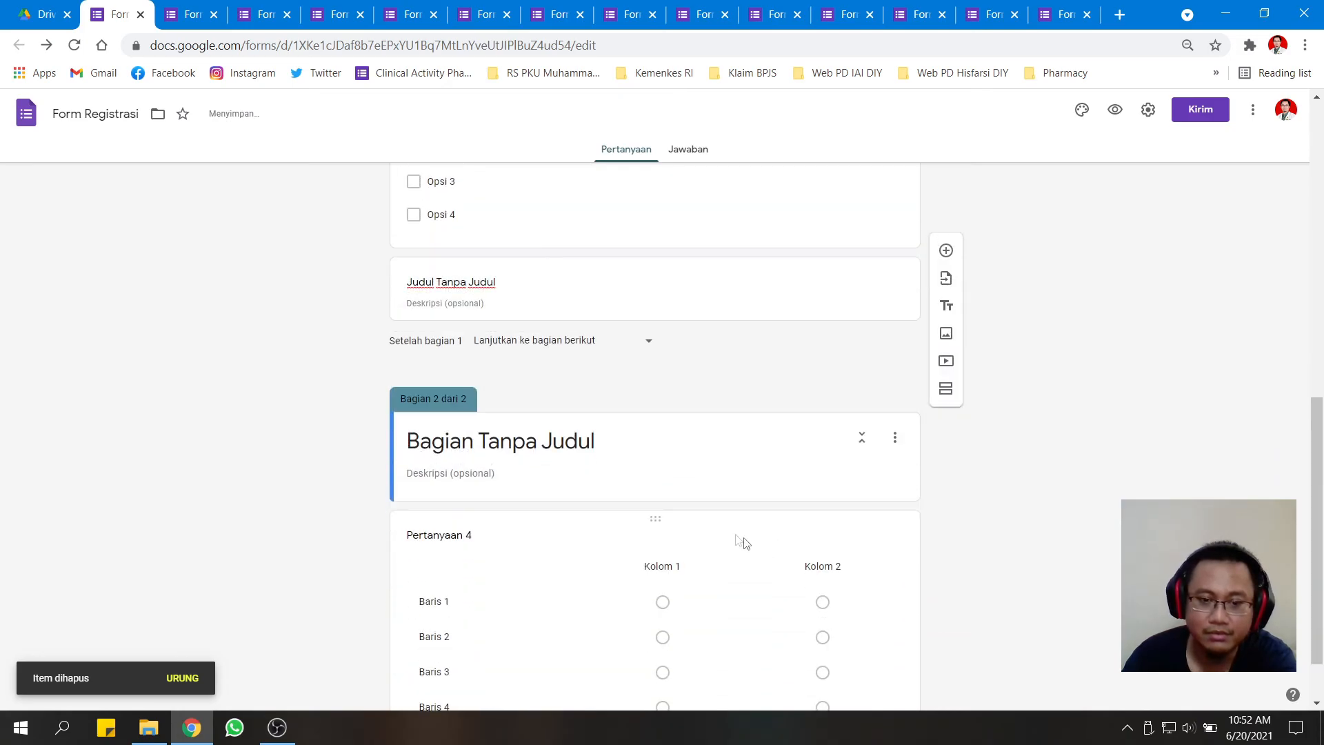
Add a new section directly after Pertanyaan 2 so that Pertanyaan 3 falls into section 2.
scroll(718, 494, up, 6)
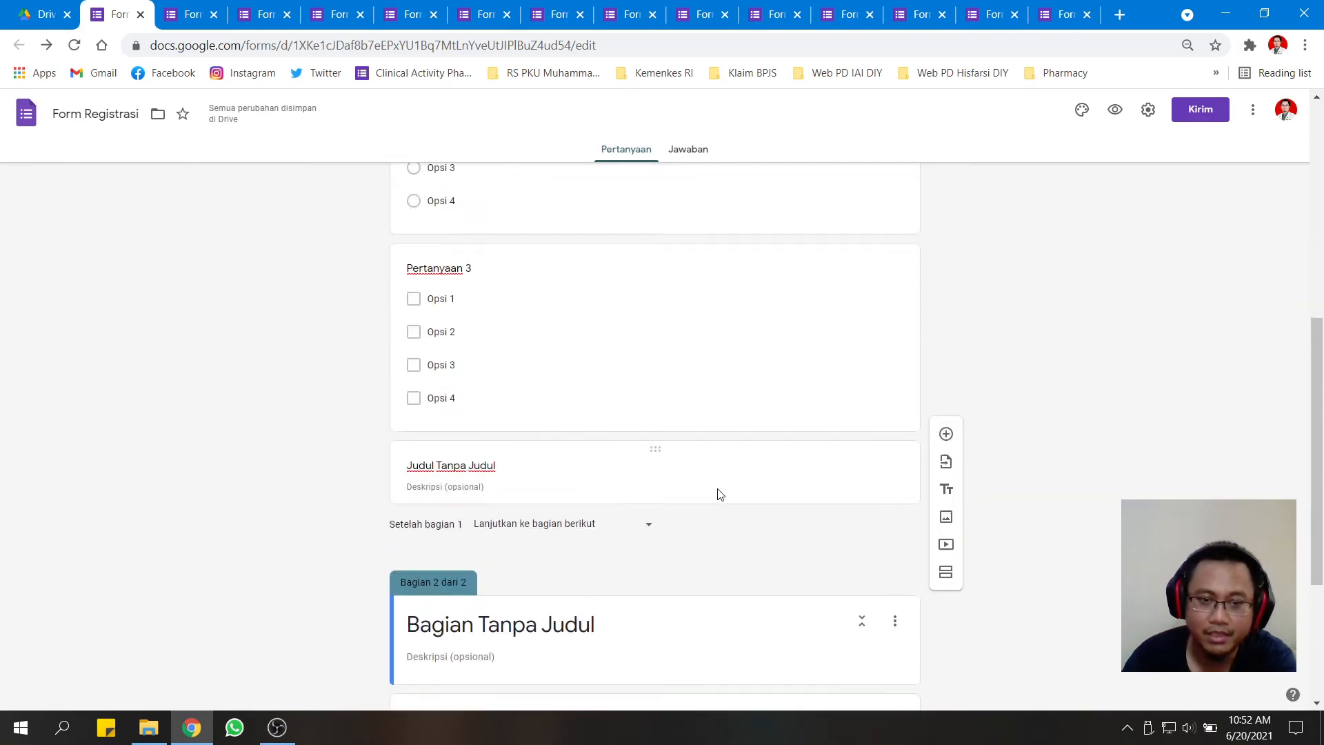
click(852, 333)
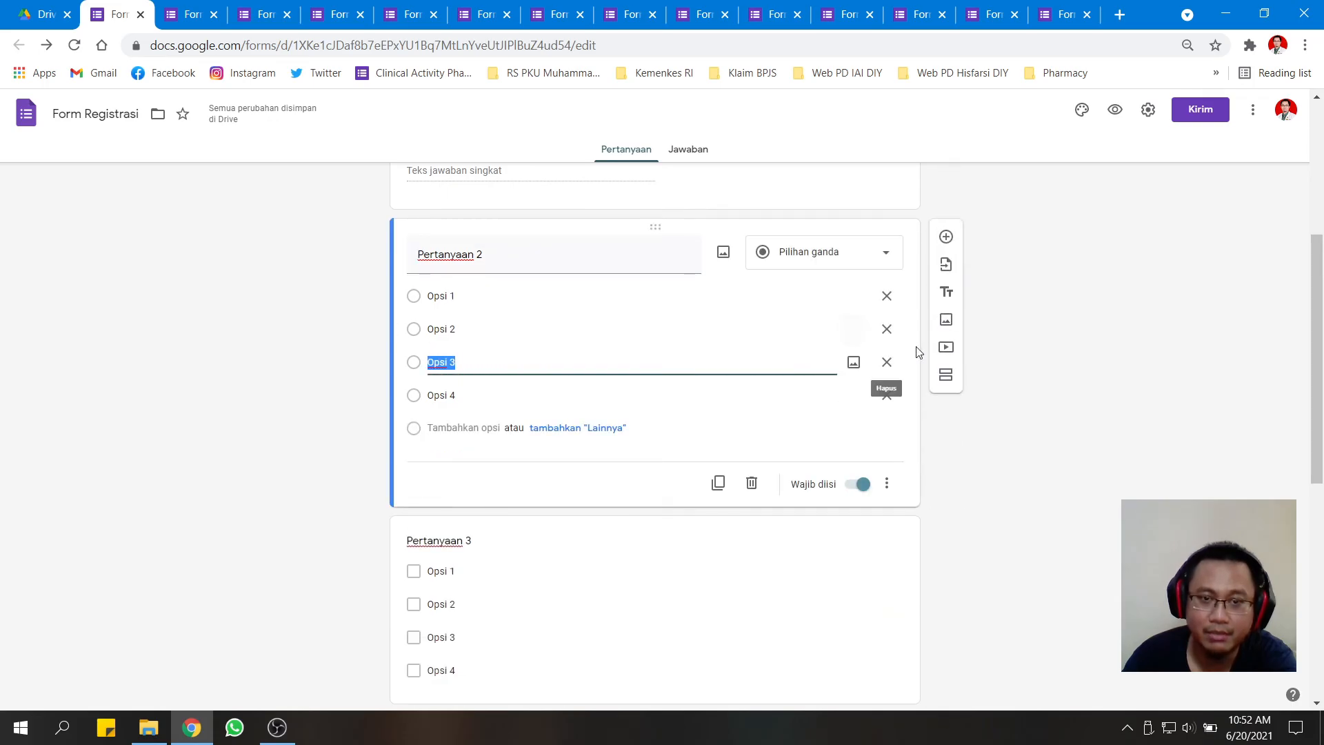
click(946, 379)
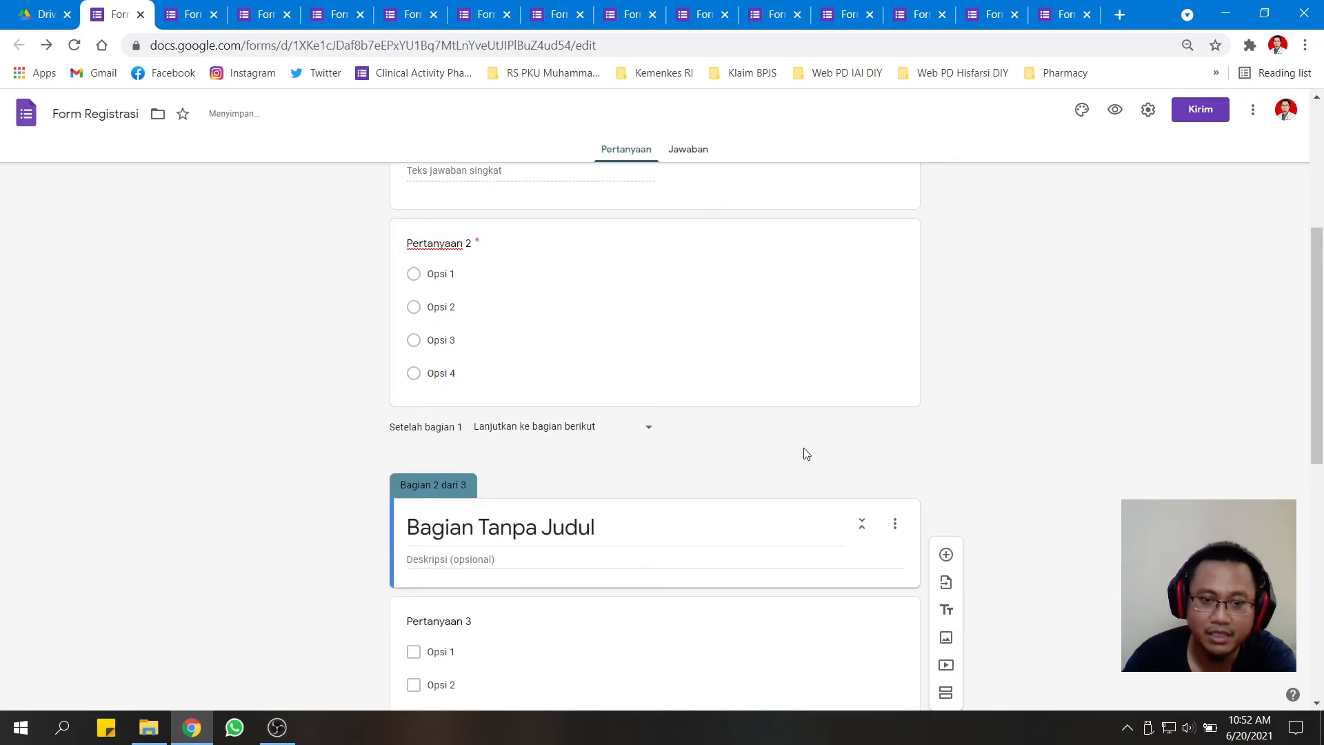
Title the section above Pertanyaan 3 "2" and the section above Pertanyaan 4 "3".
click(621, 538)
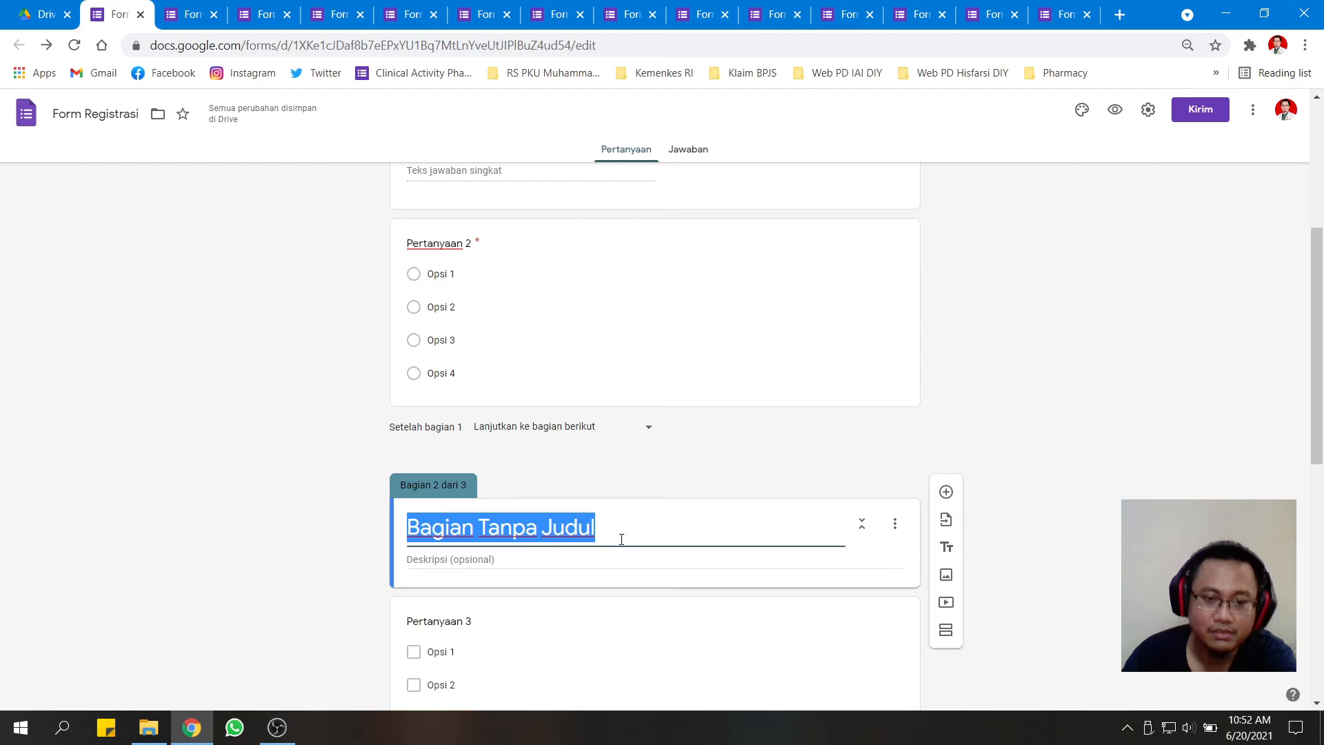
scroll(622, 538, down, 8)
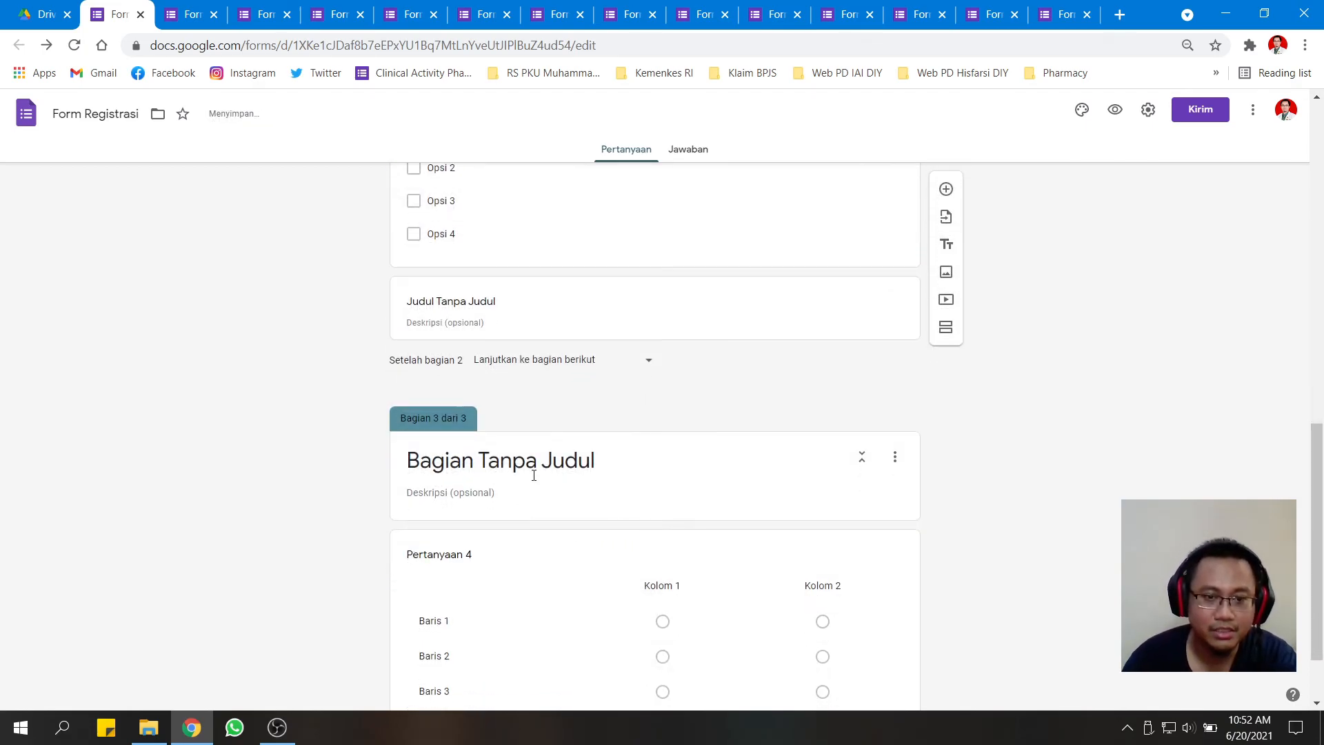
click(658, 445)
text(3)
scroll(738, 438, up, 12)
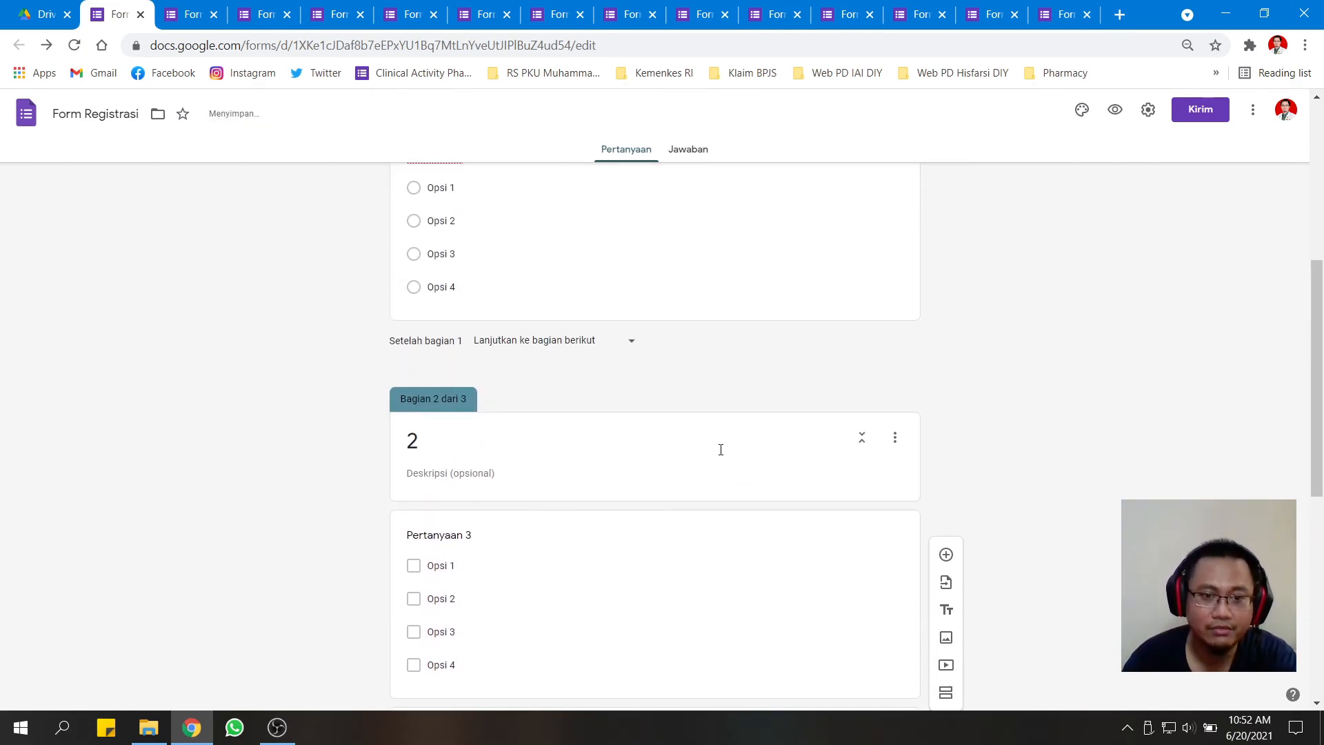
Turn on "Buka bagian berdasarkan jawaban" for Pertanyaan 2.
click(514, 533)
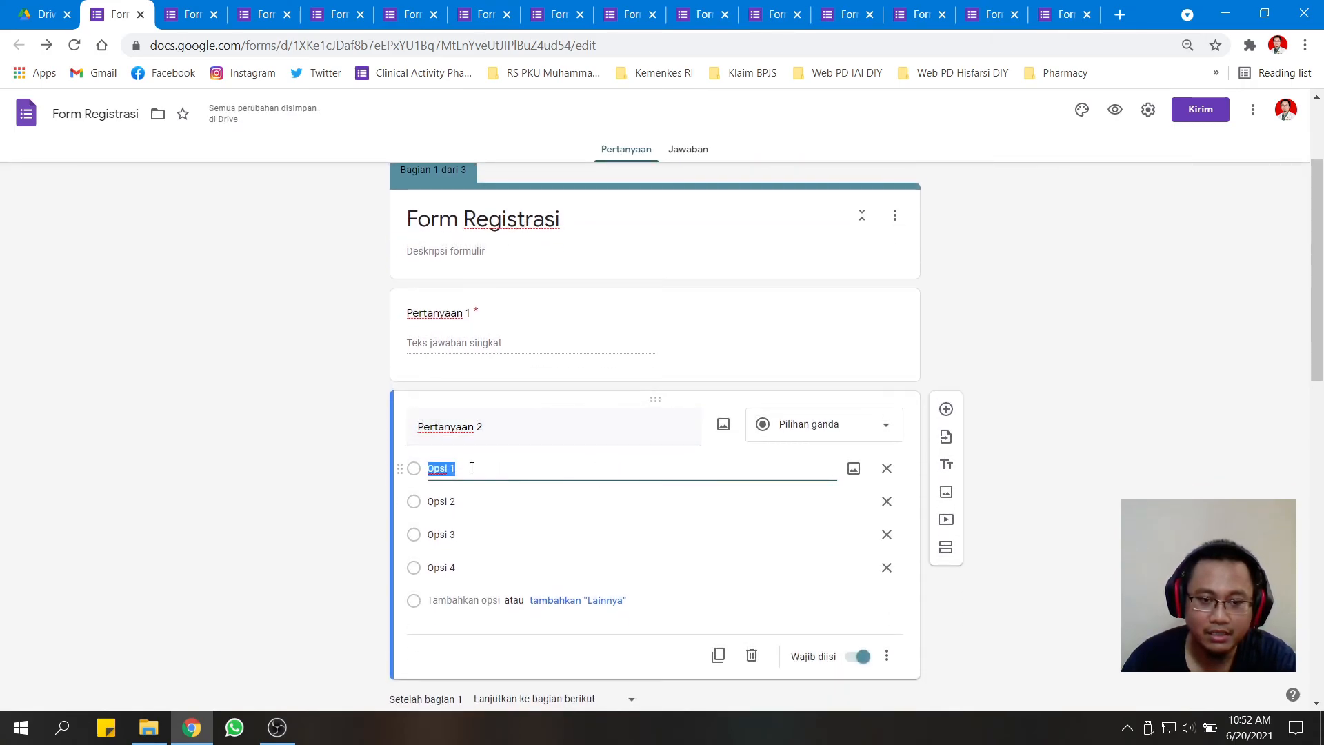
click(886, 656)
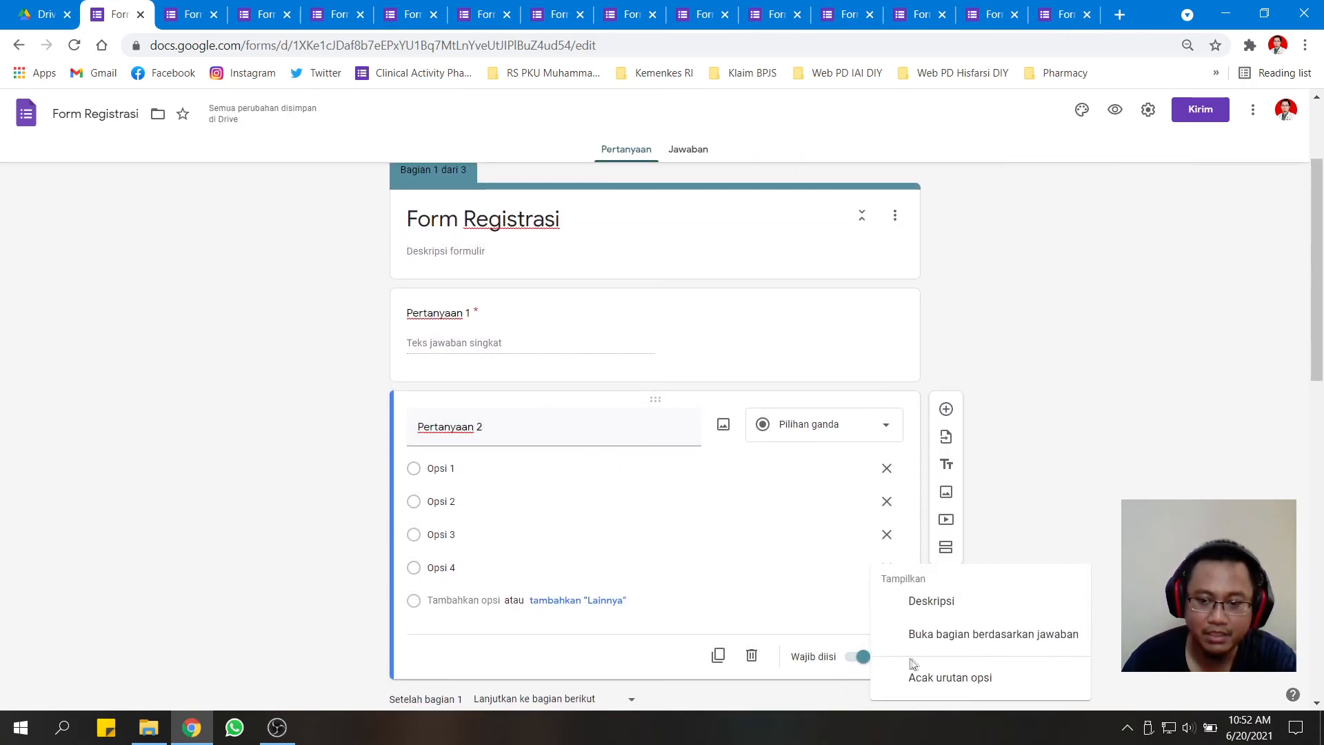
click(944, 641)
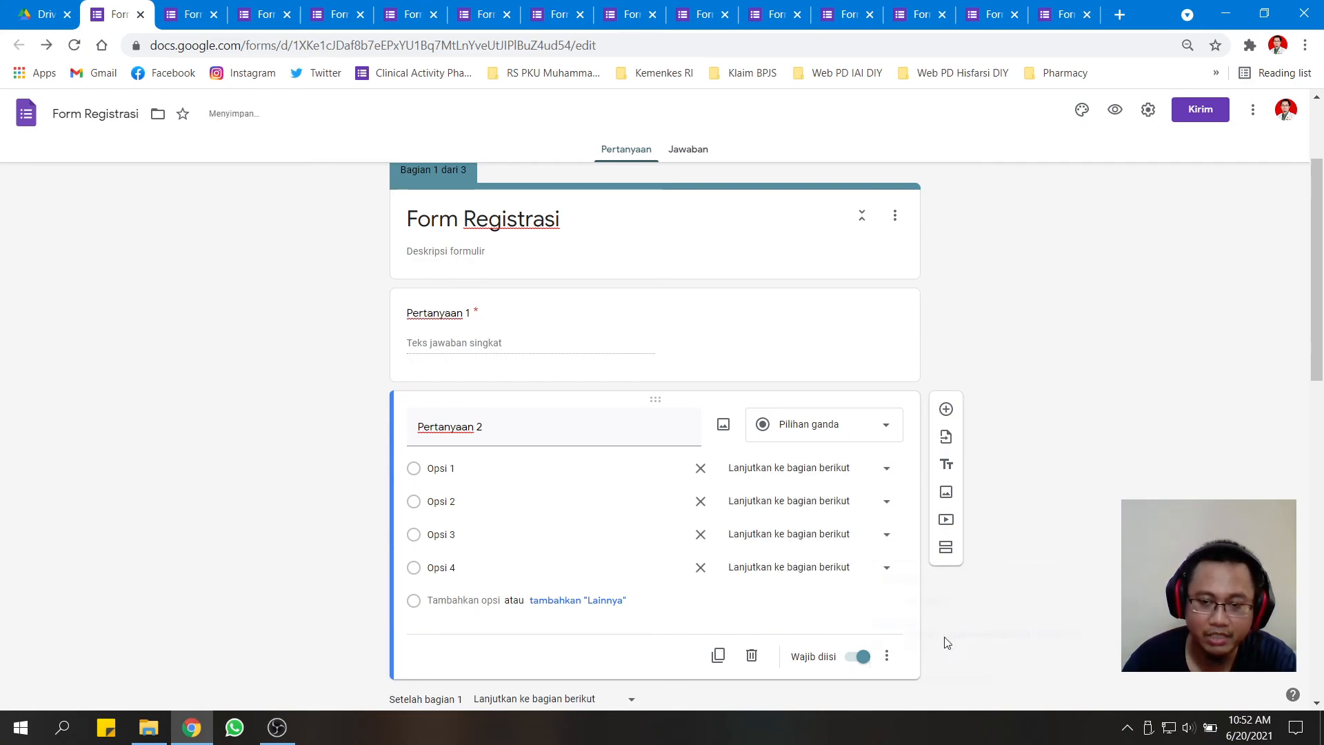
Route Opsi 1 of Pertanyaan 2 to section 2 and Opsi 2 to section 3.
click(461, 468)
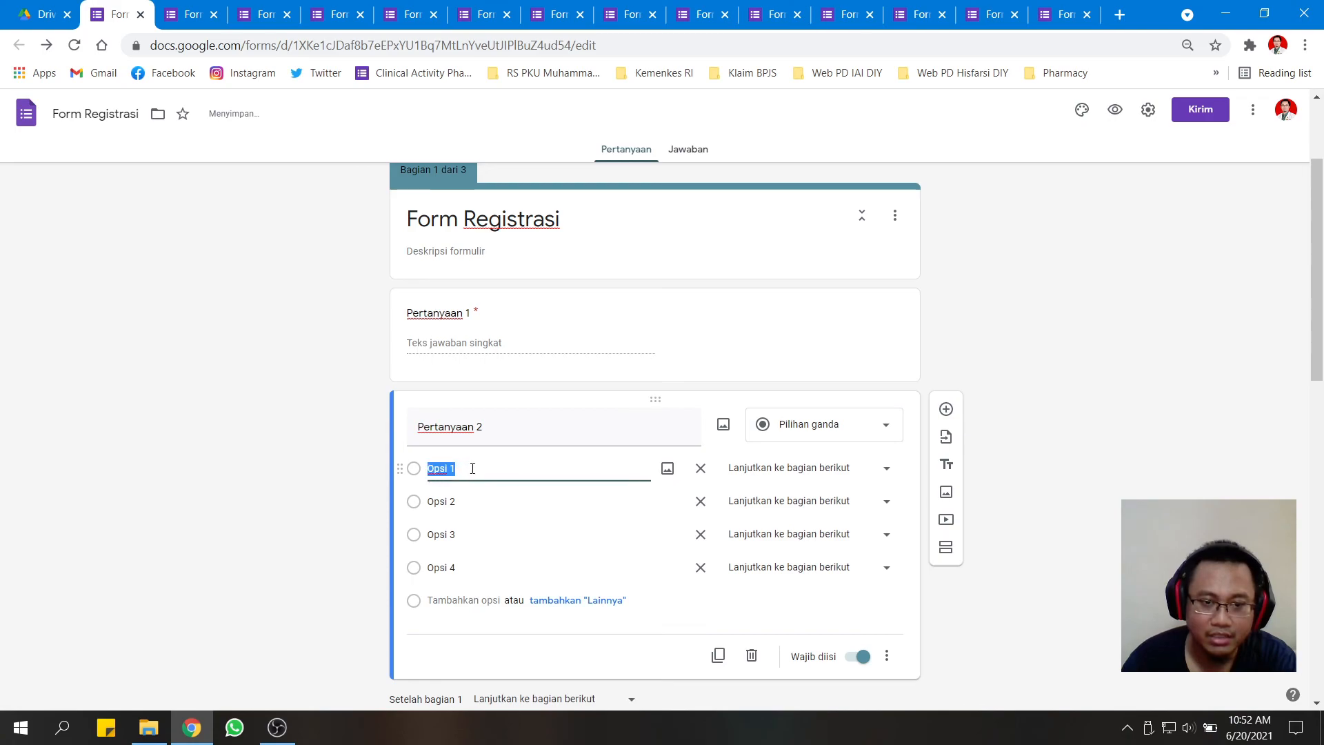
click(780, 469)
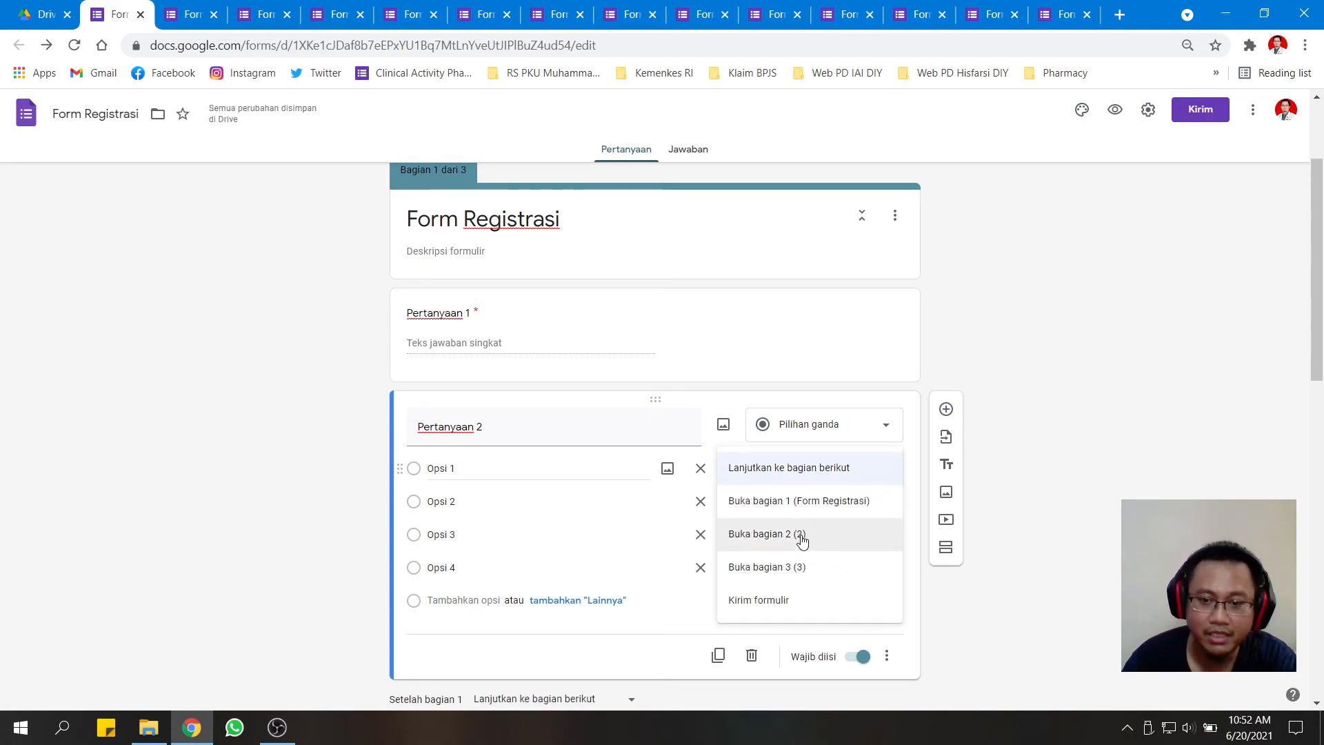
click(802, 542)
click(520, 501)
click(800, 507)
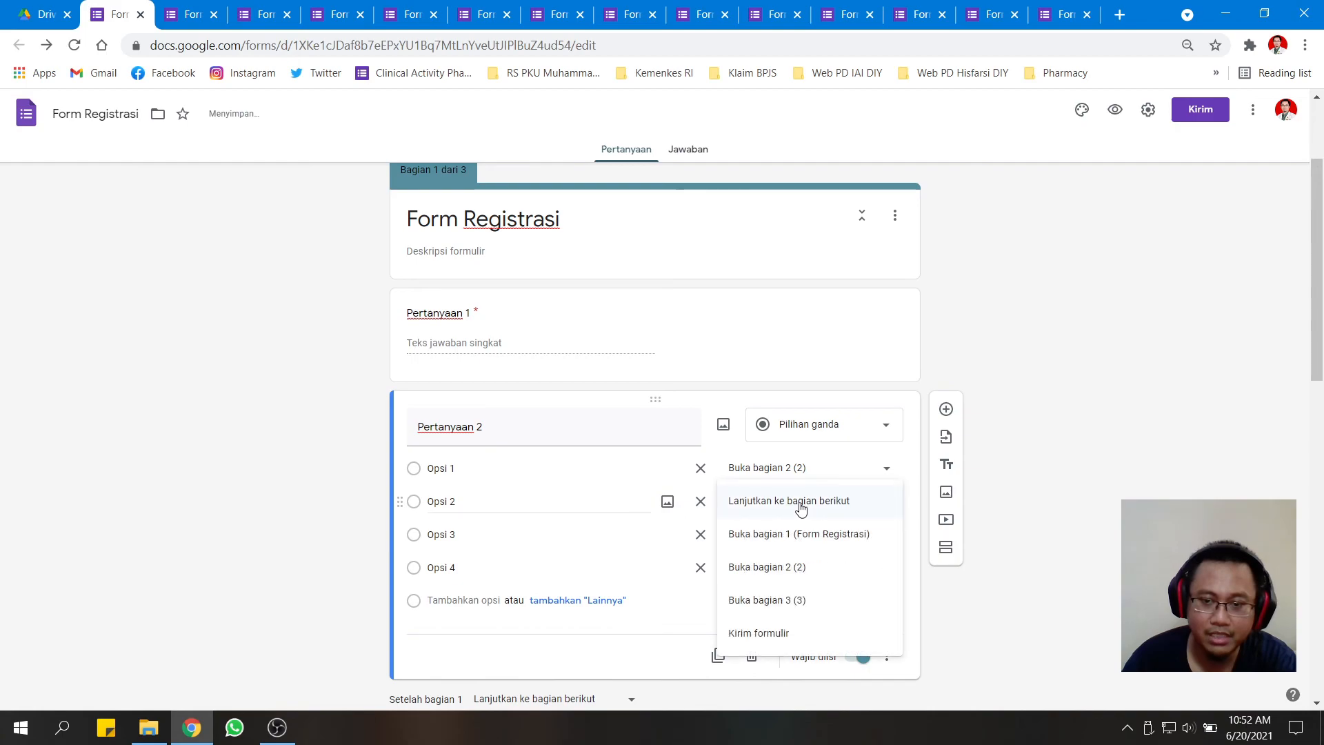
click(789, 602)
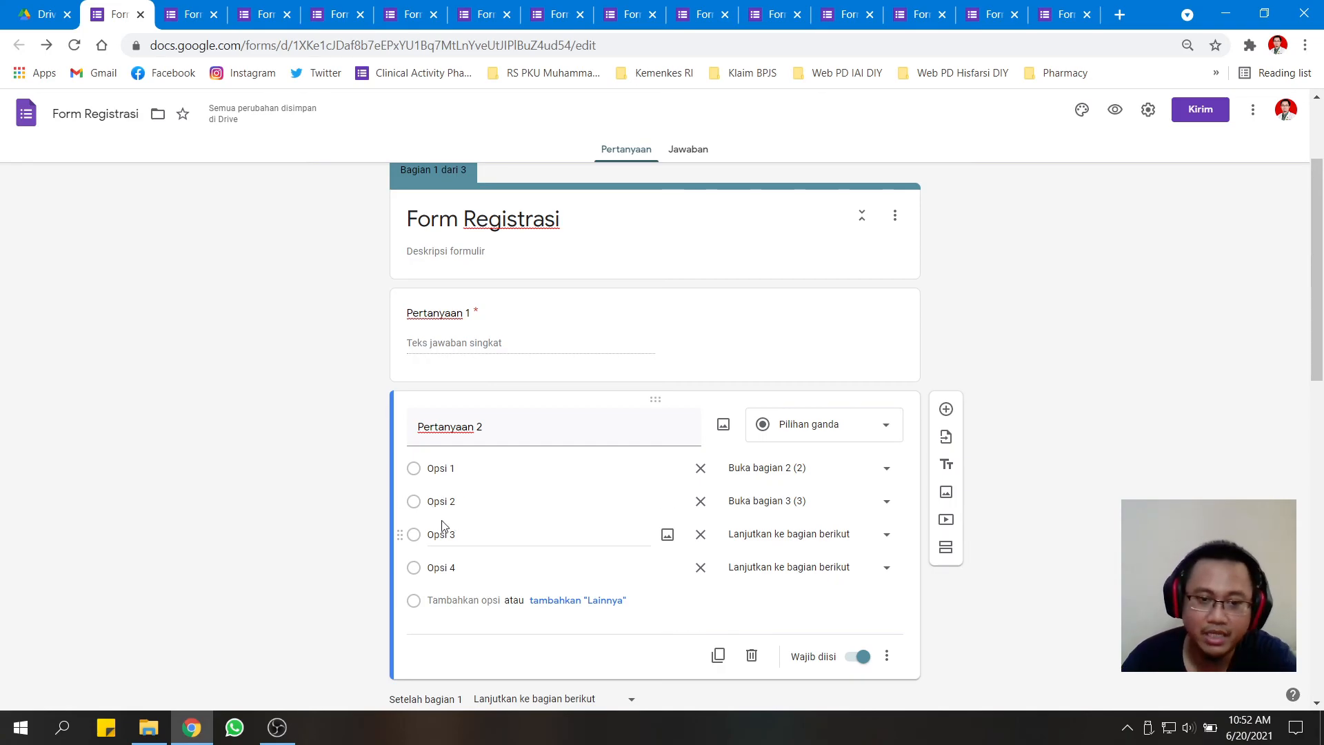
Preview the form, answer Pertanyaan 1 with 1, choose Opsi 1 for Pertanyaan 2, and continue to test its branch.
scroll(449, 532, down, 10)
scroll(496, 552, down, 3)
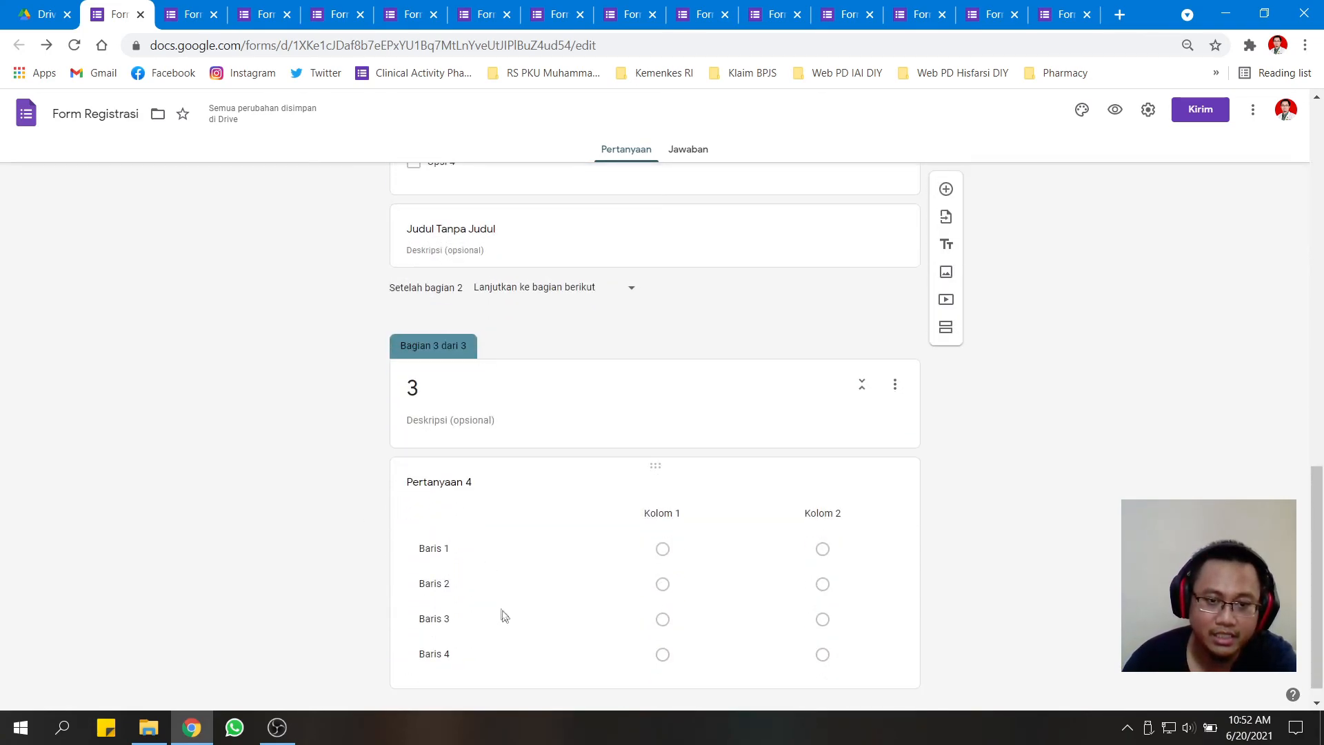
scroll(507, 613, up, 15)
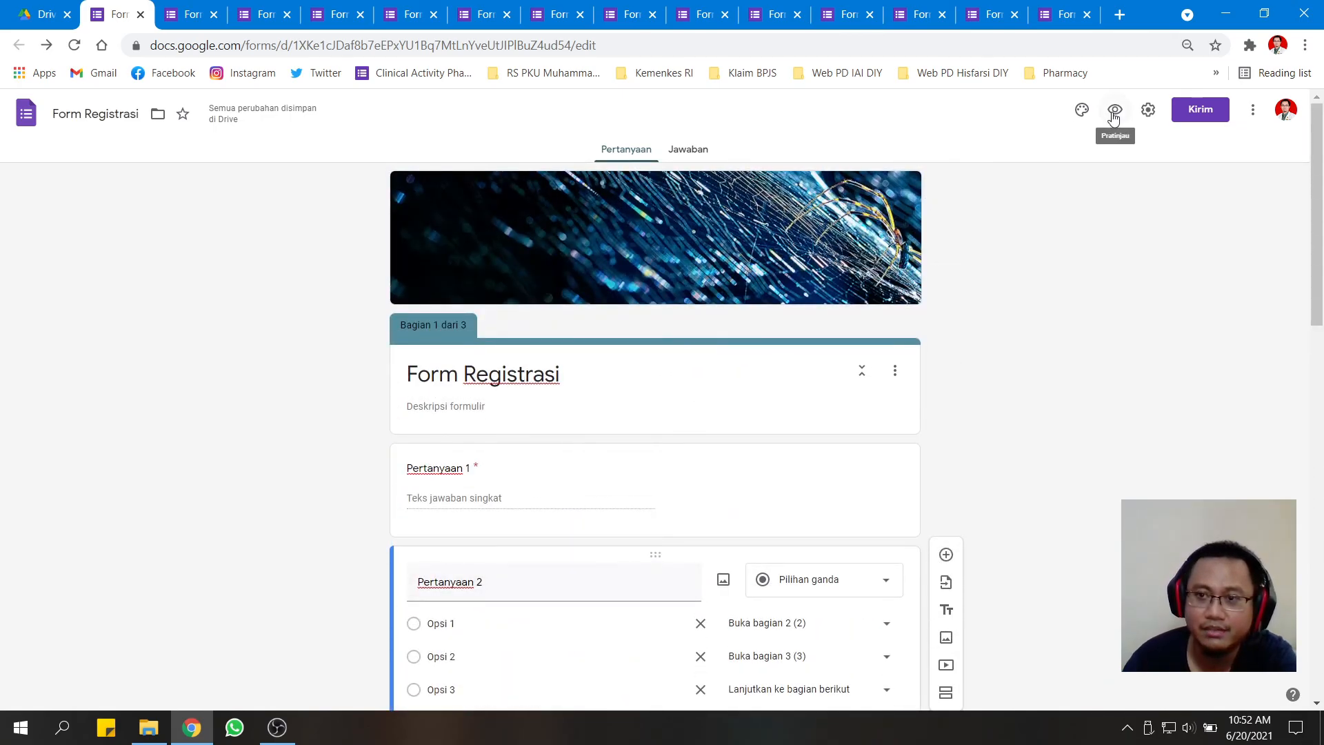
click(1115, 109)
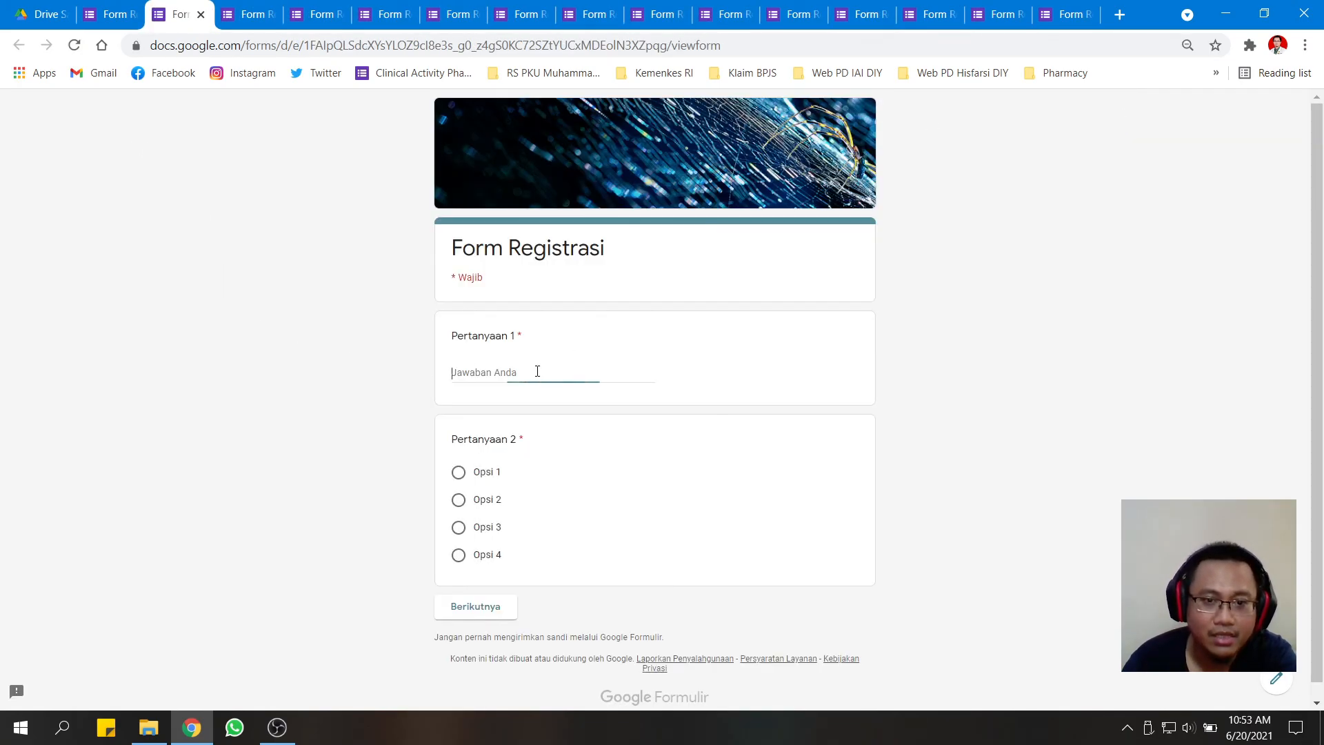
text(1)
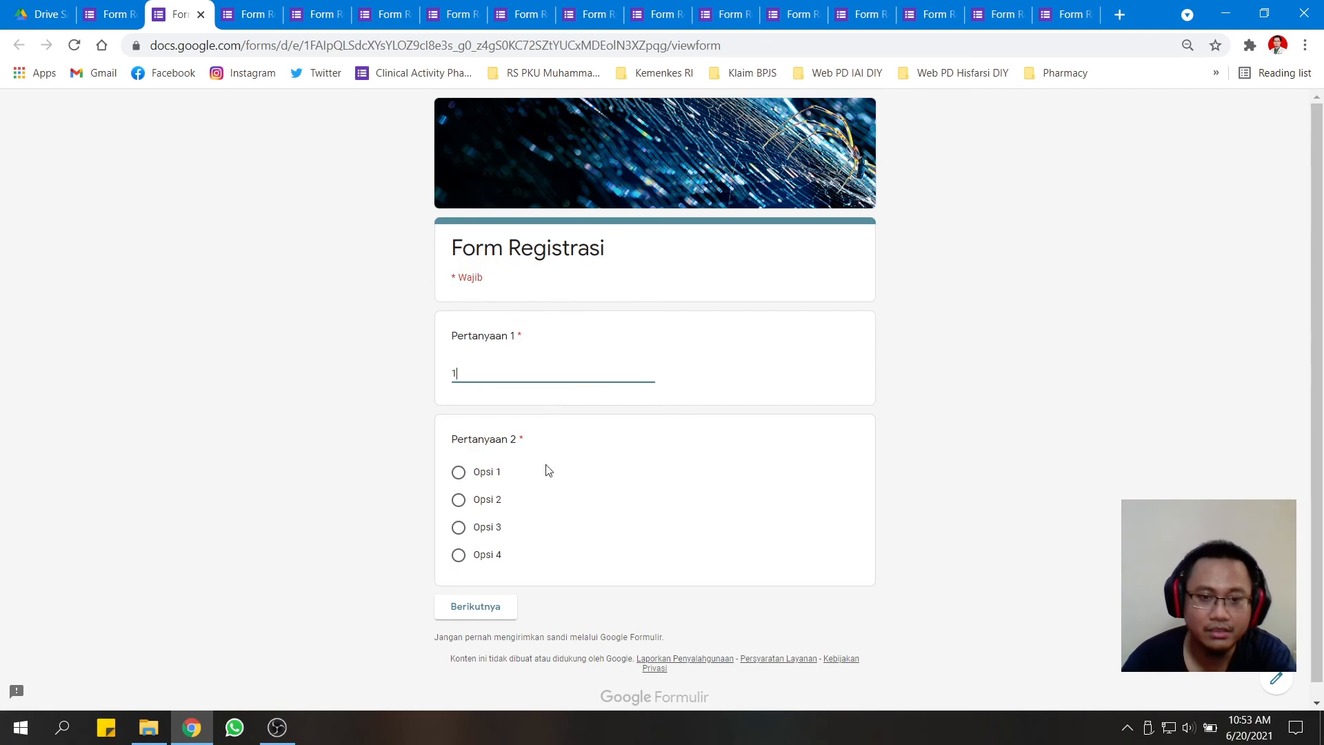
click(491, 475)
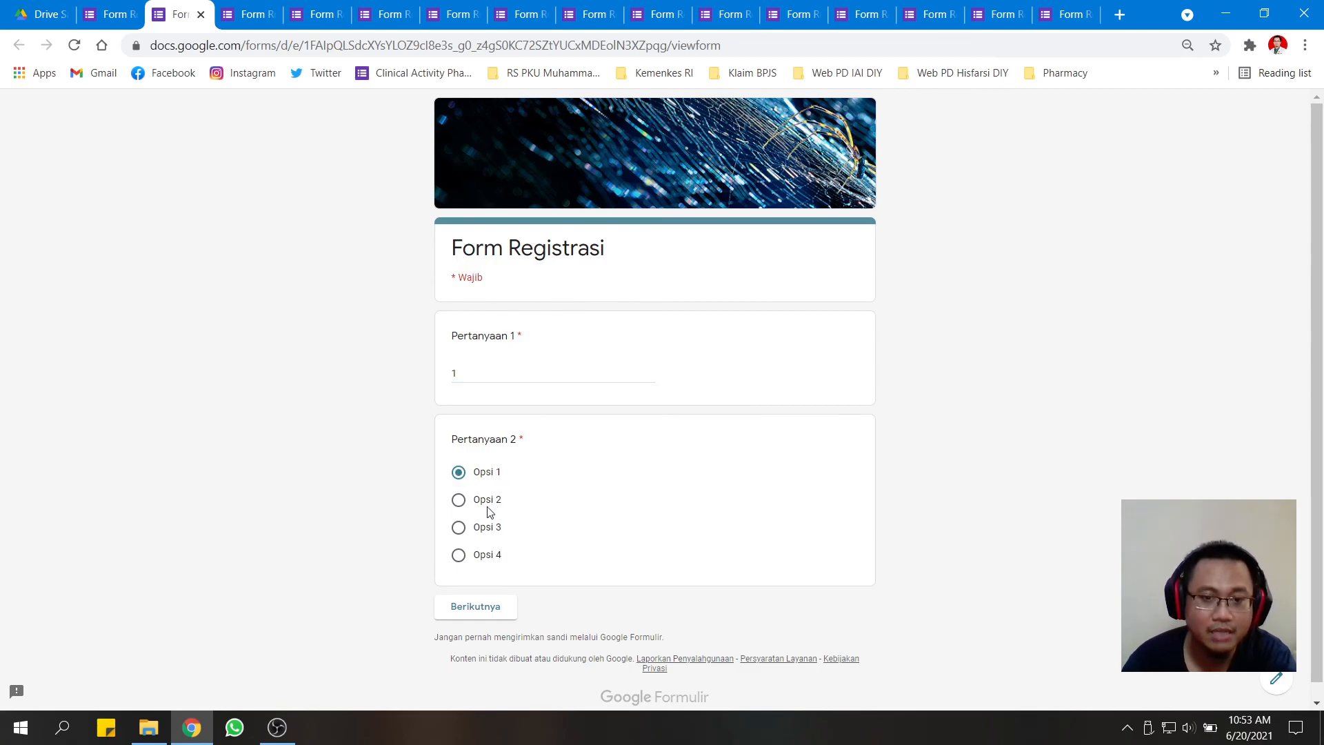
click(469, 611)
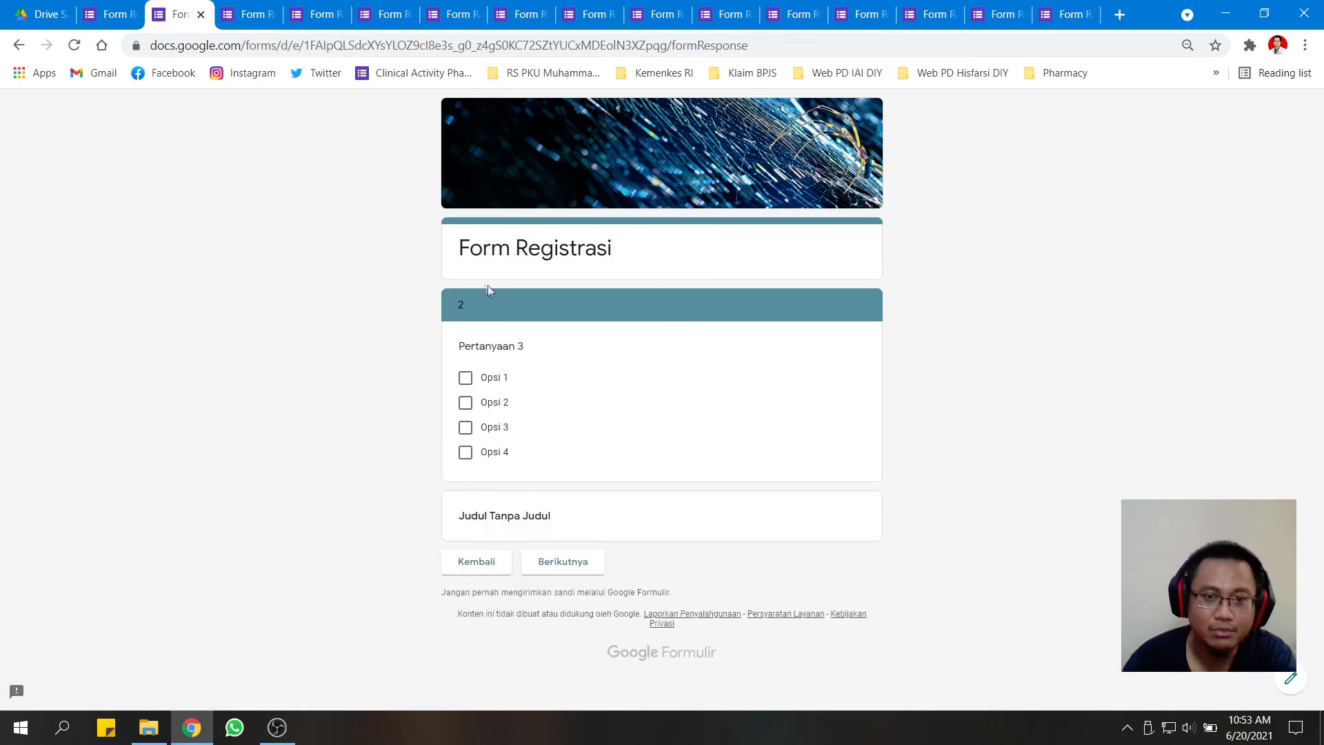
Go back in the preview, test the Opsi 2 branch of Pertanyaan 2, and return to the first page.
click(482, 564)
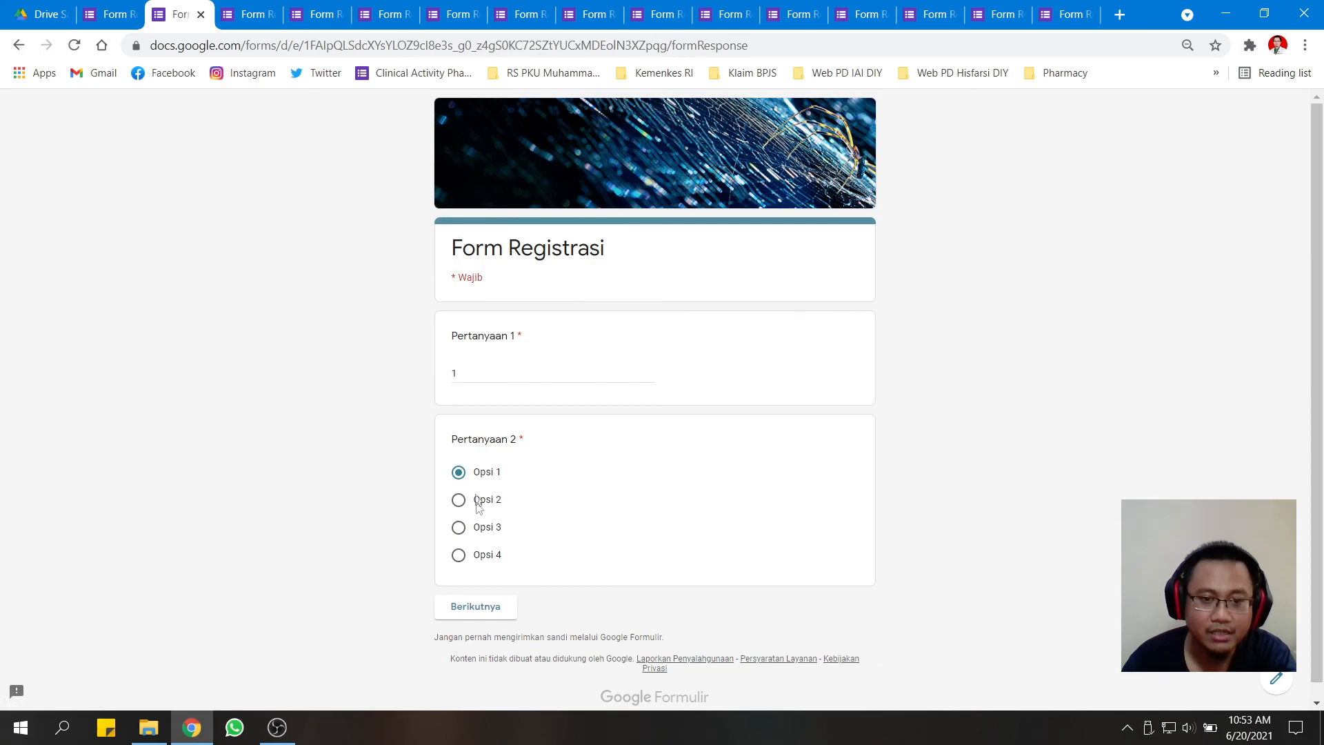
click(480, 507)
click(473, 607)
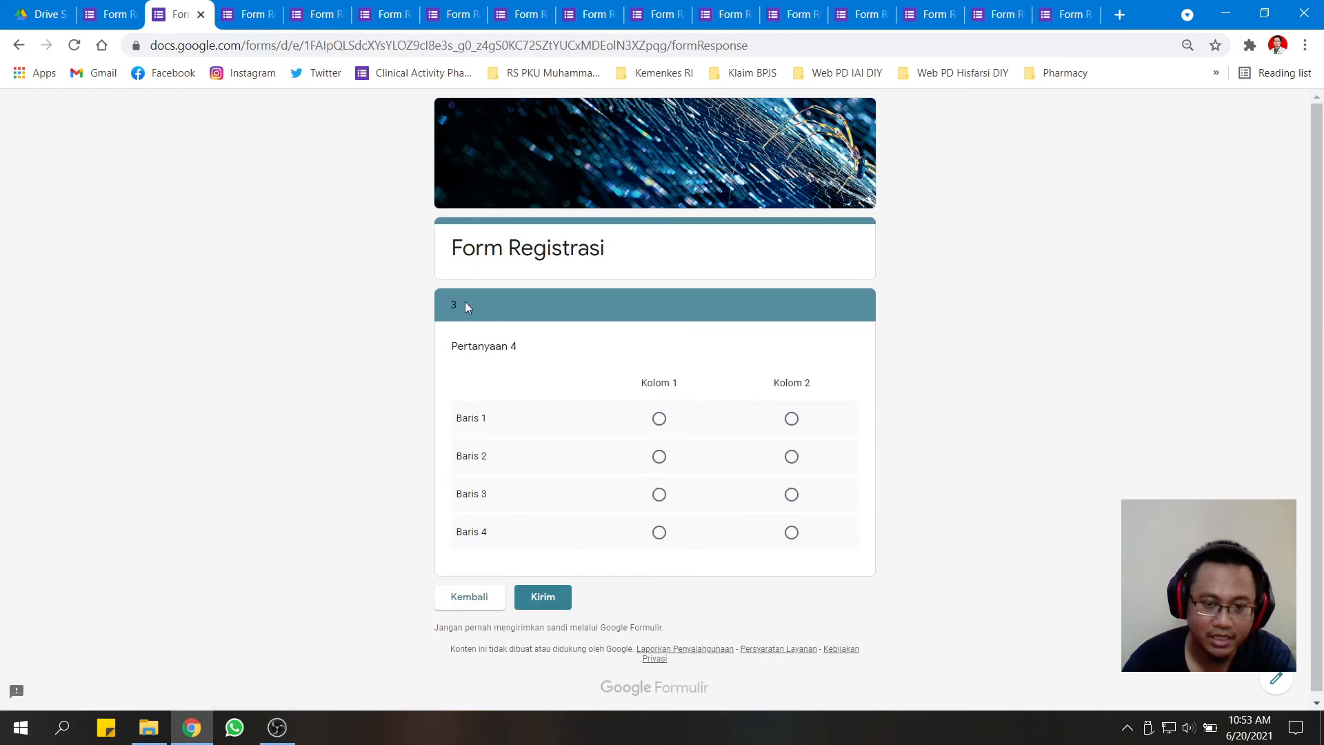
click(472, 598)
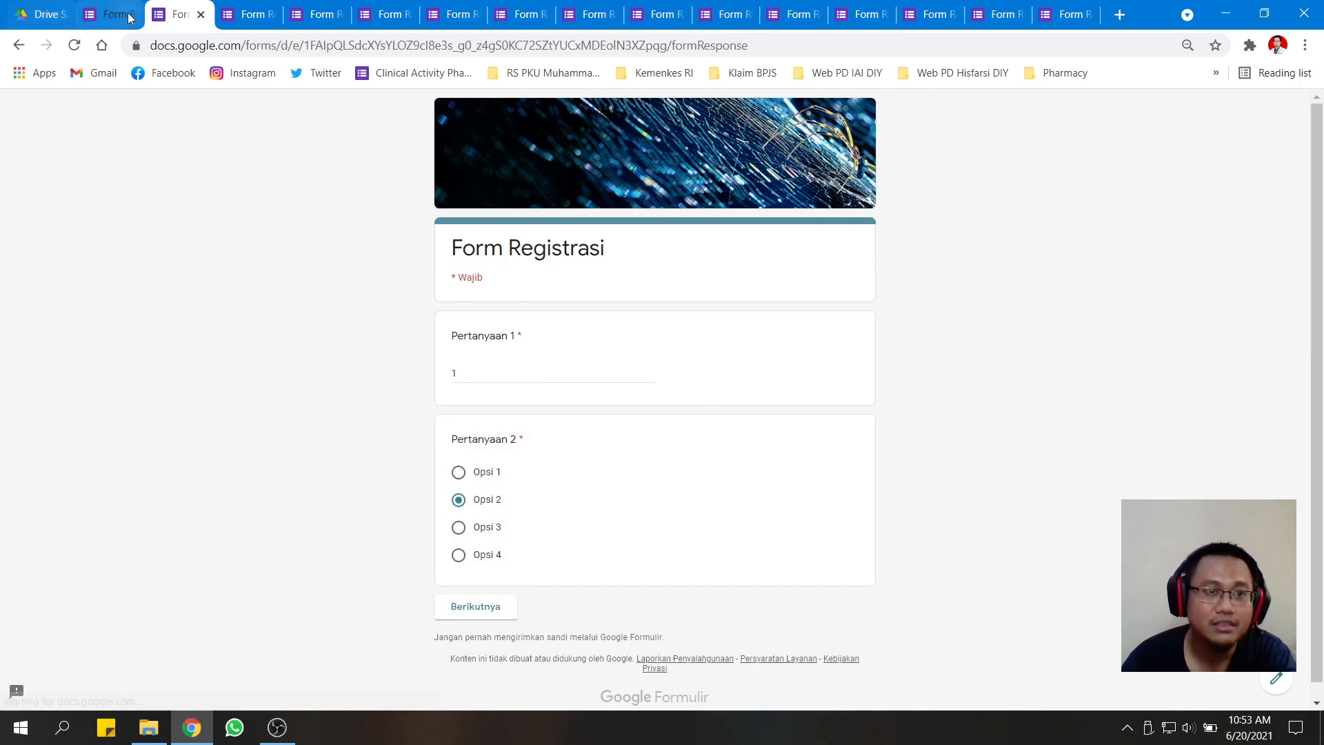
Return to the form editor and look at the destination choices offered after section 1.
click(129, 17)
scroll(571, 454, down, 5)
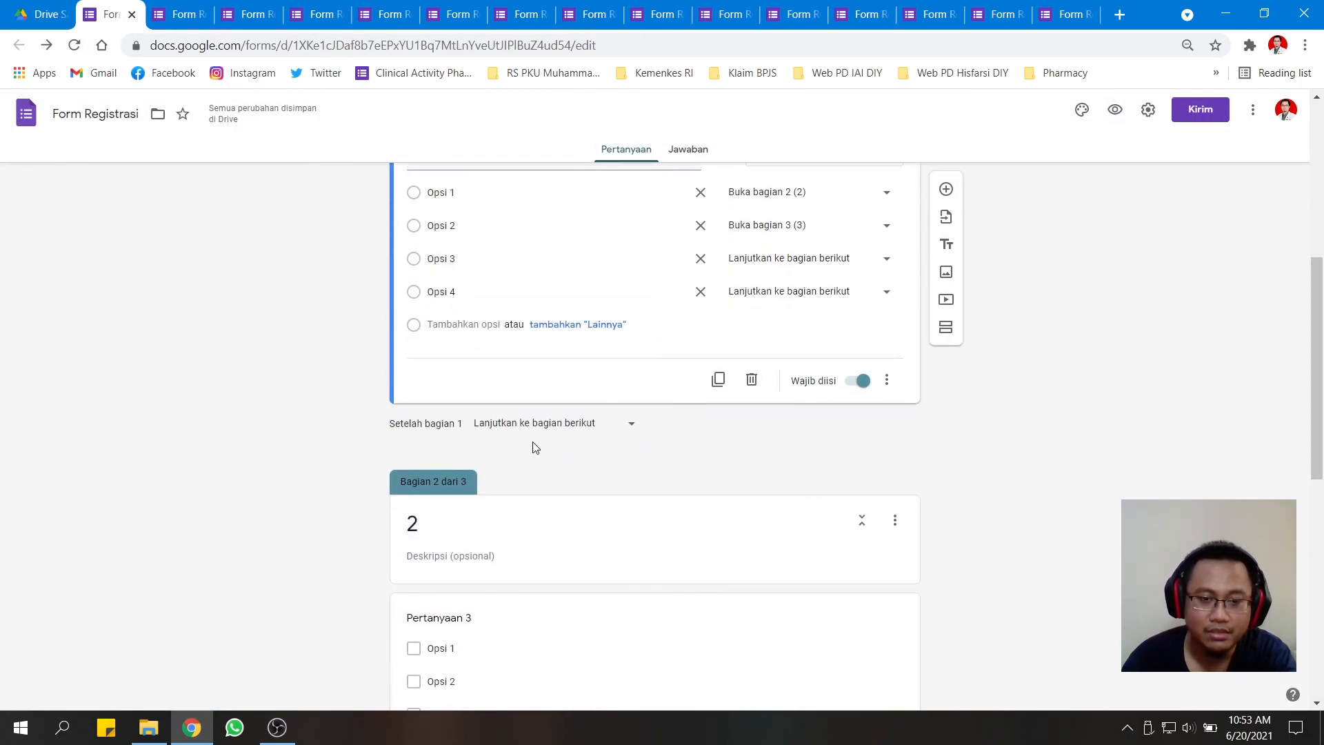
scroll(537, 455, down, 5)
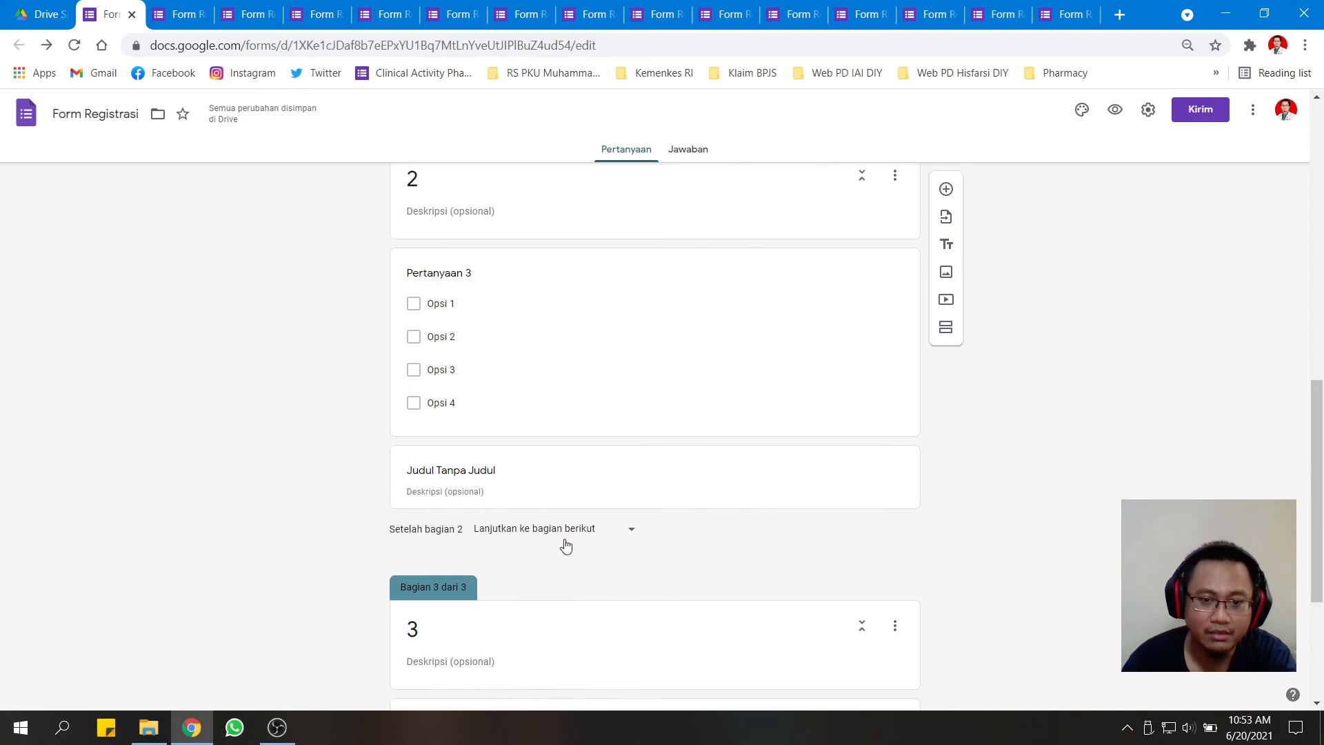
scroll(573, 519, up, 3)
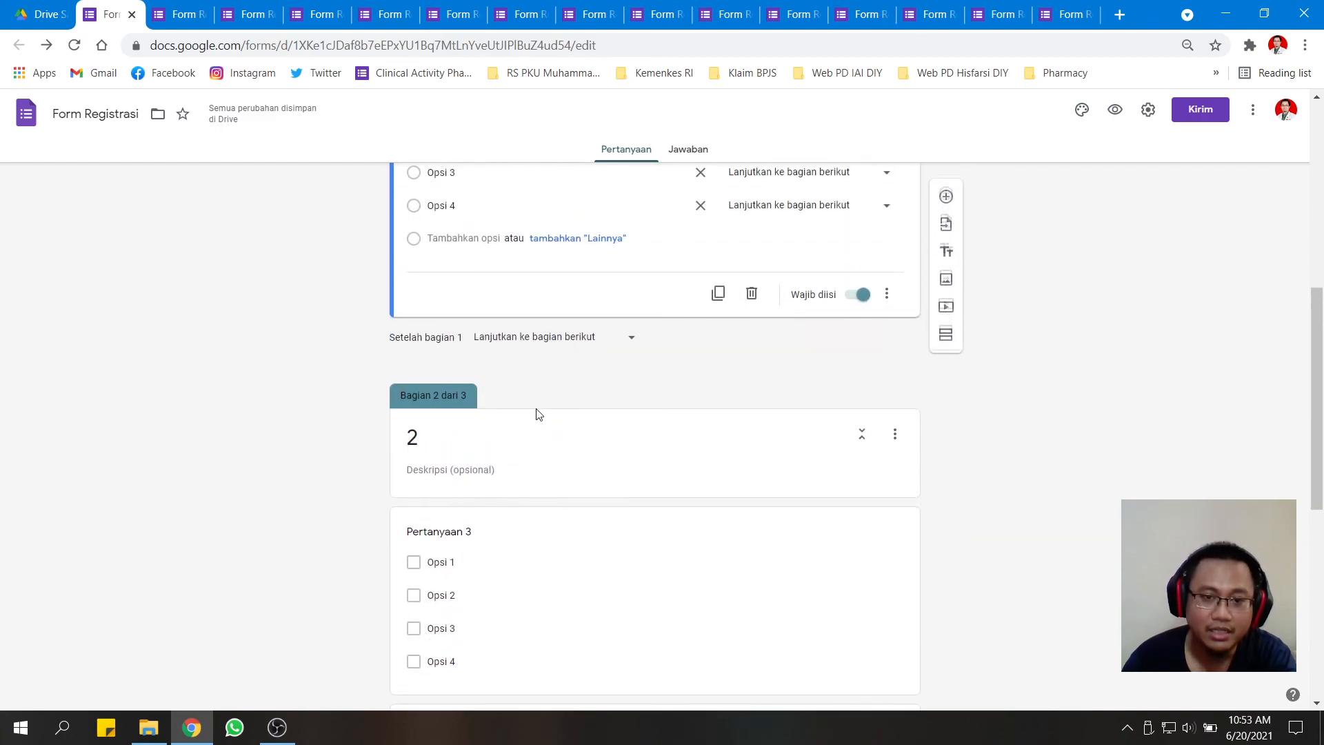
click(547, 339)
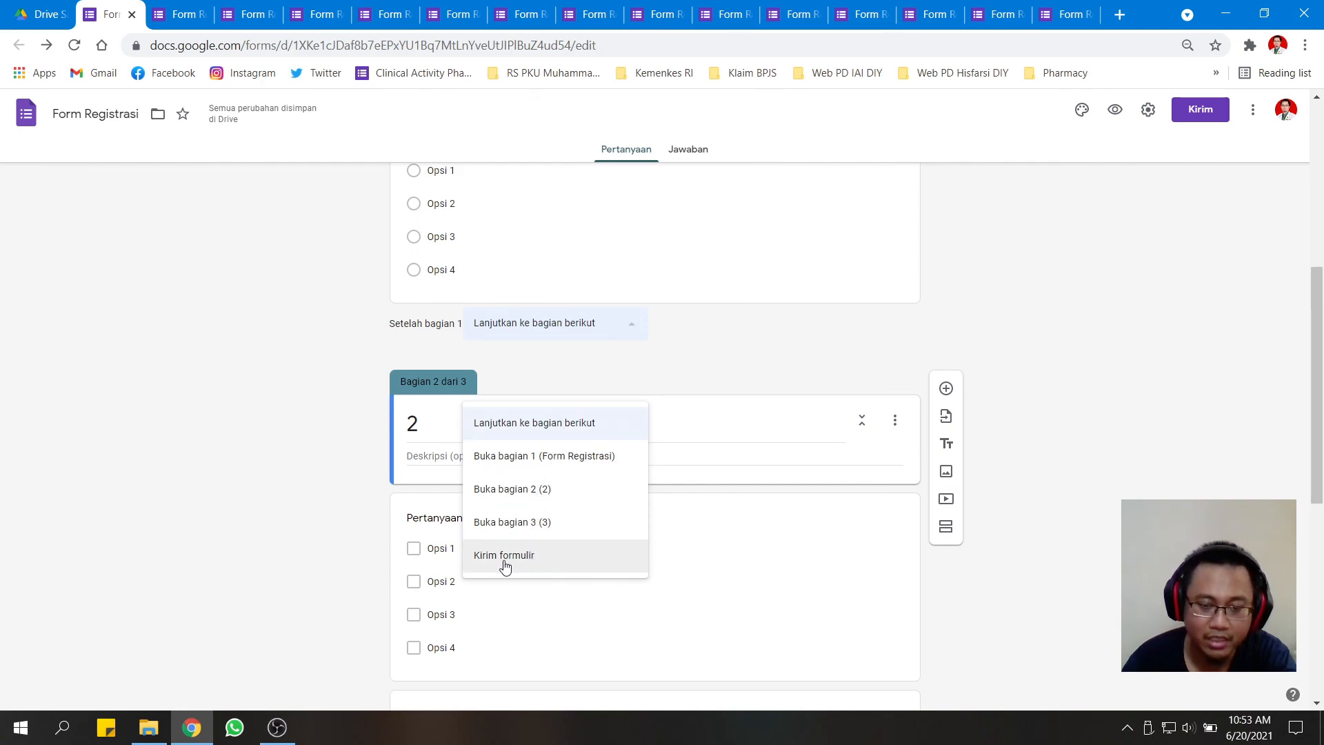
click(689, 375)
Set the destination after section 2 to "Kirim formulir".
scroll(689, 373, down, 5)
click(538, 439)
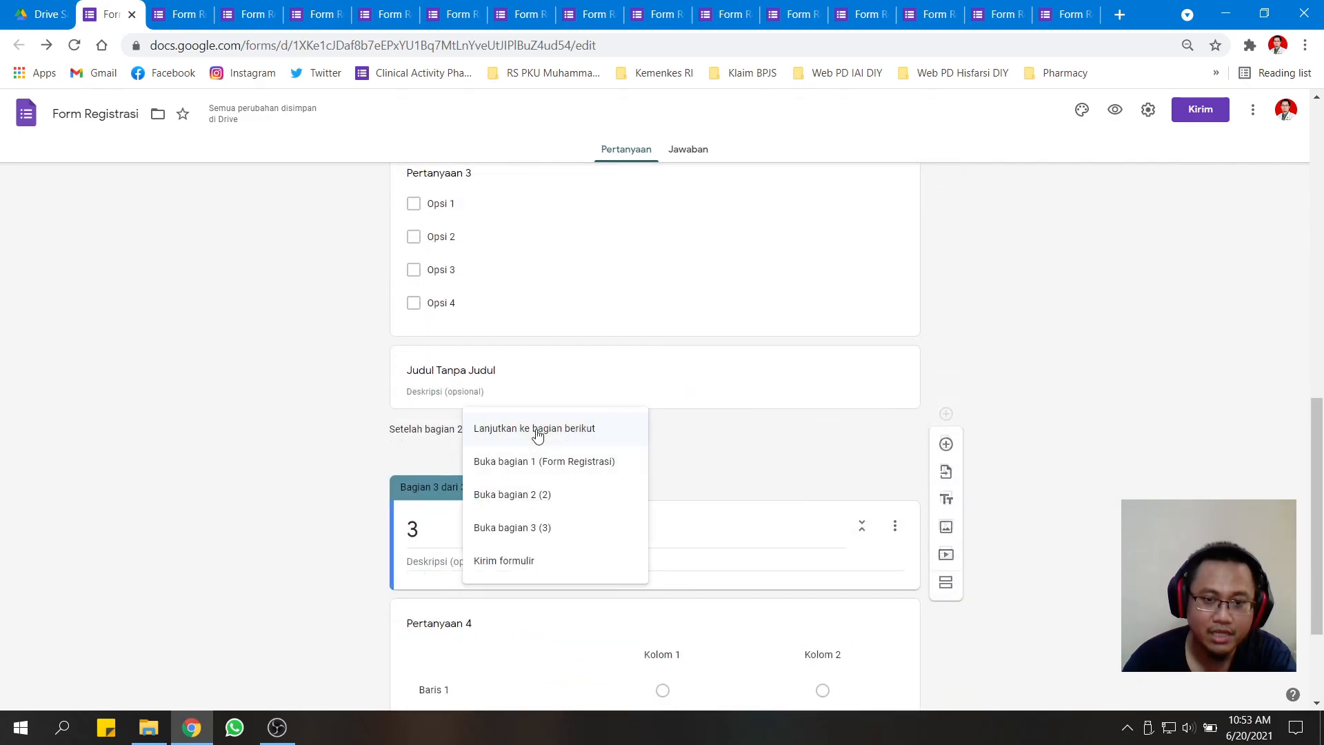
click(512, 562)
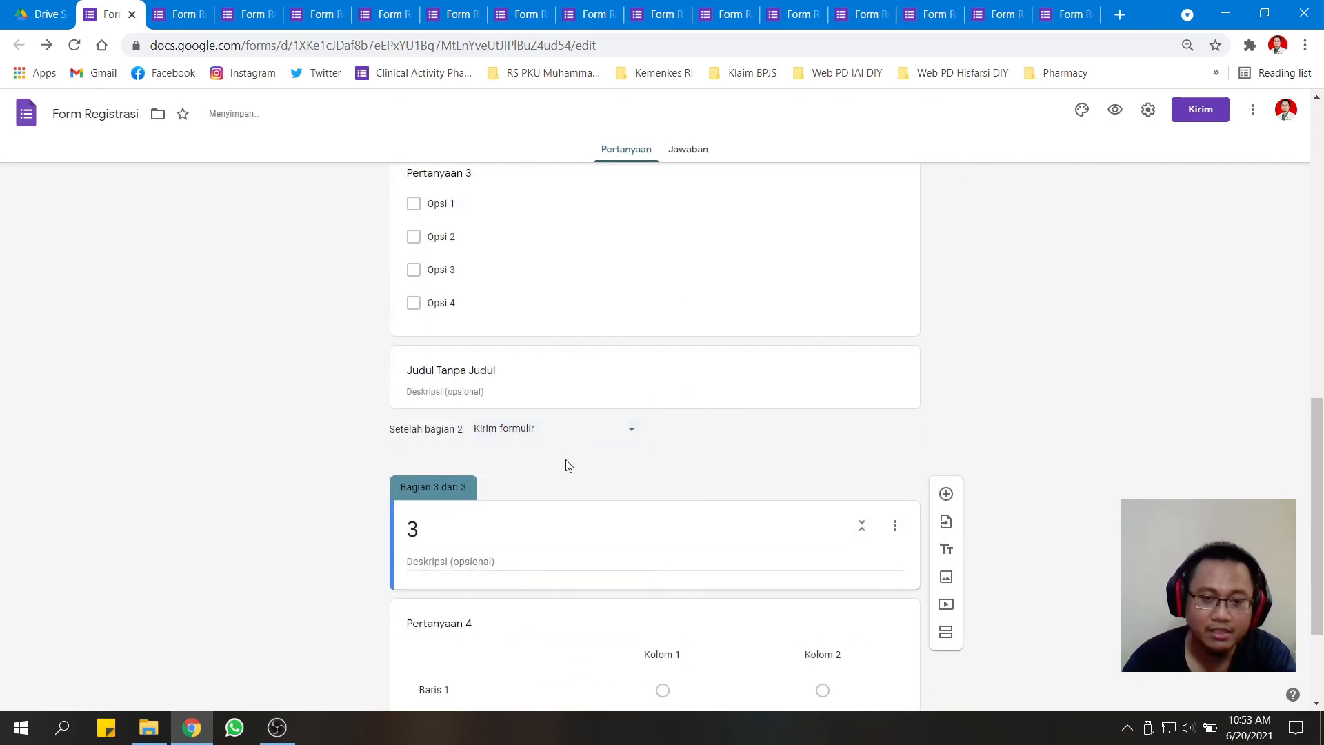
click(508, 442)
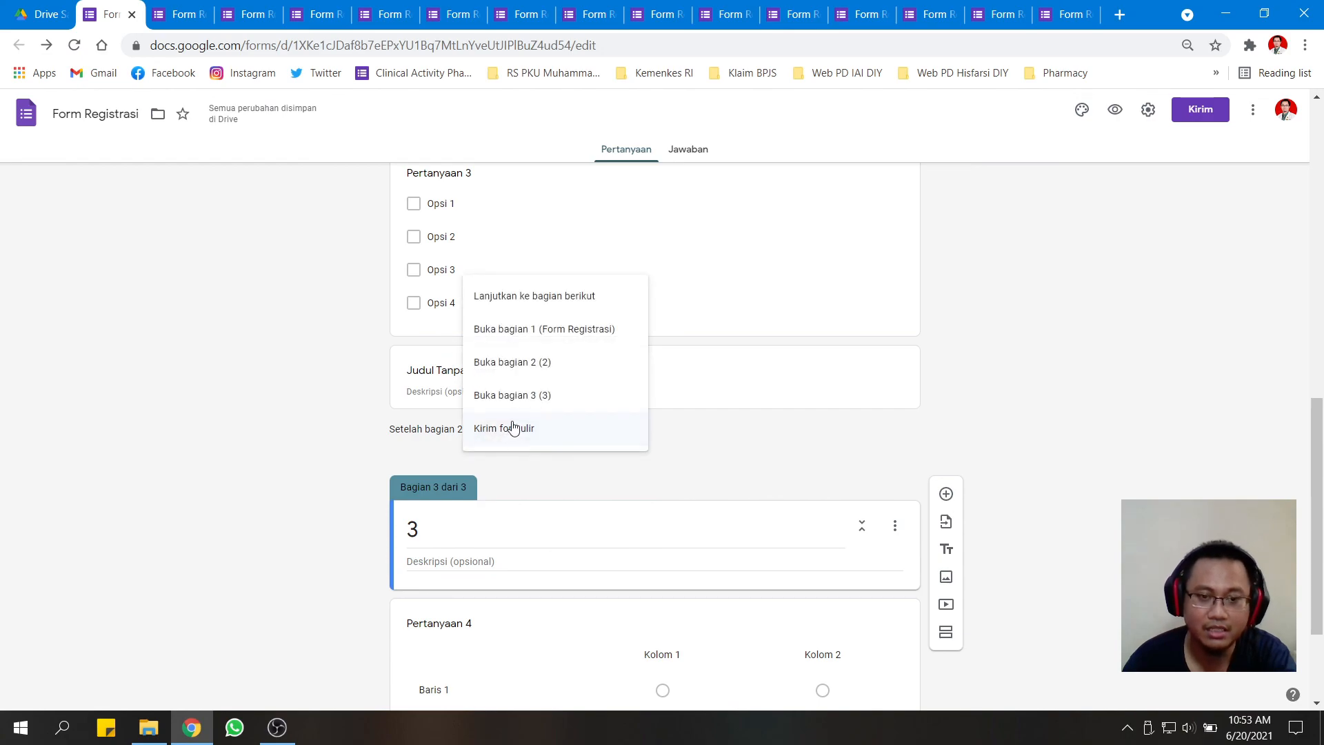
click(748, 420)
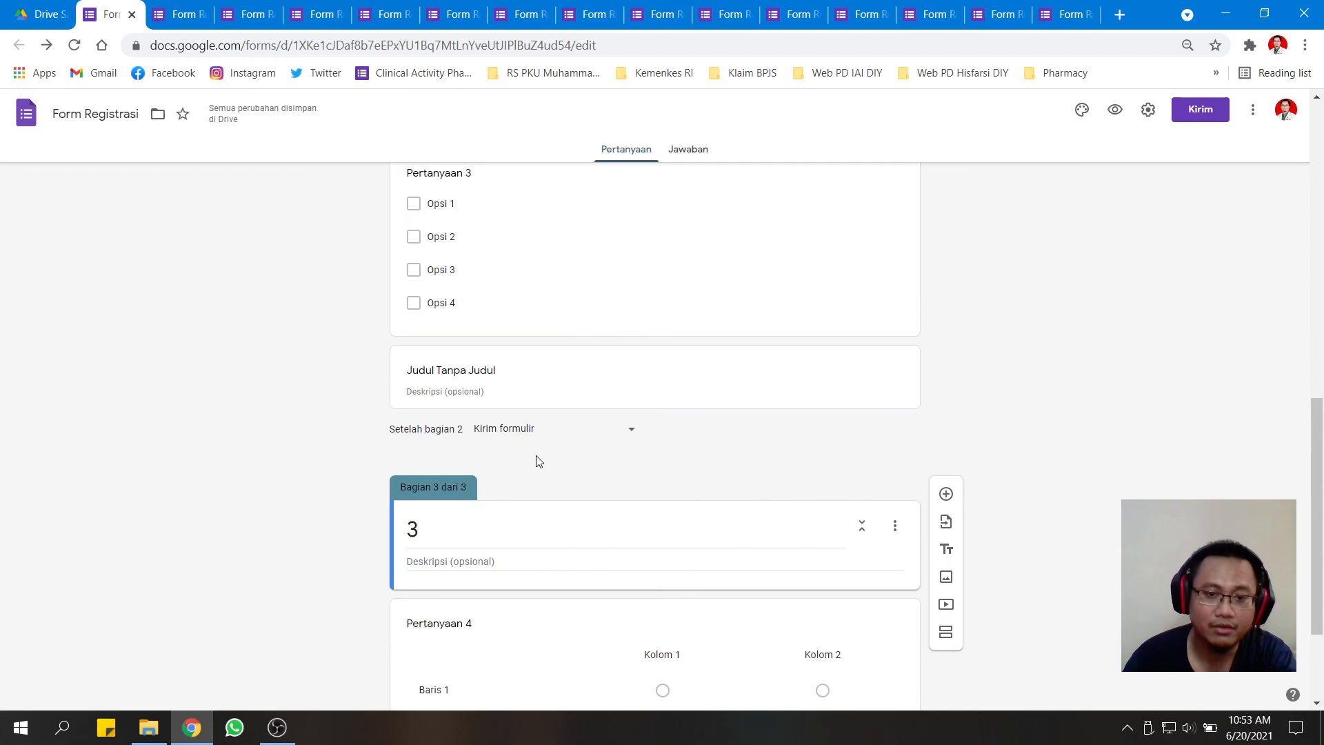
Preview the form again with answer 2 and Opsi 1, continue to section 2, and tick Opsi 1 for Pertanyaan 3.
click(1125, 110)
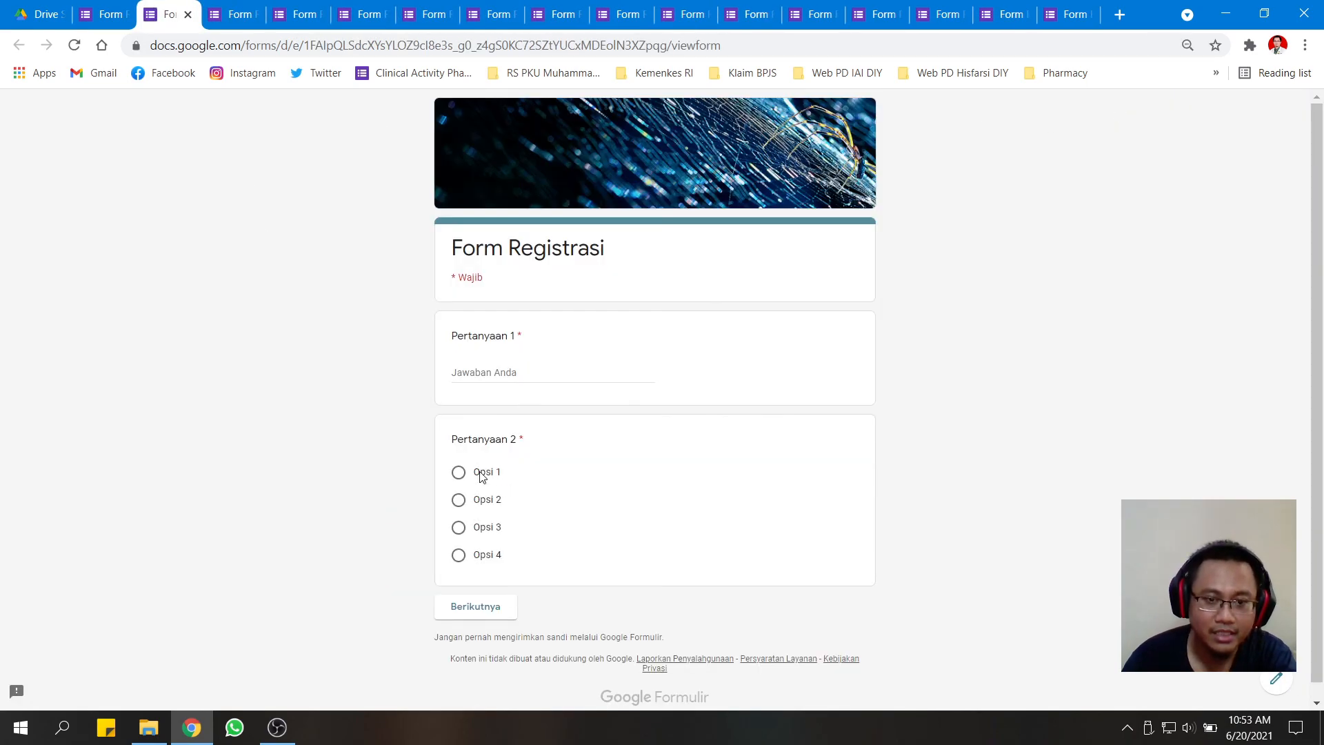
click(483, 608)
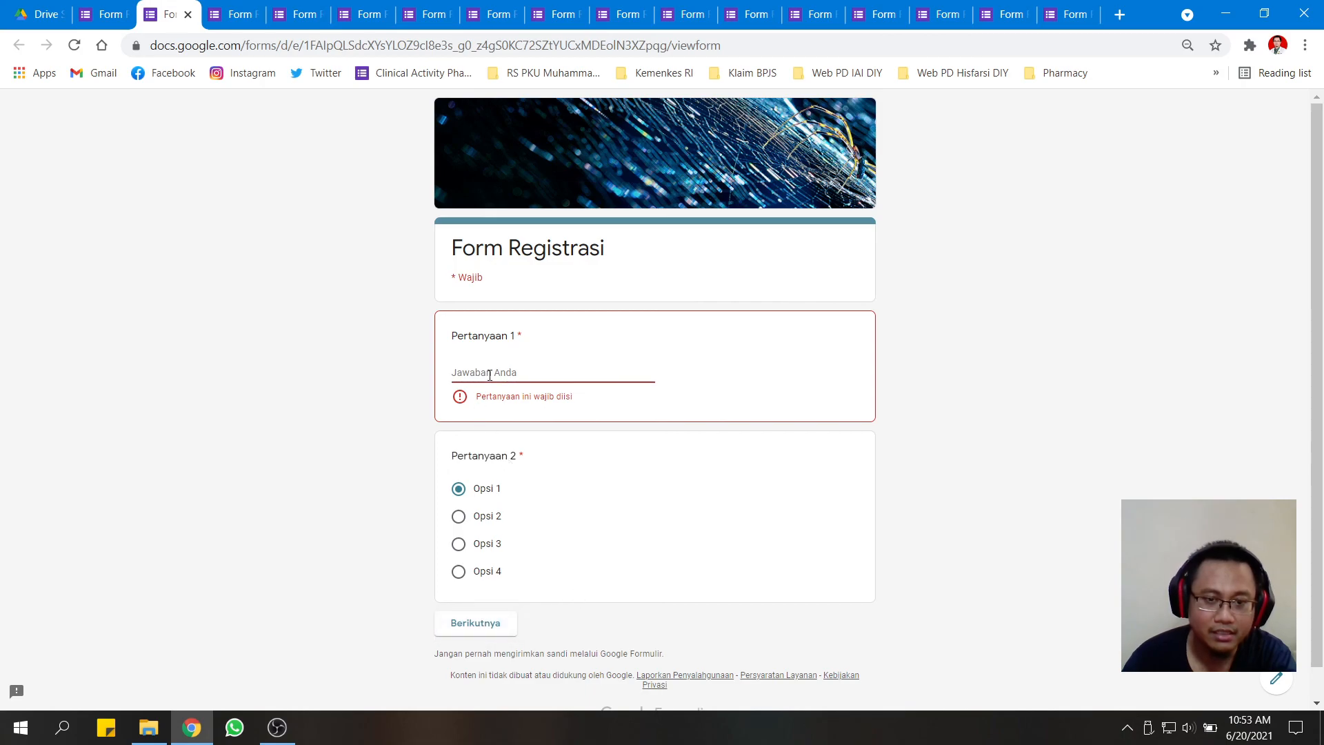
text(2)
click(471, 606)
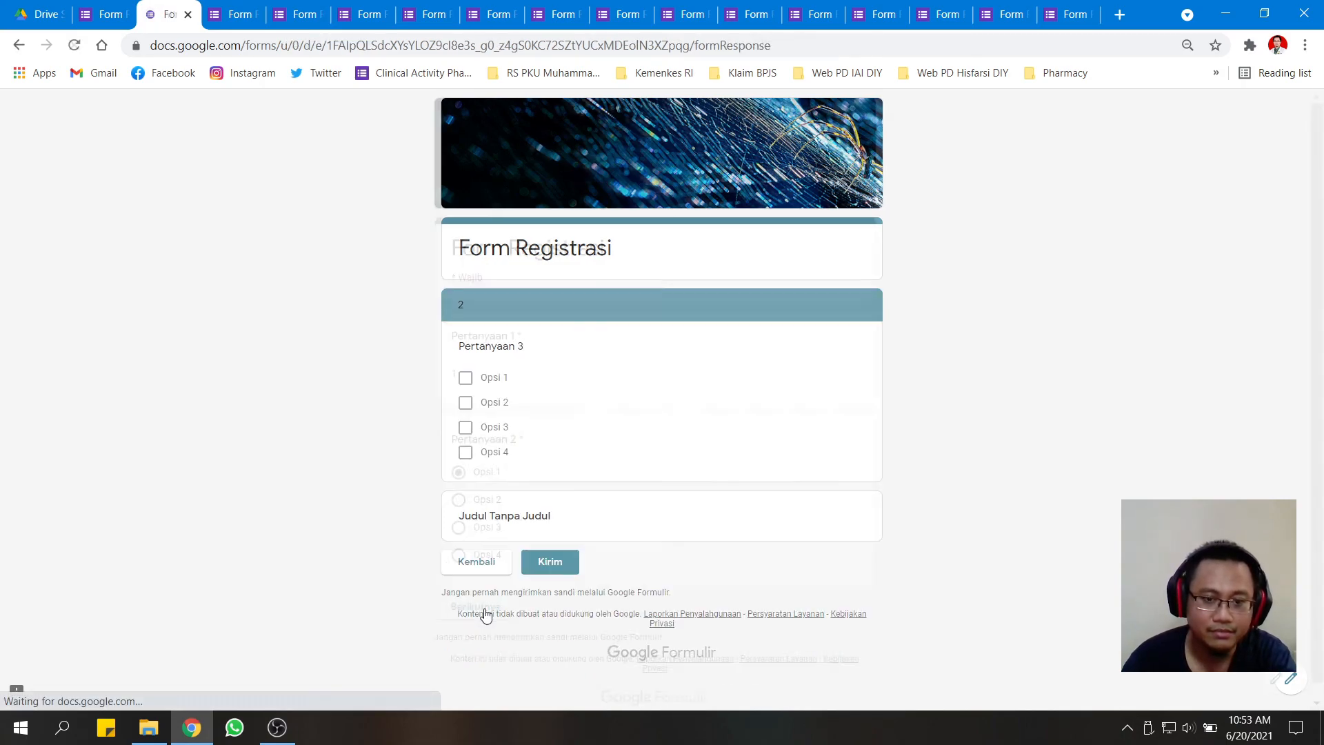
click(489, 382)
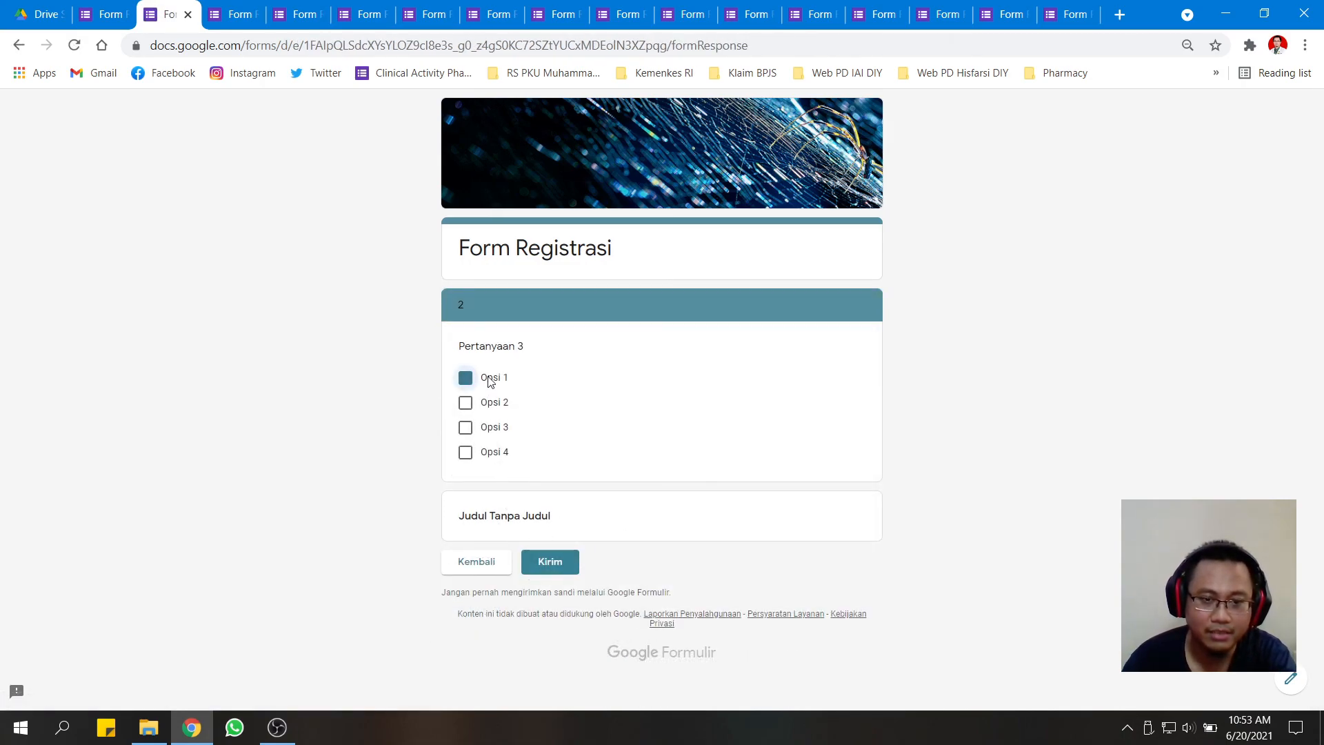
Return to the start of the form in the editor and minimize the browser window.
click(100, 14)
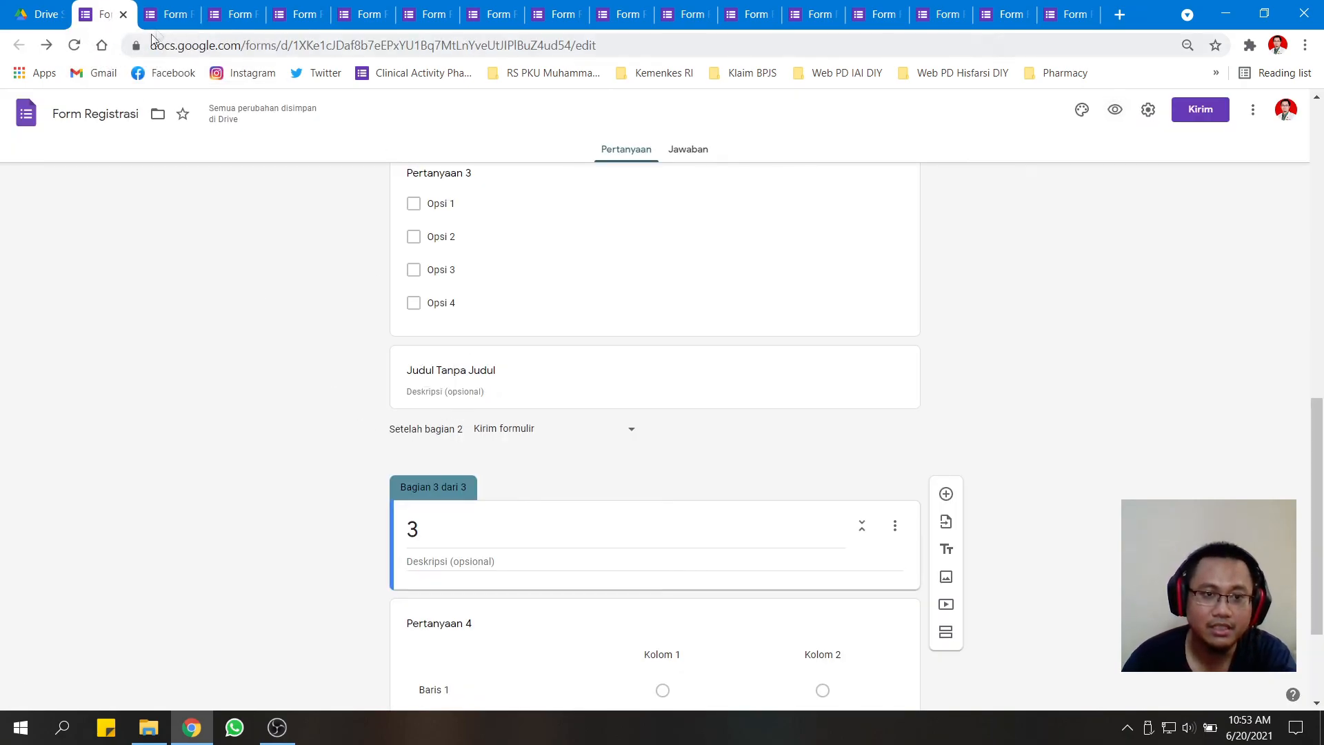
click(166, 16)
click(103, 14)
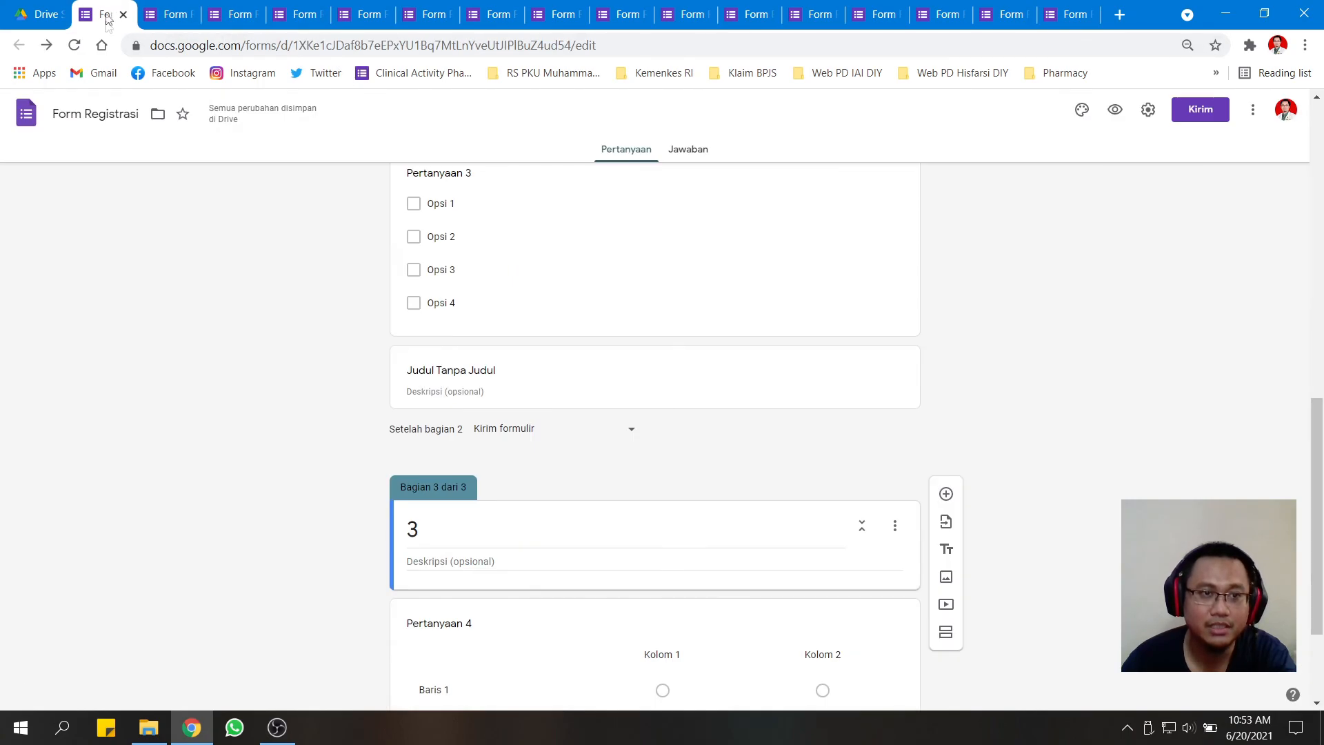
scroll(1085, 393, up, 15)
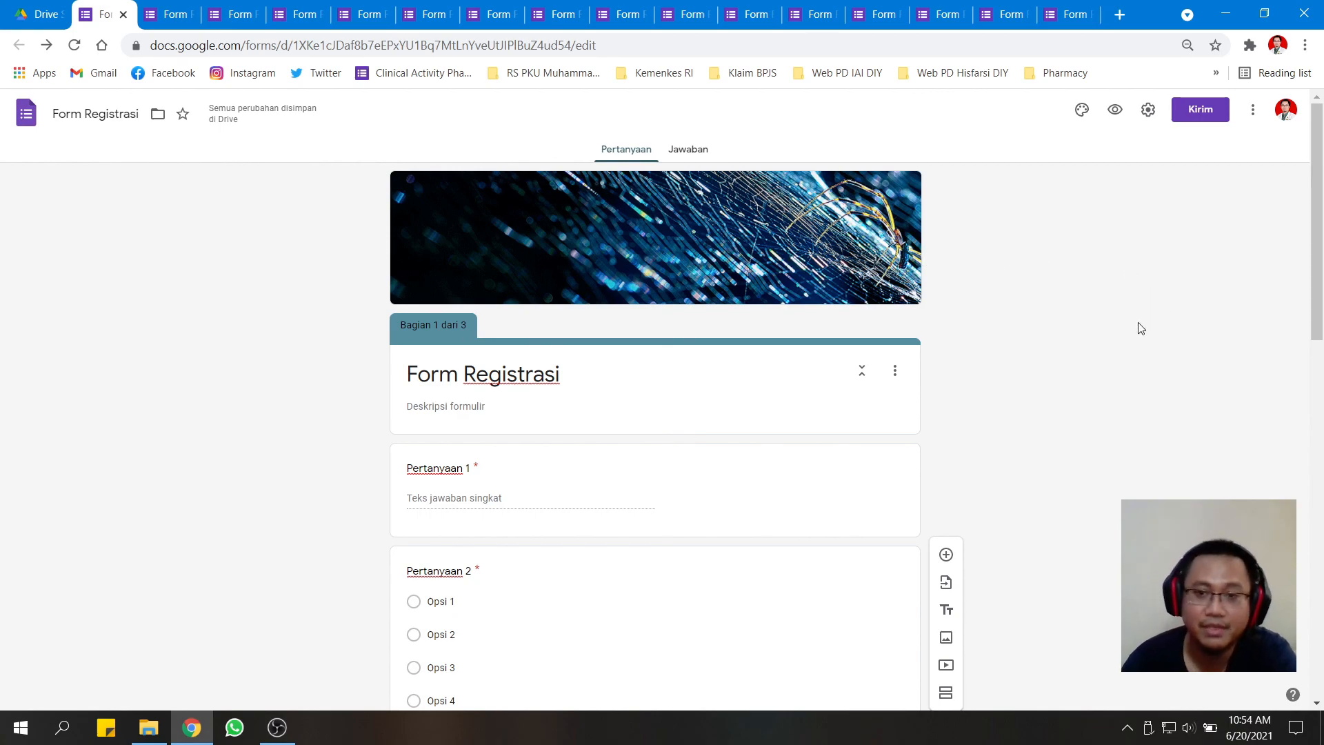
click(1225, 13)
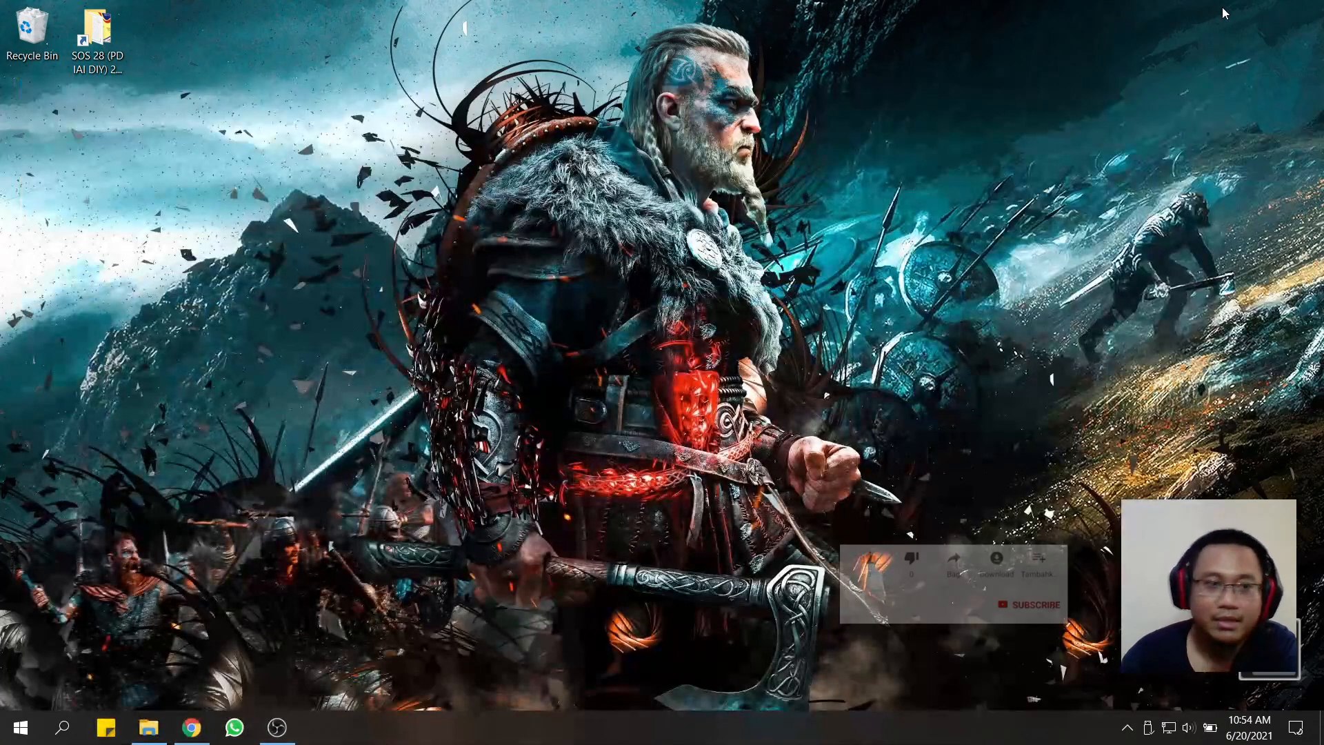